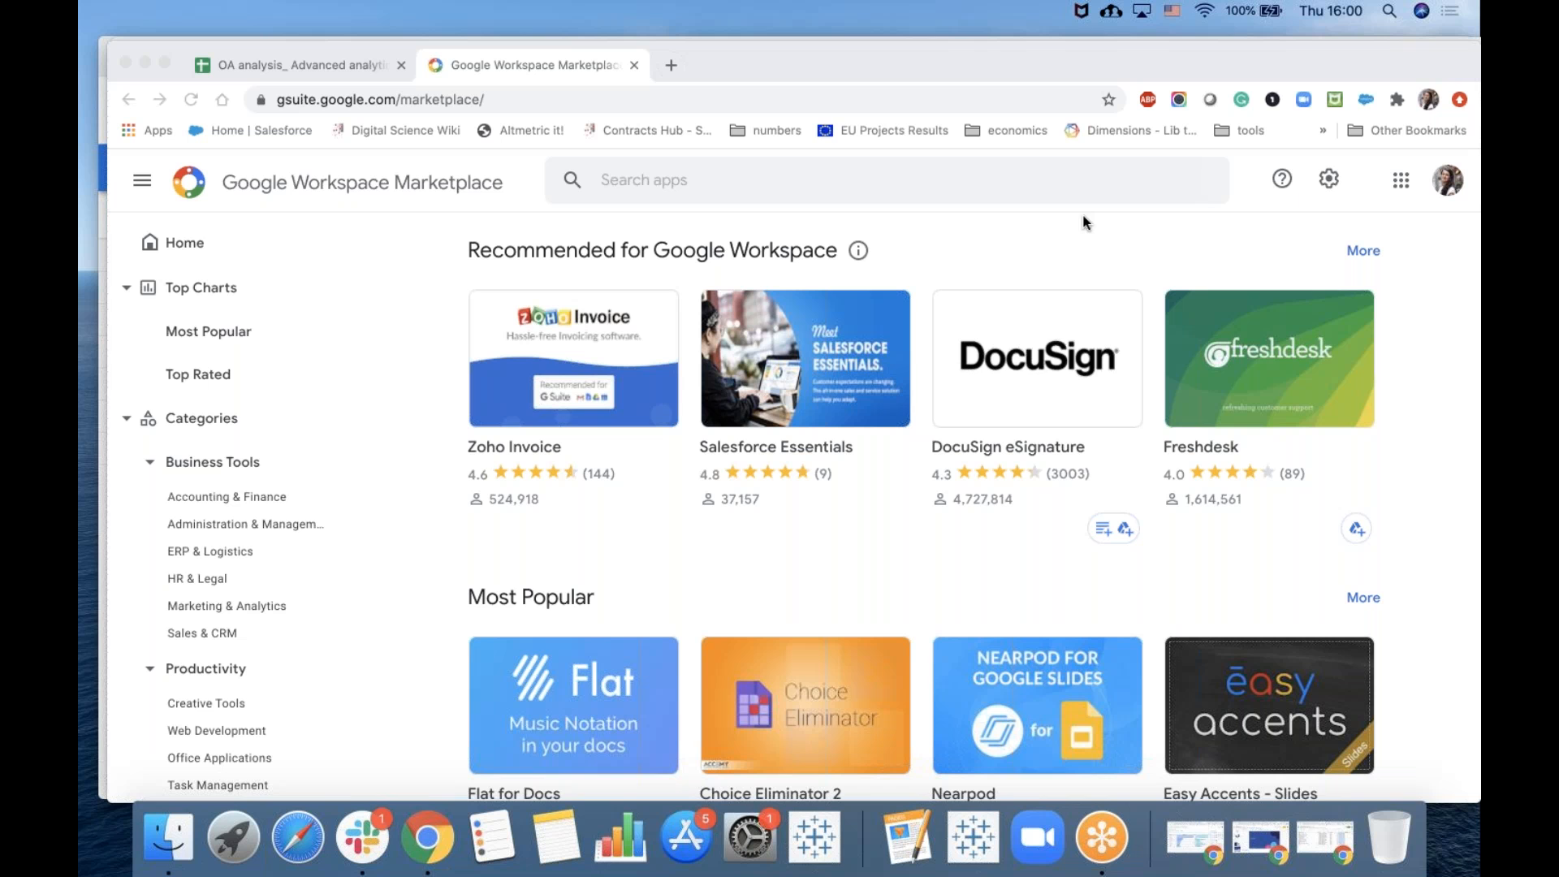
Switch to the spreadsheet tab and review the Home sheet's report period, classification scheme and country settings.
{"action": "left_click", "coordinate": [290, 75]}
{"action": "left_click", "coordinate": [290, 75]}
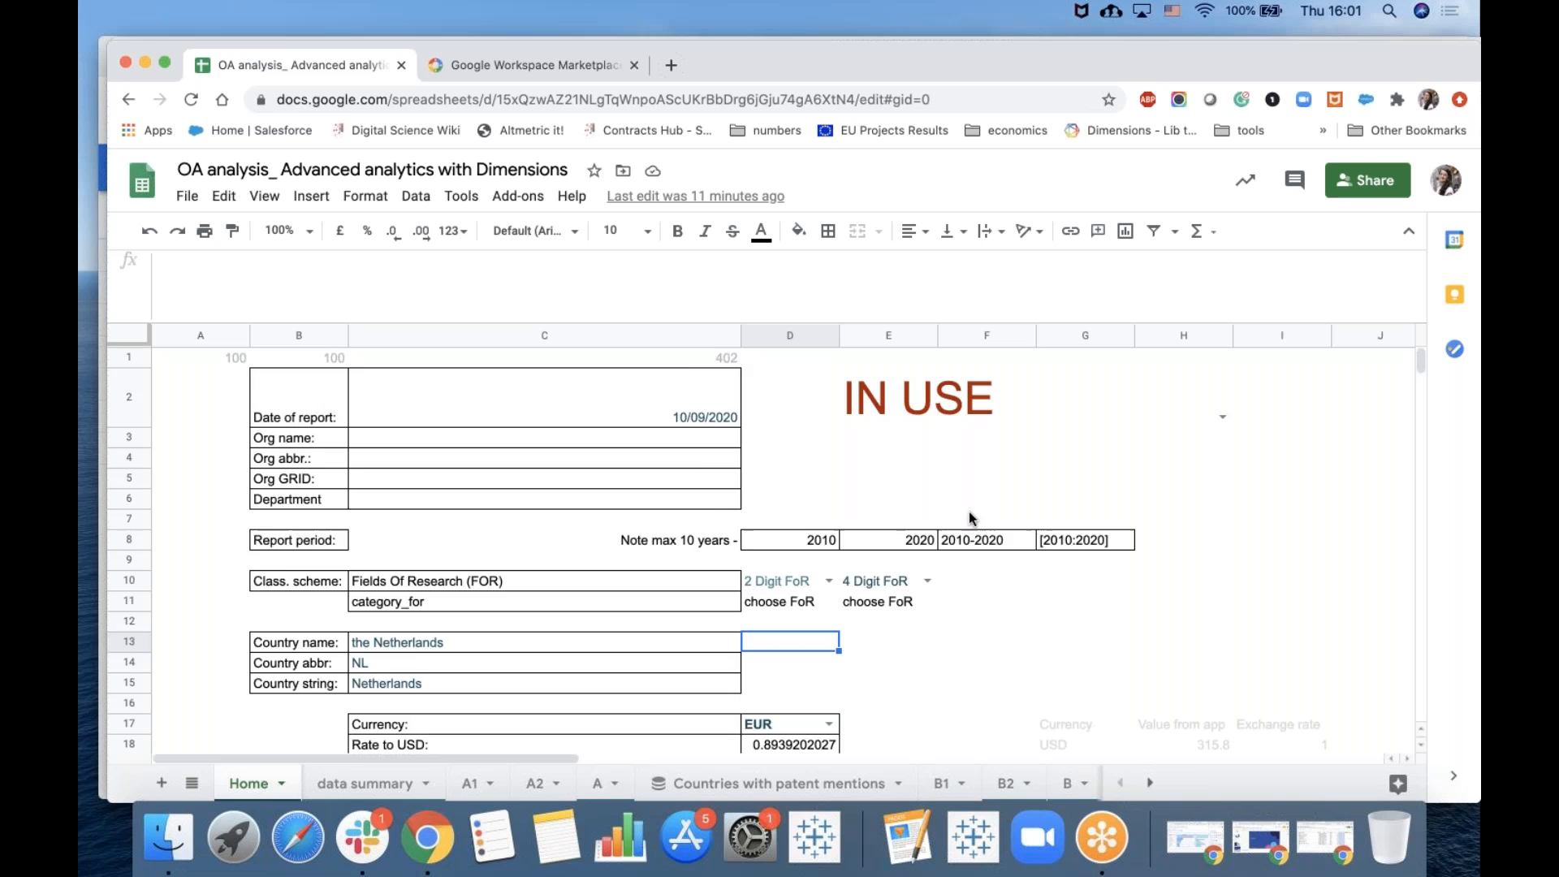
{"action": "scroll", "coordinate": [968, 513], "scroll_direction": "down", "scroll_amount": 3}
{"action": "scroll", "coordinate": [559, 420], "scroll_direction": "up", "scroll_amount": 4}
{"action": "left_click", "coordinate": [548, 453]}
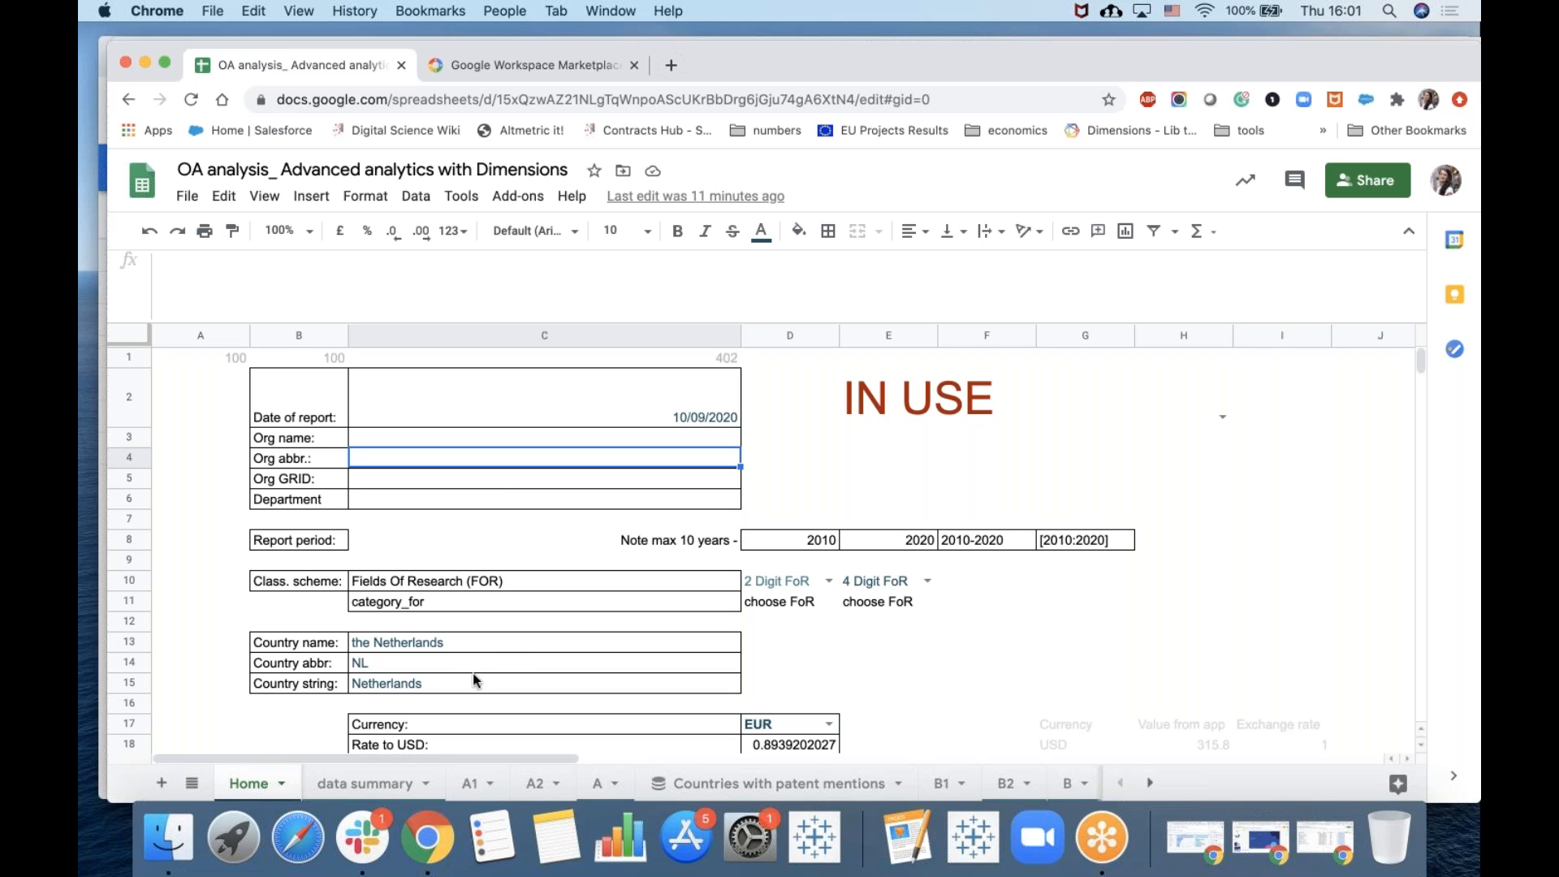
{"action": "left_click", "coordinate": [505, 643]}
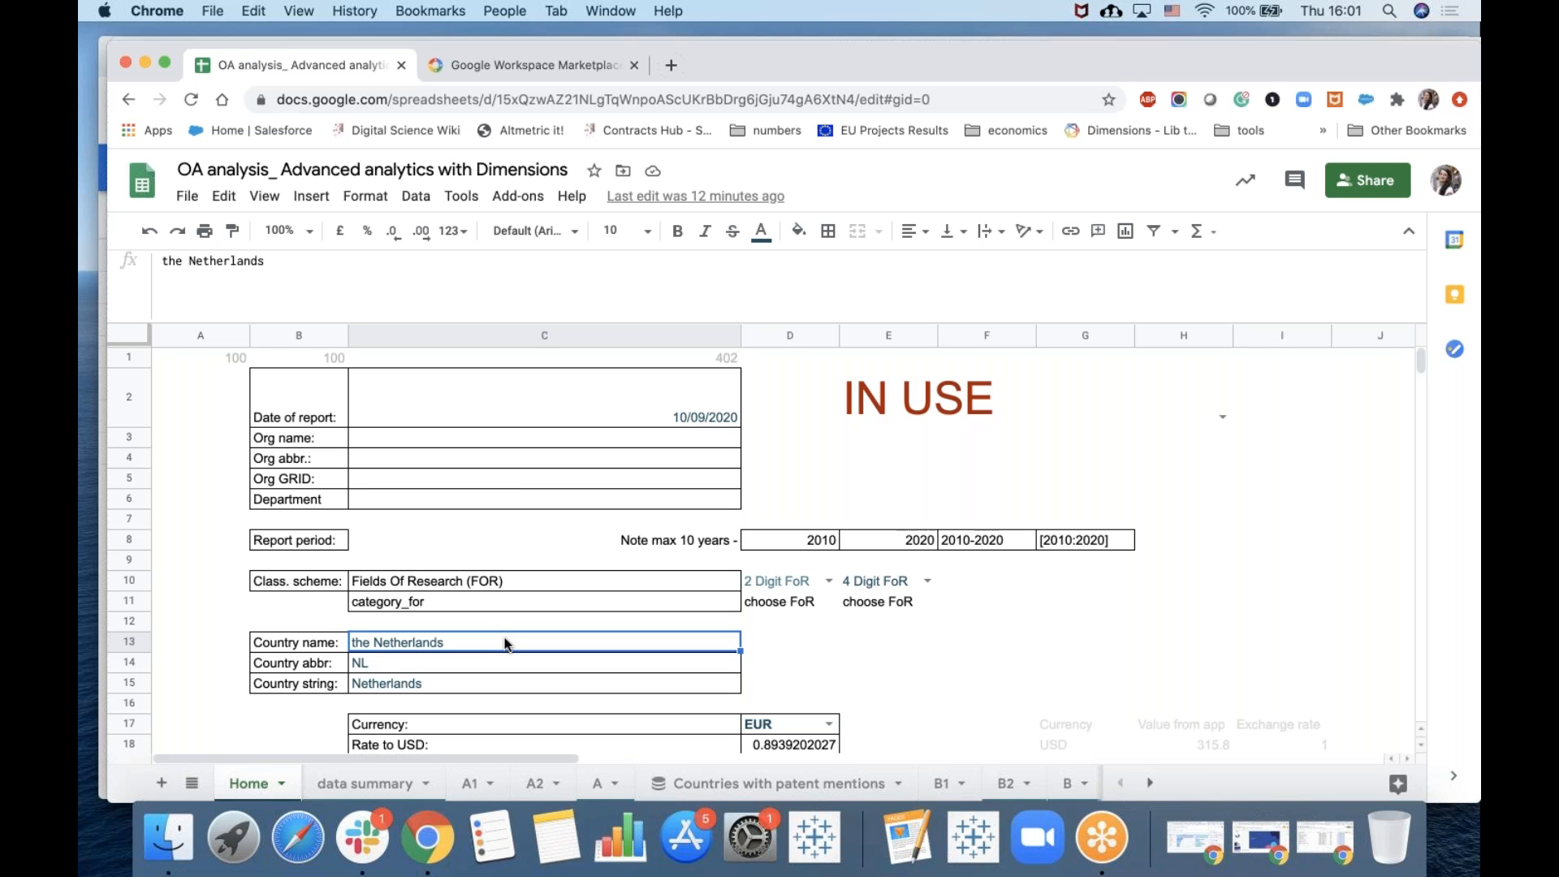
{"action": "scroll", "coordinate": [503, 641], "scroll_direction": "down", "scroll_amount": 3}
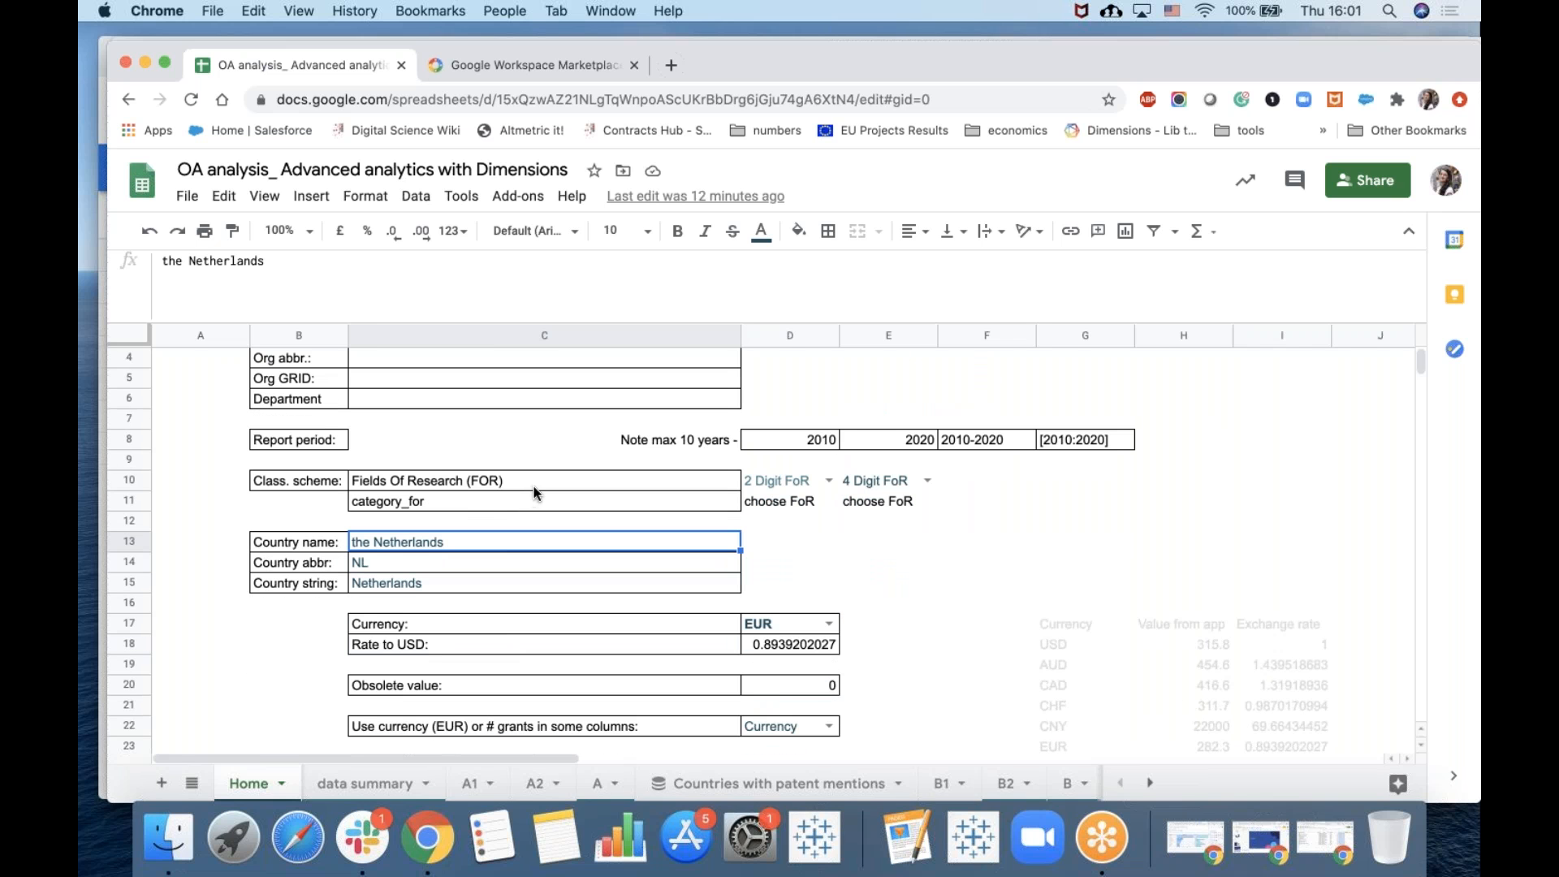
{"action": "left_click", "coordinate": [523, 509]}
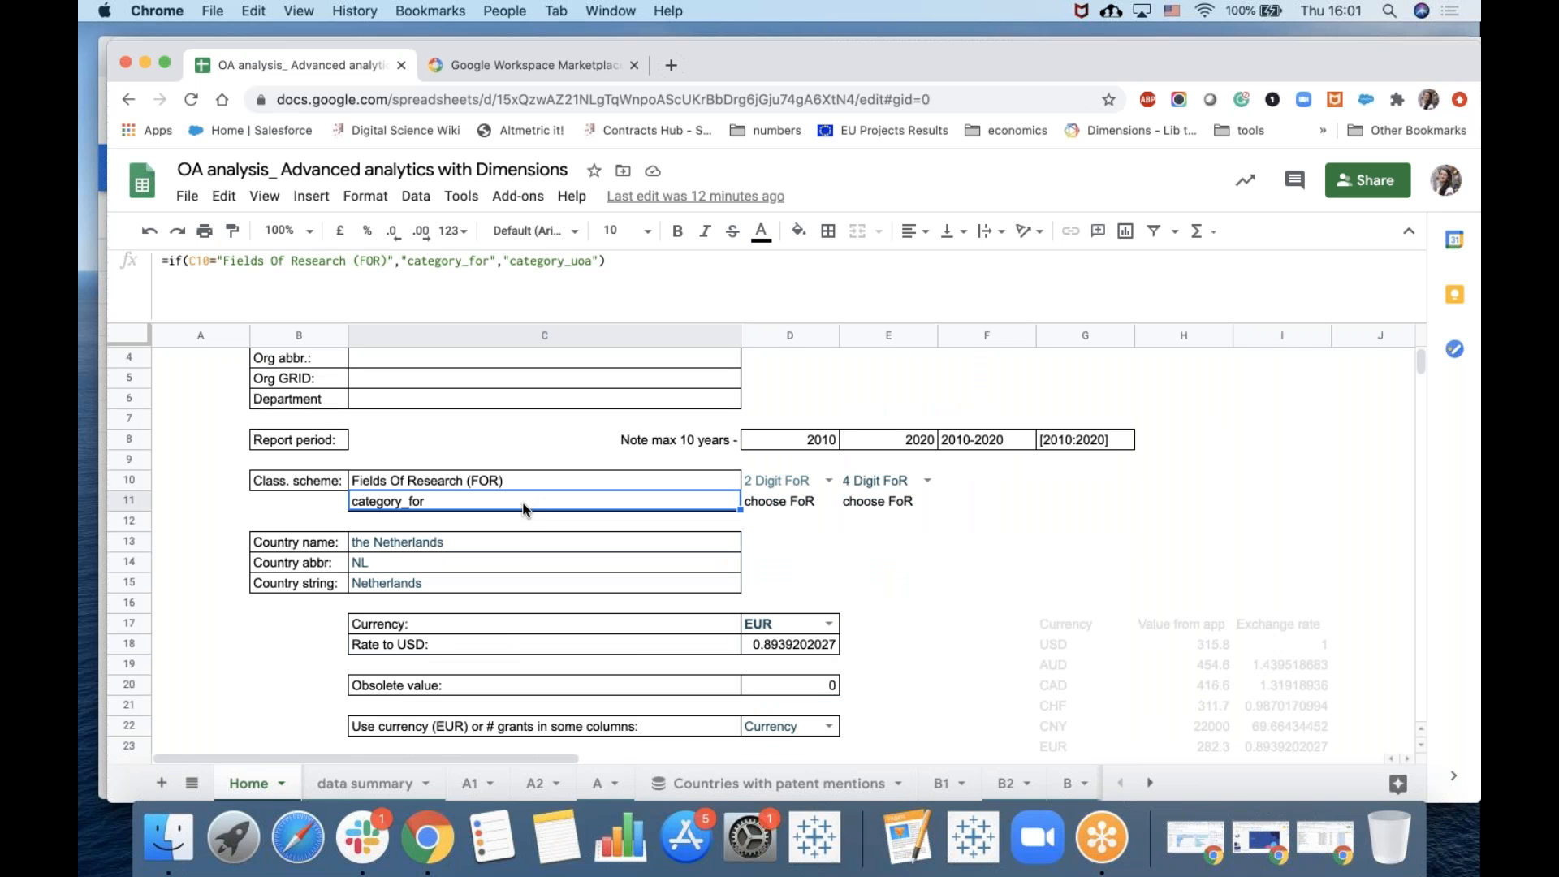
{"action": "left_click", "coordinate": [791, 485]}
{"action": "double_click", "coordinate": [789, 483]}
{"action": "scroll", "coordinate": [858, 652], "scroll_direction": "down", "scroll_amount": 2}
{"action": "scroll", "coordinate": [859, 652], "scroll_direction": "up", "scroll_amount": 2}
{"action": "left_click", "coordinate": [1084, 542]}
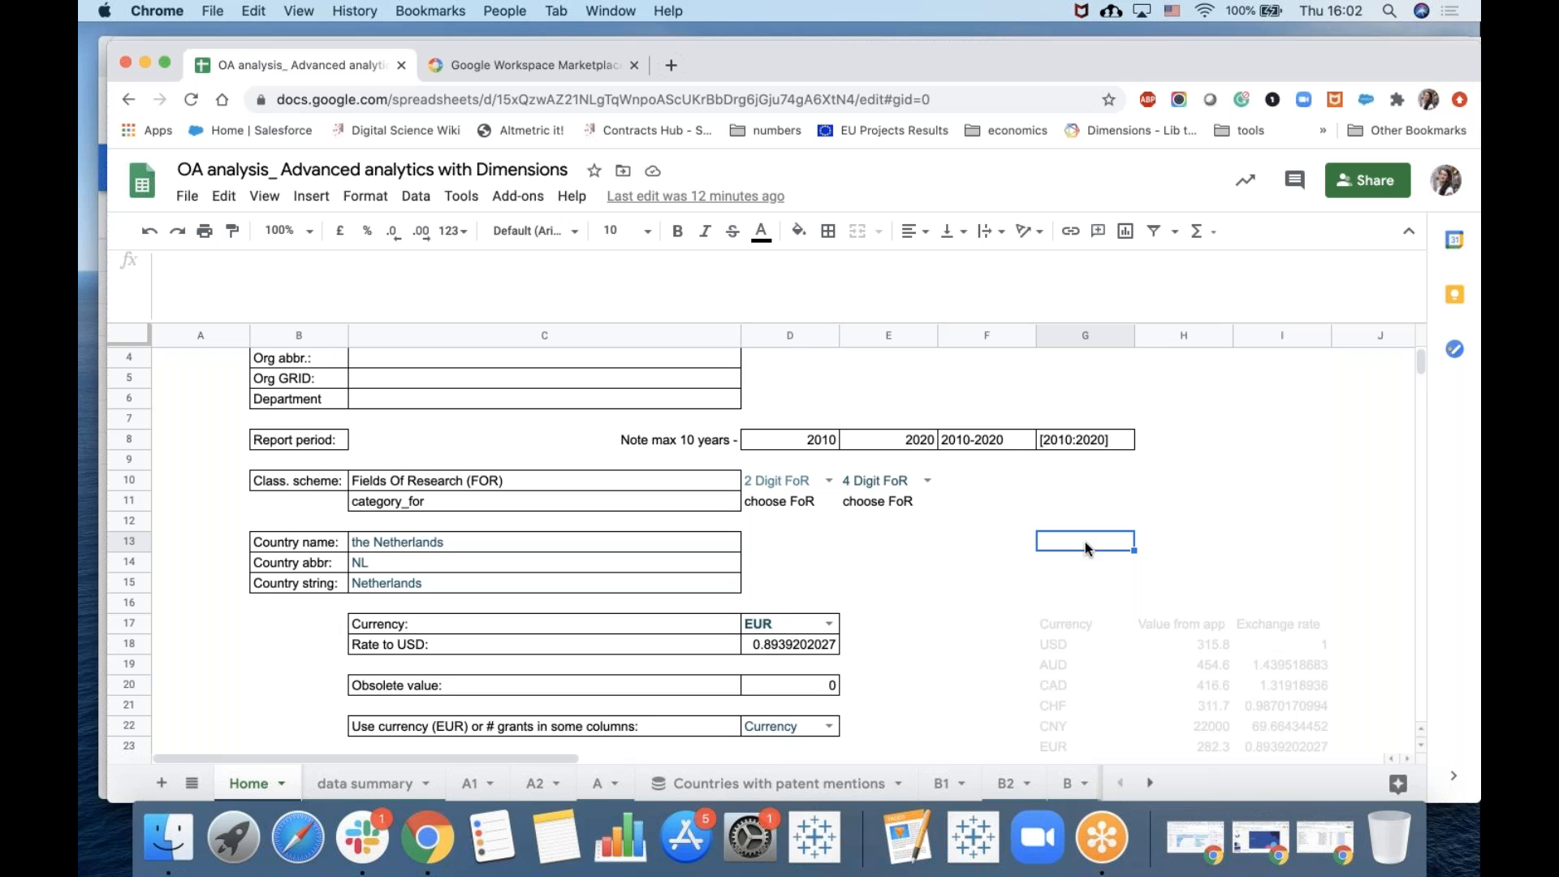
Search the Google Workspace Marketplace for "dimensio" and open the Dimensions API add-on page.
{"action": "left_click", "coordinate": [521, 56]}
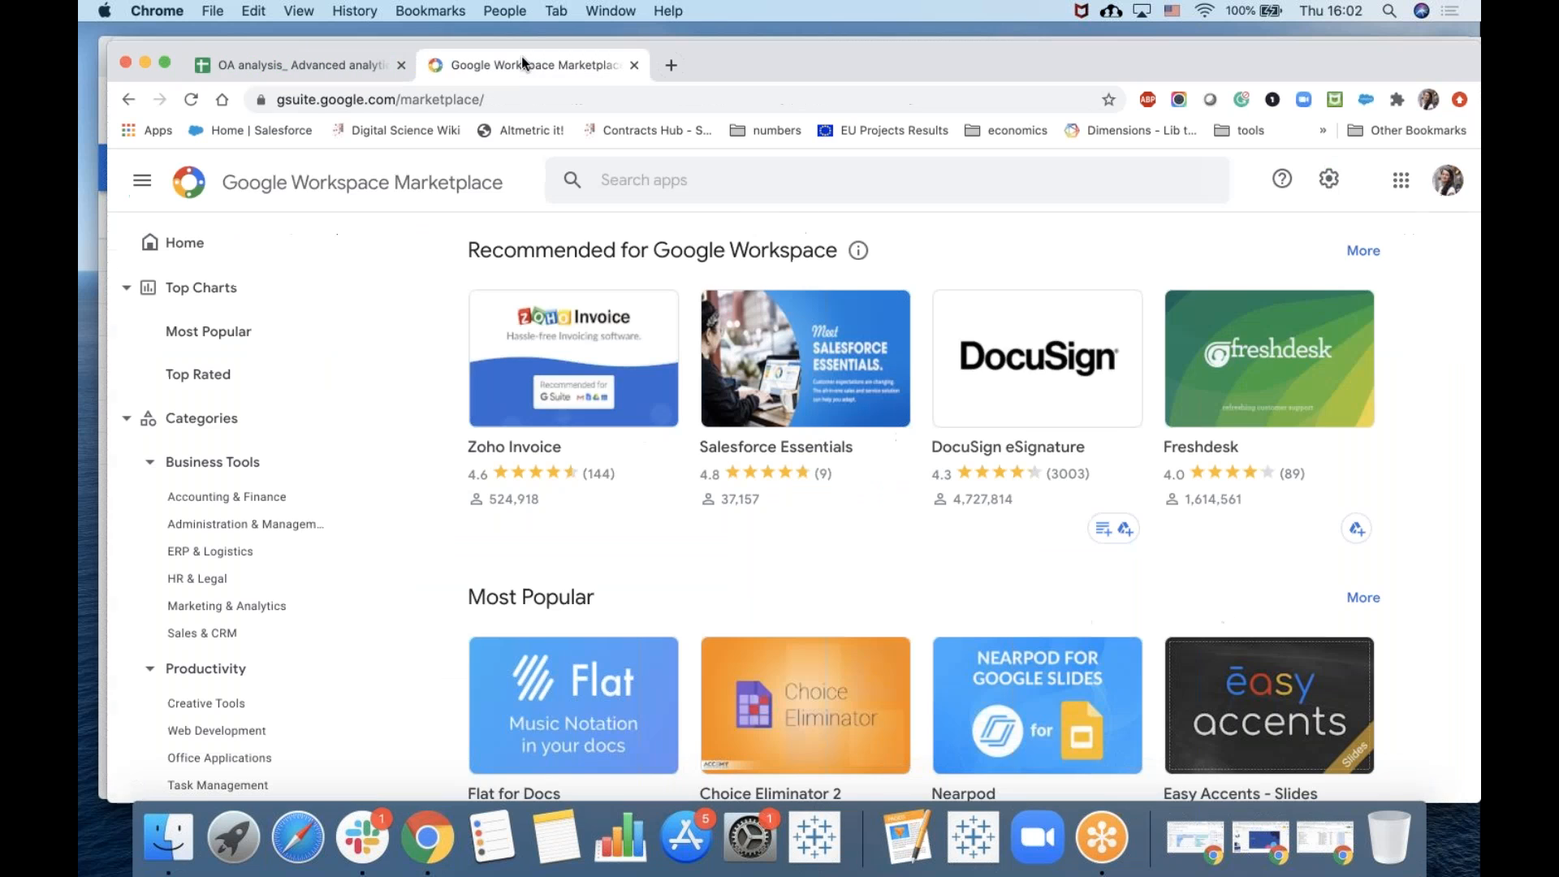
{"action": "left_click", "coordinate": [682, 175]}
{"action": "type", "text": "dimensio"}
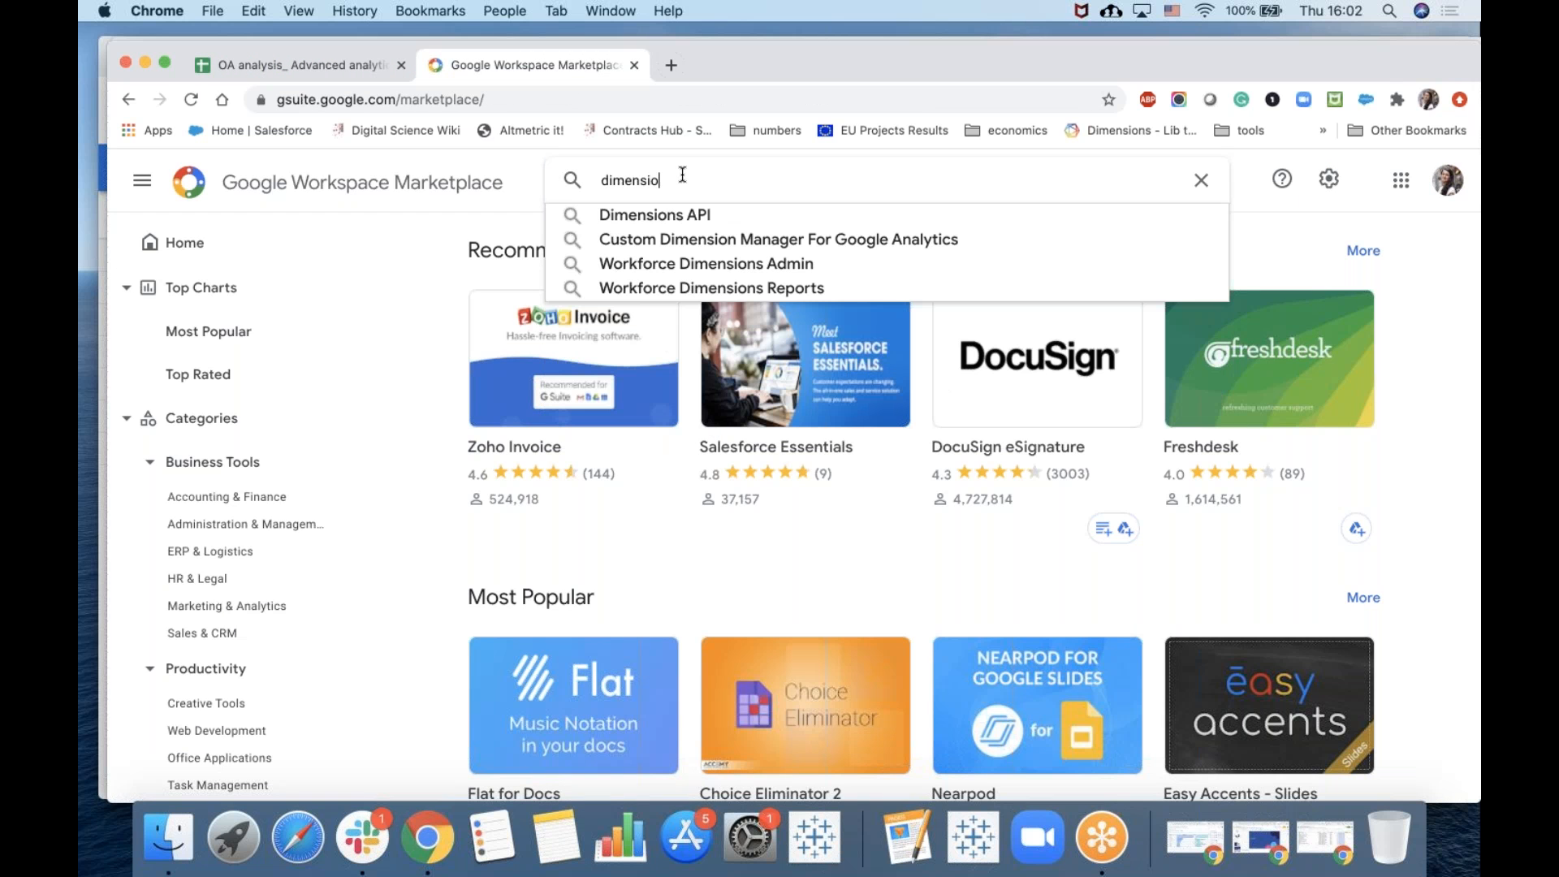
{"action": "left_click", "coordinate": [628, 216]}
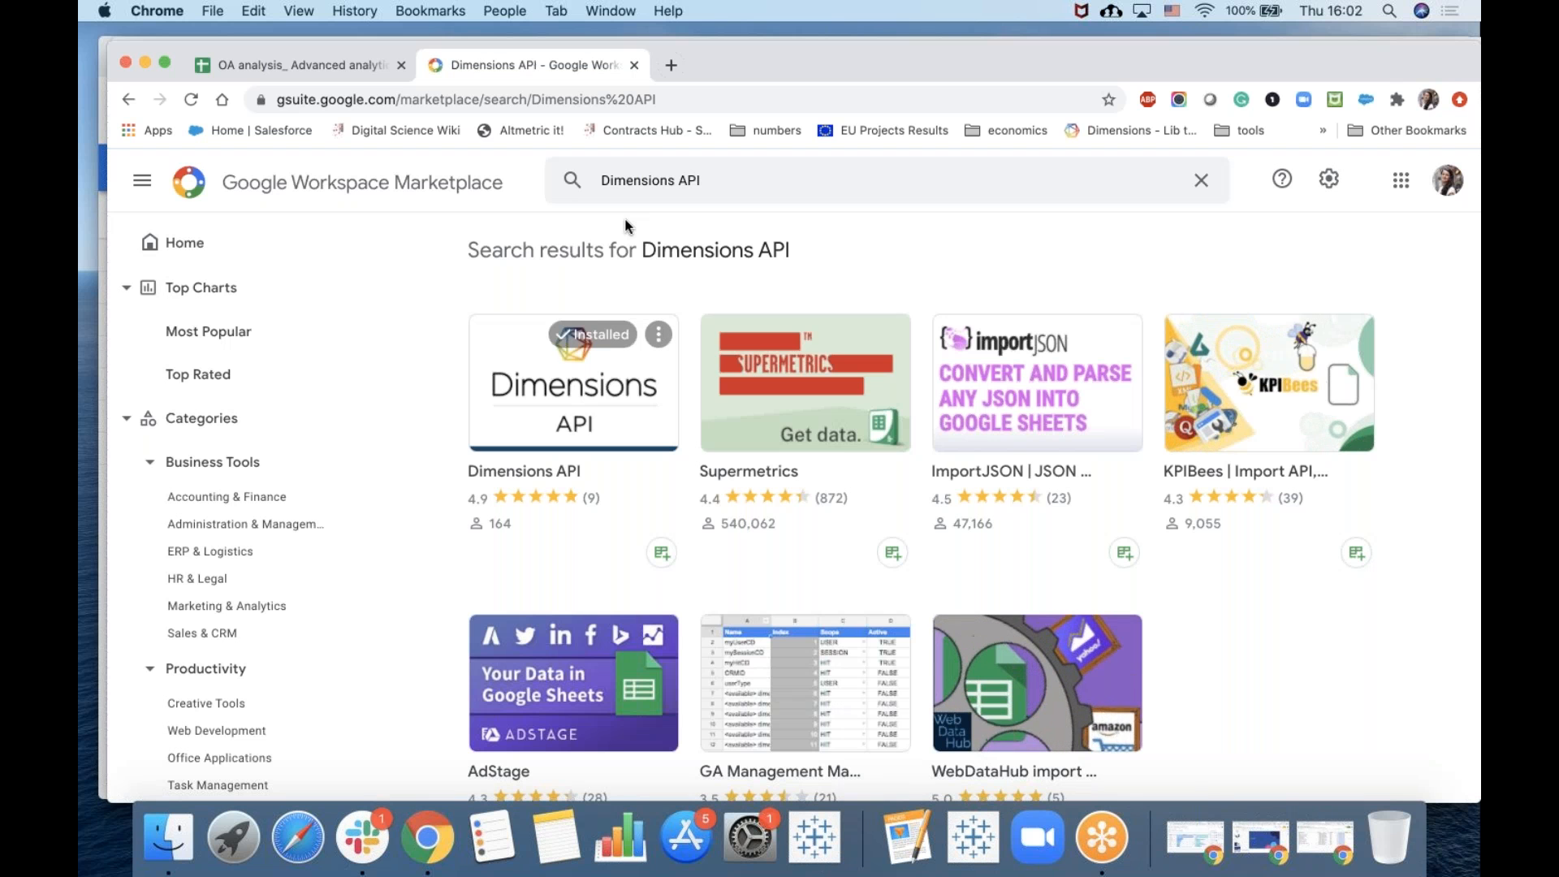
{"action": "left_click", "coordinate": [551, 380]}
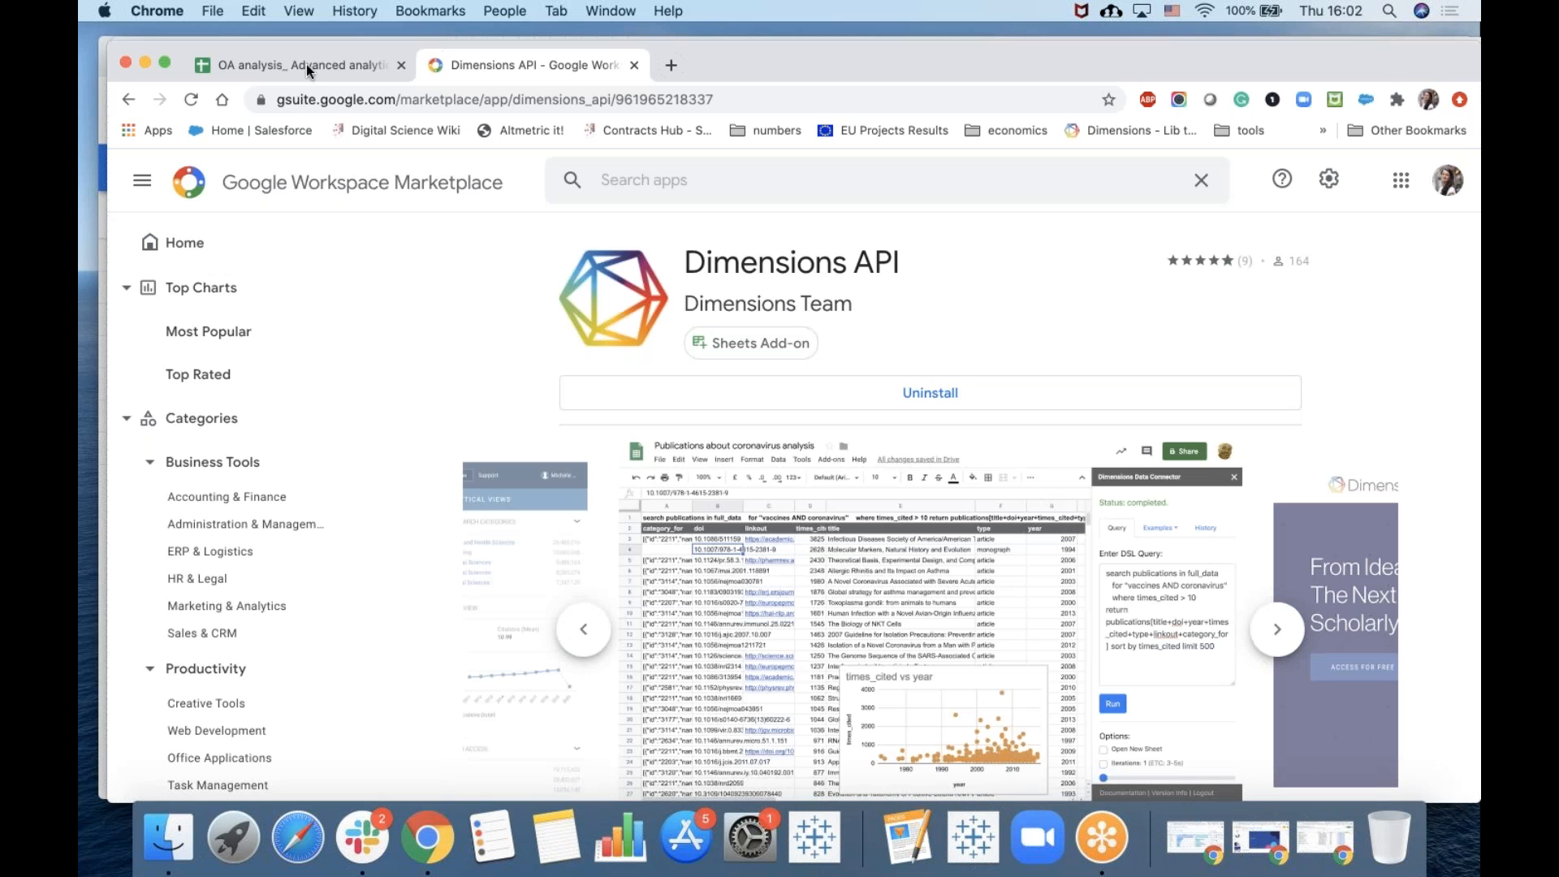
Return to the spreadsheet and open the Dimensions API entry in the add-ons menu.
{"action": "left_click", "coordinate": [305, 65]}
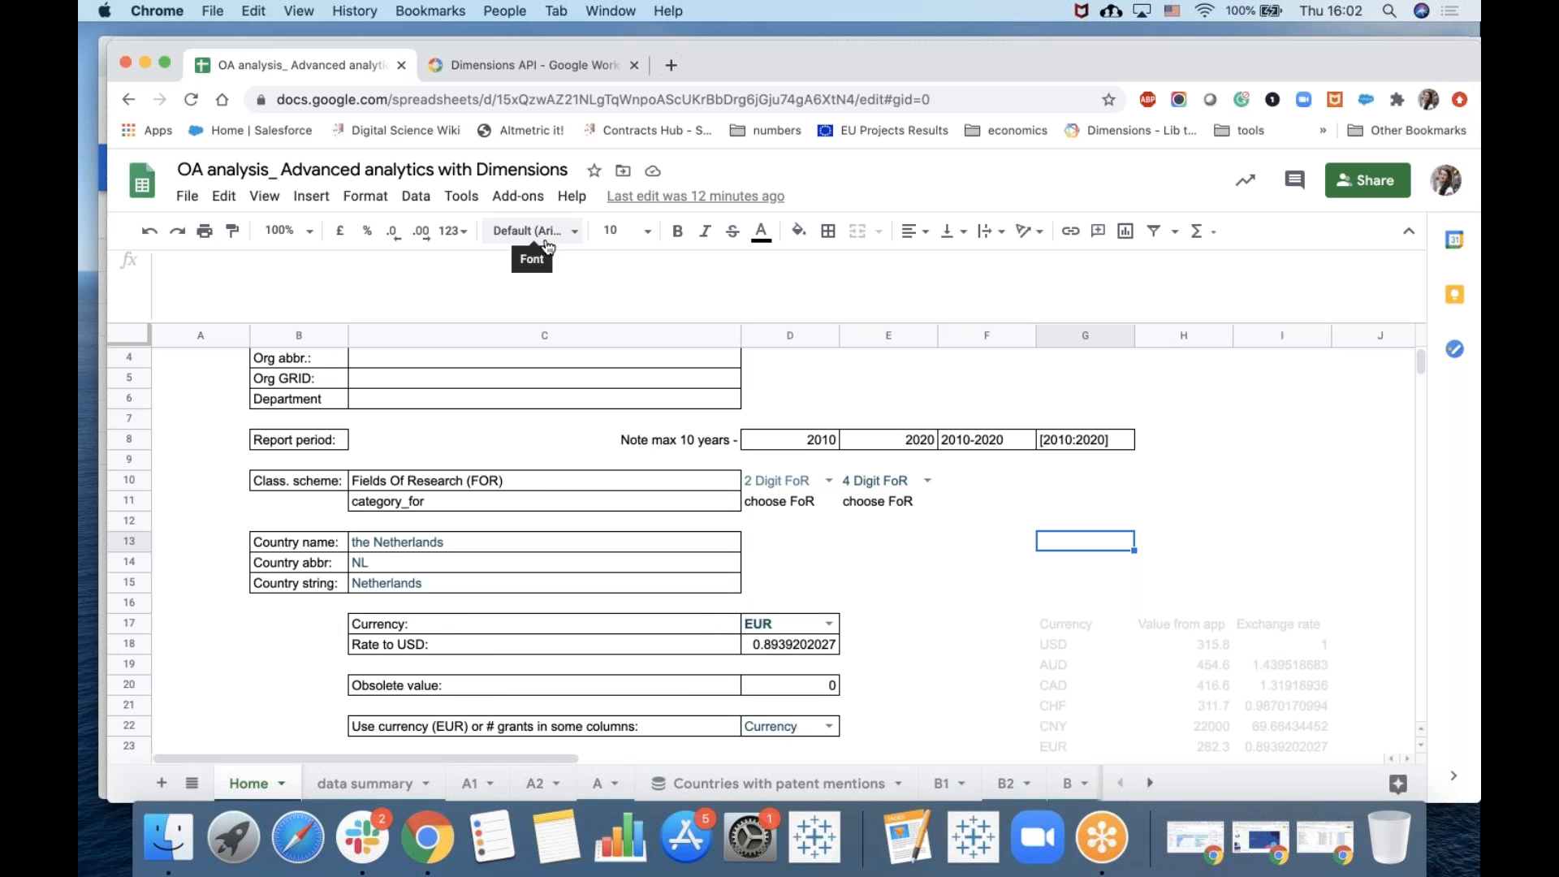
{"action": "left_click", "coordinate": [520, 200]}
{"action": "mouse_move", "coordinate": [546, 270]}
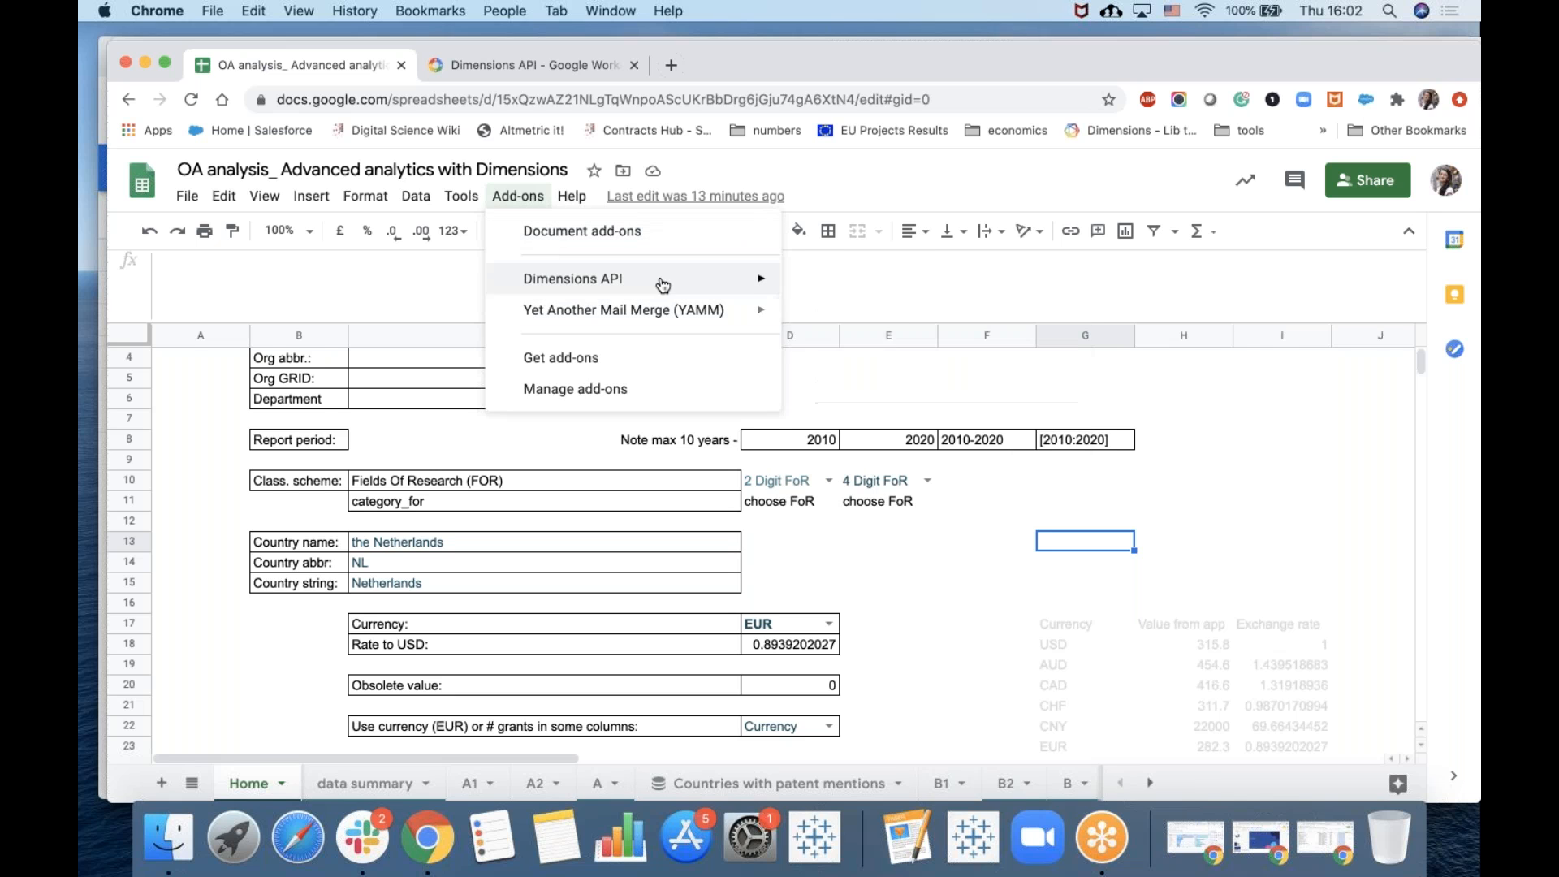
{"action": "left_click", "coordinate": [832, 291]}
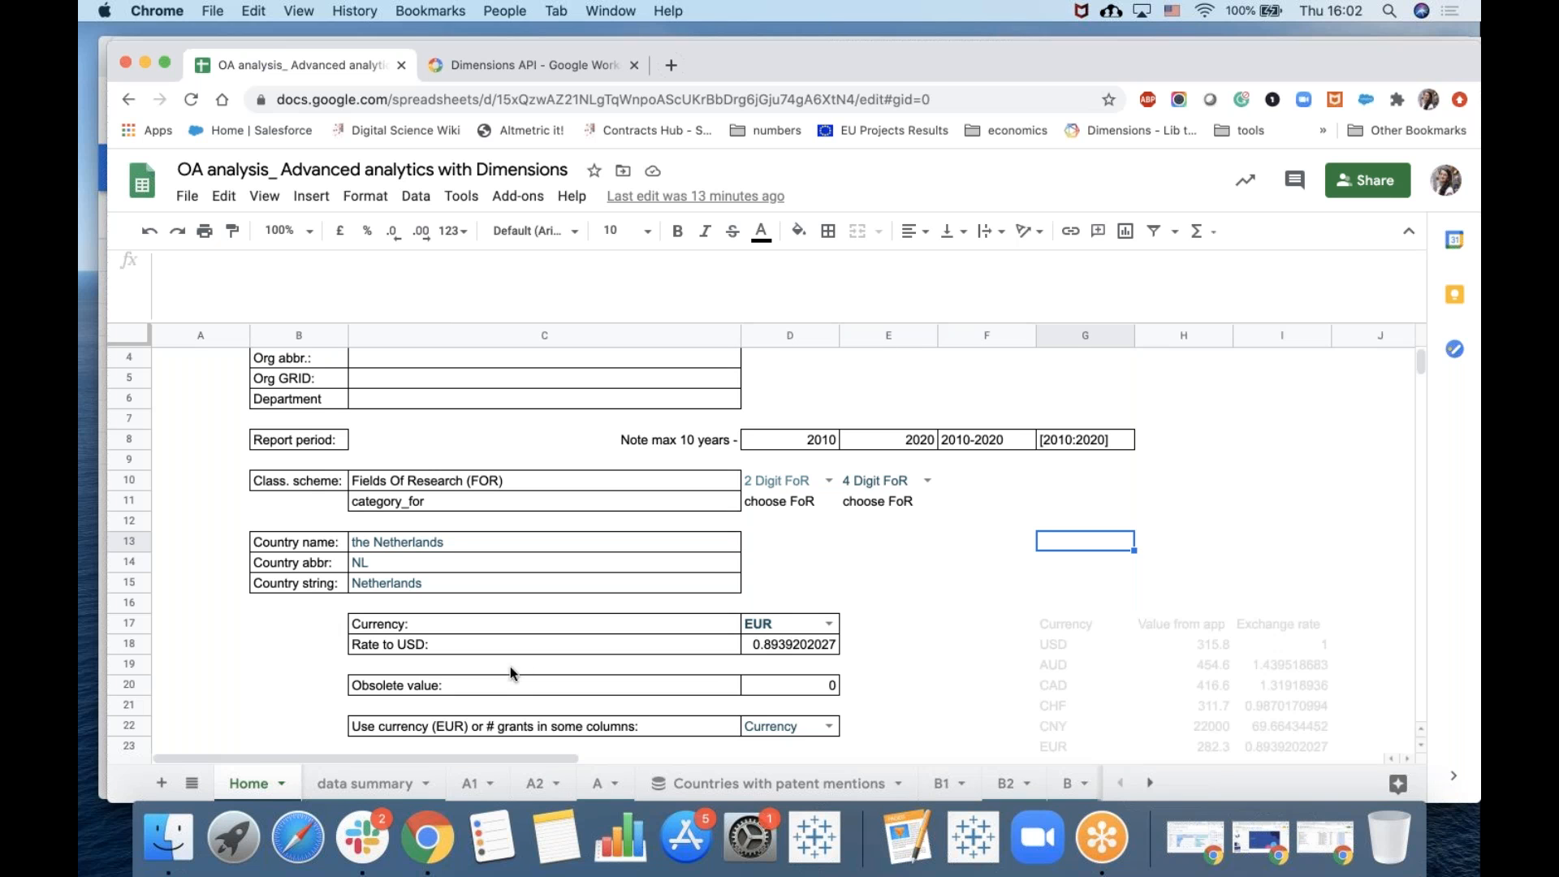
Open the A1 sheet and inspect the dimensions formula in cell A1, highlighting its Home!G8 reference.
{"action": "left_click", "coordinate": [471, 784]}
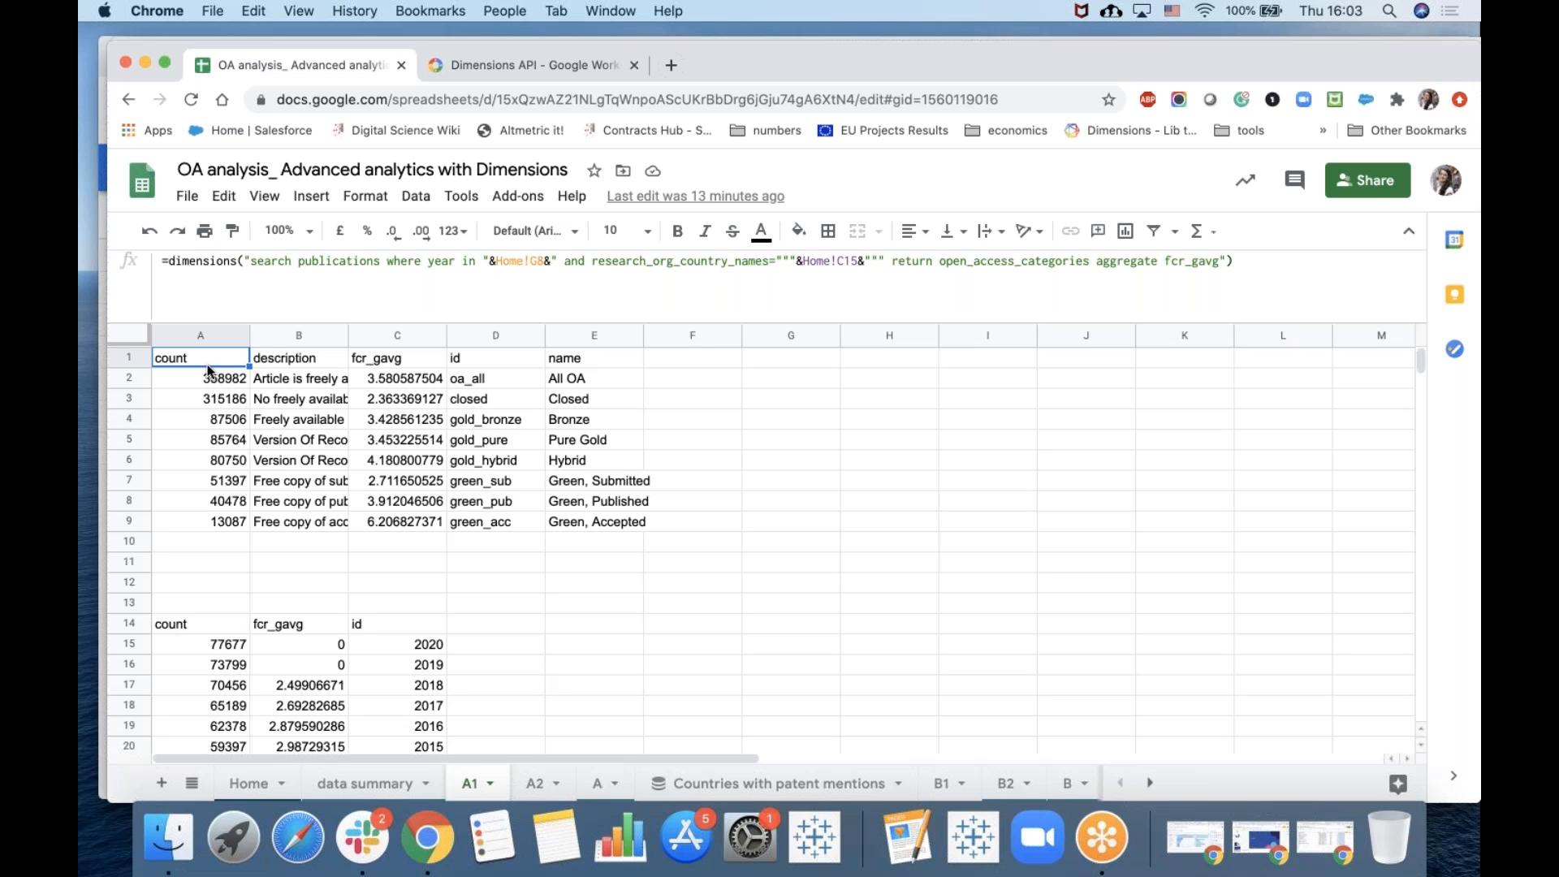
{"action": "left_click", "coordinate": [163, 261]}
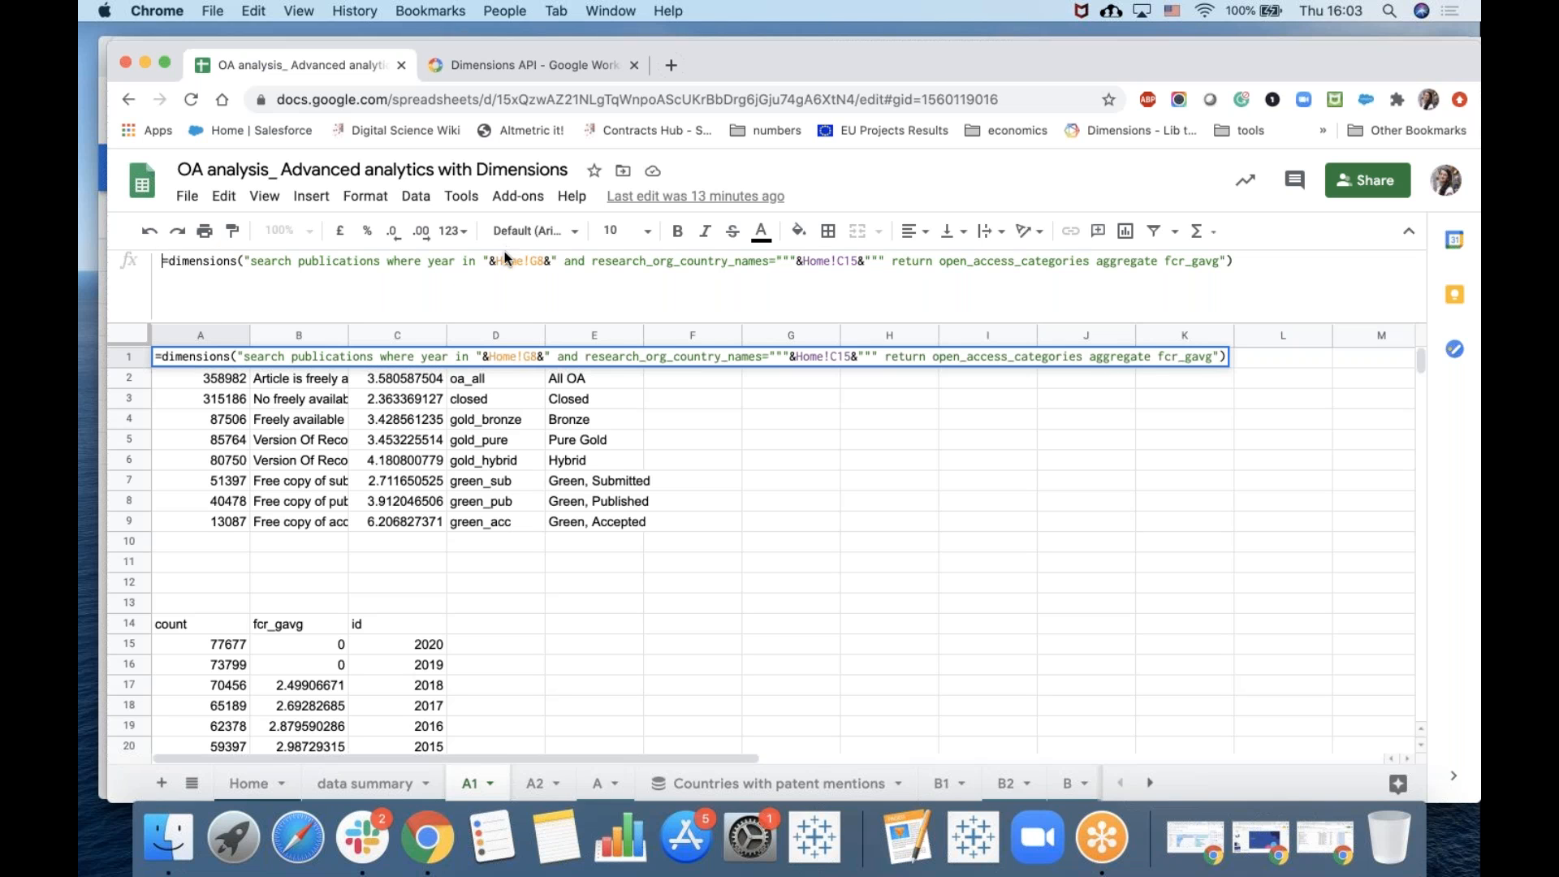
{"action": "left_click", "coordinate": [502, 256], "text": "shift"}
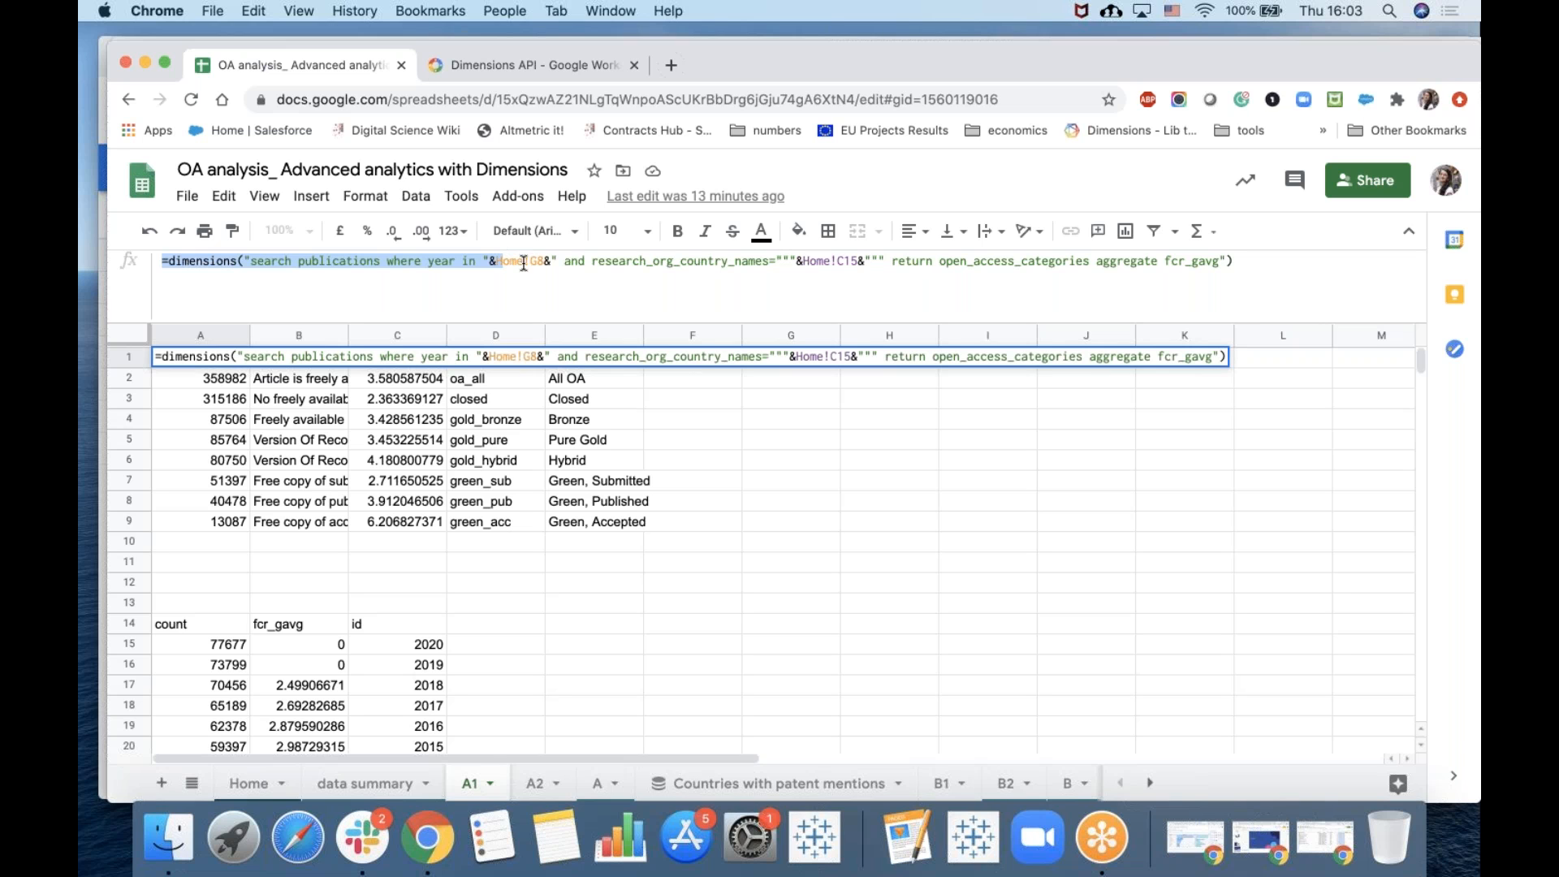
{"action": "left_click_drag", "start_coordinate": [557, 257], "coordinate": [482, 257]}
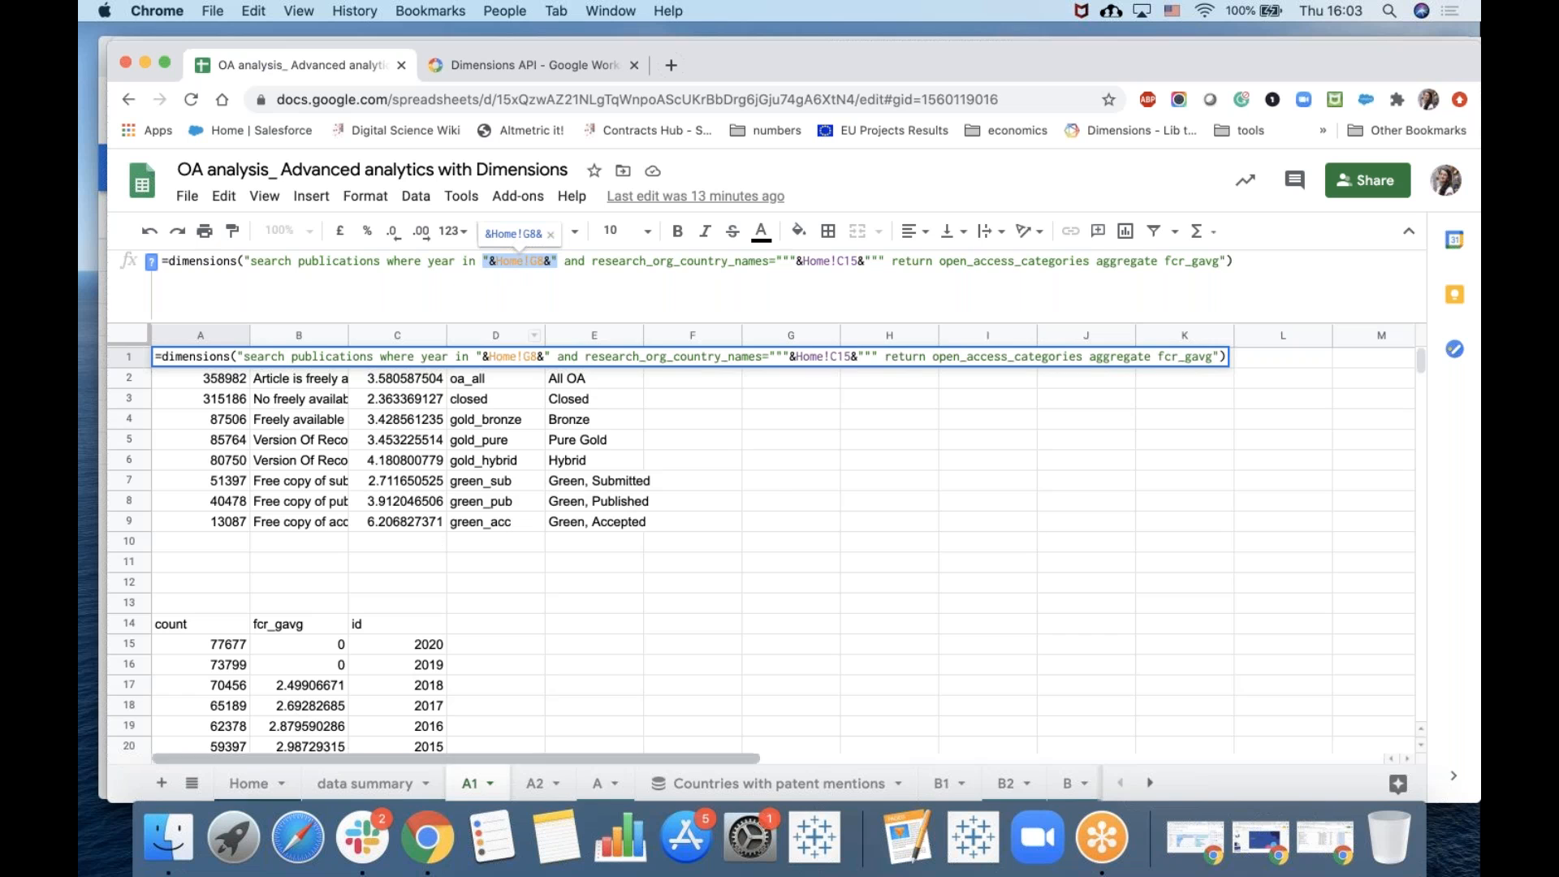
Check the report period cells F8 and G8 on the Home sheet that the formula references.
{"action": "left_click", "coordinate": [248, 783]}
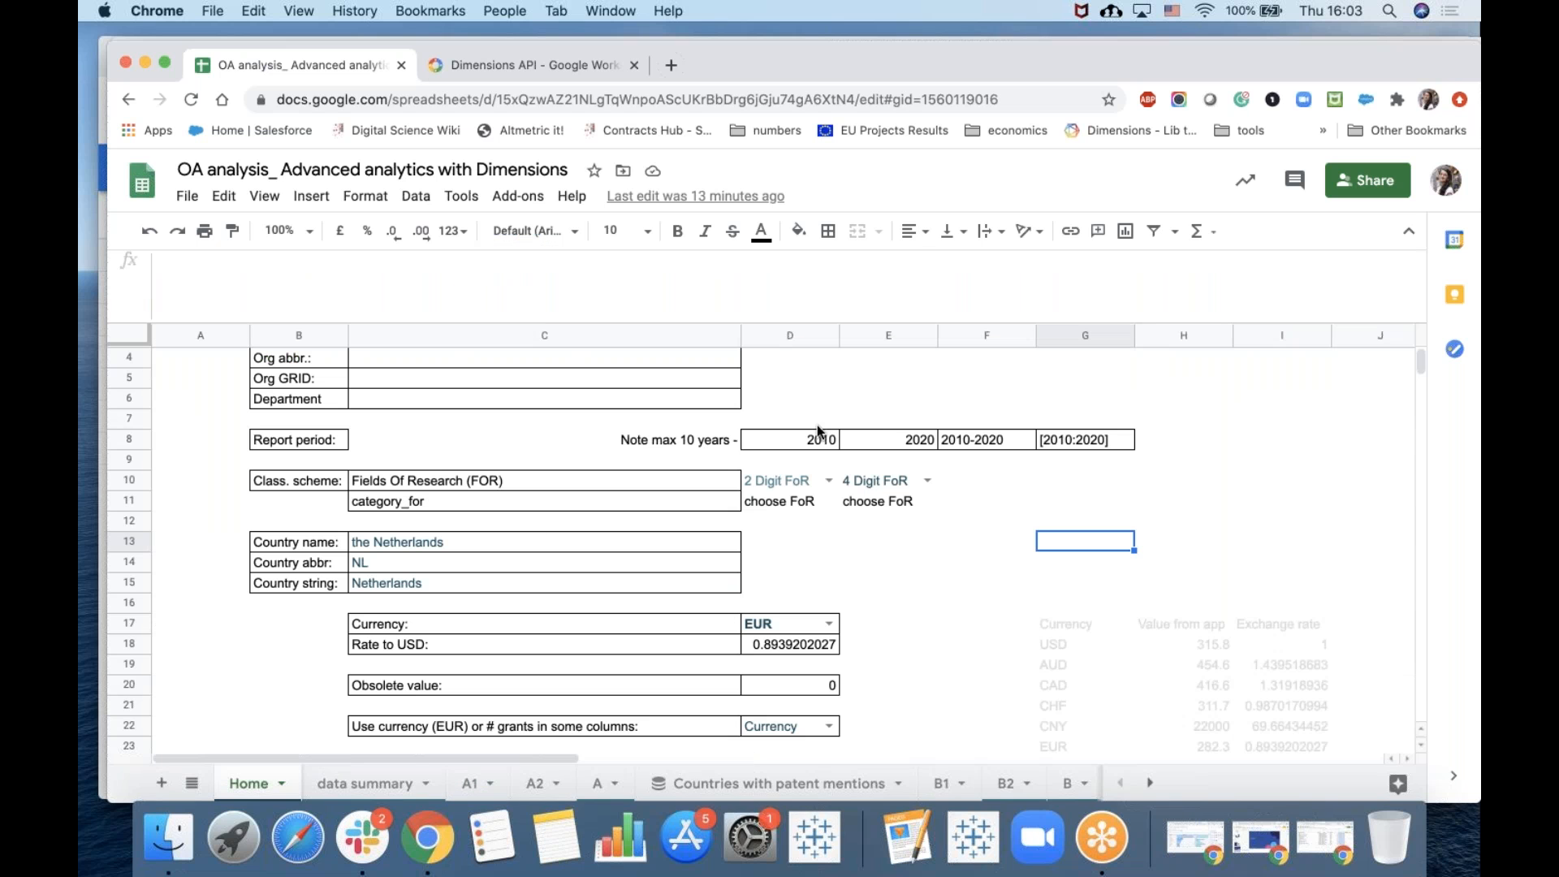
{"action": "left_click", "coordinate": [978, 442]}
{"action": "left_click", "coordinate": [1058, 445]}
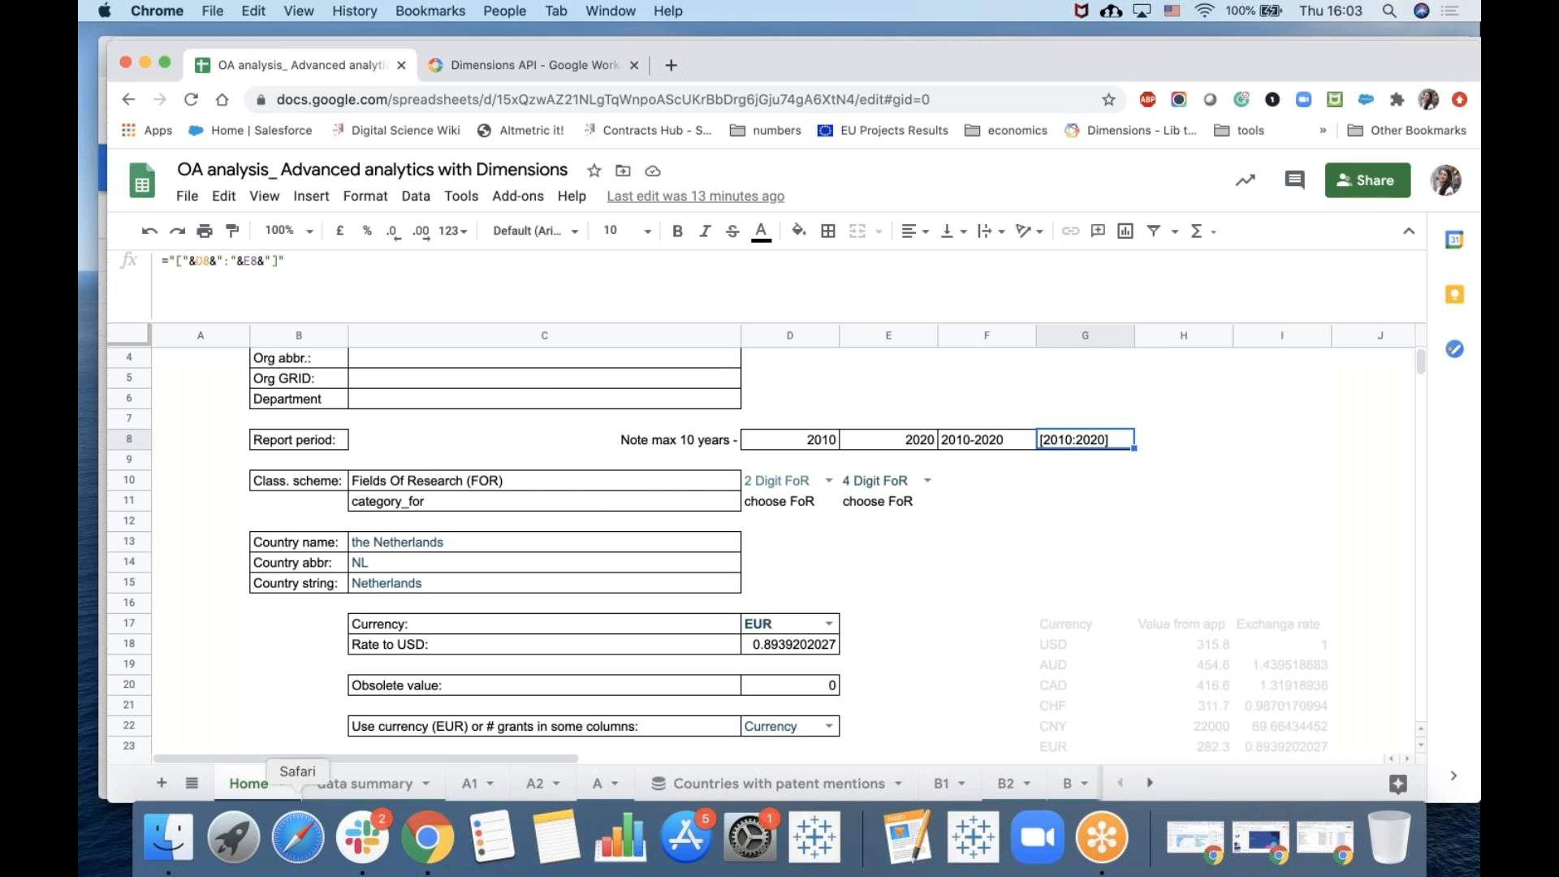
Return to the A1 sheet and examine each part of the A1 query: country reference, search clause, year filter, and returned open_access_categories.
{"action": "left_click", "coordinate": [478, 784]}
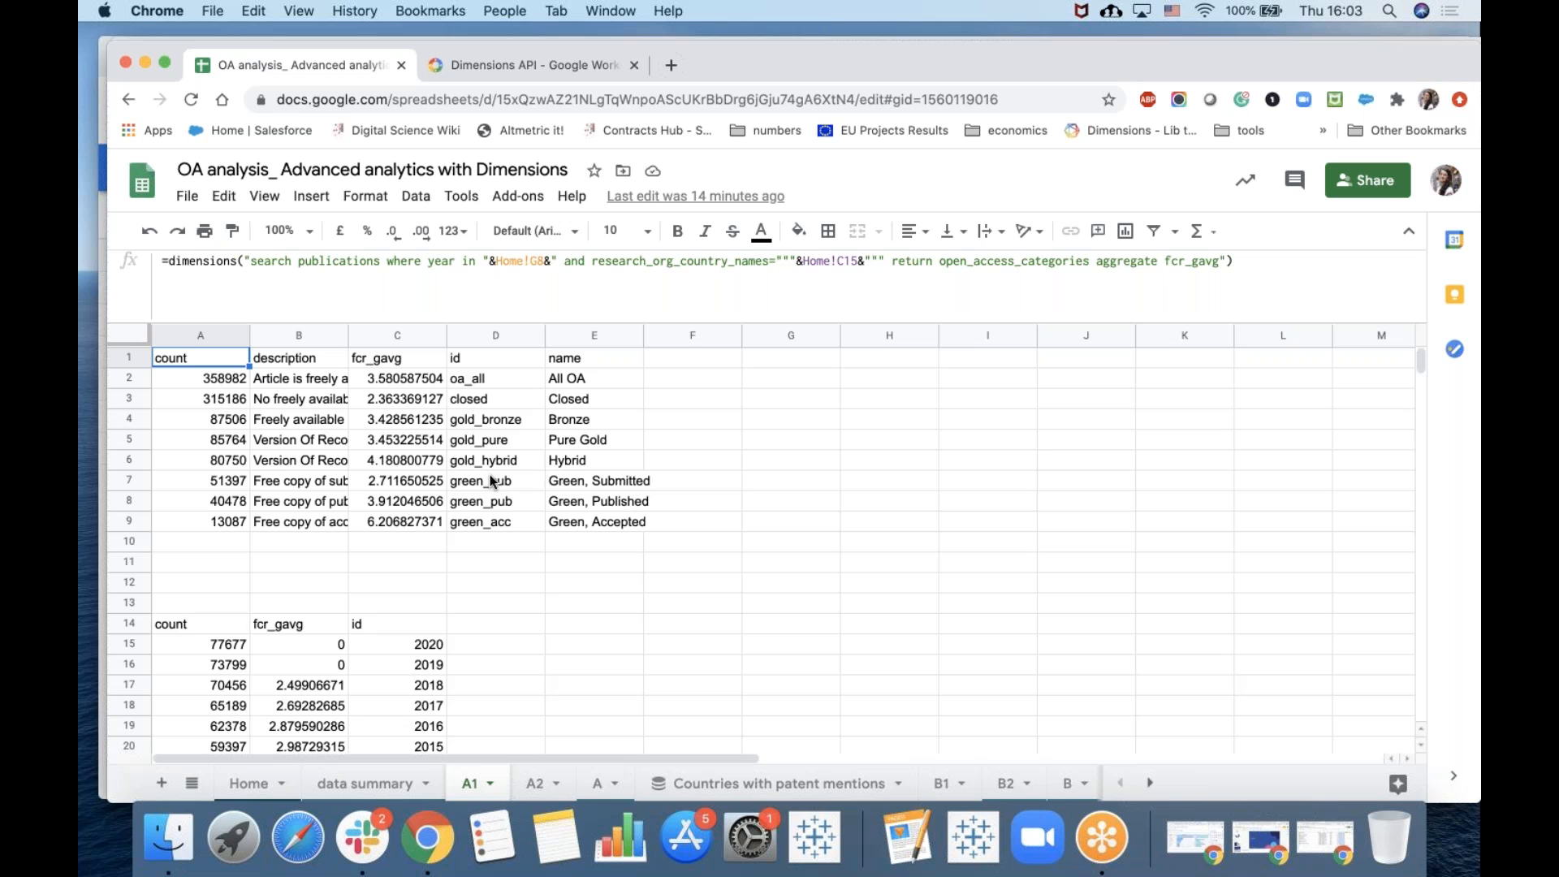
{"action": "left_click_drag", "start_coordinate": [857, 260], "coordinate": [798, 261]}
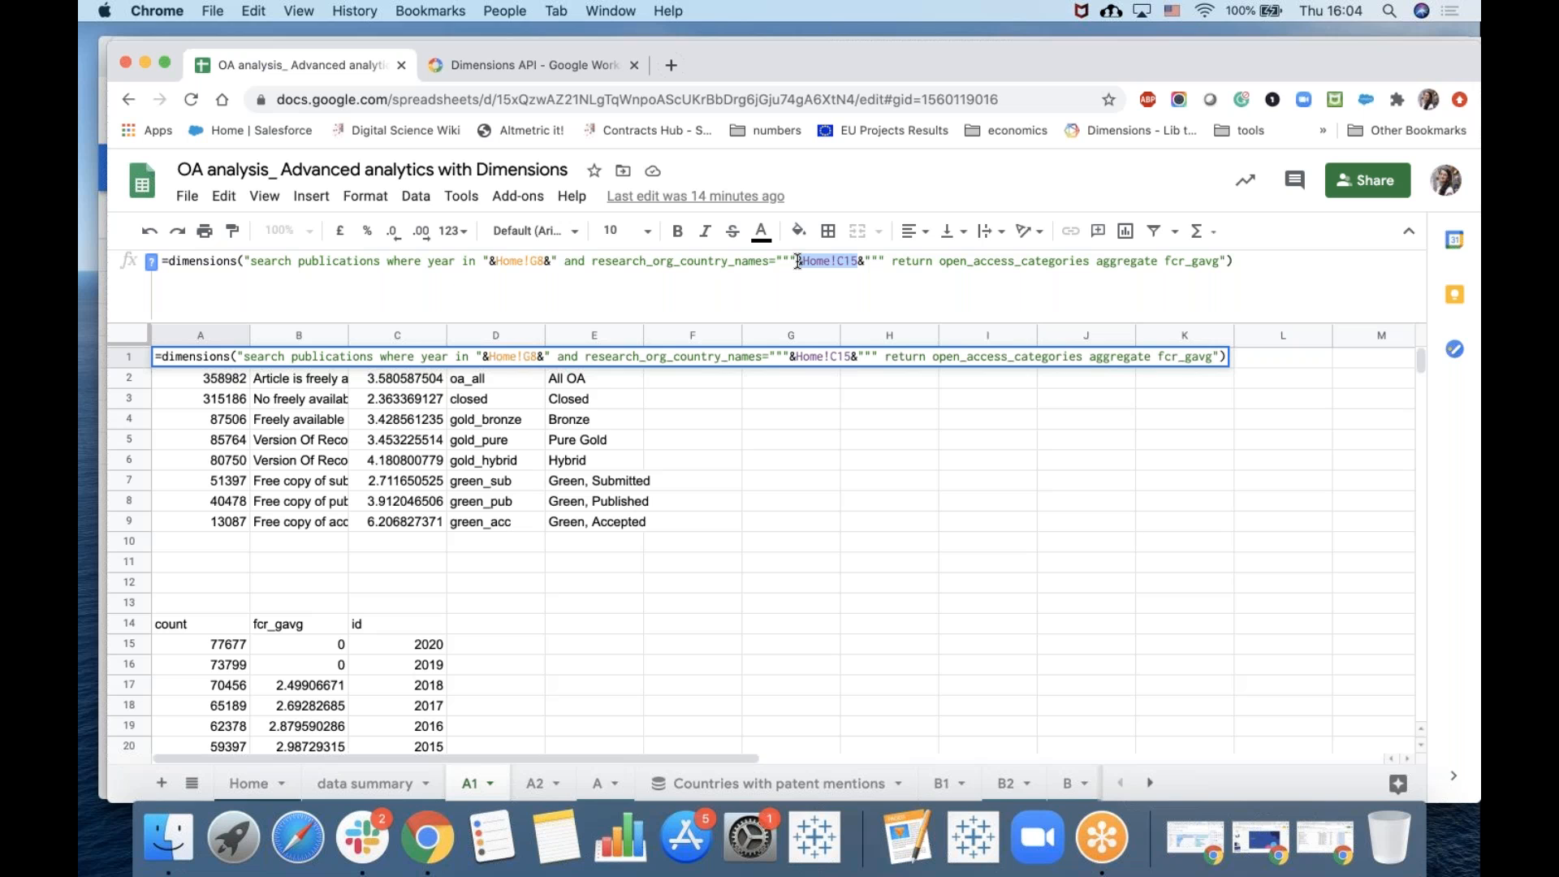
{"action": "left_click_drag", "start_coordinate": [250, 258], "coordinate": [867, 260]}
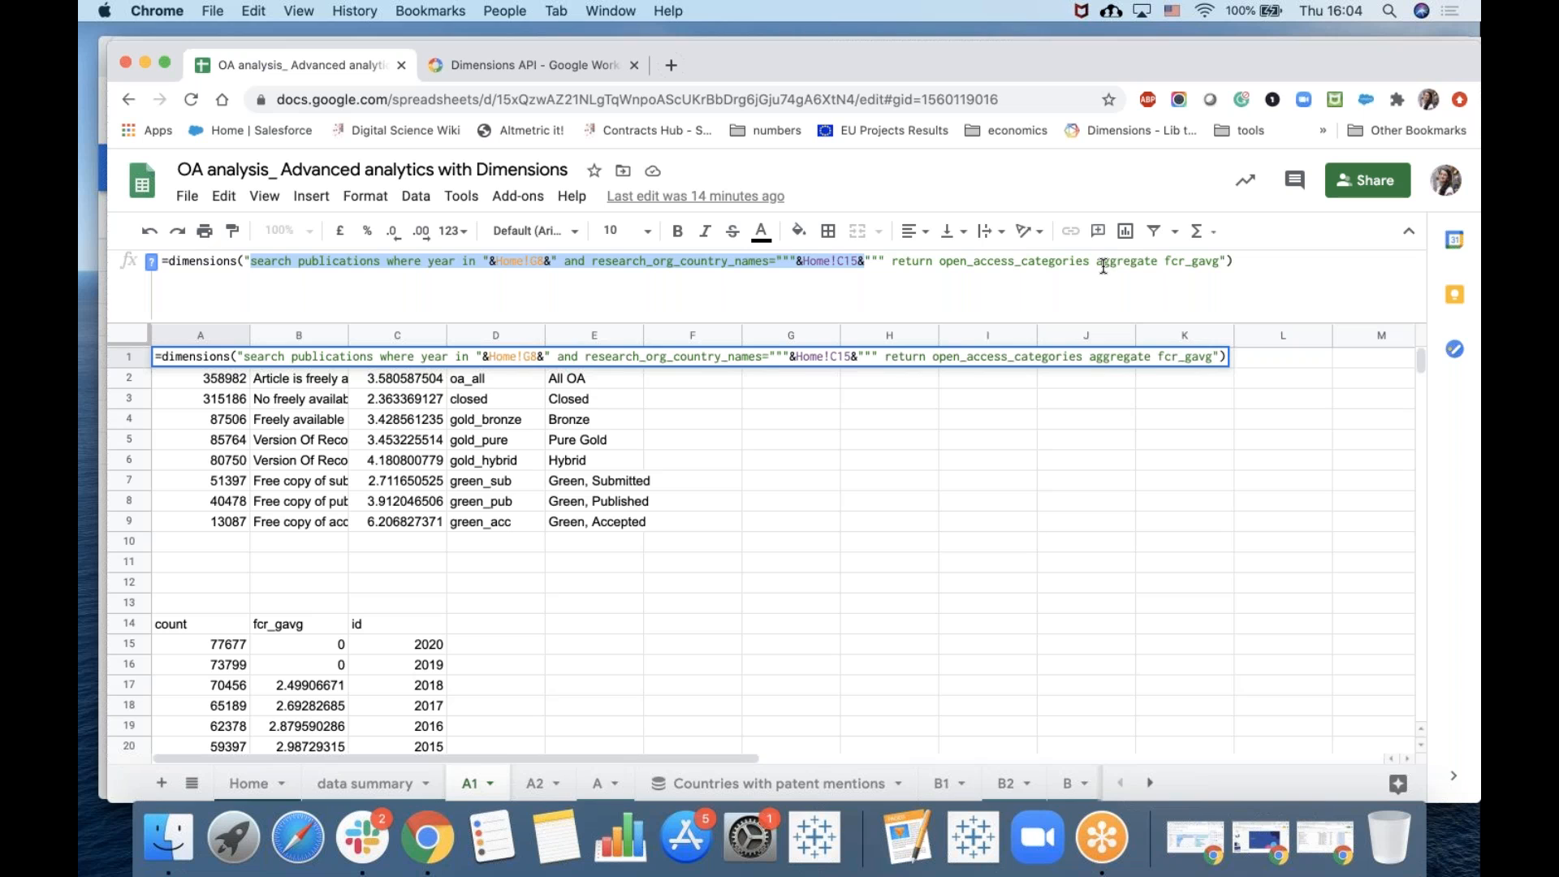
{"action": "left_click", "coordinate": [451, 257]}
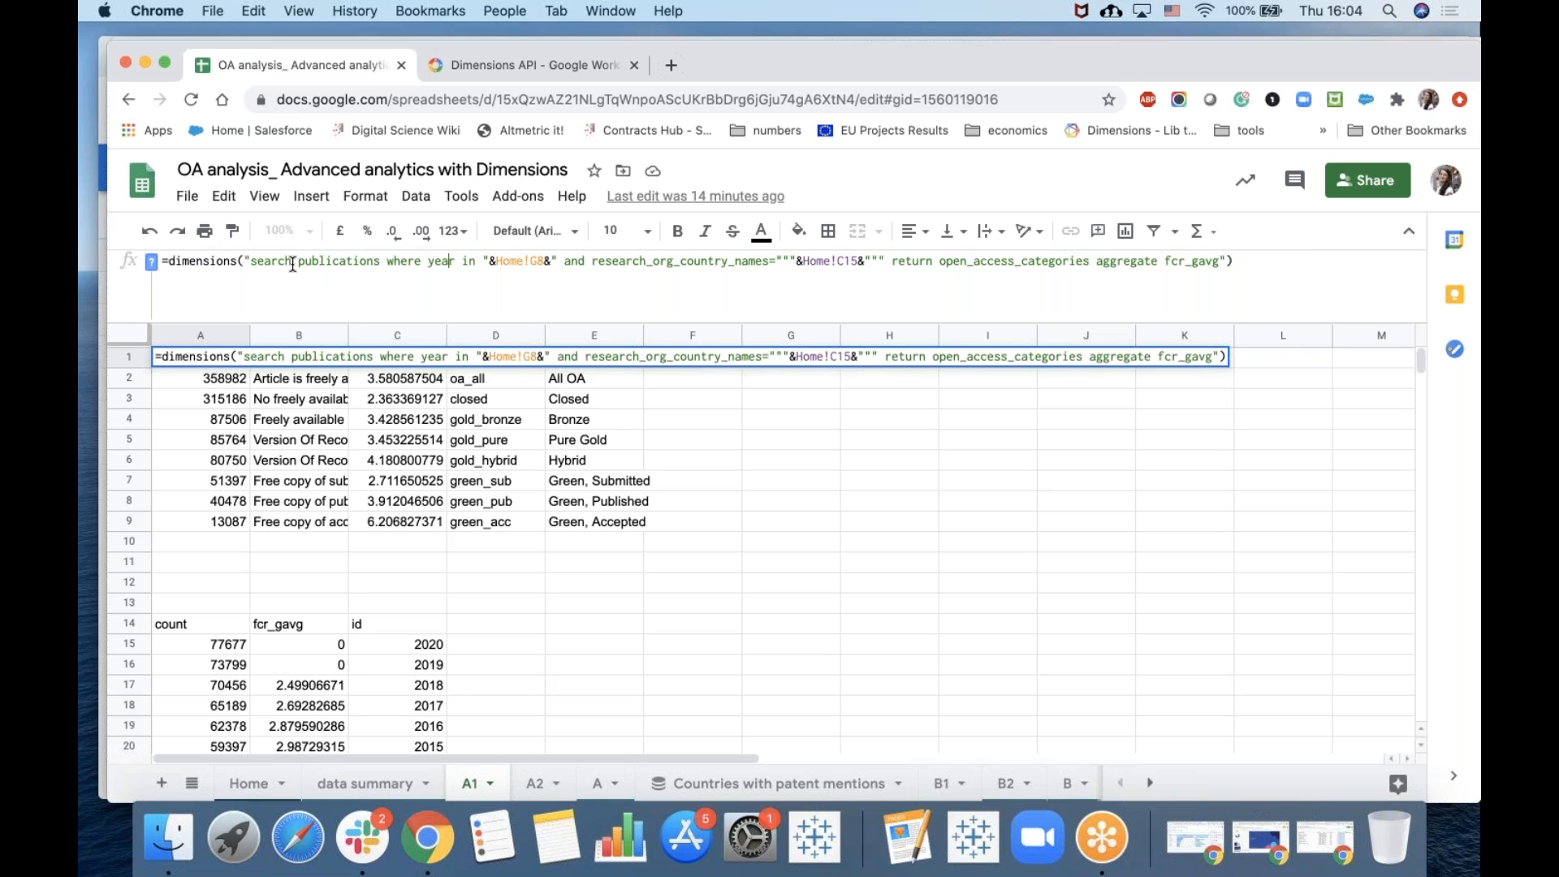
{"action": "left_click_drag", "start_coordinate": [290, 262], "coordinate": [249, 267]}
{"action": "left_click_drag", "start_coordinate": [383, 262], "coordinate": [298, 267]}
{"action": "left_click_drag", "start_coordinate": [388, 263], "coordinate": [587, 262]}
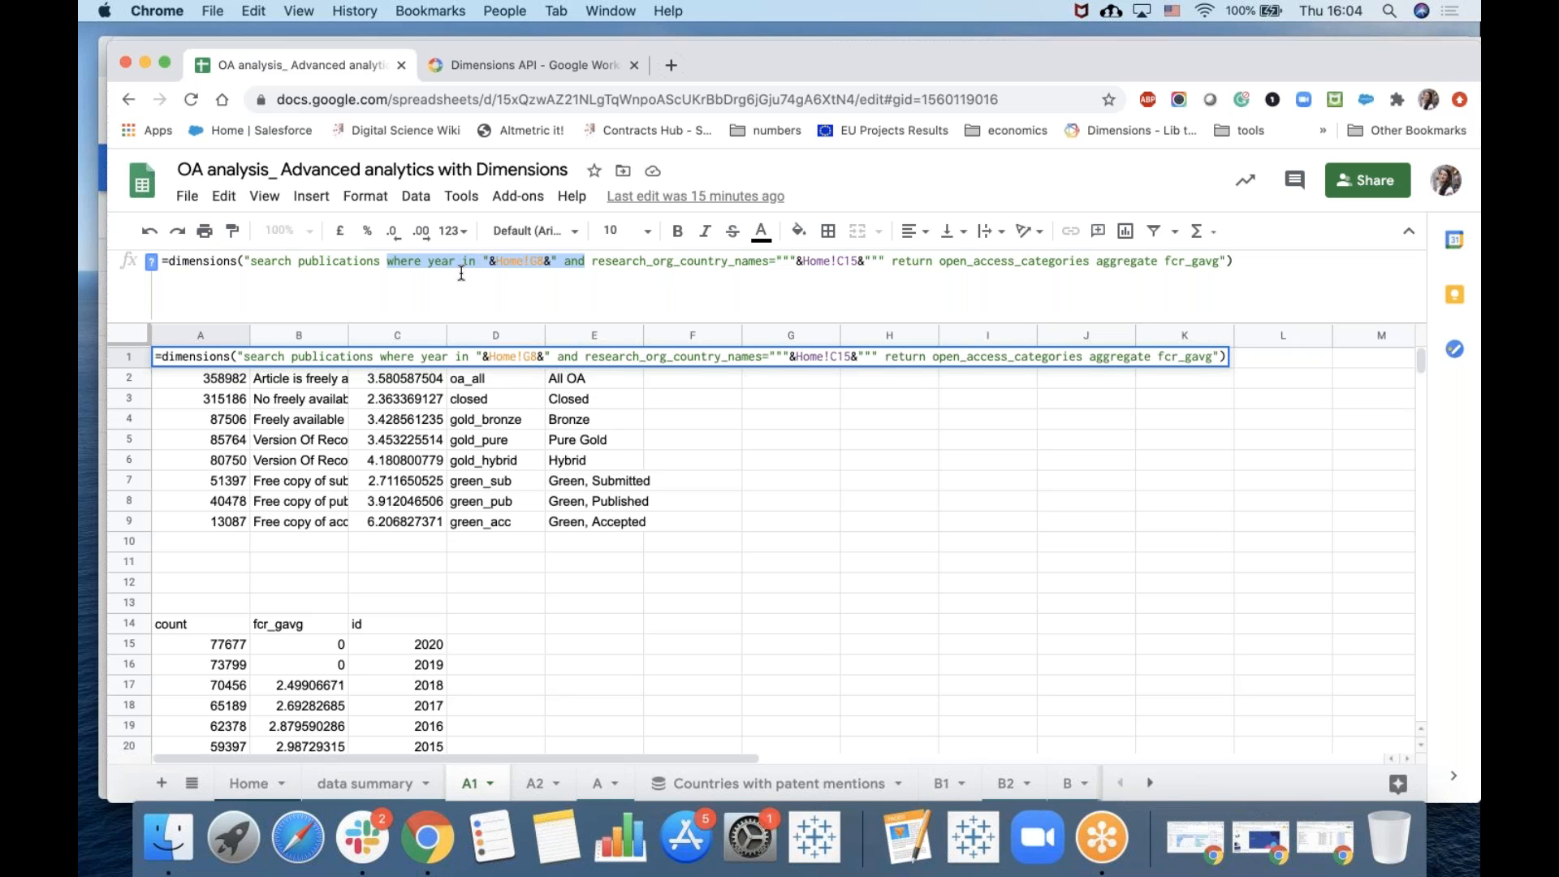
{"action": "left_click_drag", "start_coordinate": [768, 261], "coordinate": [605, 262]}
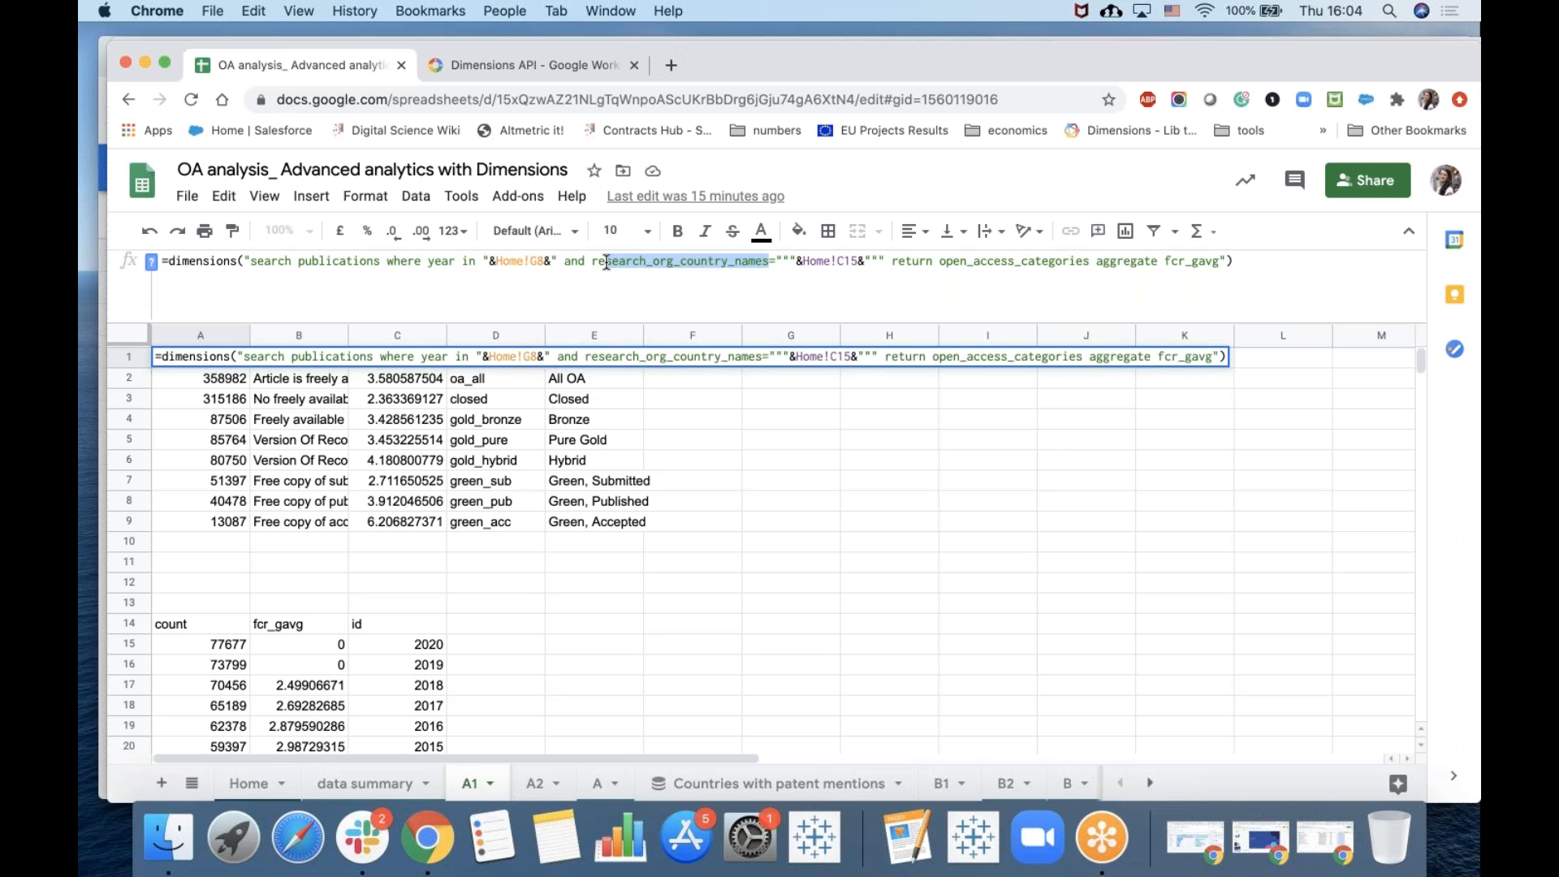
{"action": "left_click_drag", "start_coordinate": [940, 261], "coordinate": [1126, 263]}
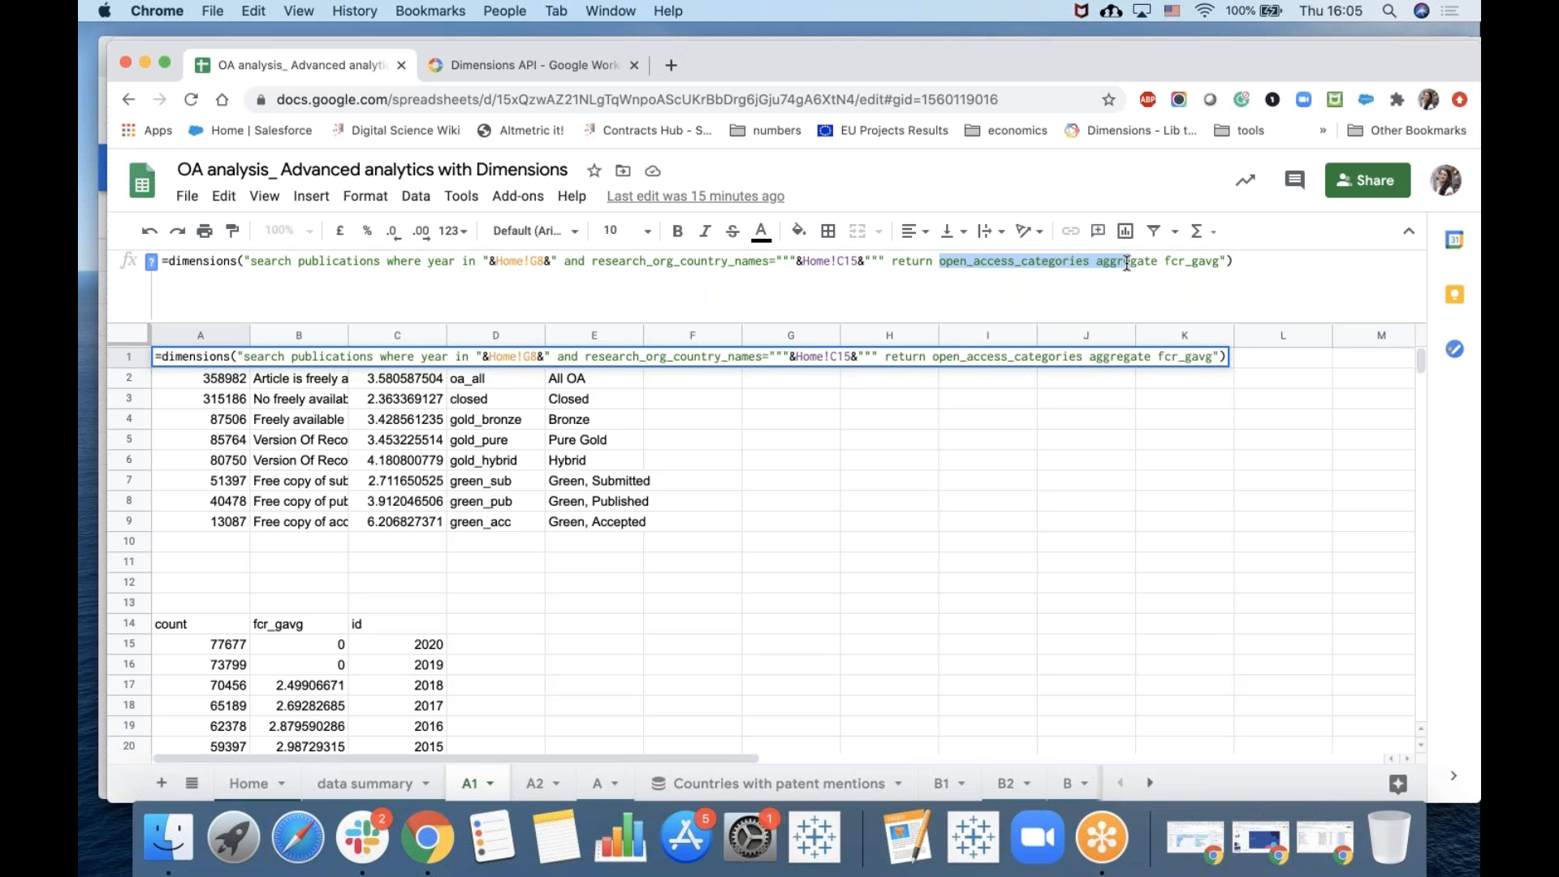
{"action": "left_click", "coordinate": [1217, 261]}
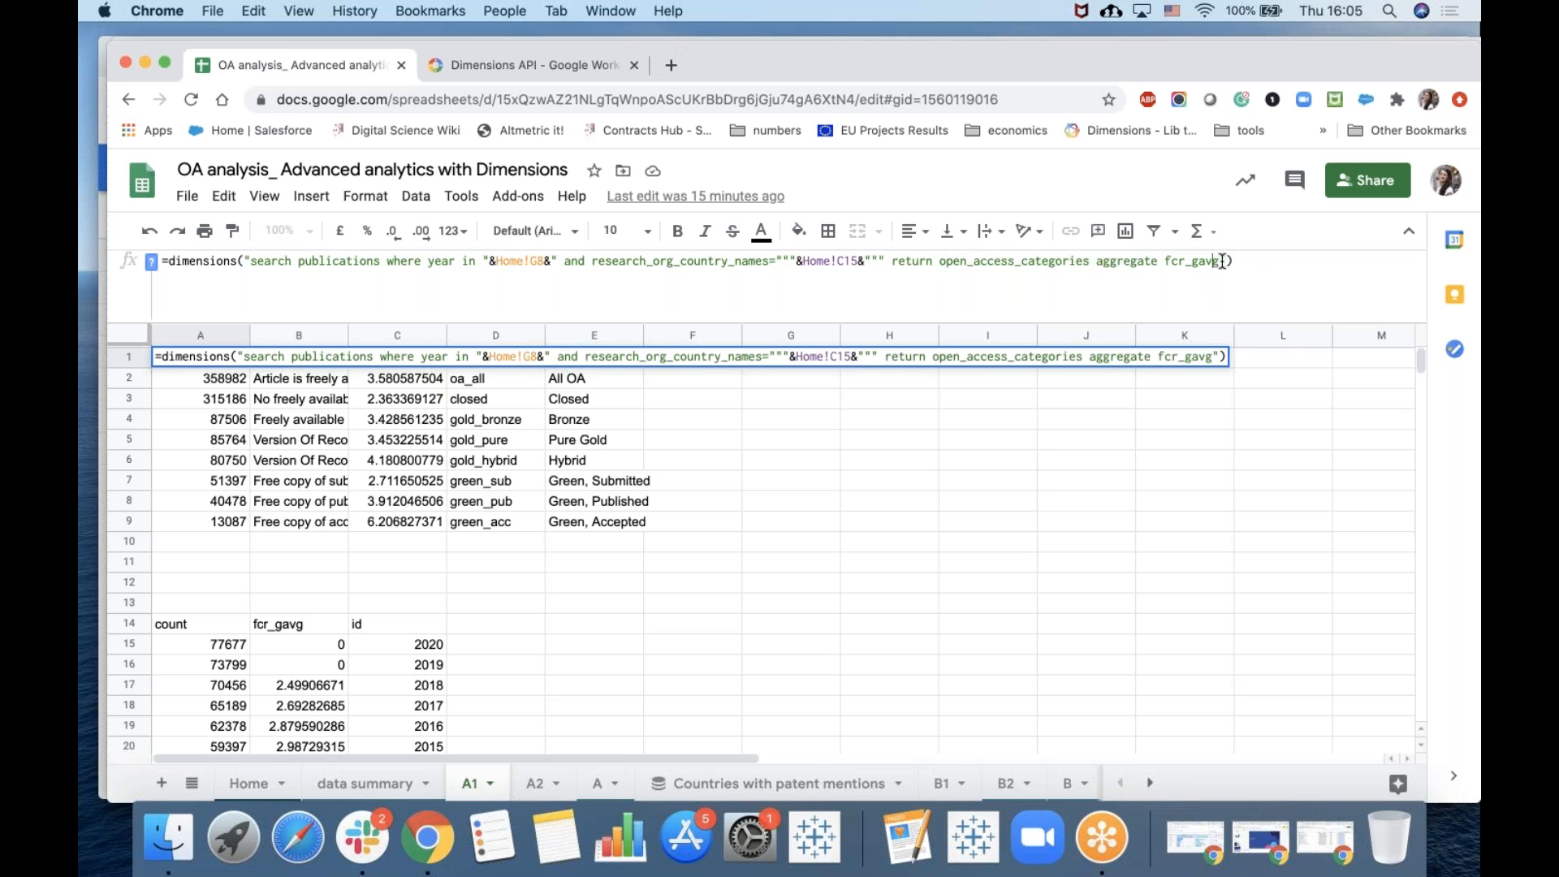
Compare the year-aggregated dimensions formula in cell A14 with the open access categories formula in cell A1.
{"action": "left_click", "coordinate": [880, 536]}
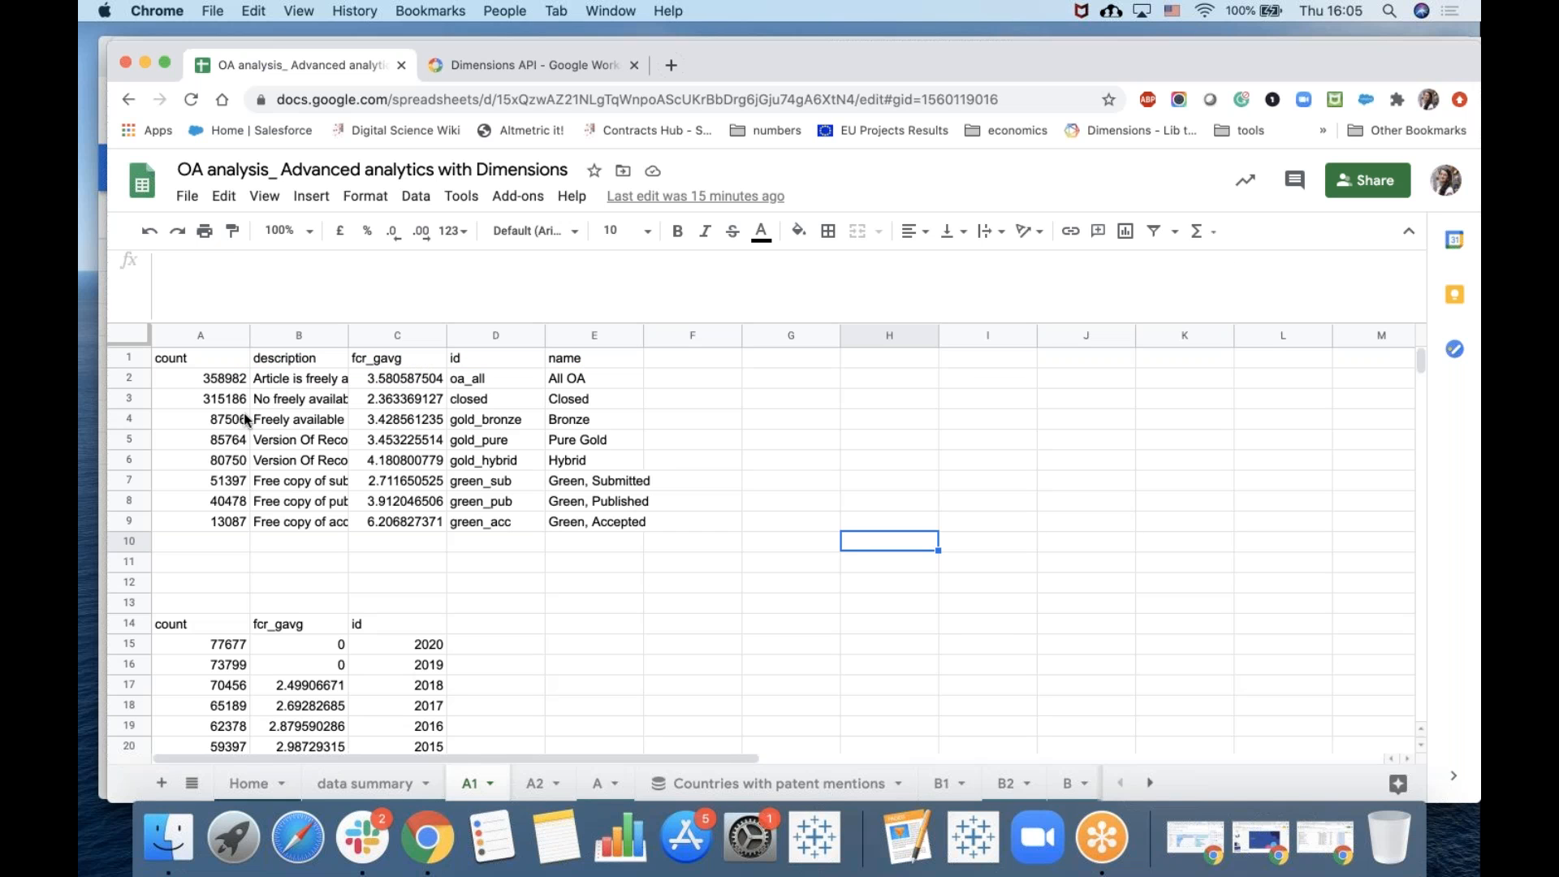
{"action": "scroll", "coordinate": [242, 421], "scroll_direction": "down", "scroll_amount": 1}
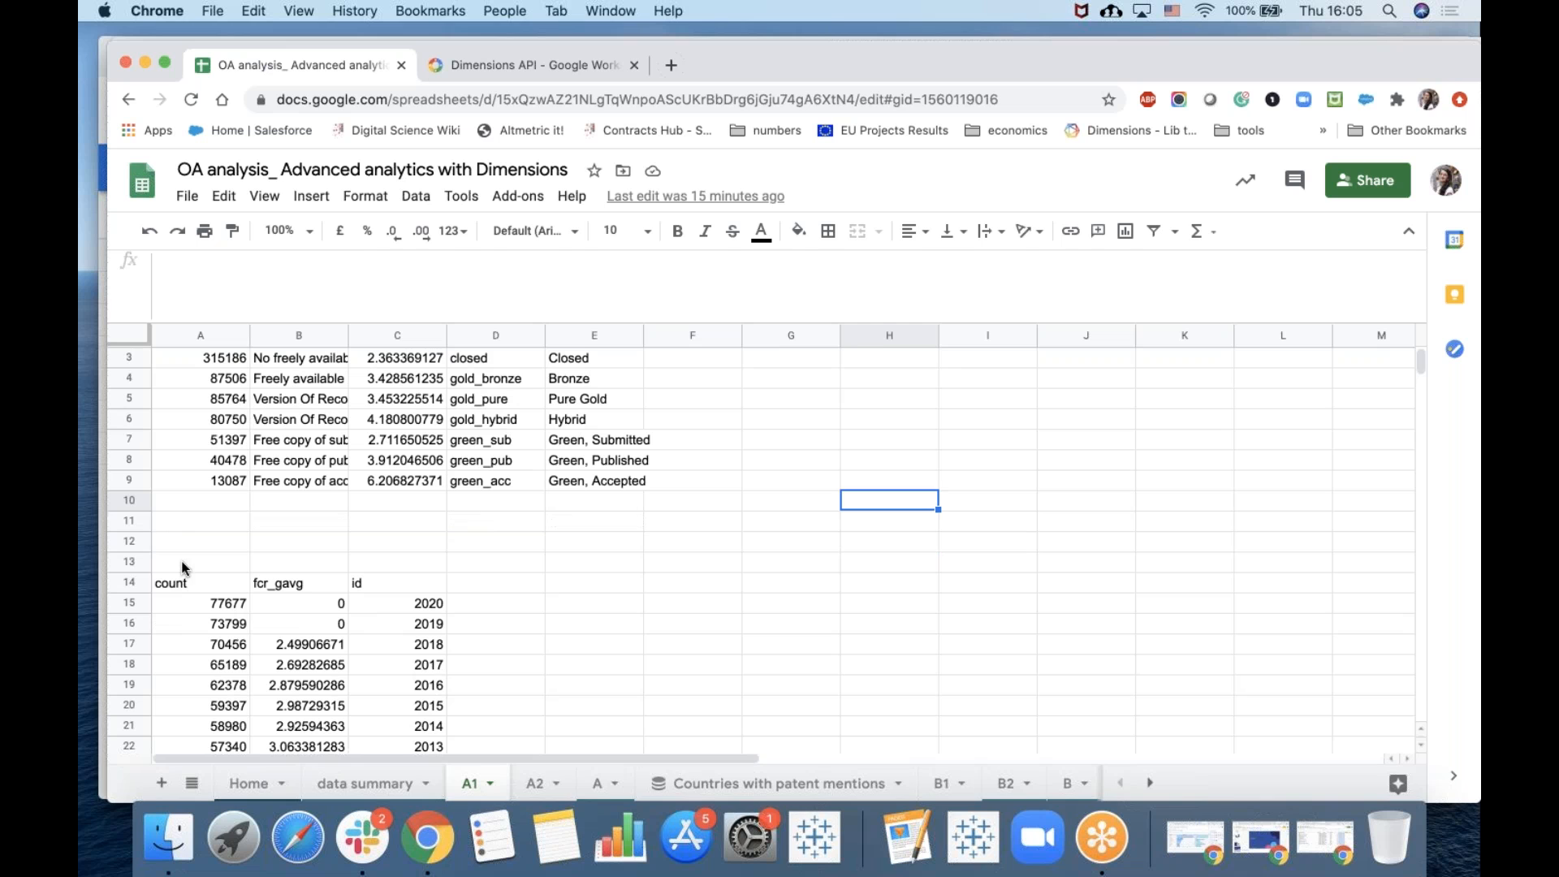
{"action": "left_click", "coordinate": [183, 597]}
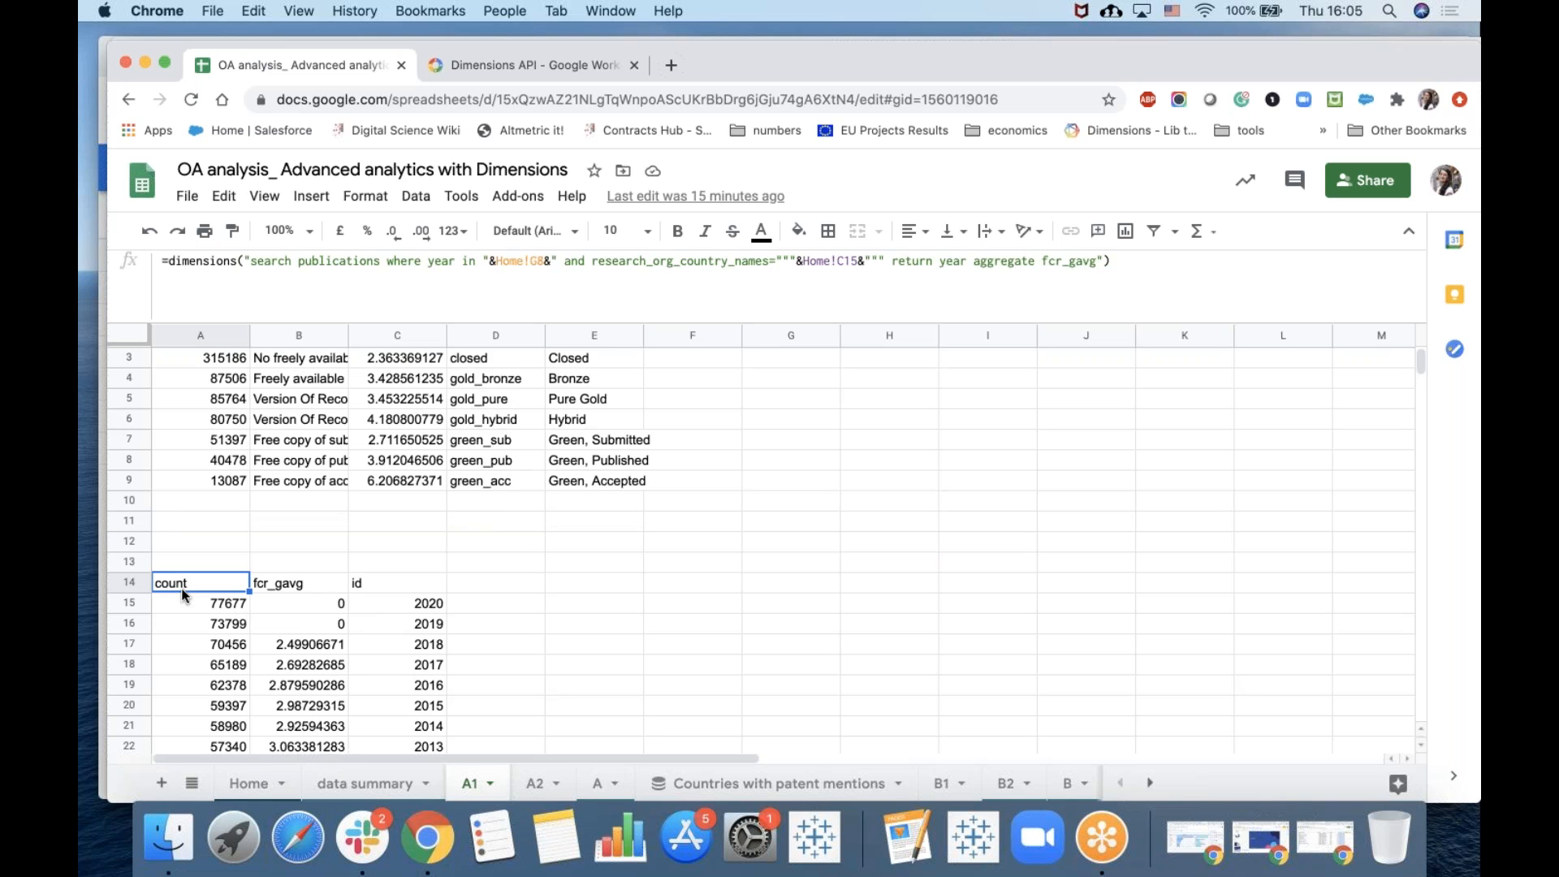
{"action": "scroll", "coordinate": [232, 479], "scroll_direction": "up", "scroll_amount": 1}
{"action": "left_click", "coordinate": [203, 361]}
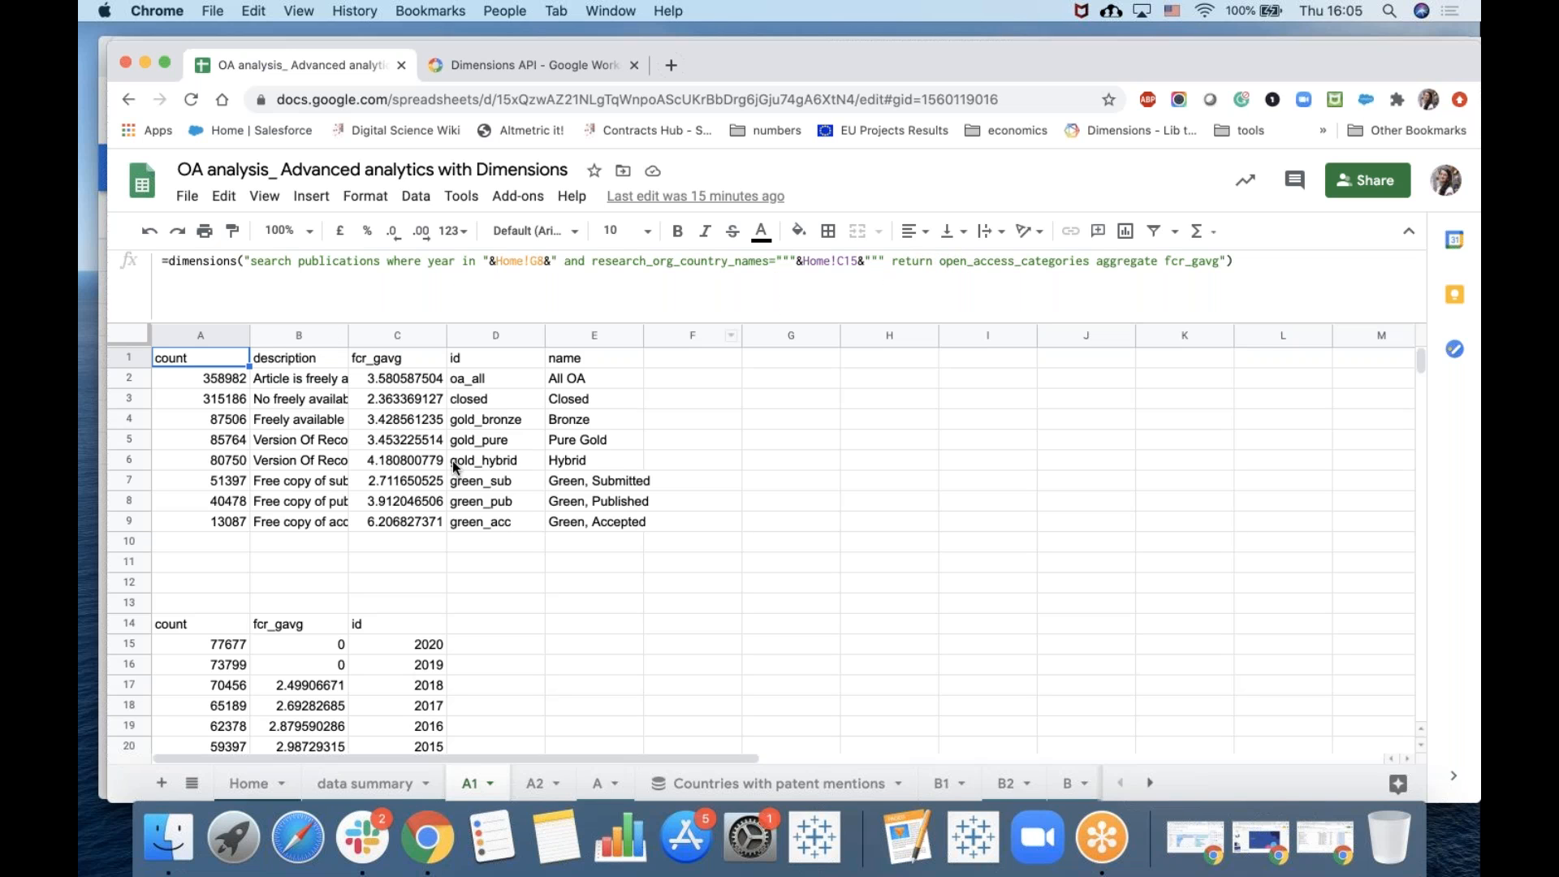
{"action": "scroll", "coordinate": [466, 615], "scroll_direction": "down", "scroll_amount": 2}
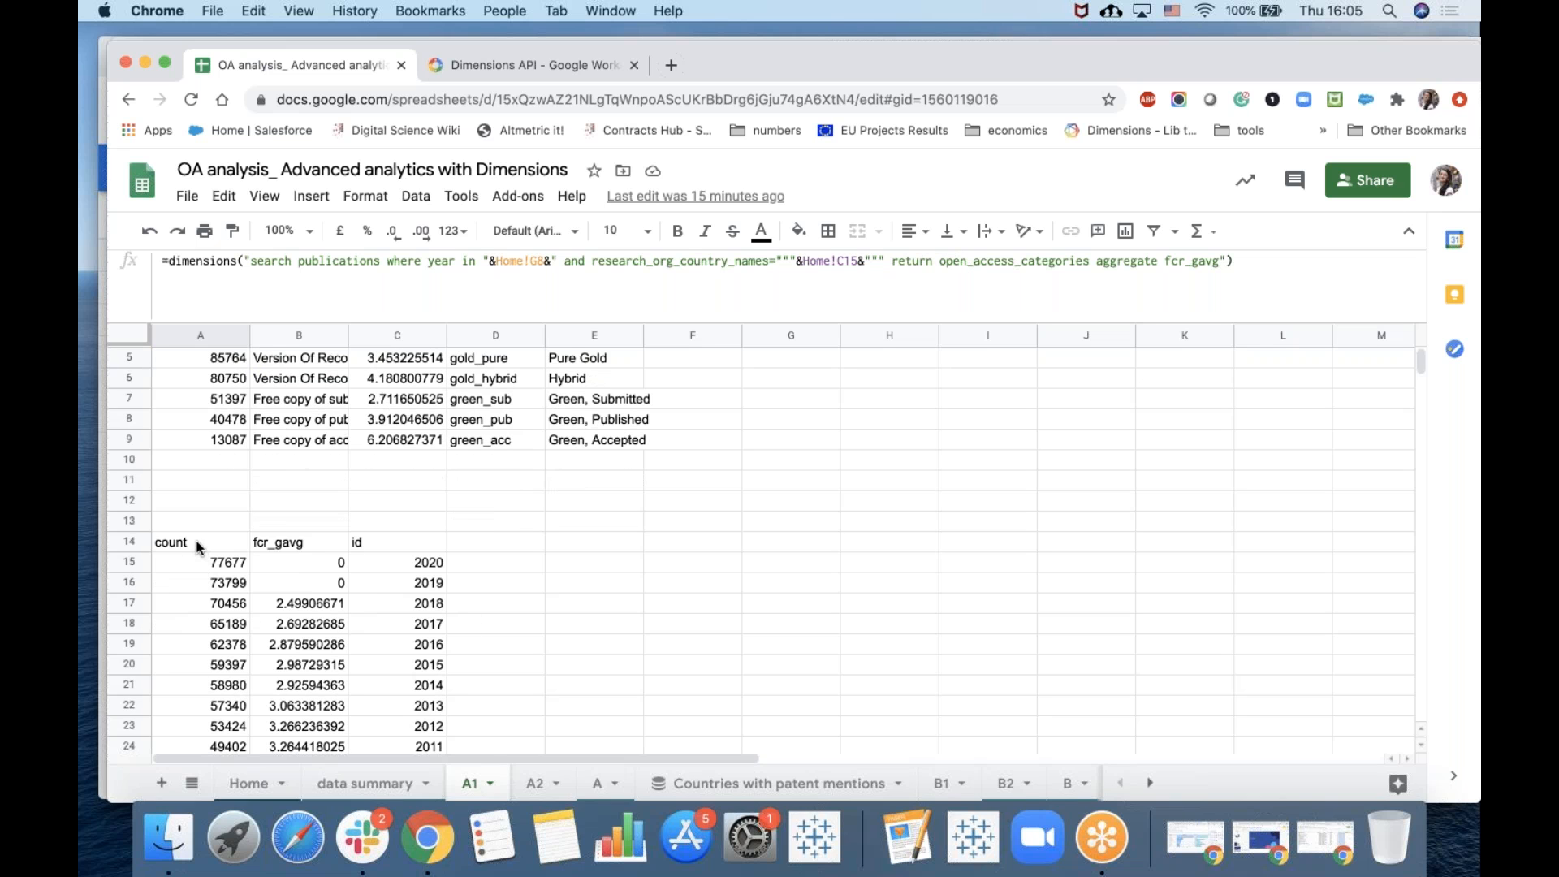
{"action": "left_click", "coordinate": [198, 547]}
{"action": "scroll", "coordinate": [258, 617], "scroll_direction": "down", "scroll_amount": 1}
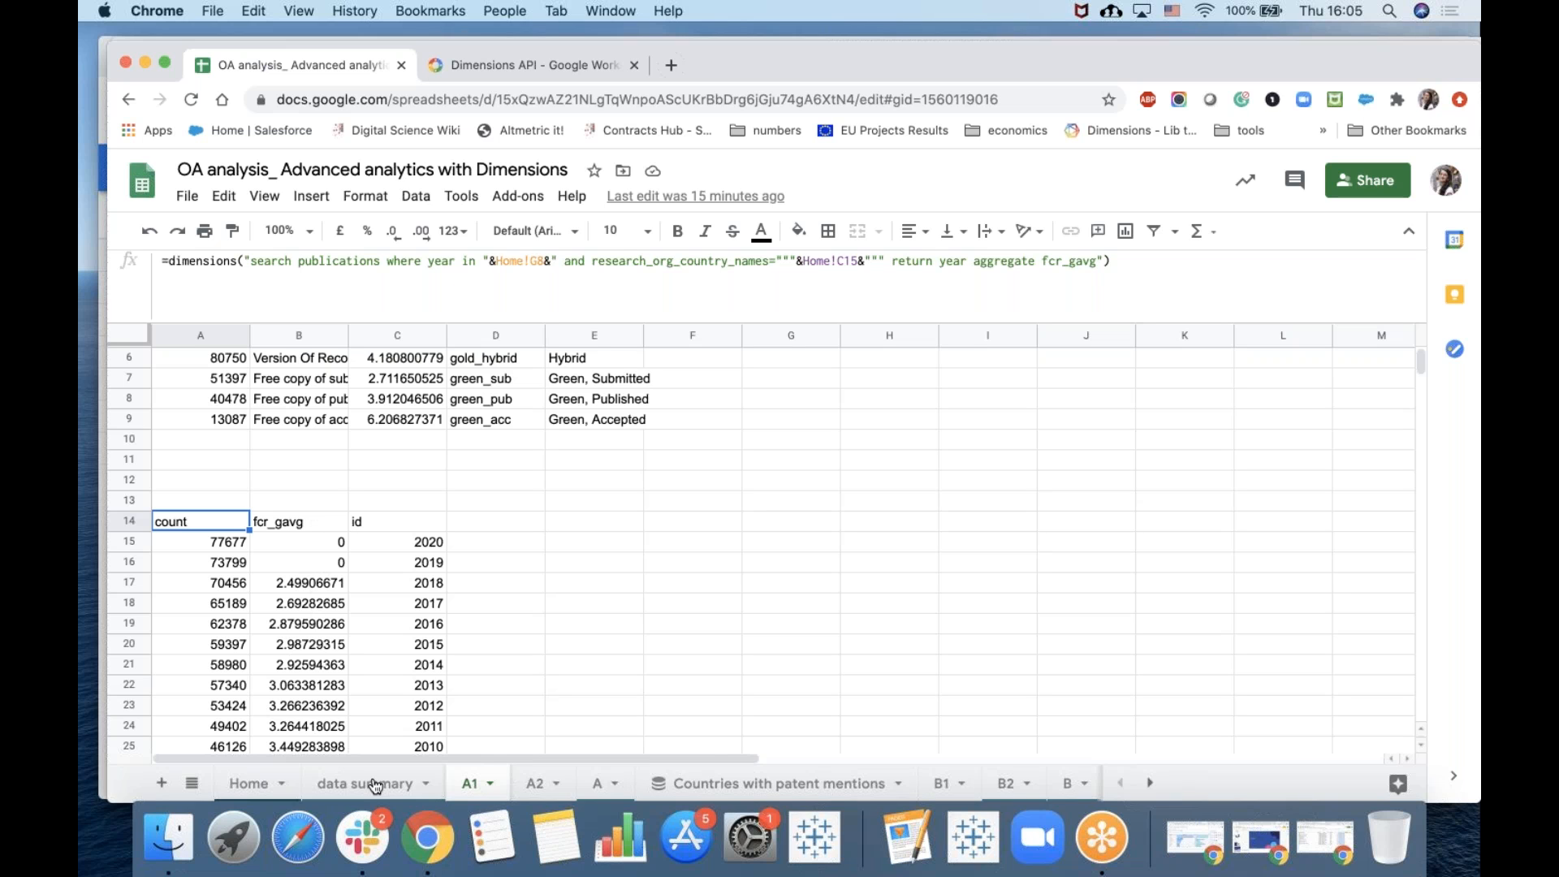
View the chart on the A sheet, then return to the A1 sheet.
{"action": "left_click", "coordinate": [596, 784]}
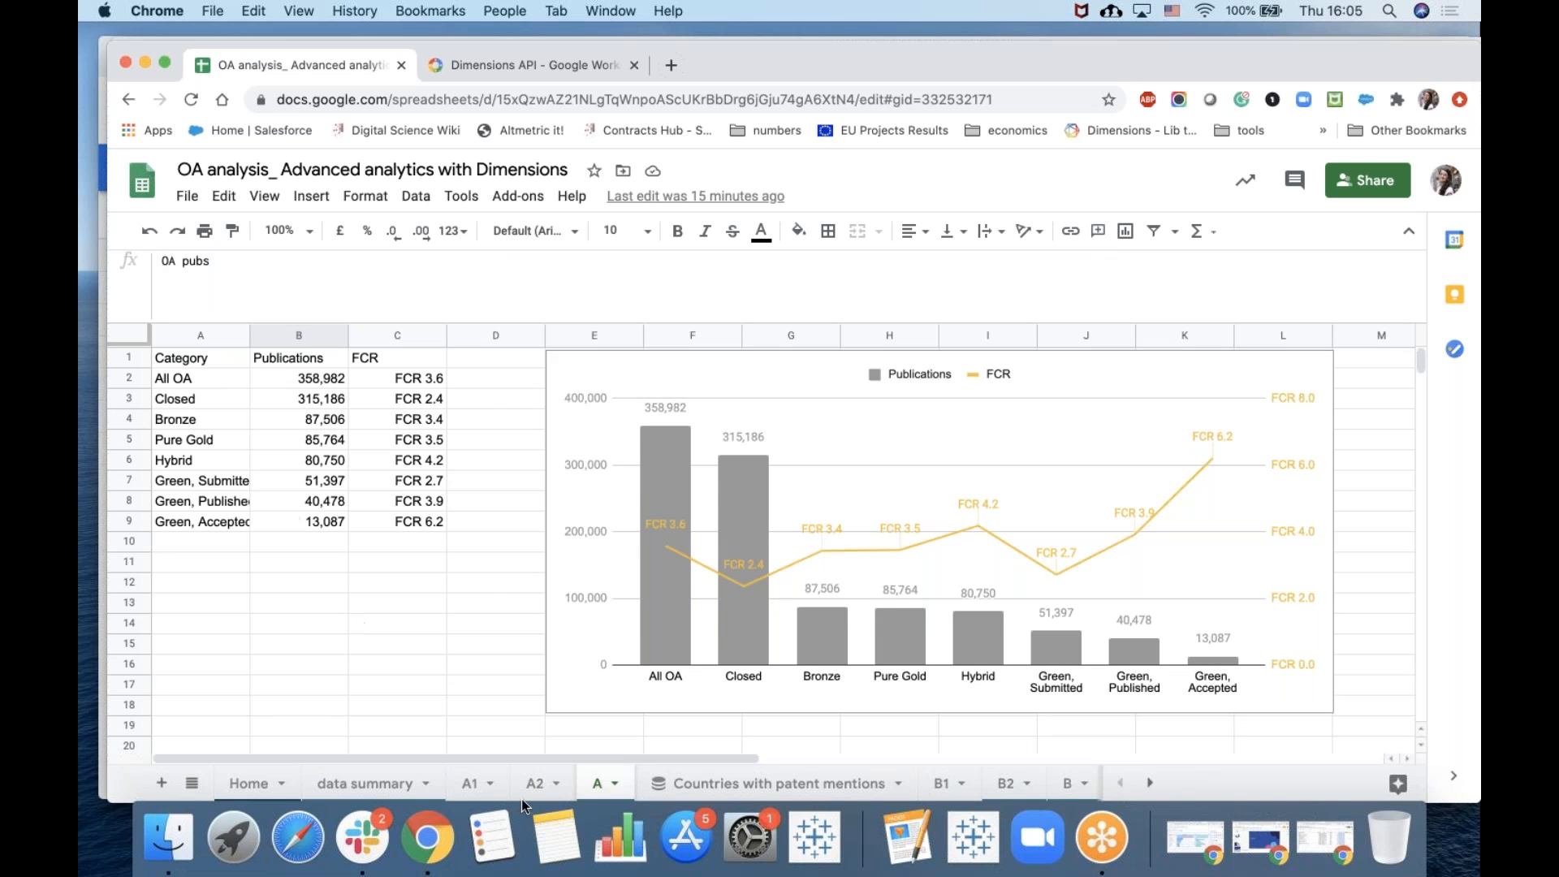
{"action": "left_click", "coordinate": [474, 784]}
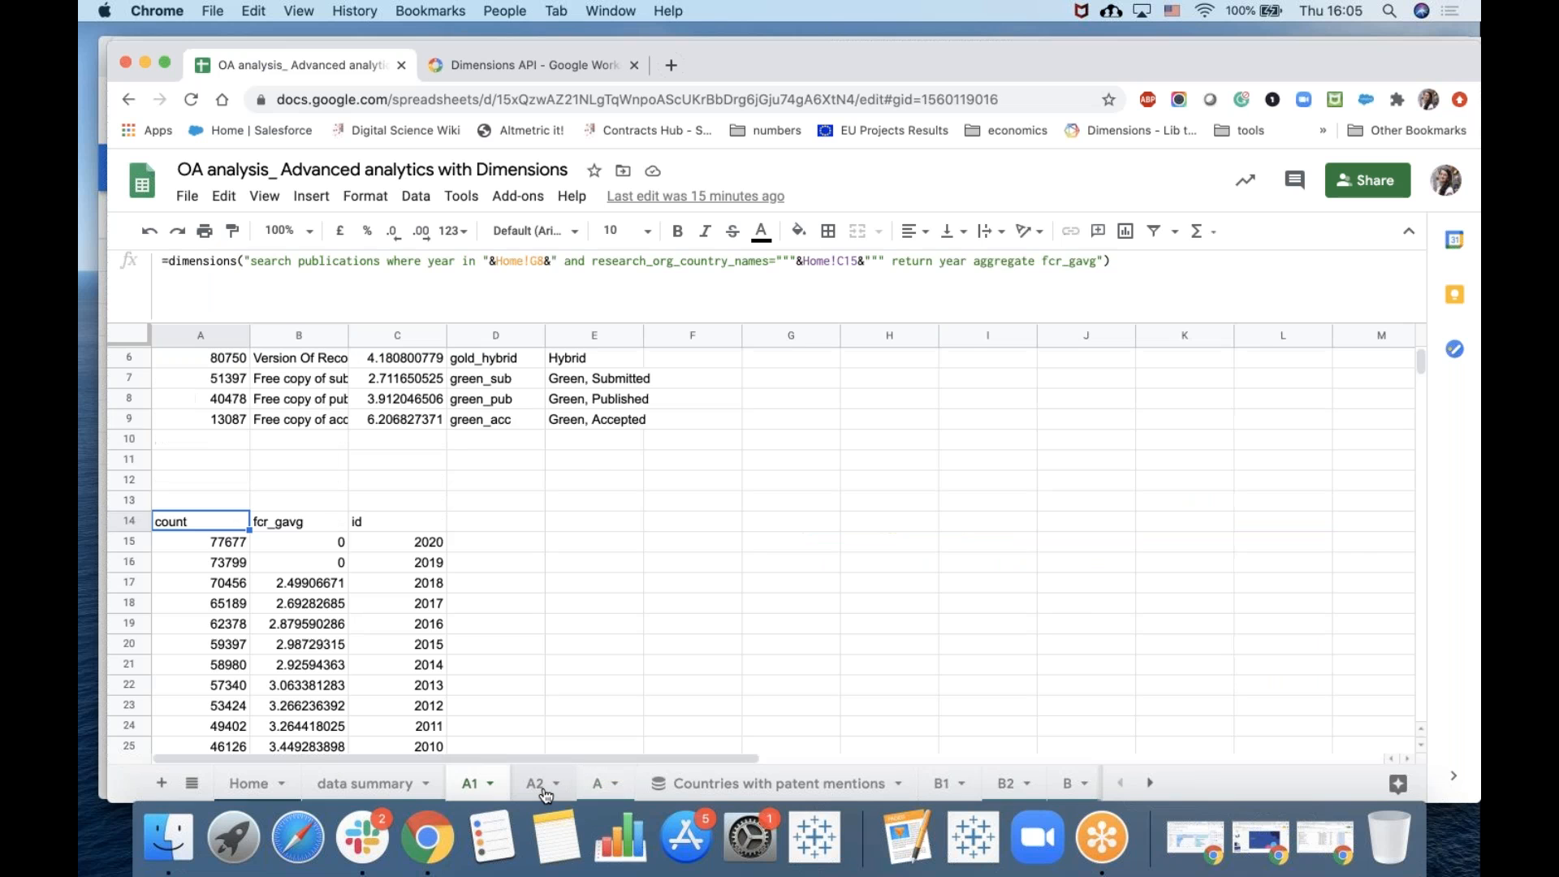
Compare the A2 sheet's data with the A sheet's chart table and the open access category rows on the A1 sheet.
{"action": "left_click", "coordinate": [546, 788]}
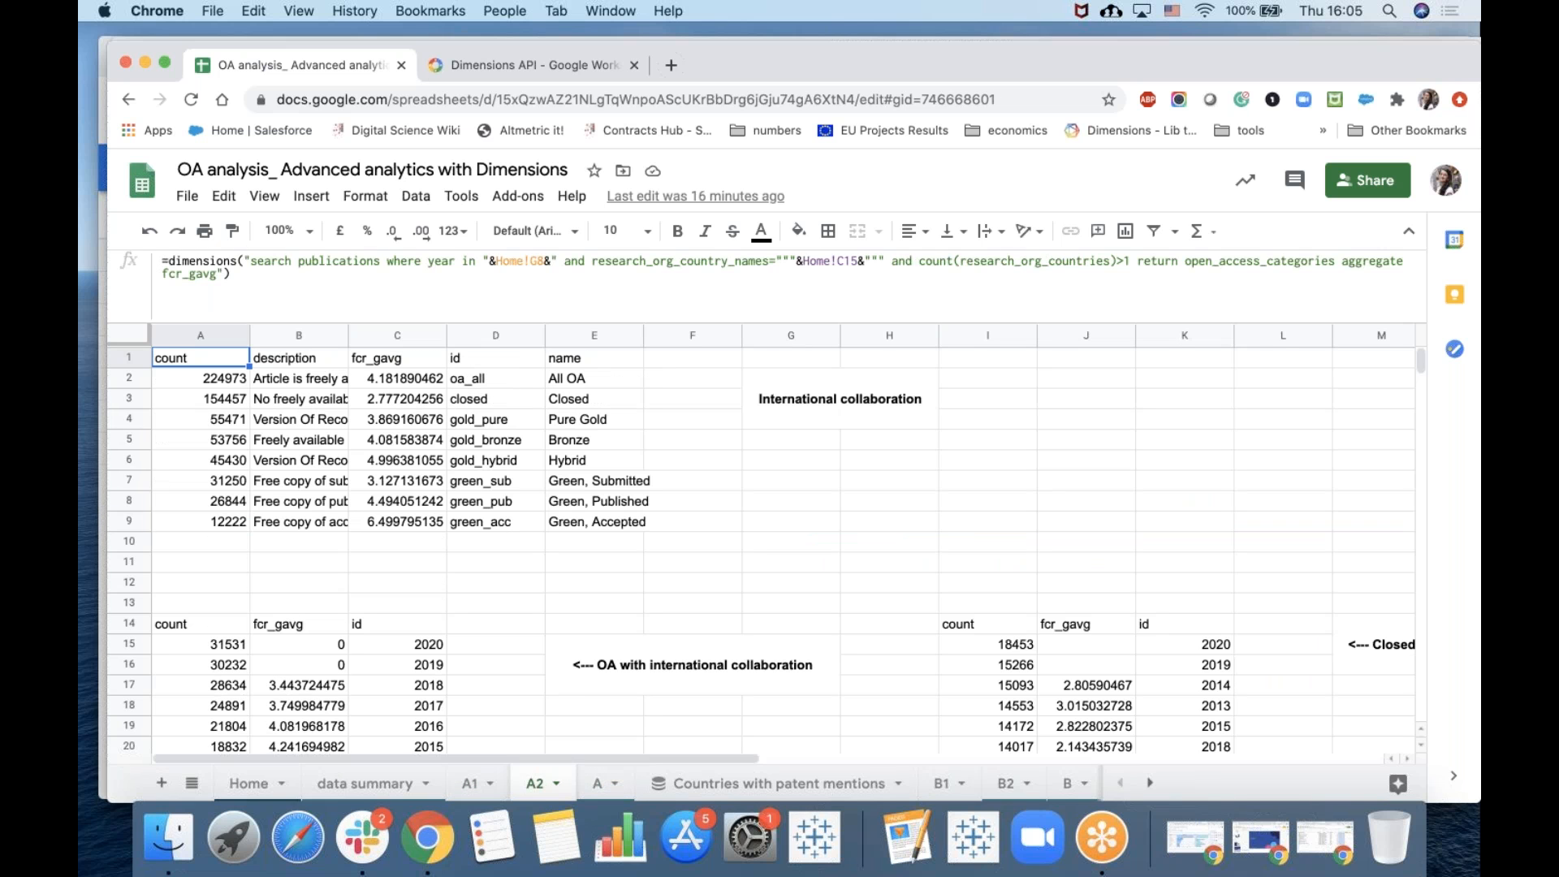
{"action": "left_click", "coordinate": [598, 784]}
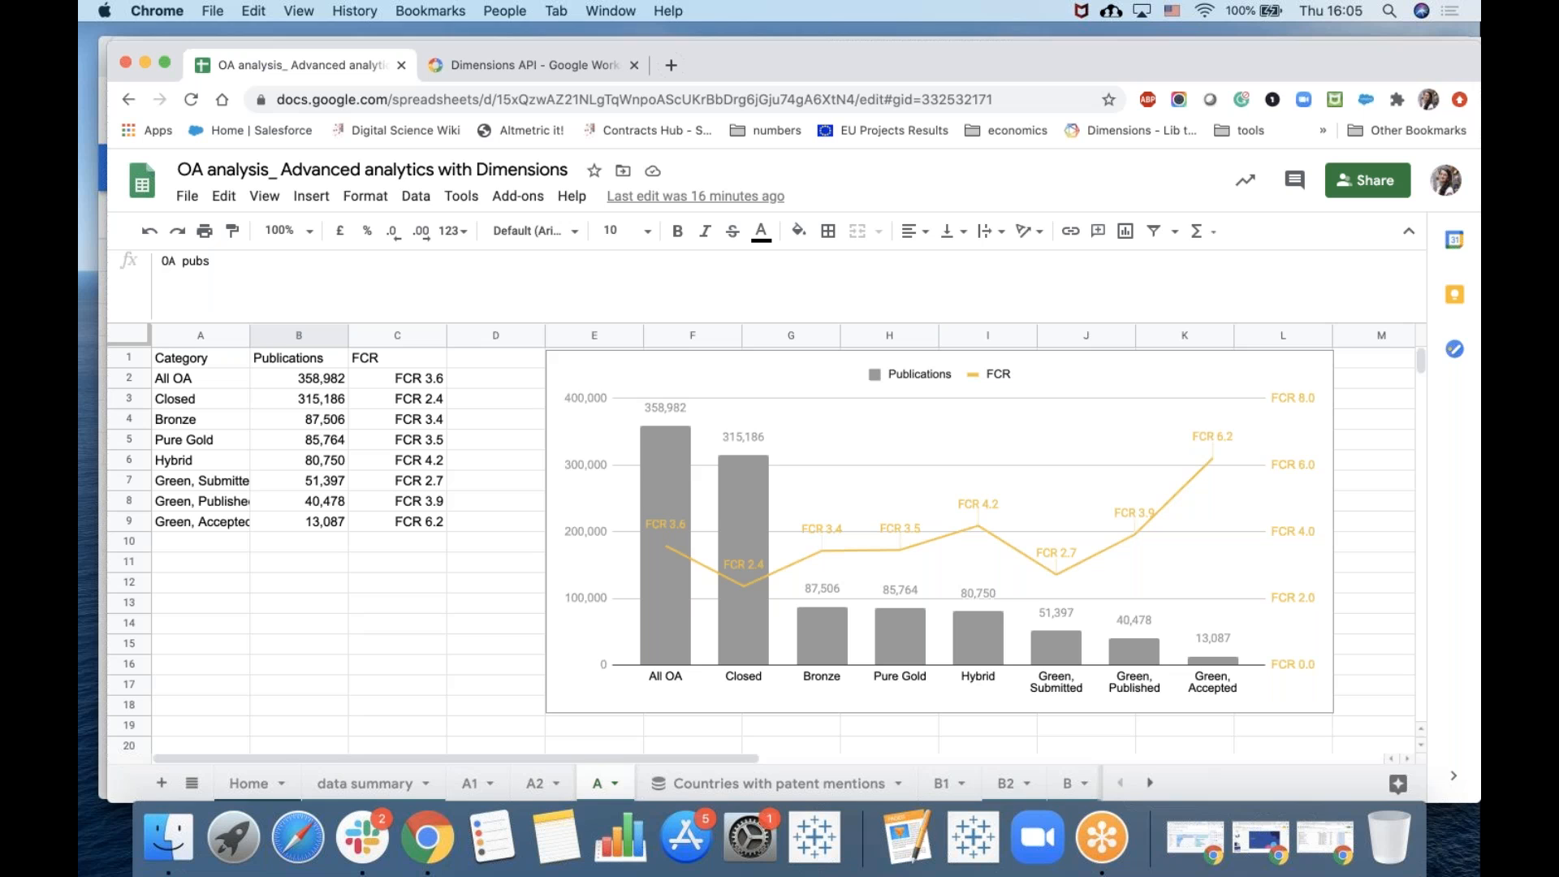
{"action": "left_click", "coordinate": [188, 358]}
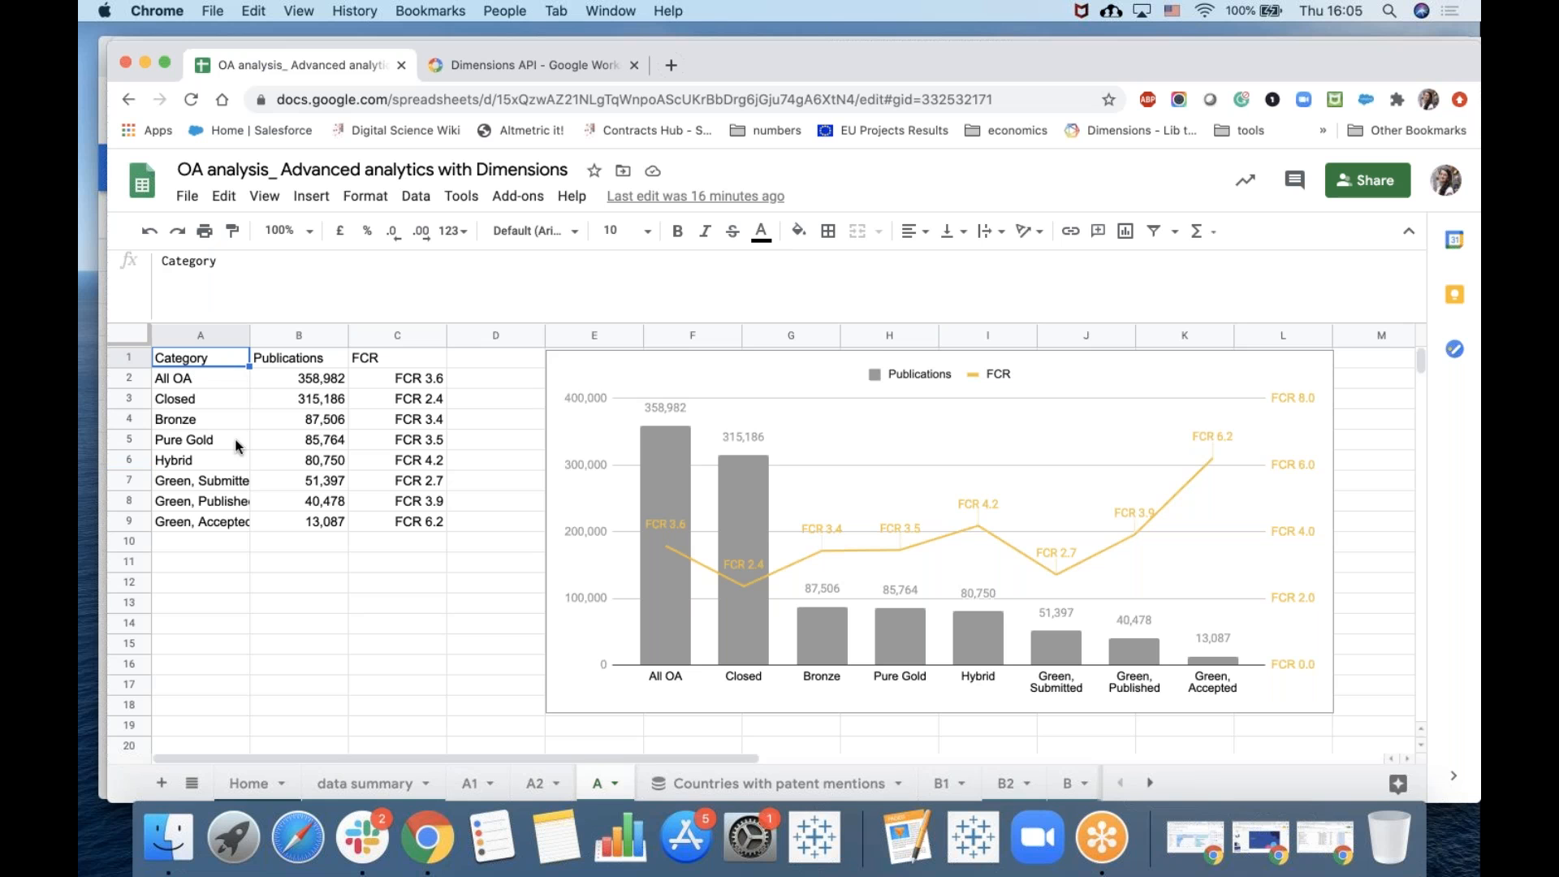
{"action": "left_click", "coordinate": [469, 782]}
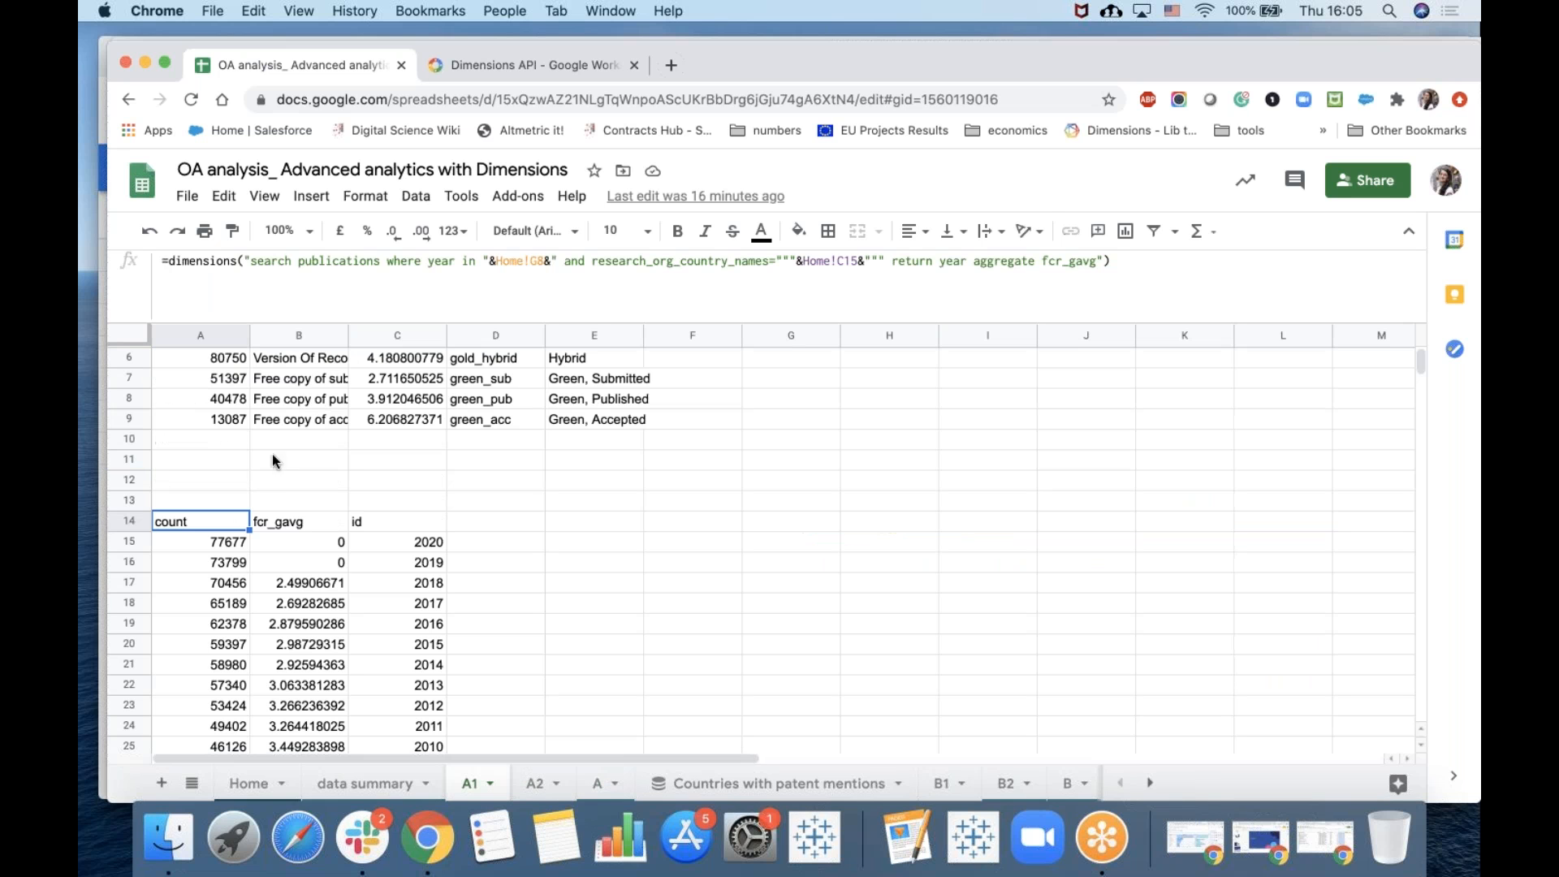
{"action": "scroll", "coordinate": [213, 426], "scroll_direction": "up", "scroll_amount": 3}
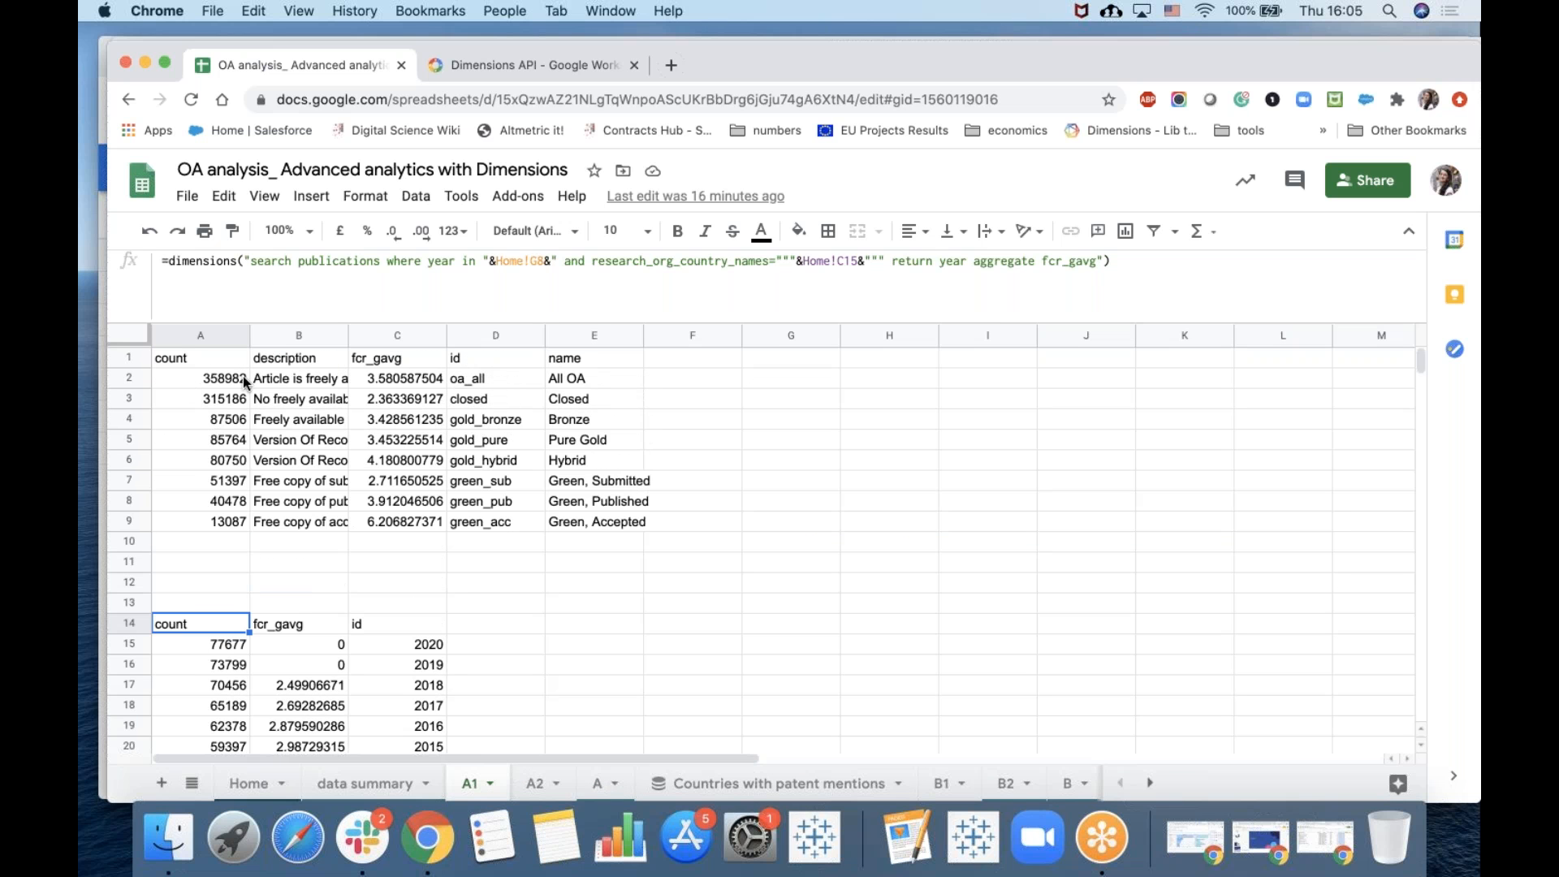
{"action": "left_click", "coordinate": [242, 377]}
{"action": "left_click", "coordinate": [339, 385]}
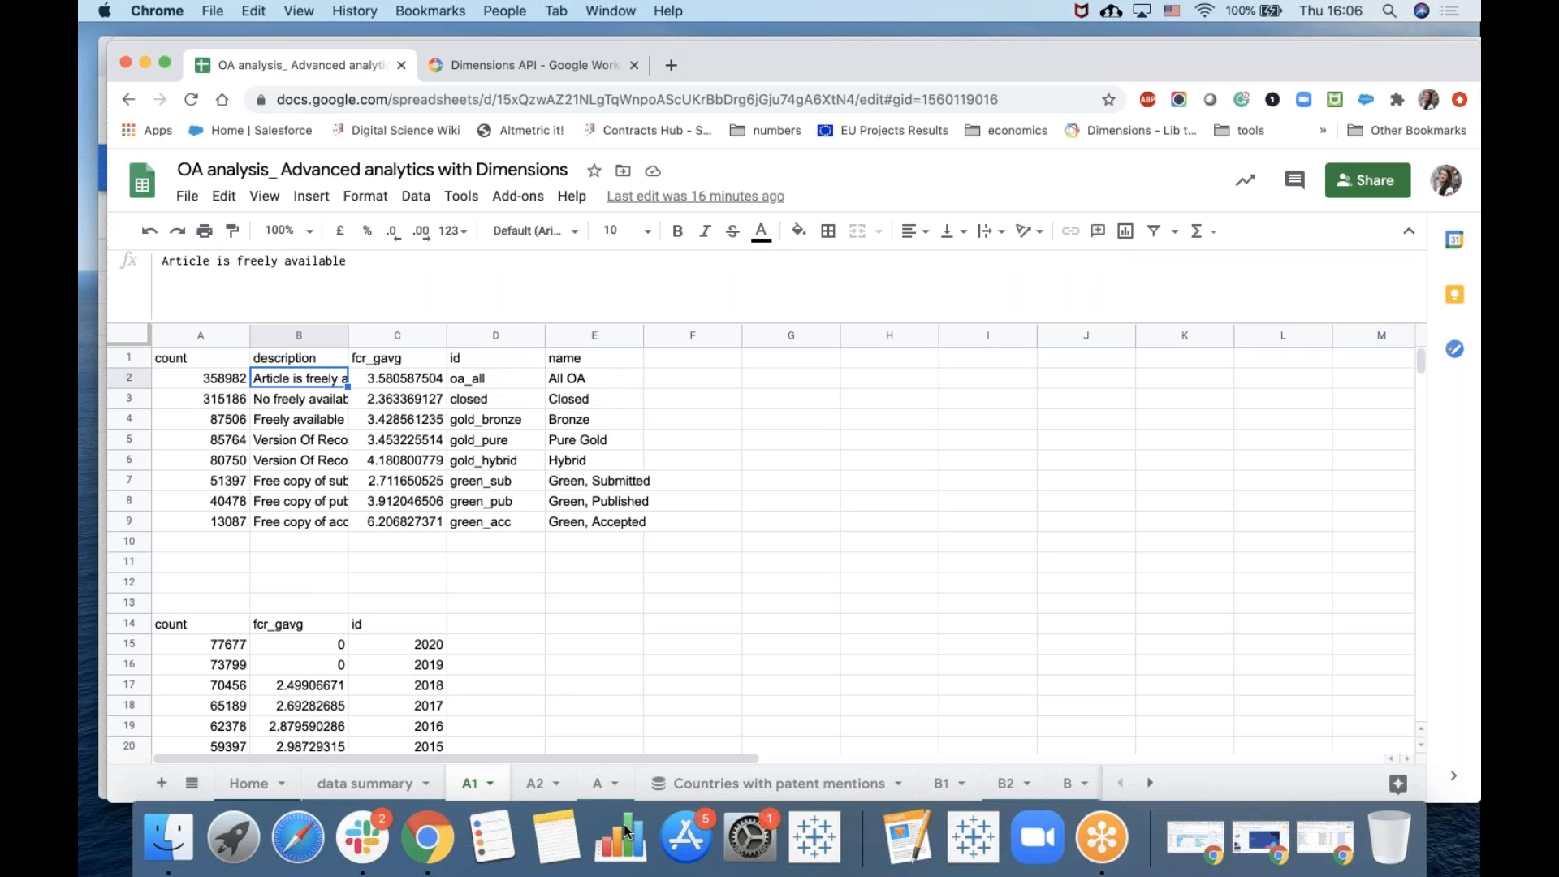
{"action": "left_click", "coordinate": [596, 782]}
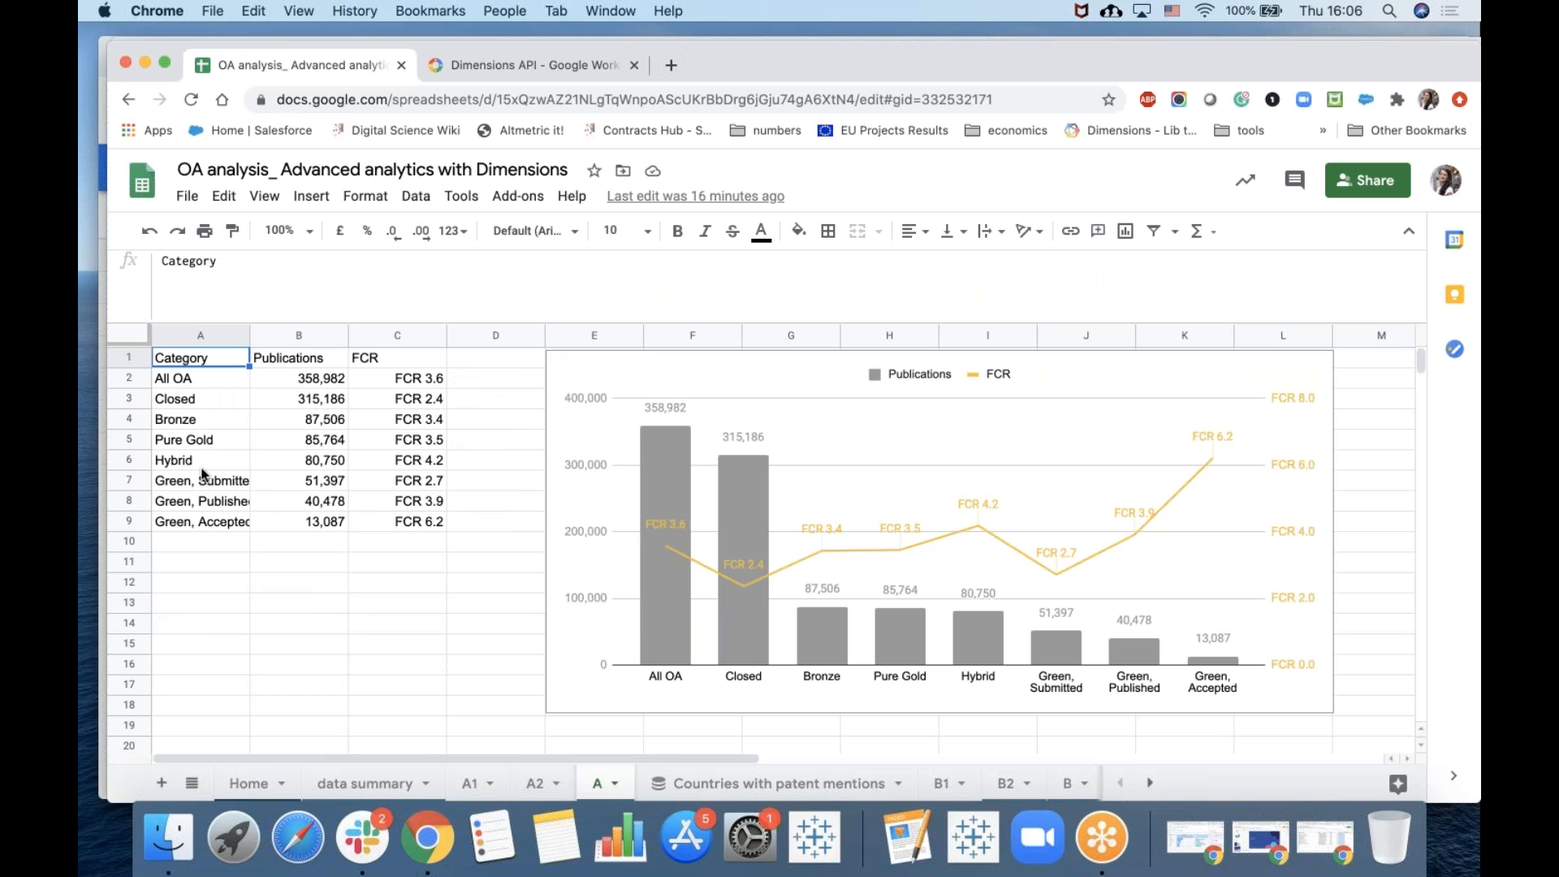
Examine the QUERY formula in cell A2 of the A sheet that selects columns E, A and C from the A1 sheet's range A2:E9.
{"action": "left_click", "coordinate": [196, 384]}
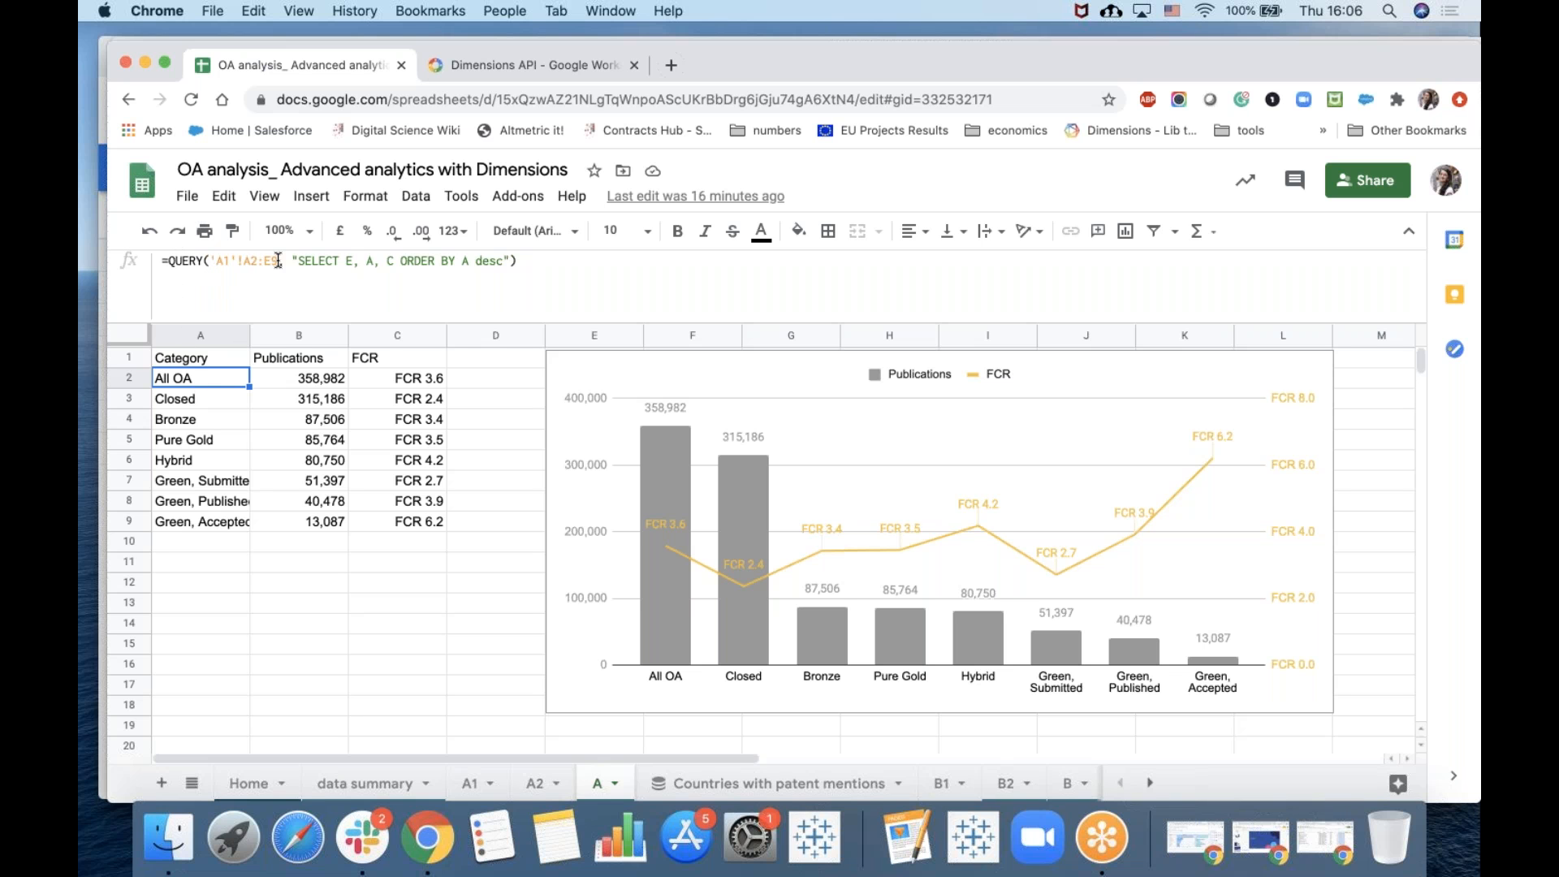
{"action": "left_click_drag", "start_coordinate": [258, 262], "coordinate": [230, 264]}
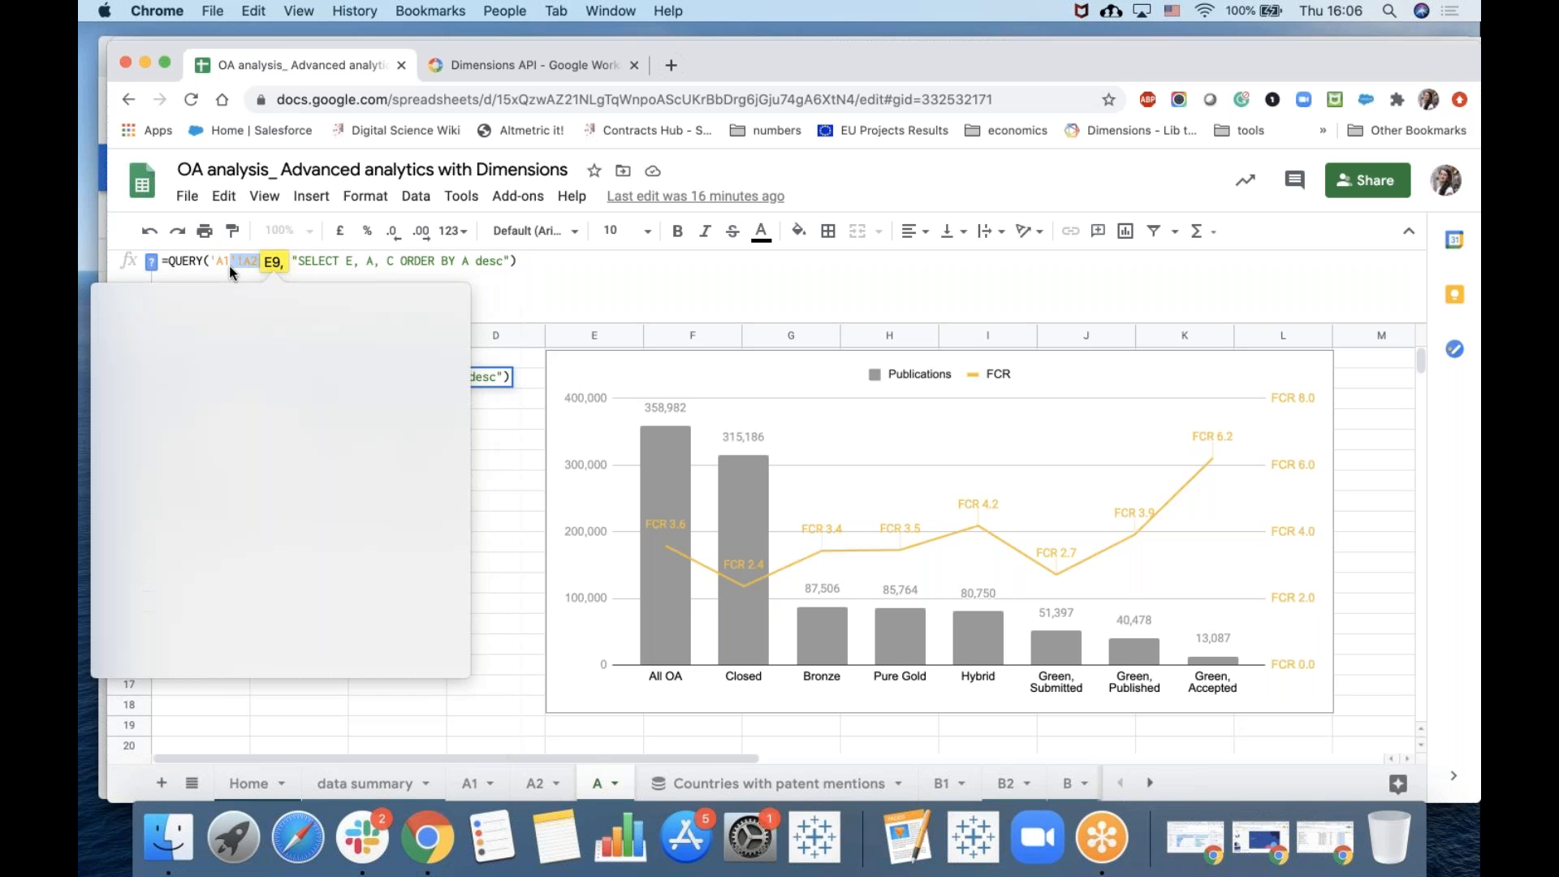
{"action": "left_click", "coordinate": [280, 261]}
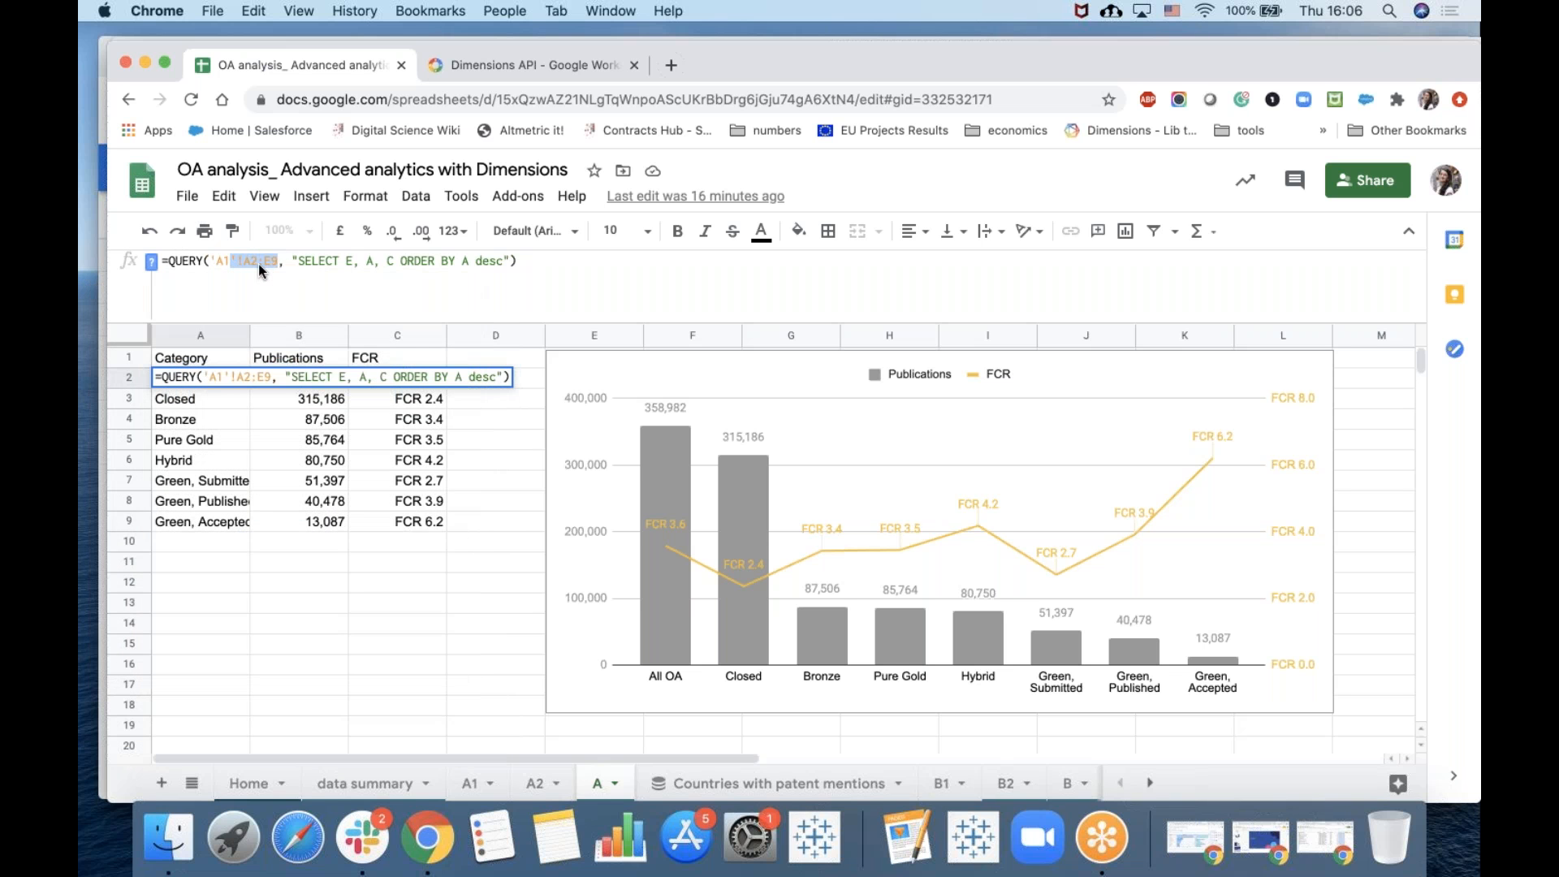
{"action": "left_click", "coordinate": [367, 262]}
{"action": "left_click", "coordinate": [374, 573]}
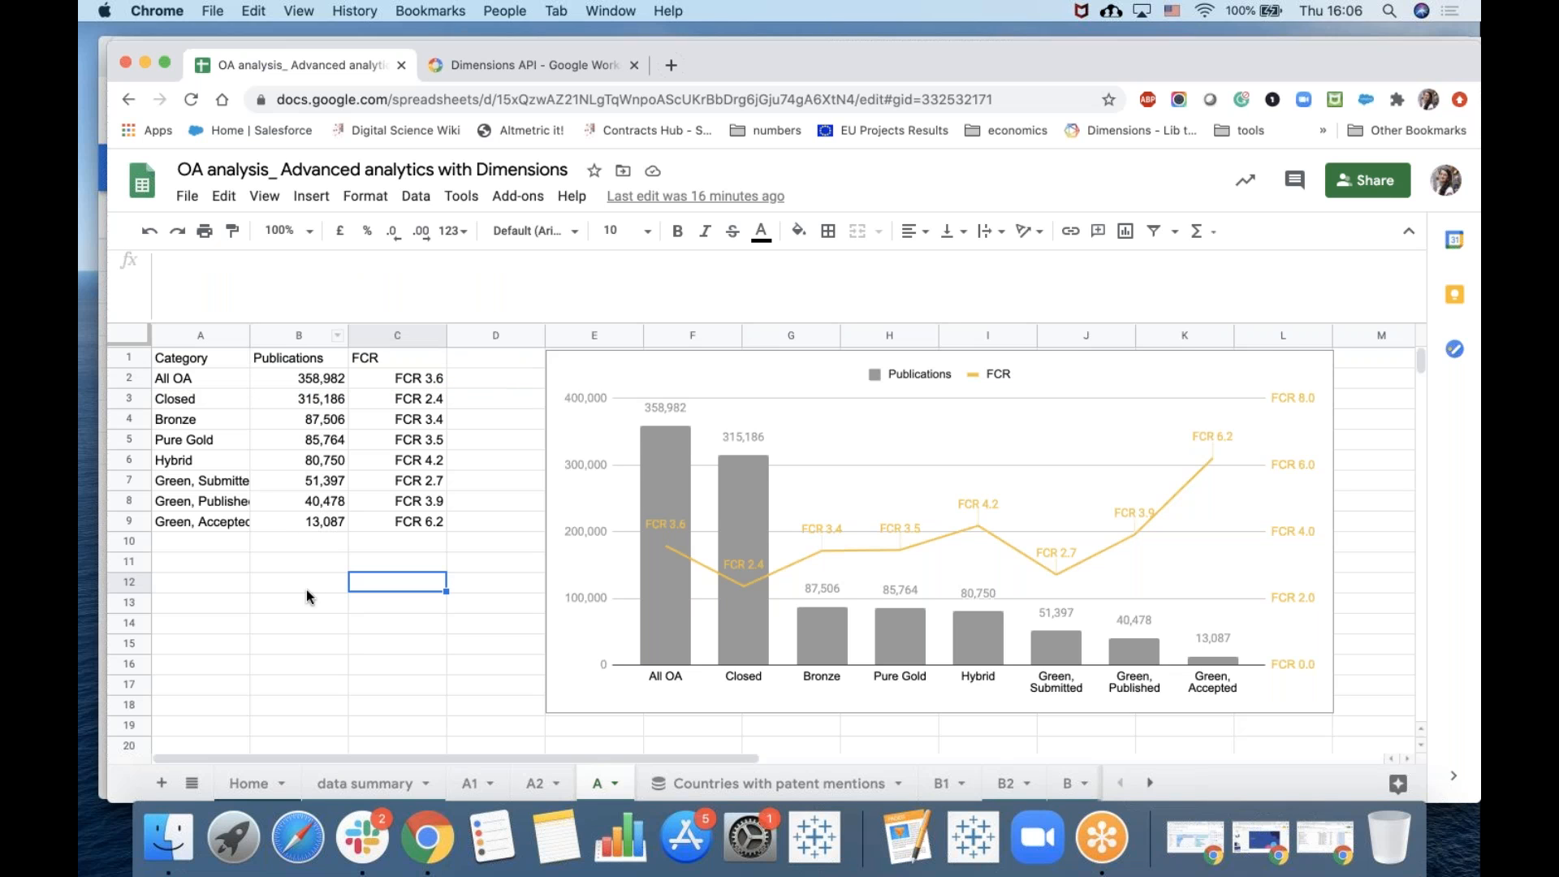
Inspect the All OA row's category, publication count and FCR value, including the custom FCR number format.
{"action": "left_click", "coordinate": [177, 379]}
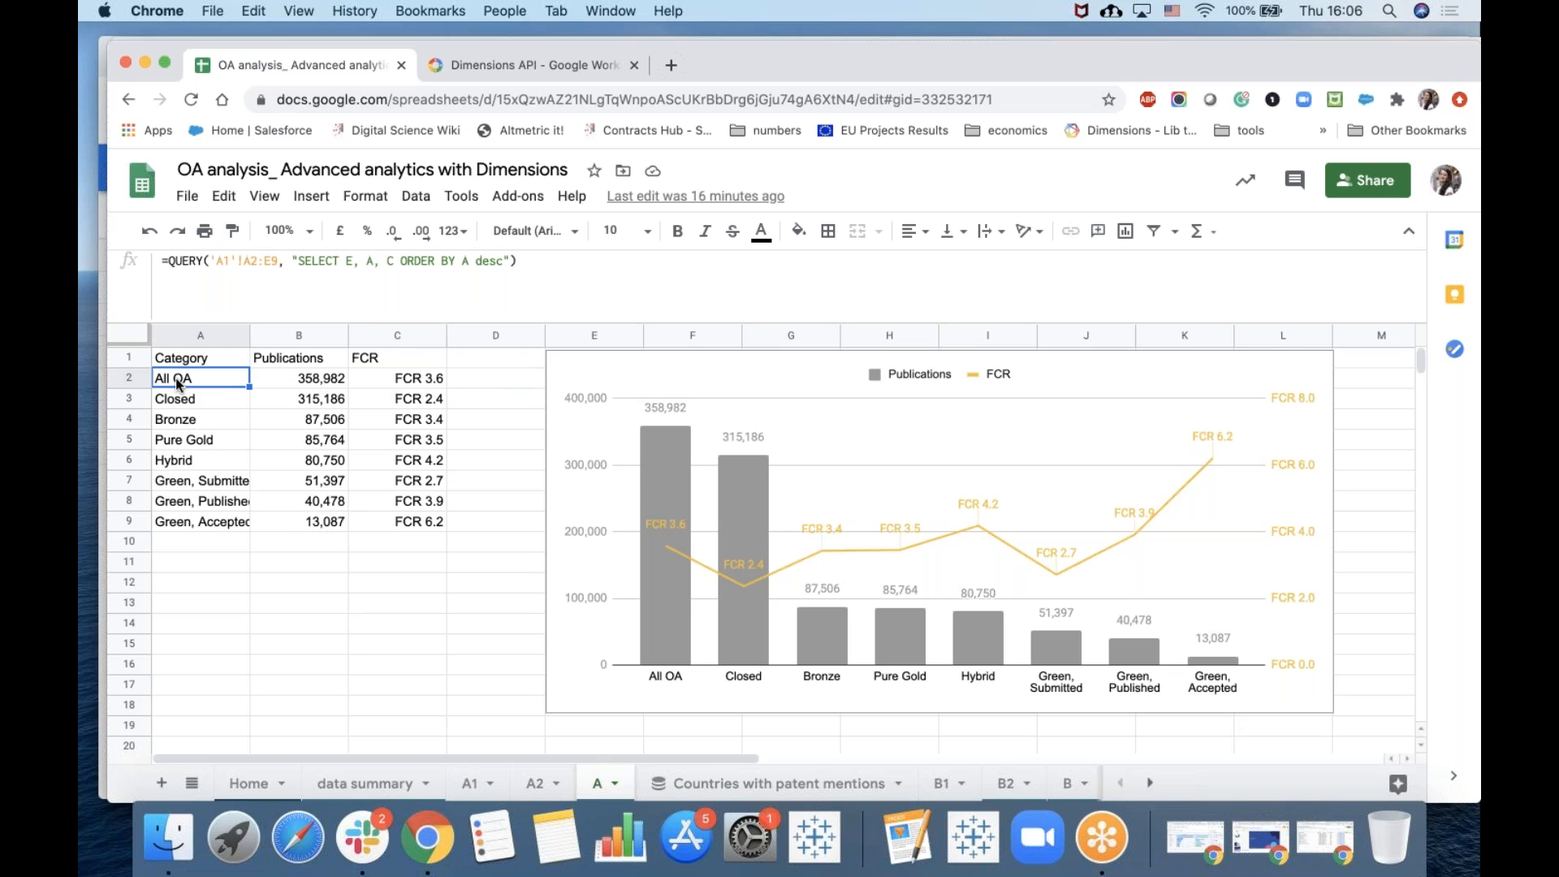
{"action": "left_click", "coordinate": [293, 379]}
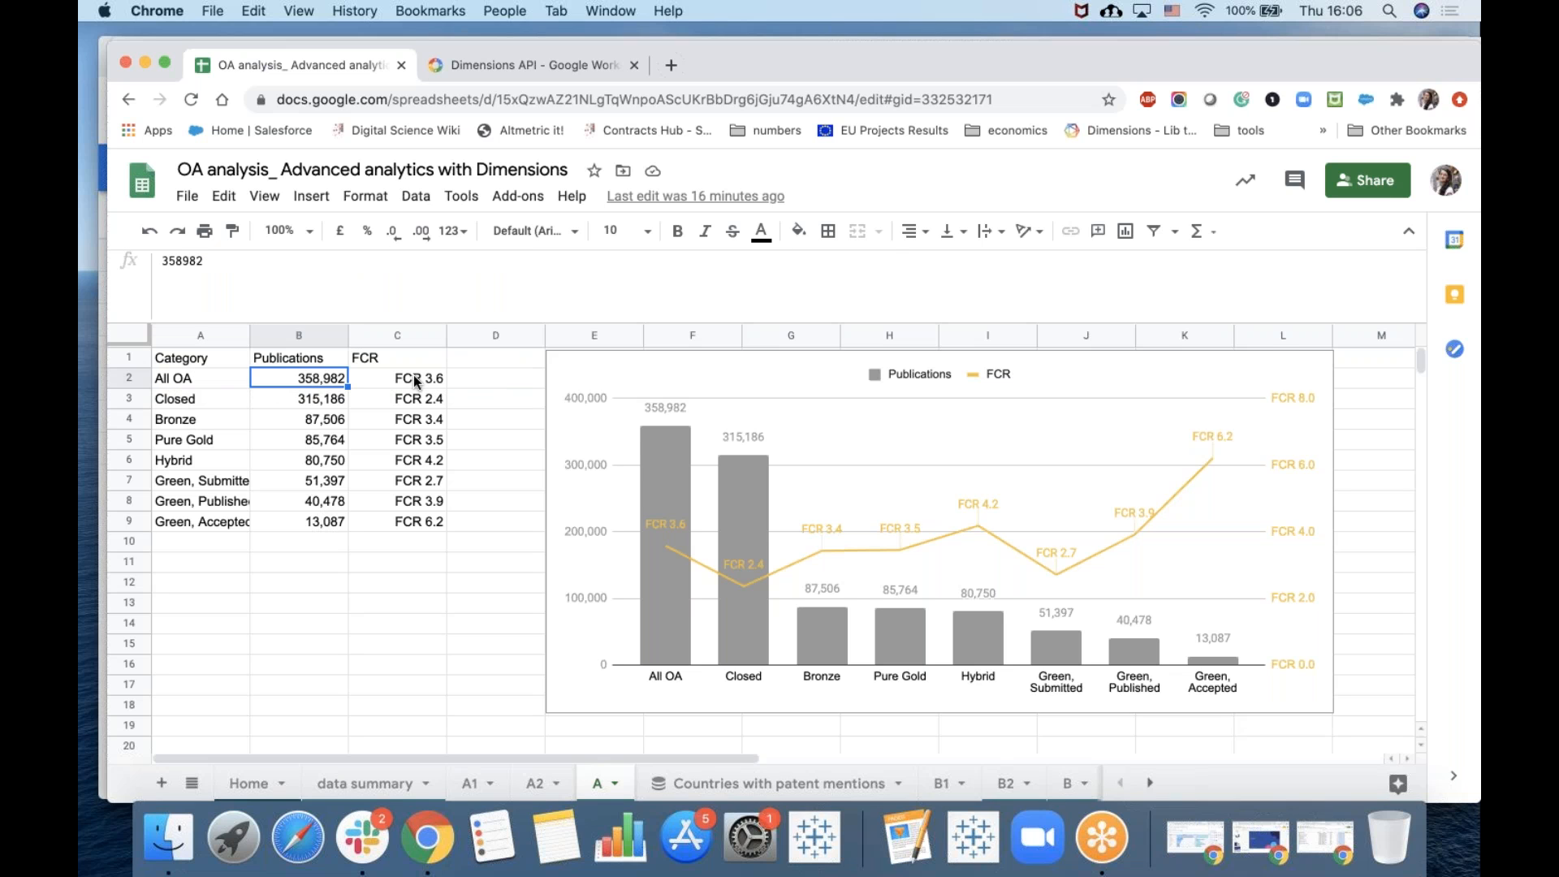
{"action": "left_click", "coordinate": [414, 380]}
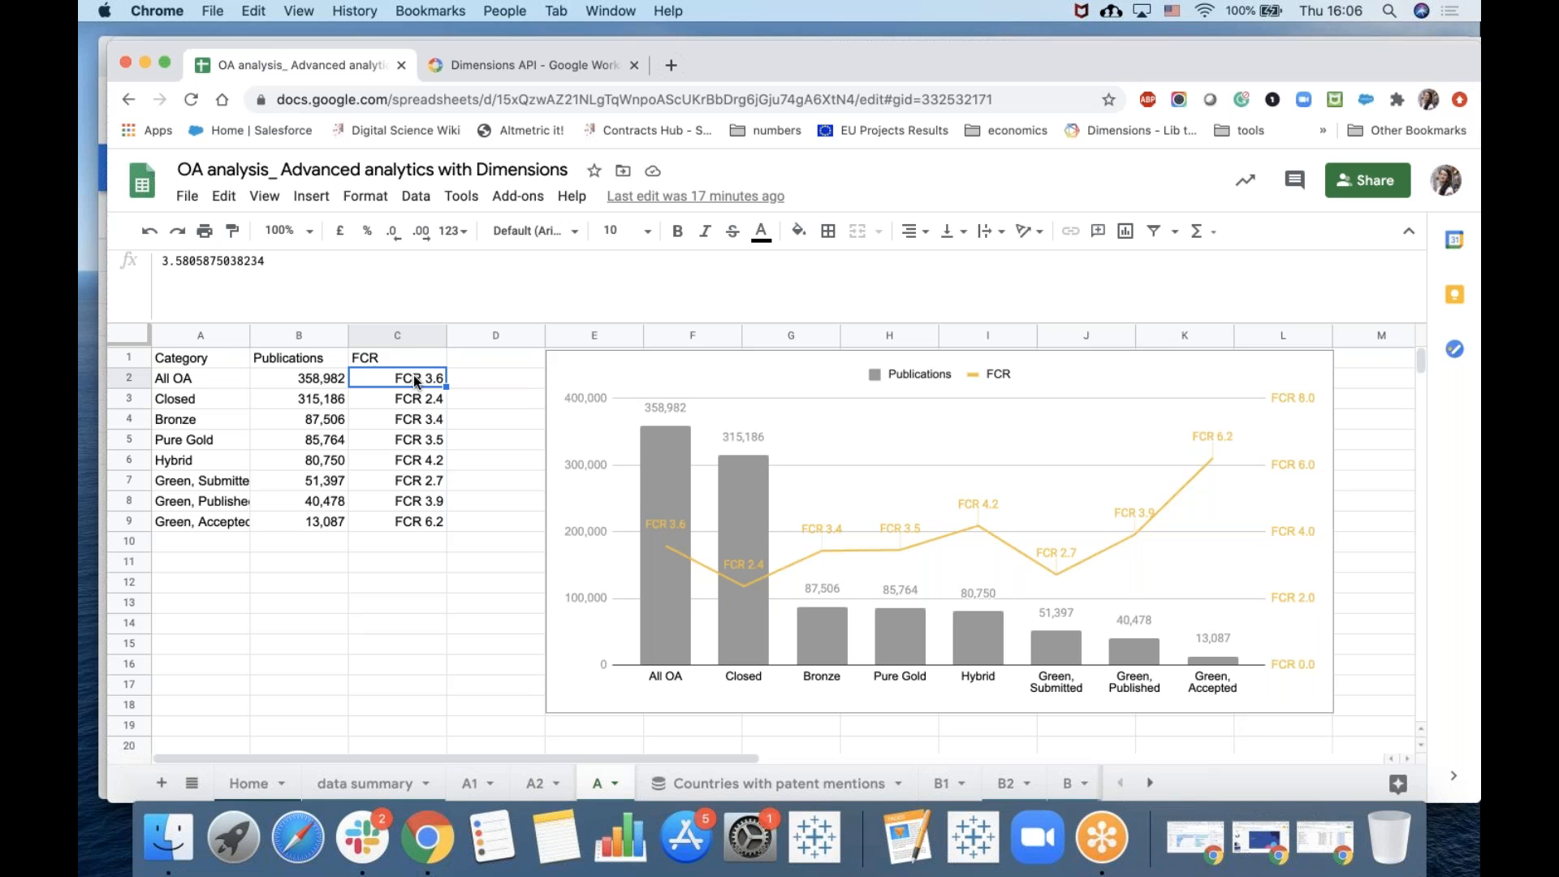
{"action": "left_click", "coordinate": [460, 233]}
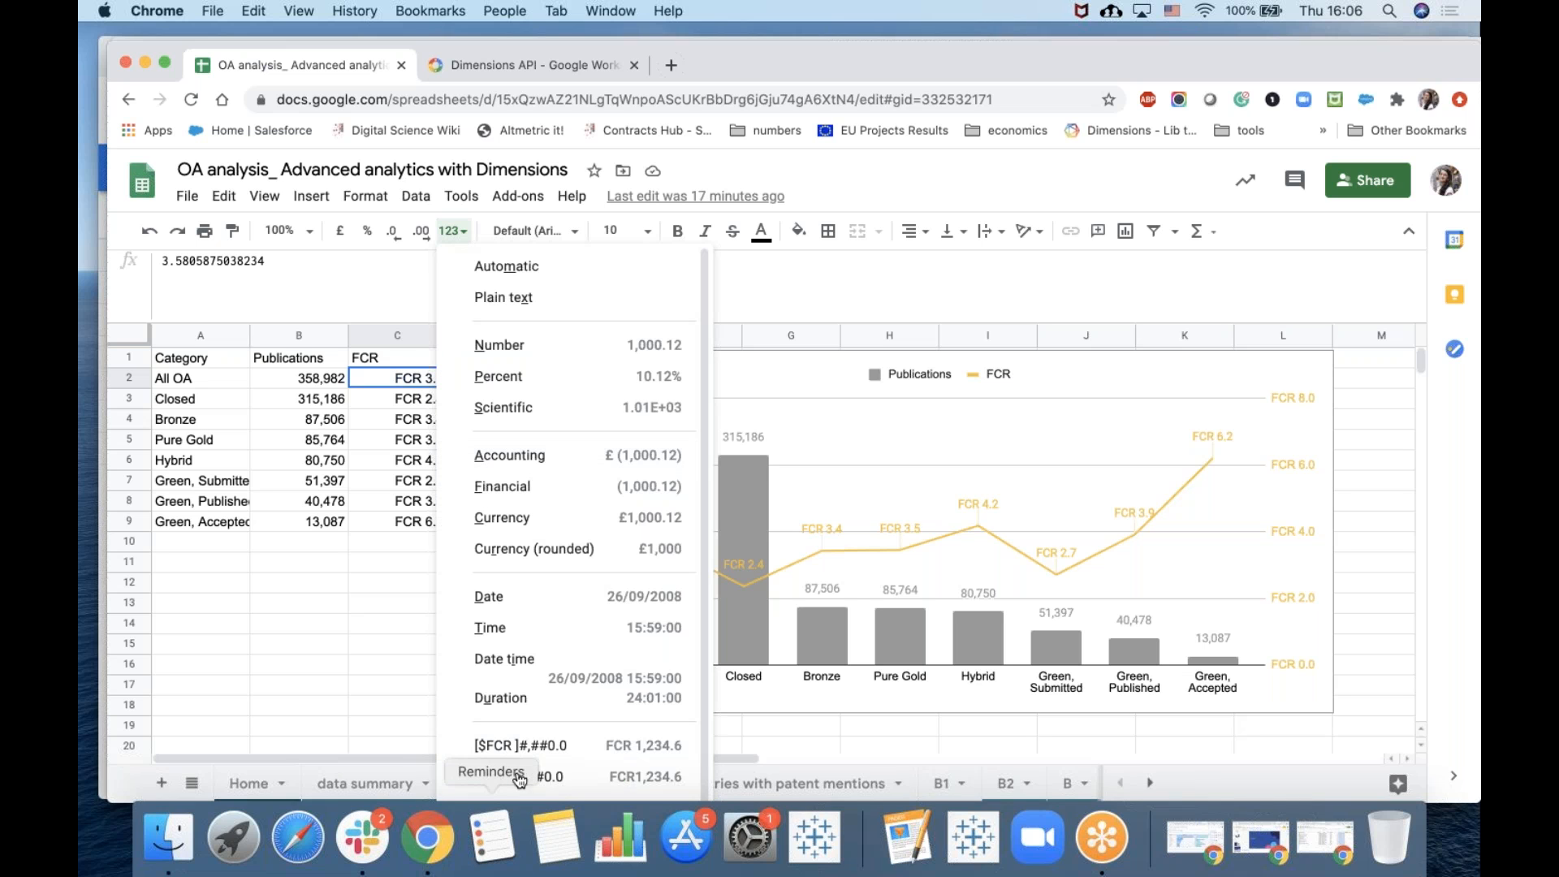
{"action": "scroll", "coordinate": [518, 782], "scroll_direction": "down", "scroll_amount": 1}
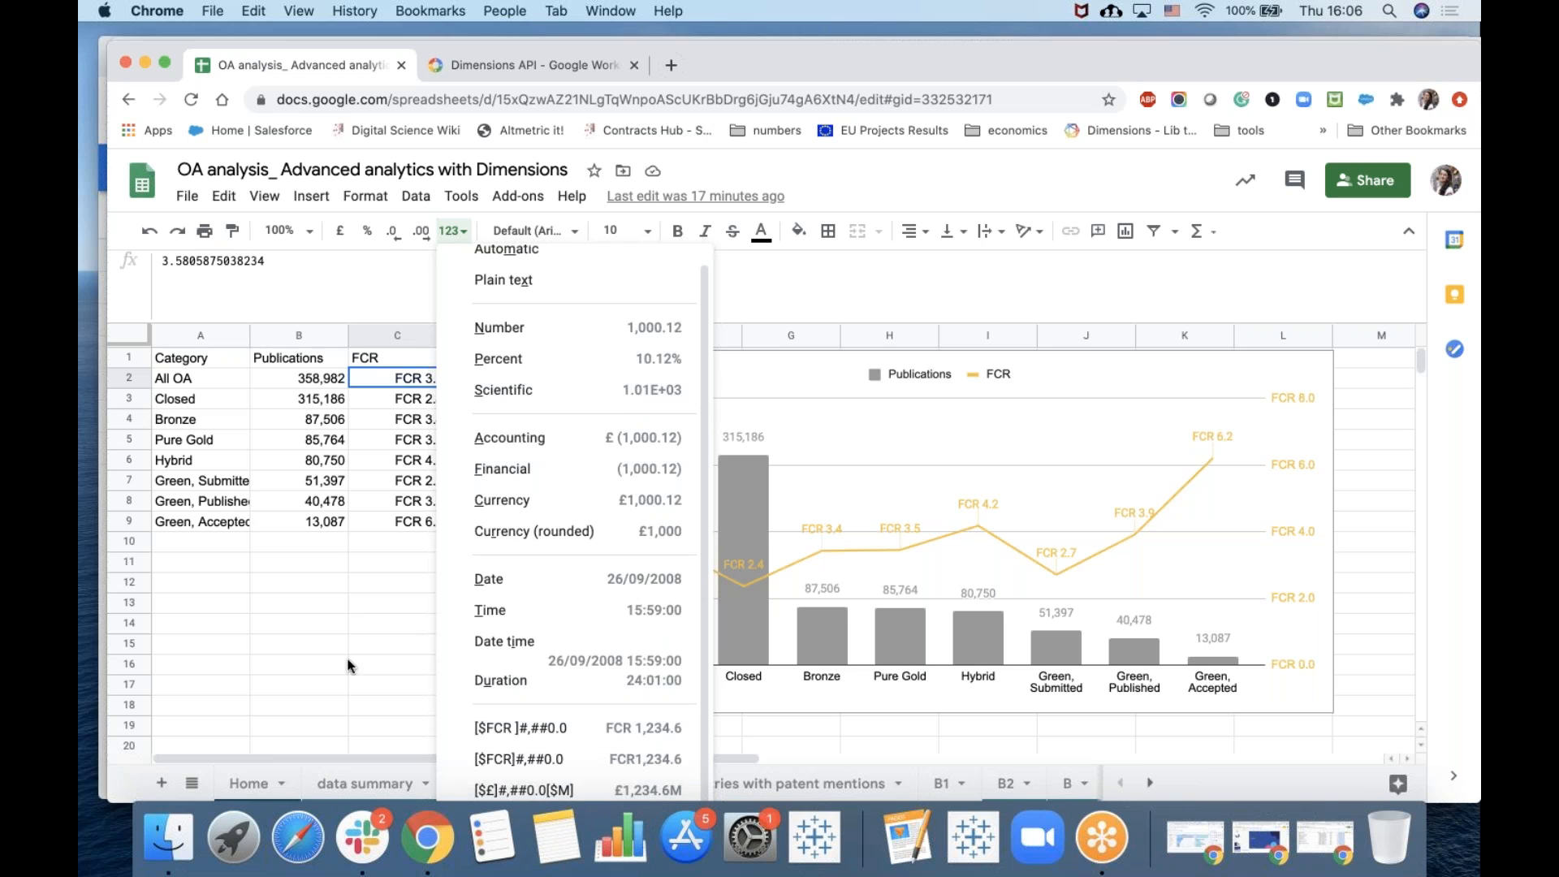
{"action": "left_click", "coordinate": [299, 663]}
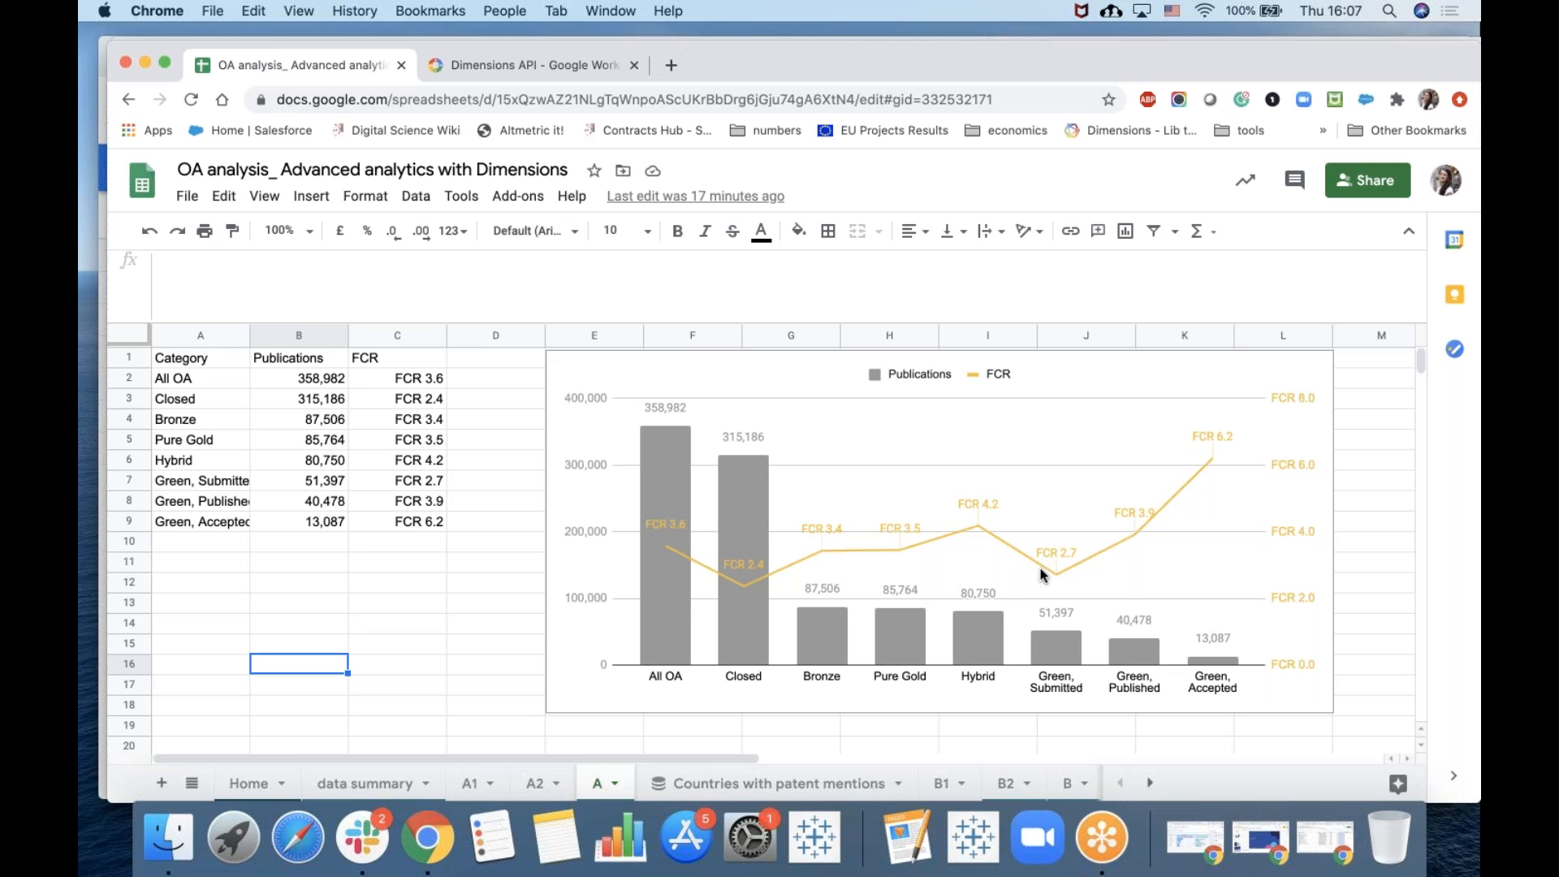
Examine the international collaboration summary tables and the OA pubs versus Closed pubs chart further down the A sheet.
{"action": "scroll", "coordinate": [1040, 567], "scroll_direction": "down", "scroll_amount": 1}
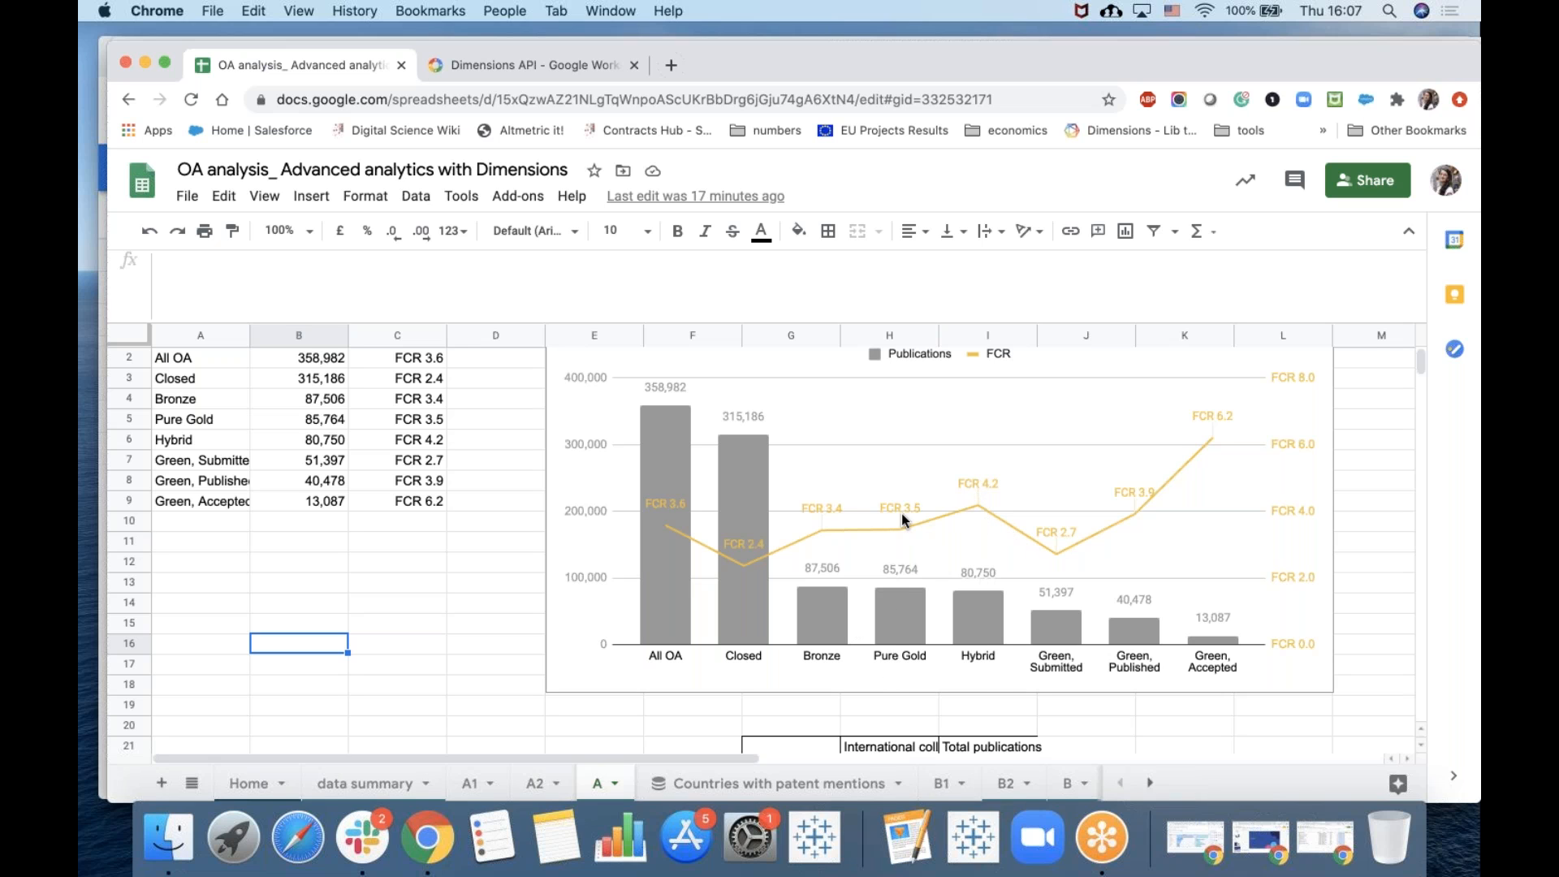
{"action": "scroll", "coordinate": [900, 623], "scroll_direction": "down", "scroll_amount": 5}
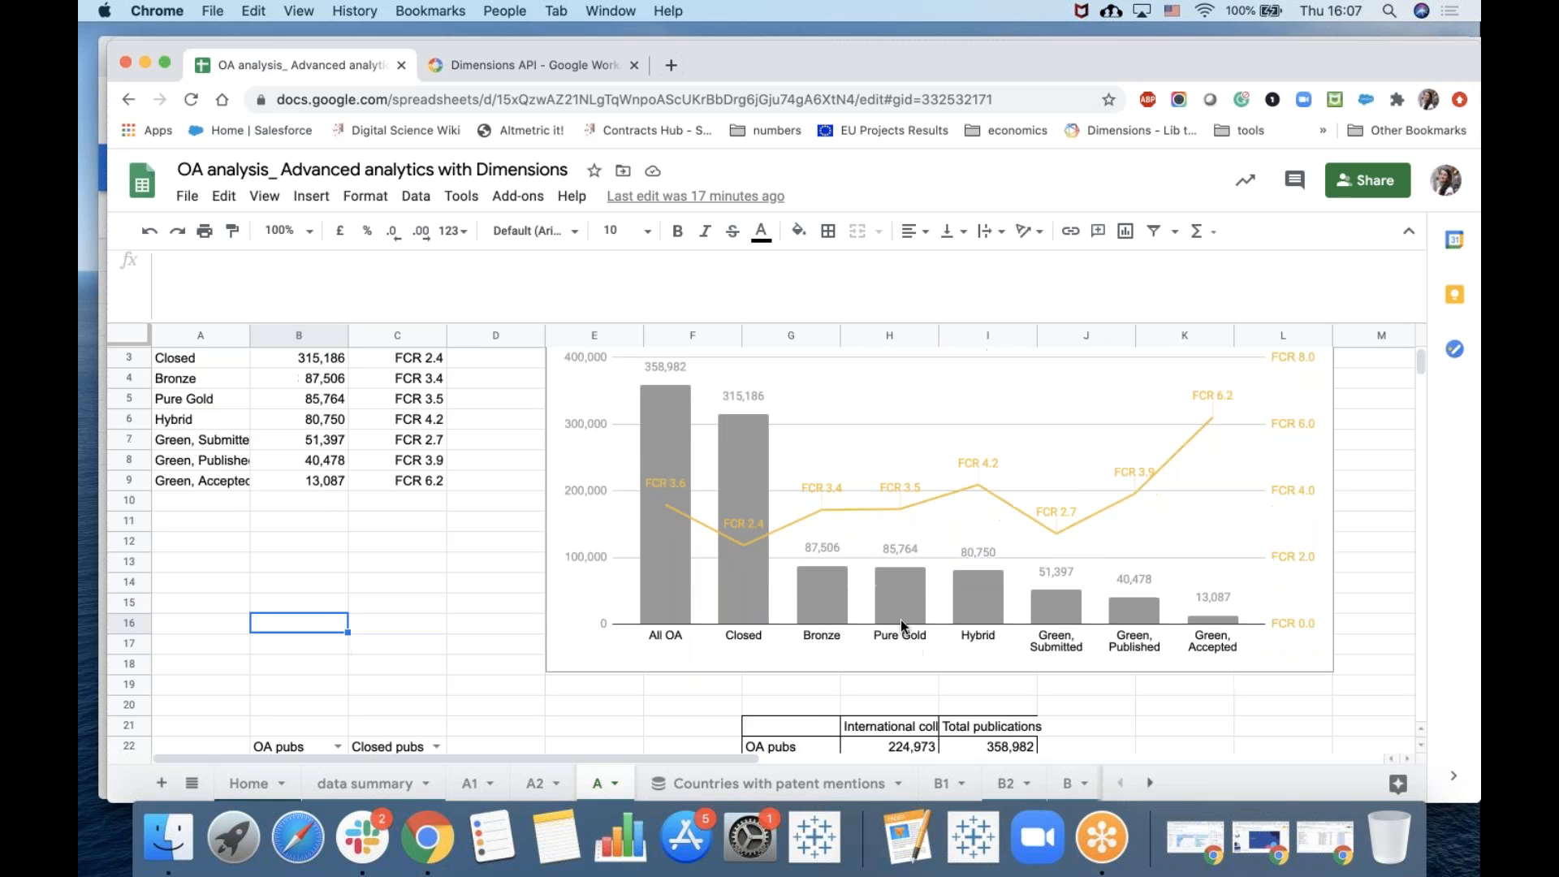
{"action": "scroll", "coordinate": [617, 618], "scroll_direction": "down", "scroll_amount": 2}
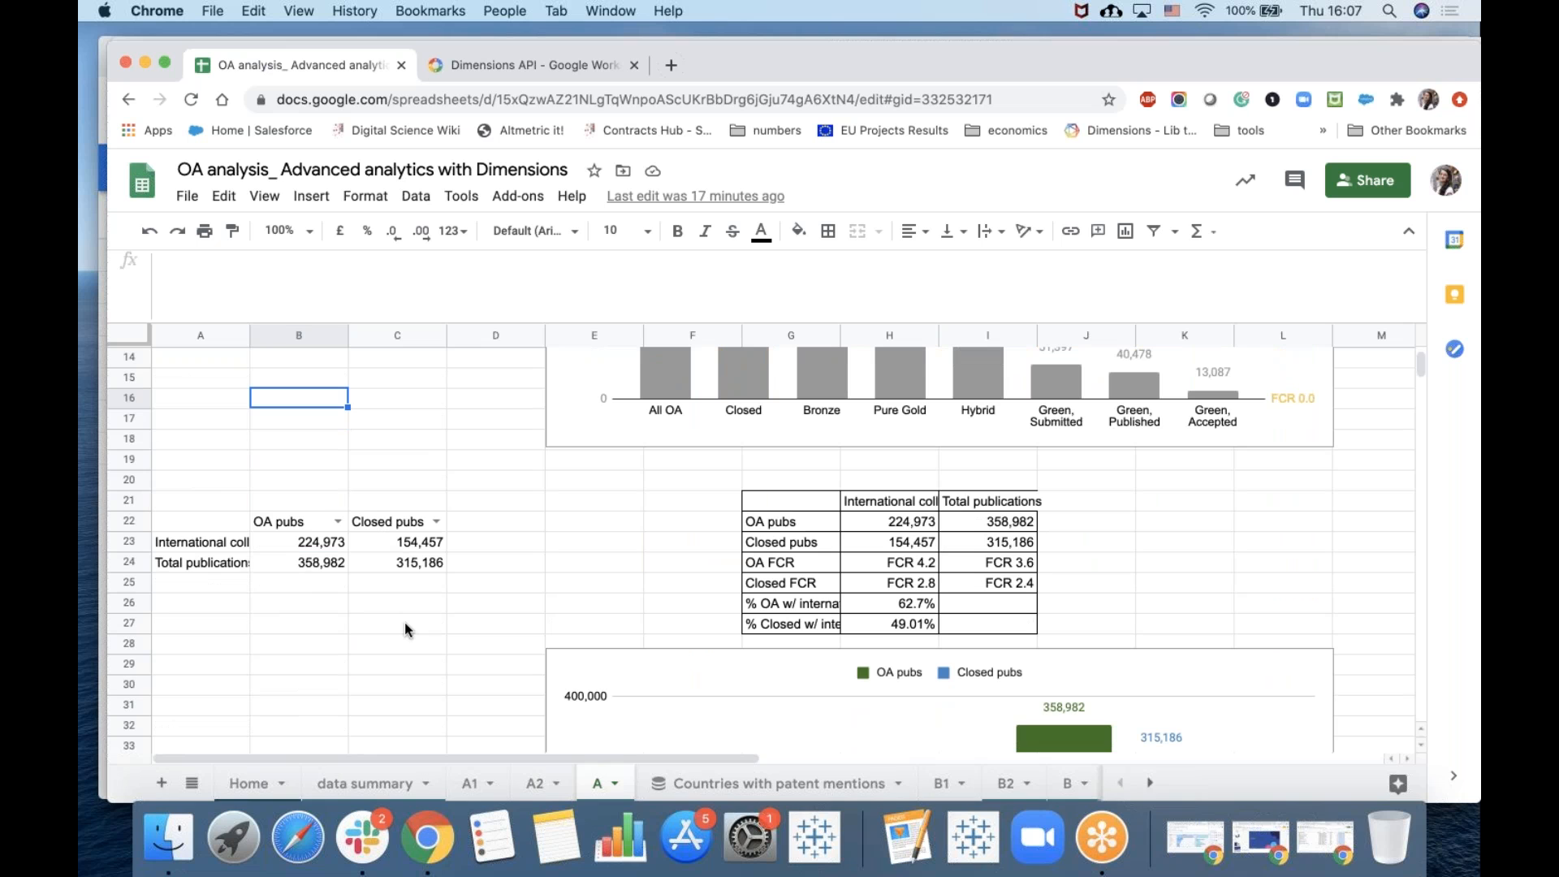
{"action": "left_click", "coordinate": [337, 523]}
{"action": "left_click", "coordinate": [607, 524]}
{"action": "scroll", "coordinate": [605, 526], "scroll_direction": "down", "scroll_amount": 3}
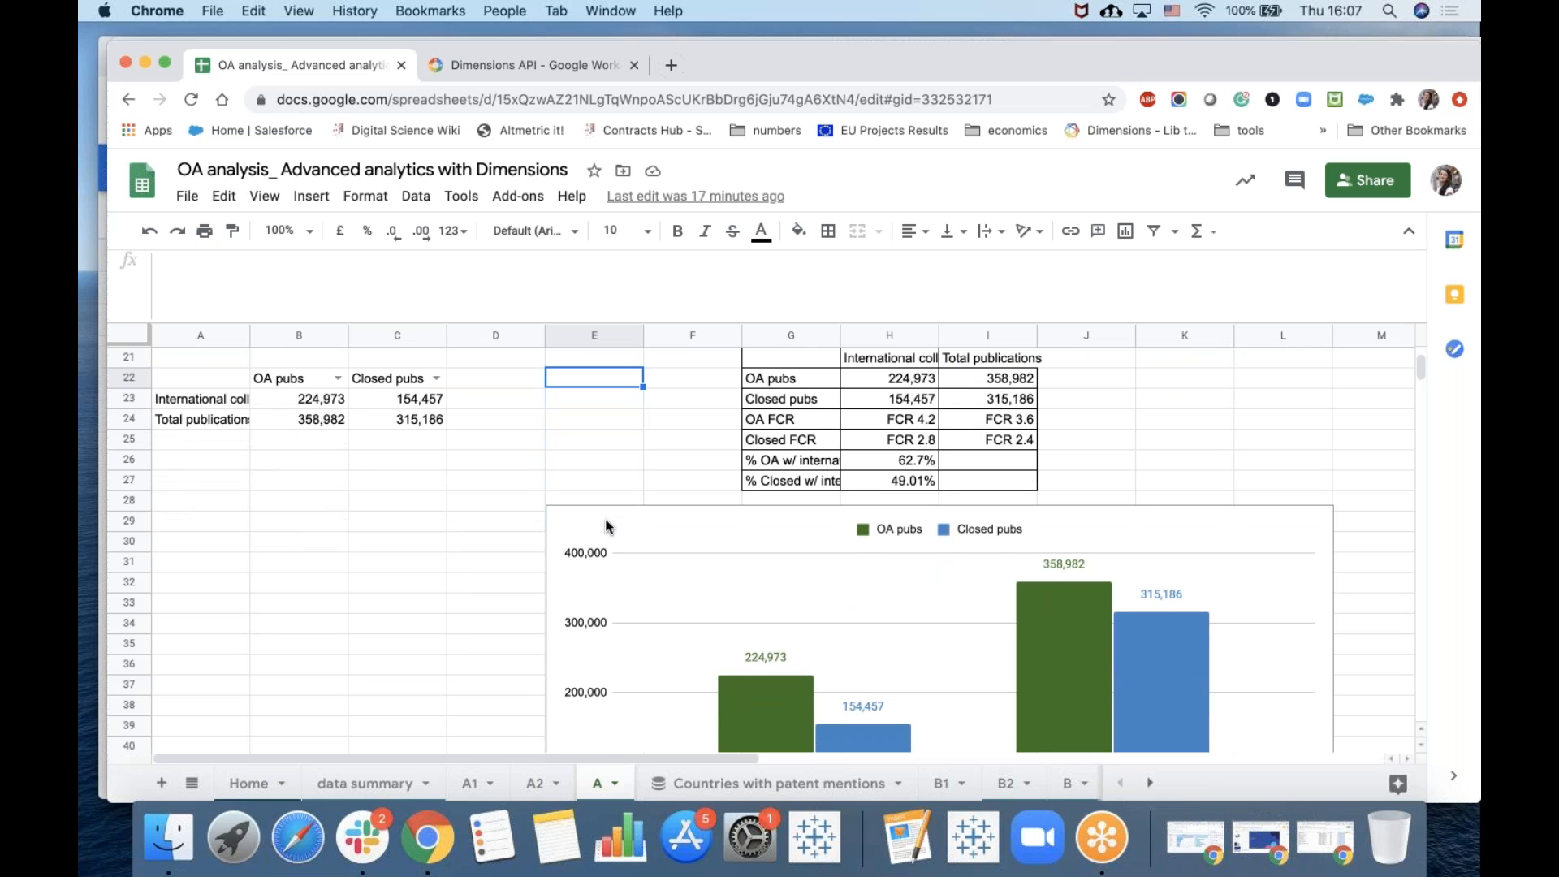
{"action": "scroll", "coordinate": [606, 526], "scroll_direction": "down", "scroll_amount": 1}
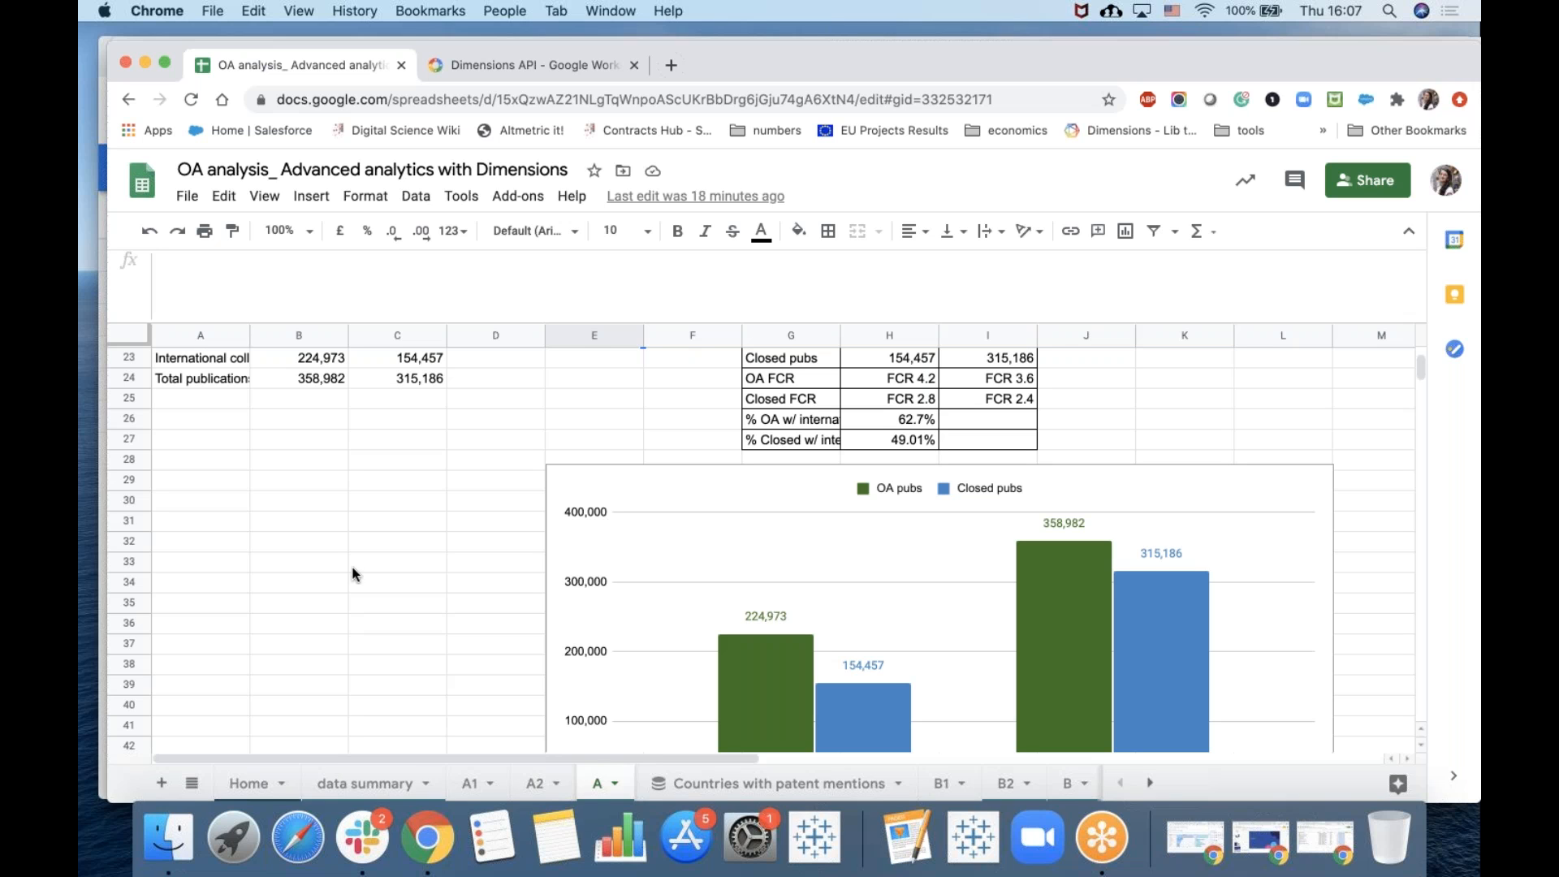
{"action": "scroll", "coordinate": [352, 561], "scroll_direction": "up", "scroll_amount": 2}
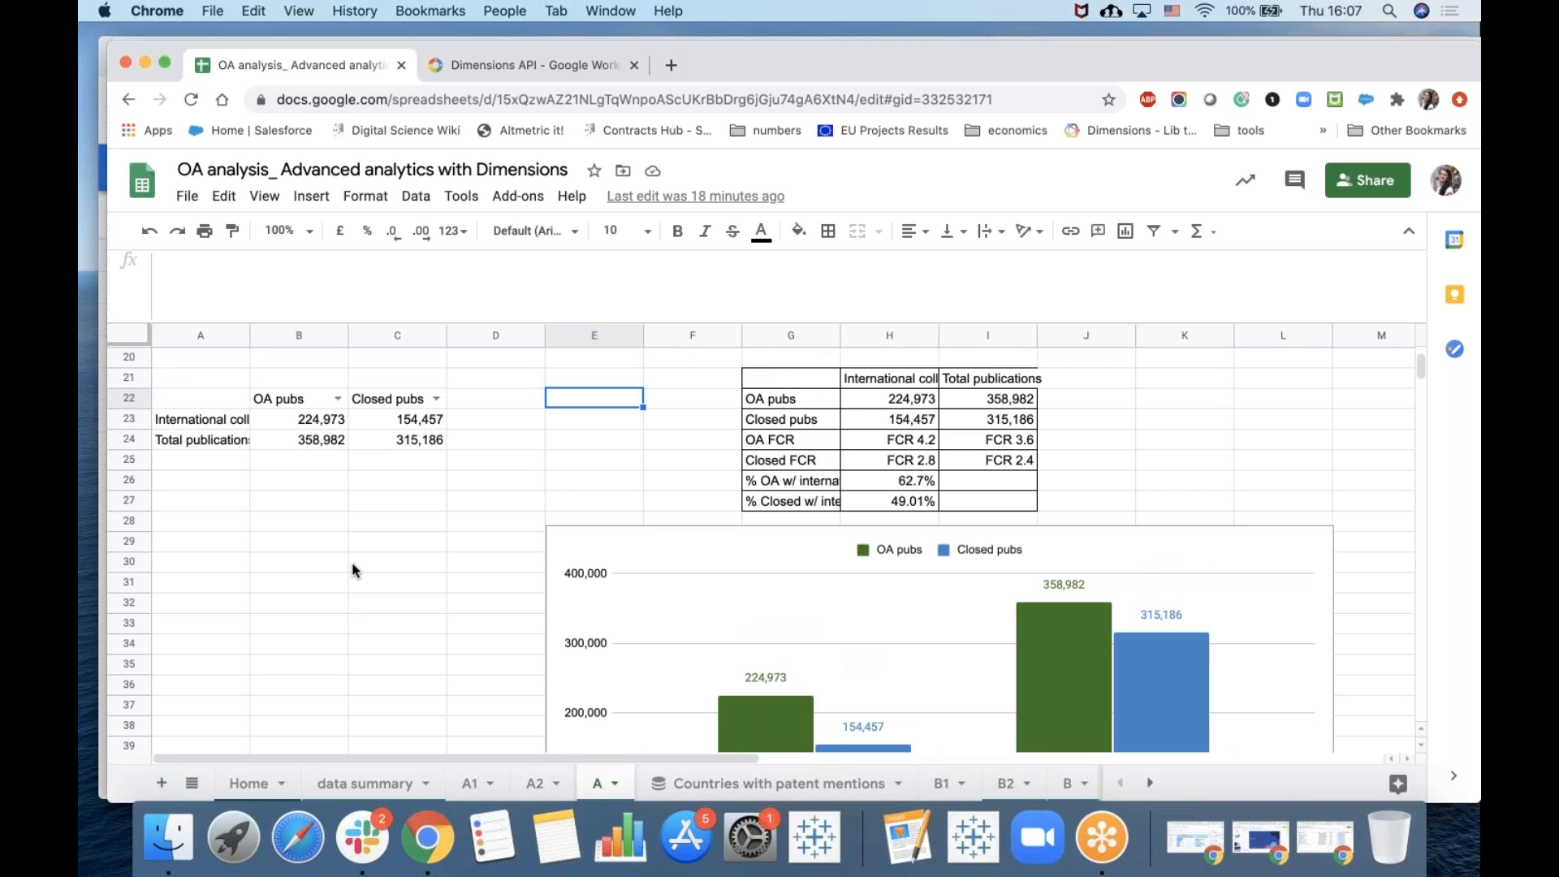
Add data validation to cells D22:E22 with a drop-down list of items a, b, c.
{"action": "left_click", "coordinate": [335, 402]}
{"action": "left_click", "coordinate": [552, 416]}
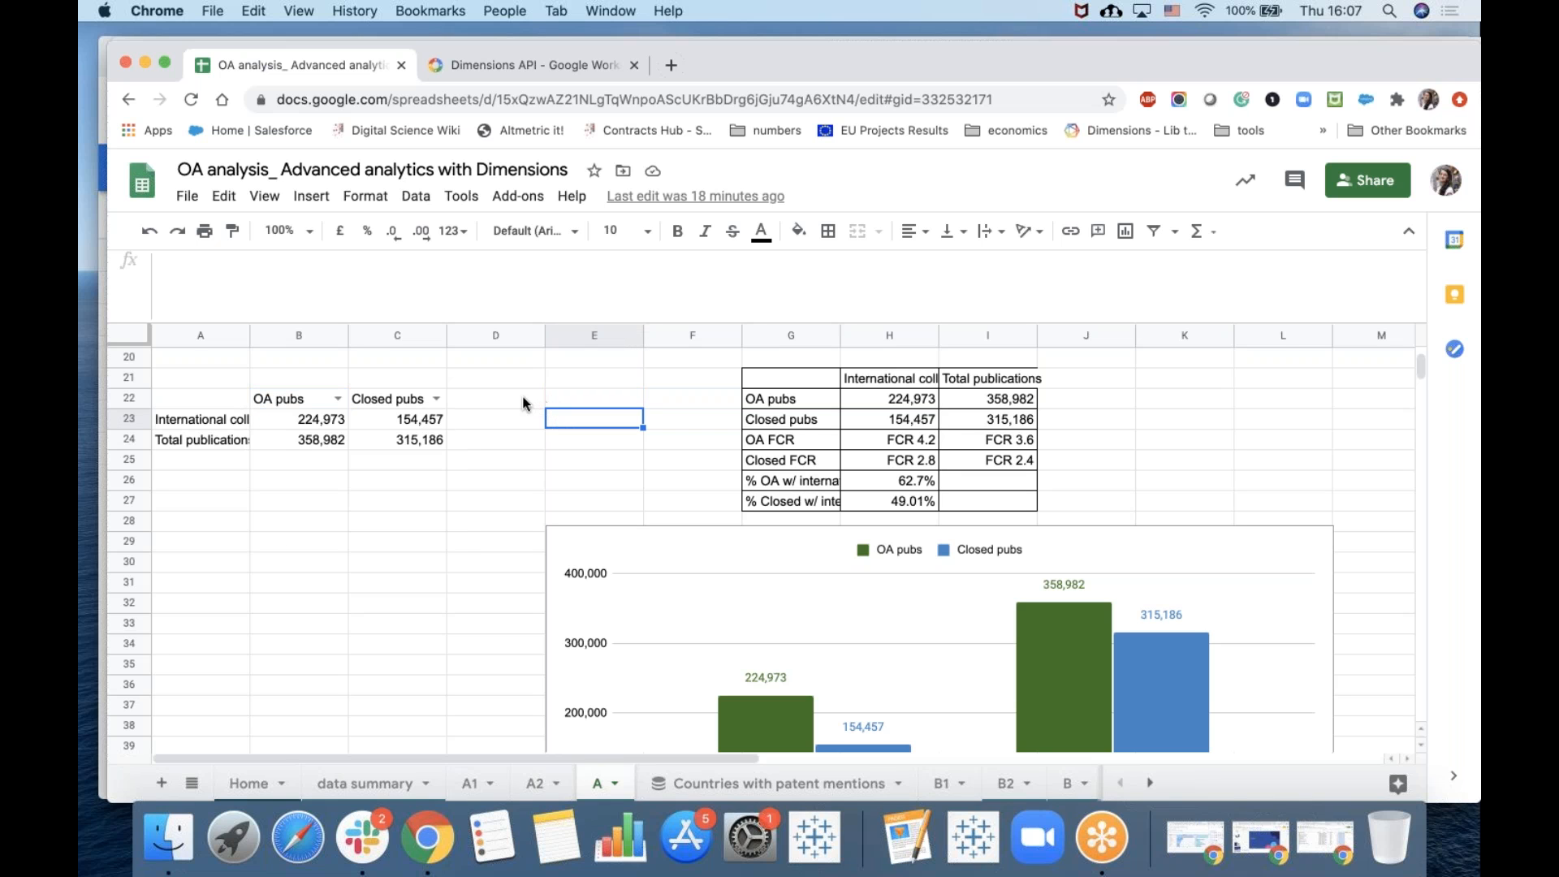
{"action": "left_click_drag", "start_coordinate": [500, 396], "coordinate": [593, 403]}
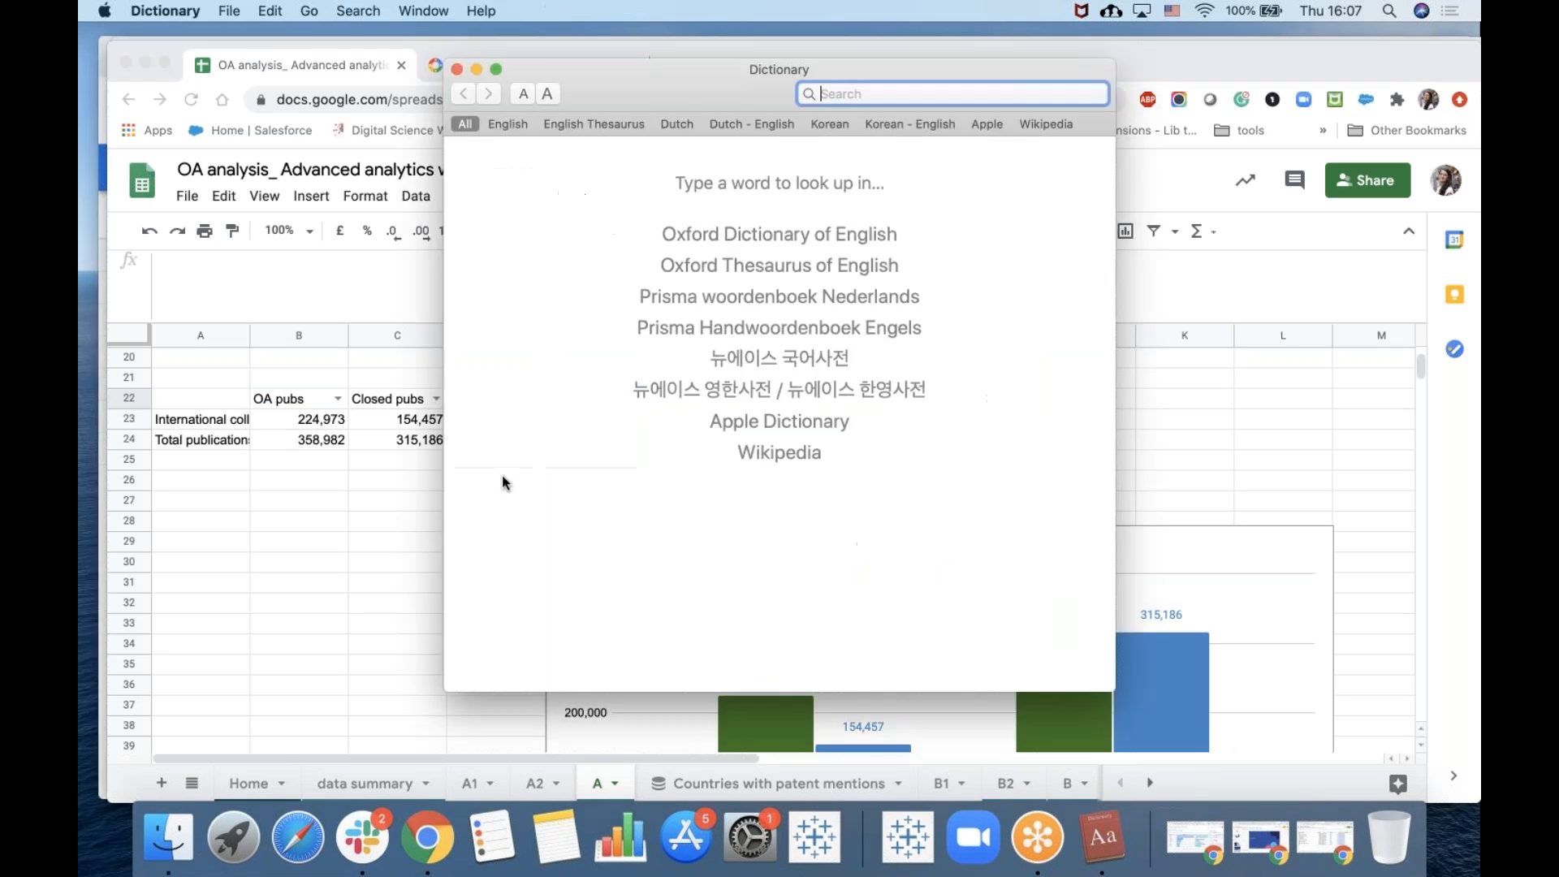
{"action": "left_click", "coordinate": [456, 69]}
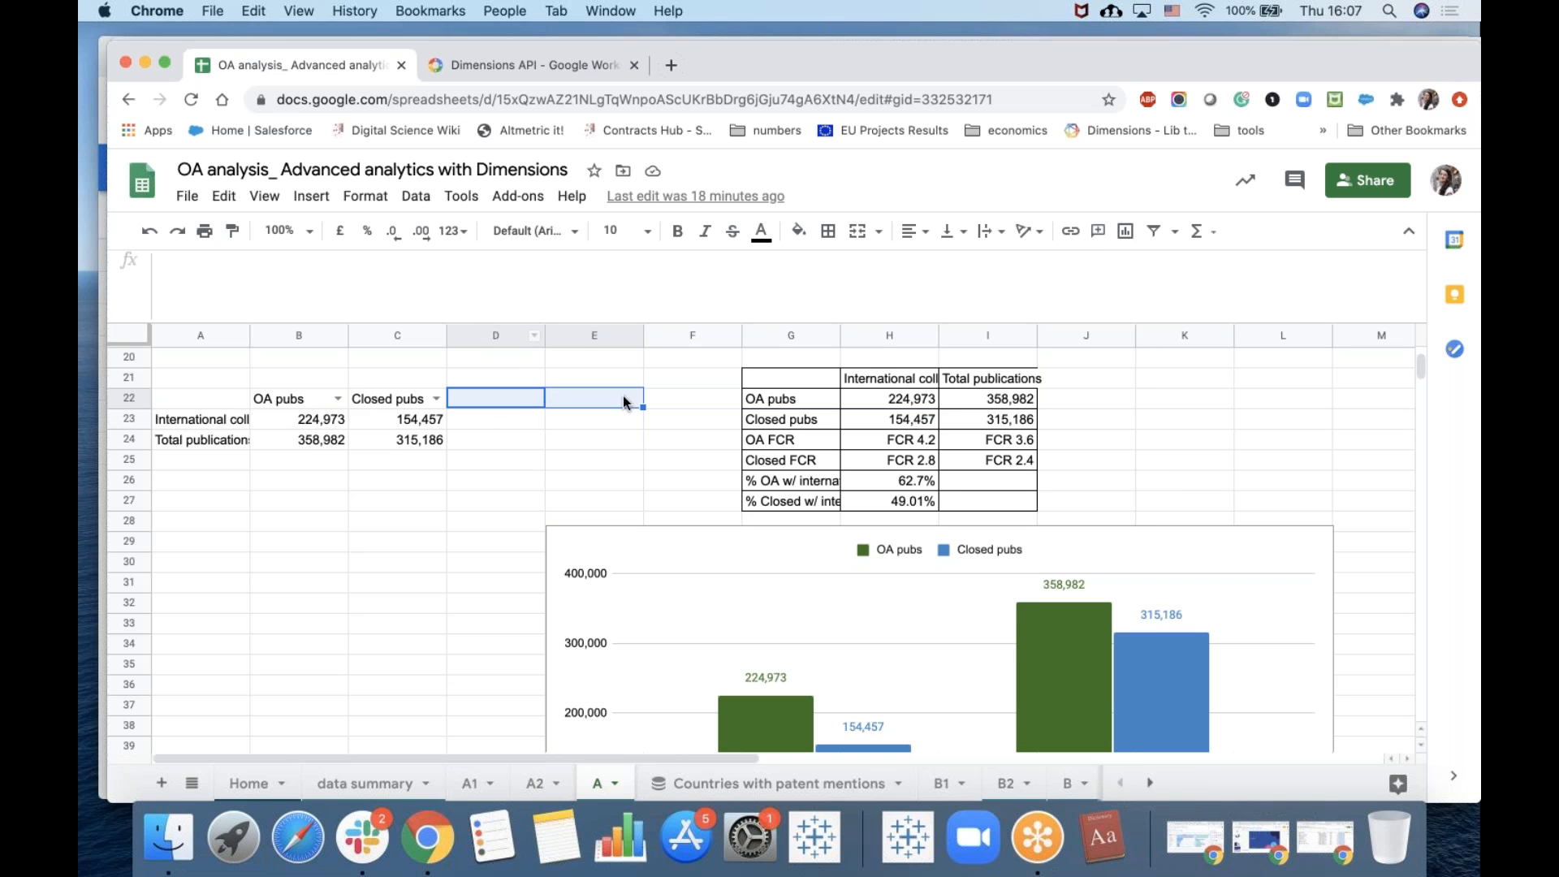
{"action": "left_click", "coordinate": [416, 196]}
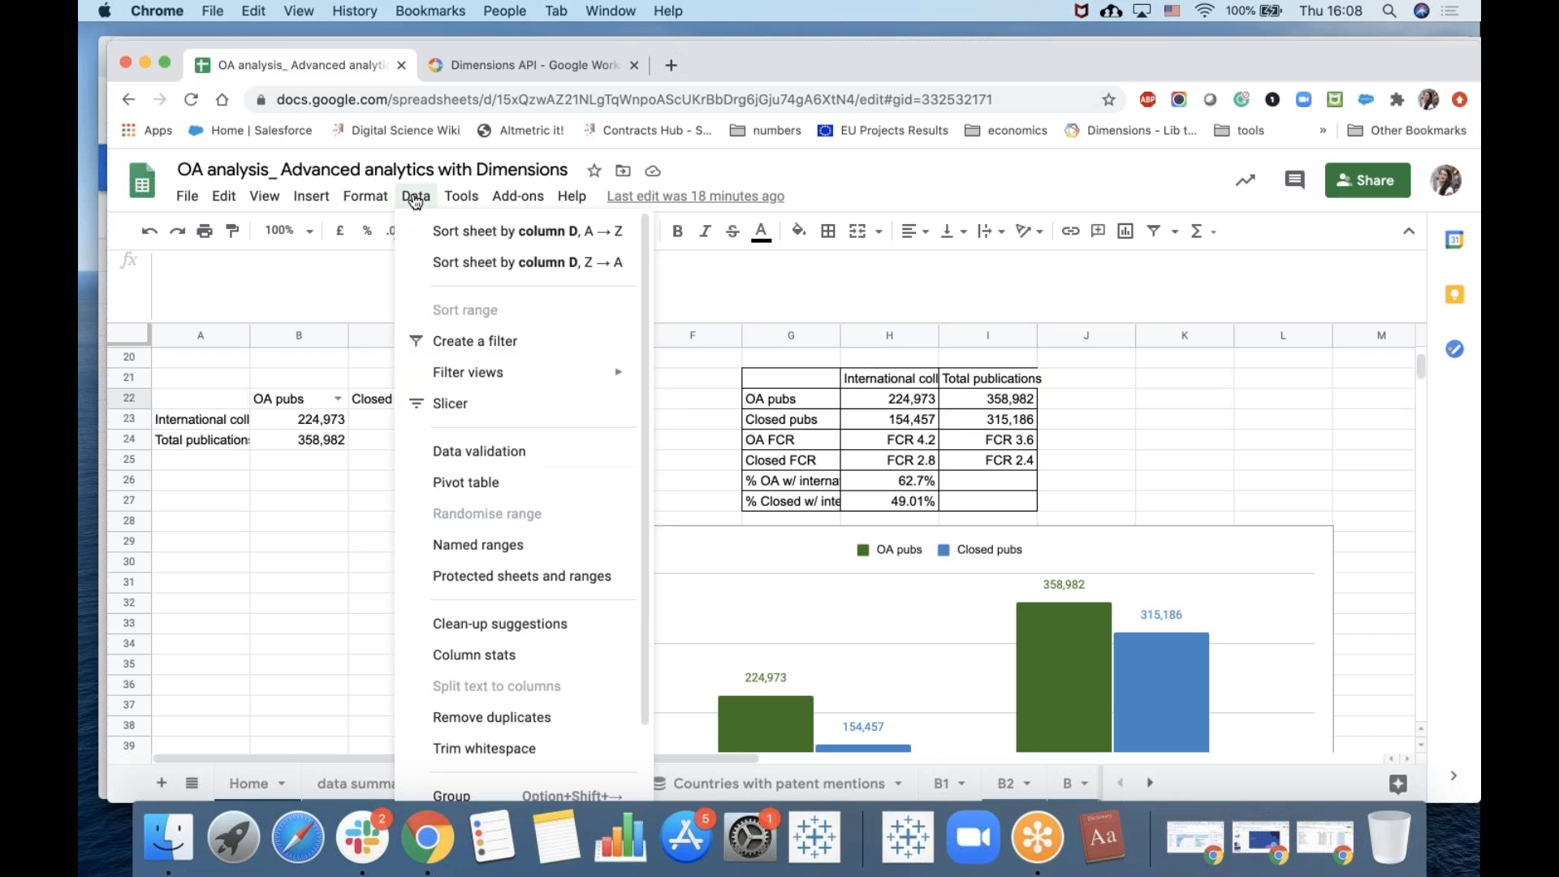
{"action": "scroll", "coordinate": [463, 382], "scroll_direction": "down", "scroll_amount": 2}
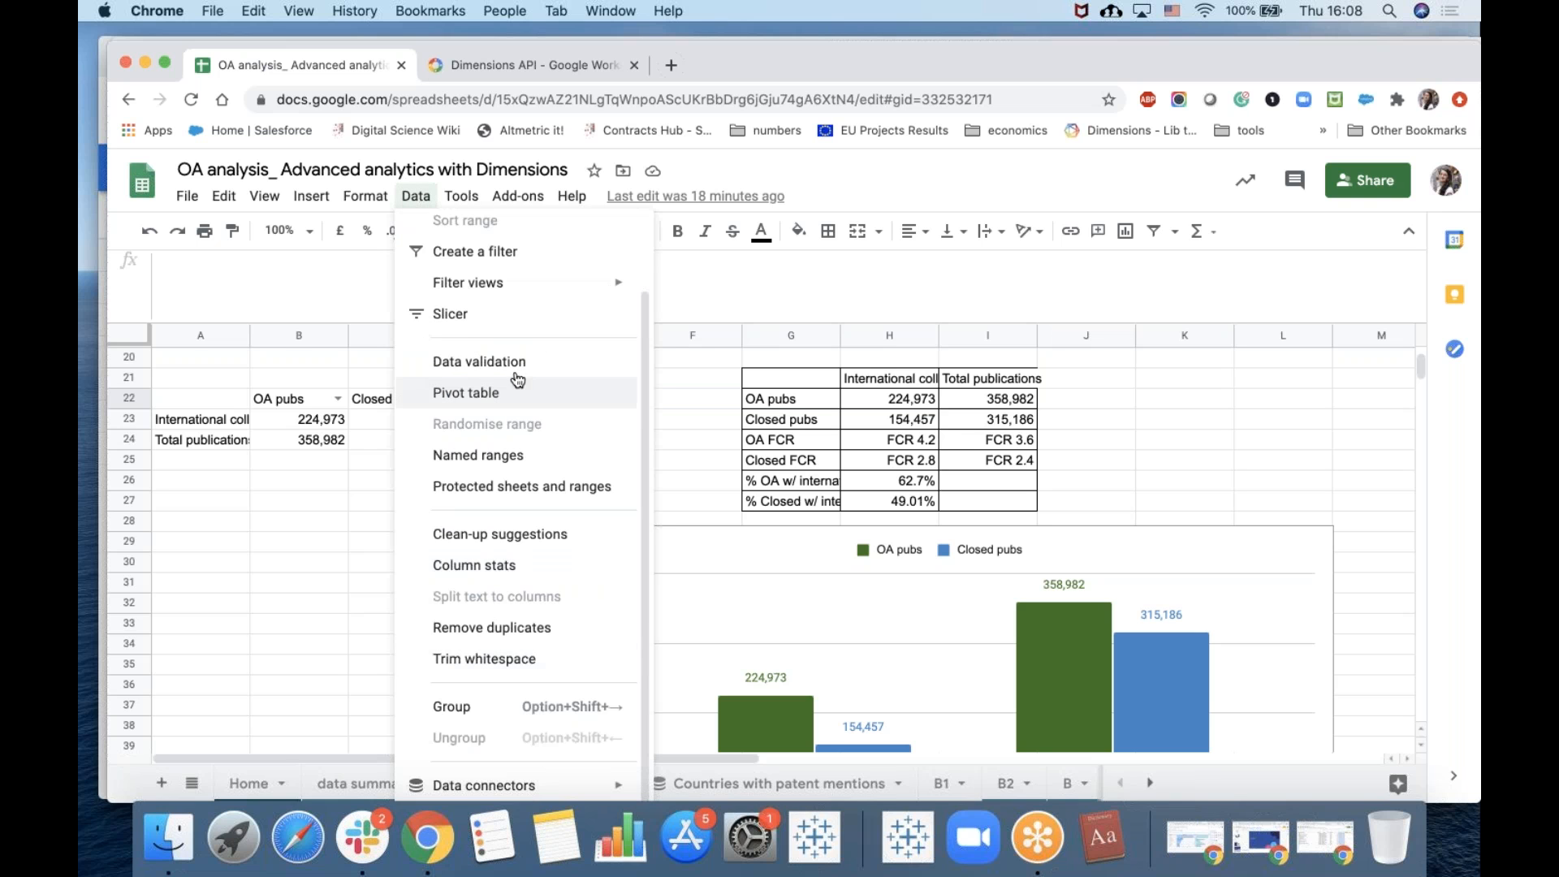
{"action": "left_click", "coordinate": [473, 357]}
{"action": "left_click", "coordinate": [831, 432]}
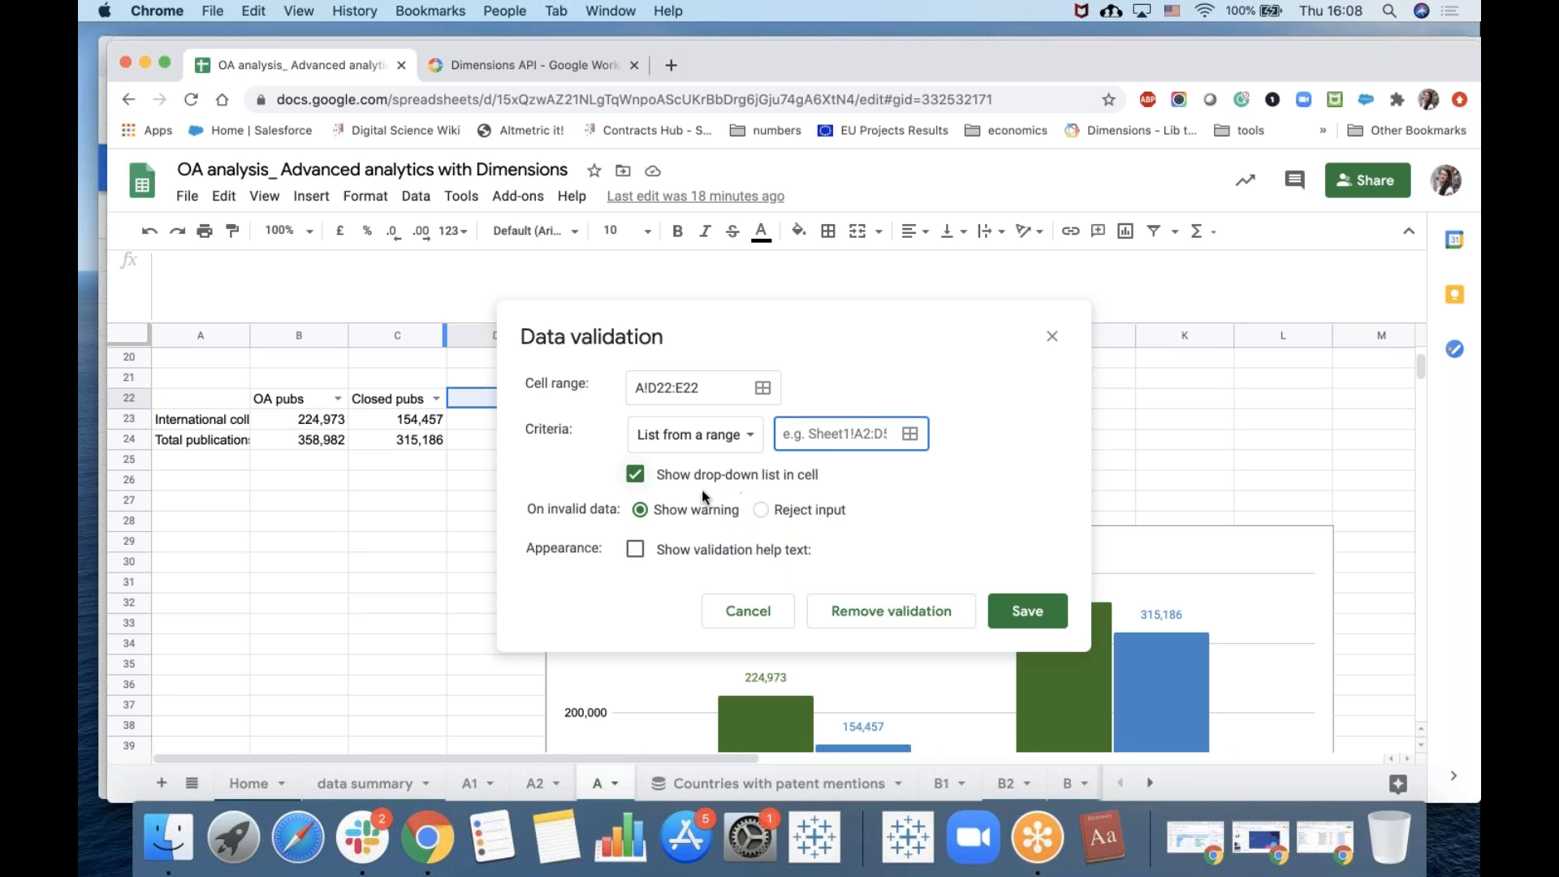
{"action": "left_click", "coordinate": [731, 435]}
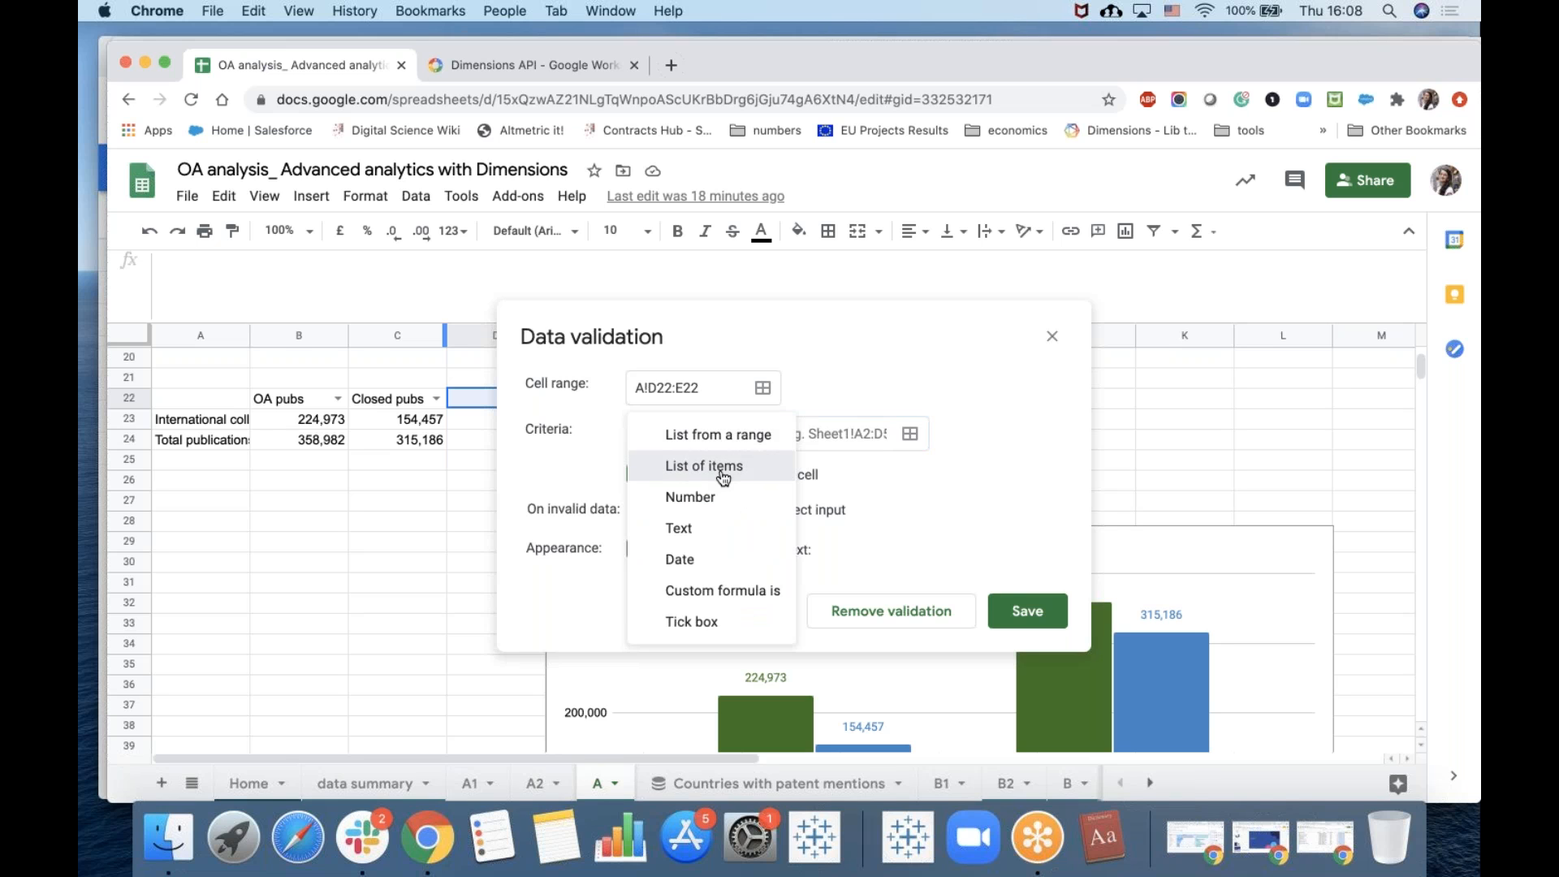
{"action": "left_click", "coordinate": [722, 466]}
{"action": "left_click", "coordinate": [804, 436]}
{"action": "type", "text": "a, b, c"}
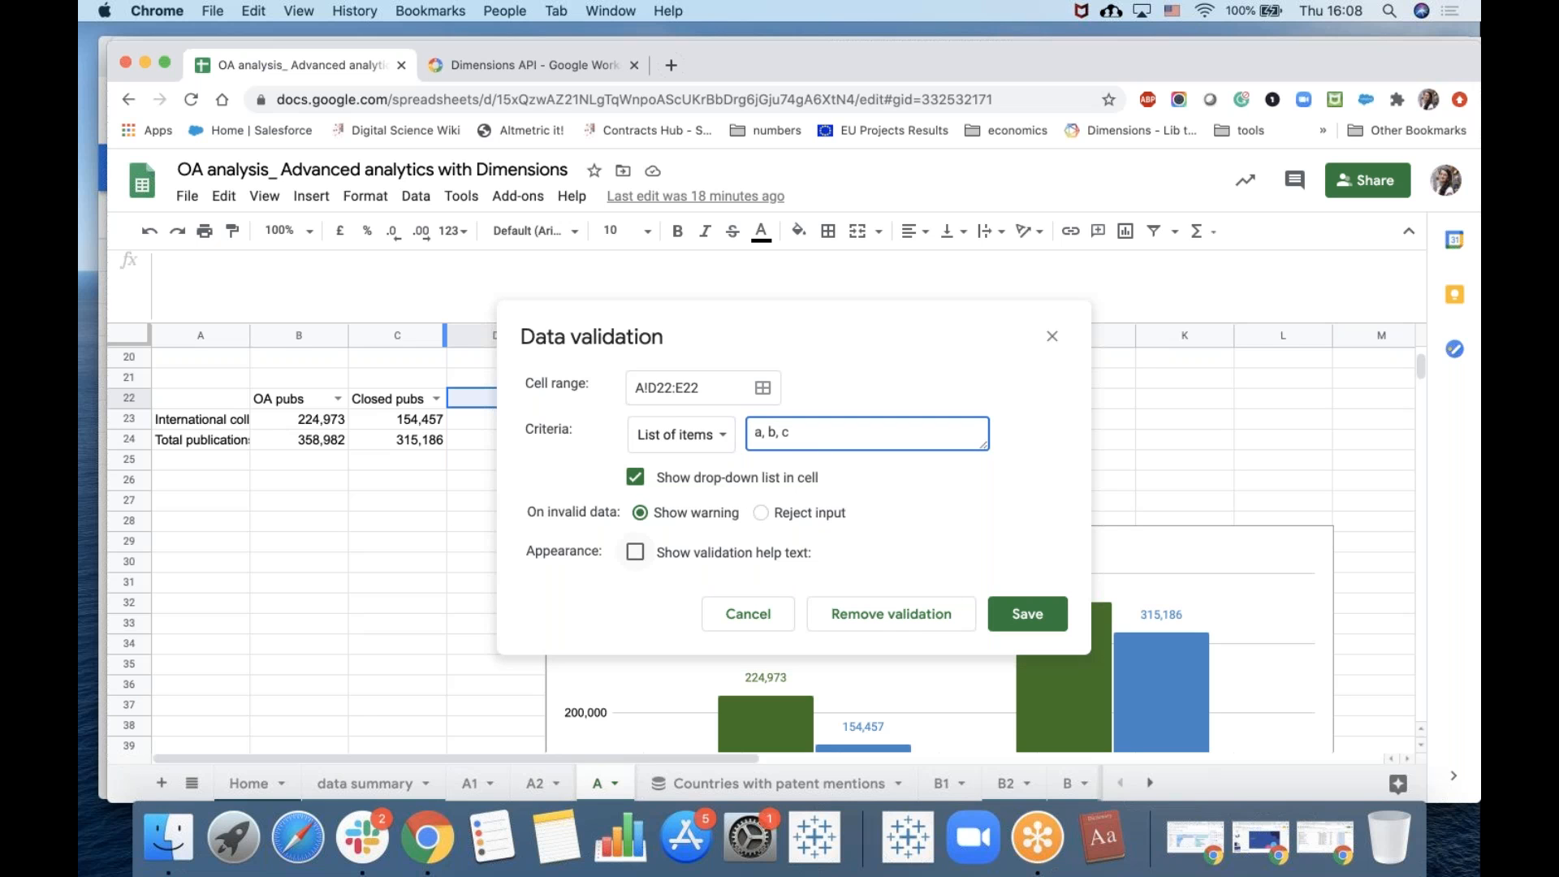
{"action": "left_click", "coordinate": [1027, 614]}
Pick a from the new drop-down list in cell D22.
{"action": "left_click", "coordinate": [535, 398]}
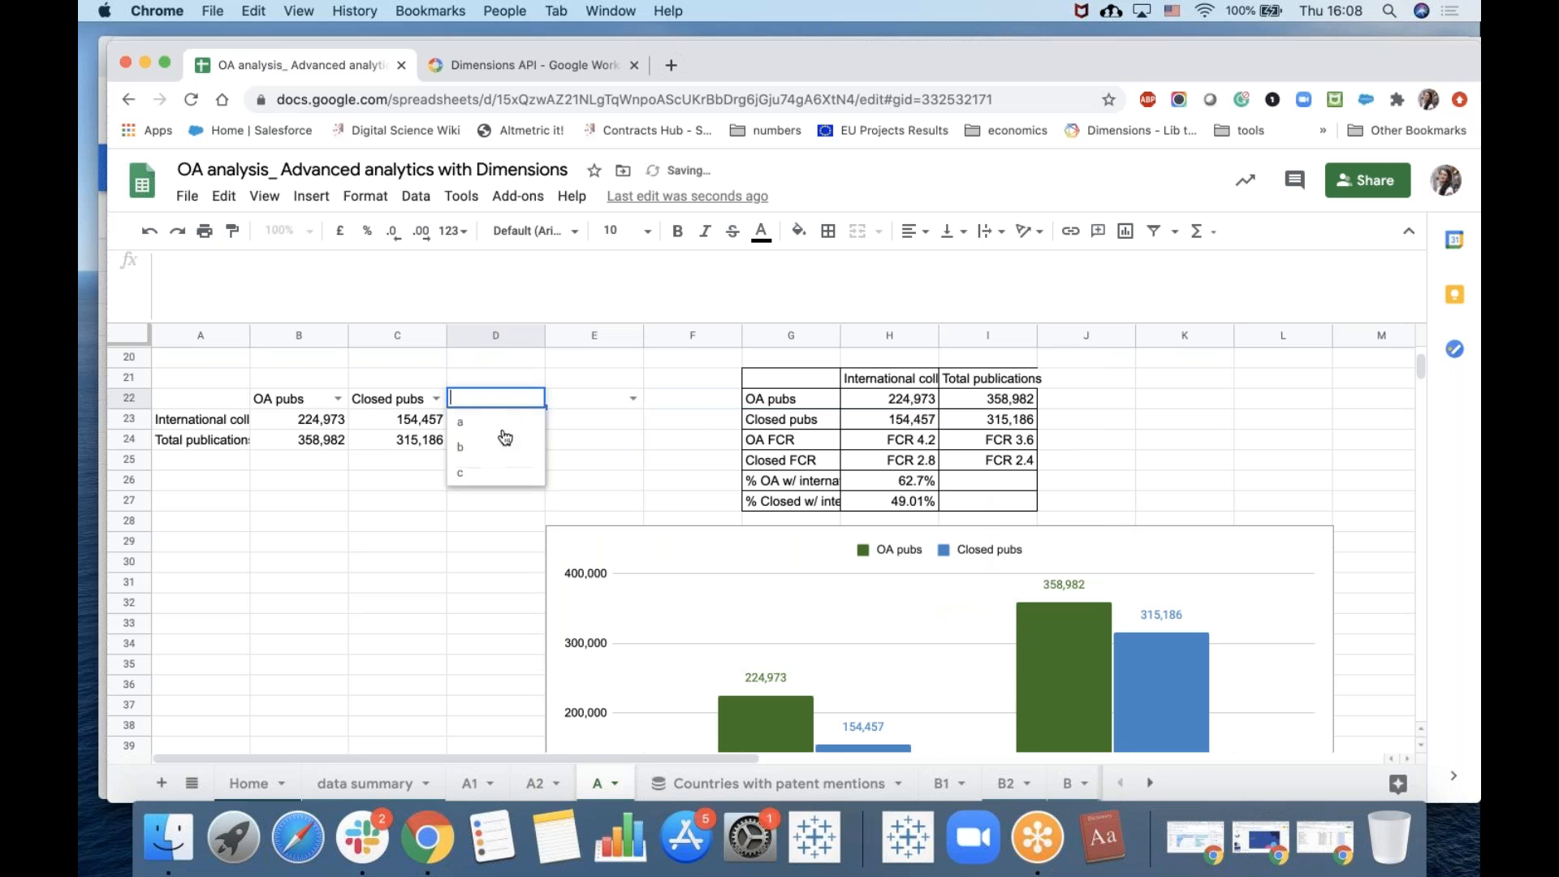
{"action": "left_click", "coordinate": [490, 424]}
{"action": "left_click", "coordinate": [597, 418]}
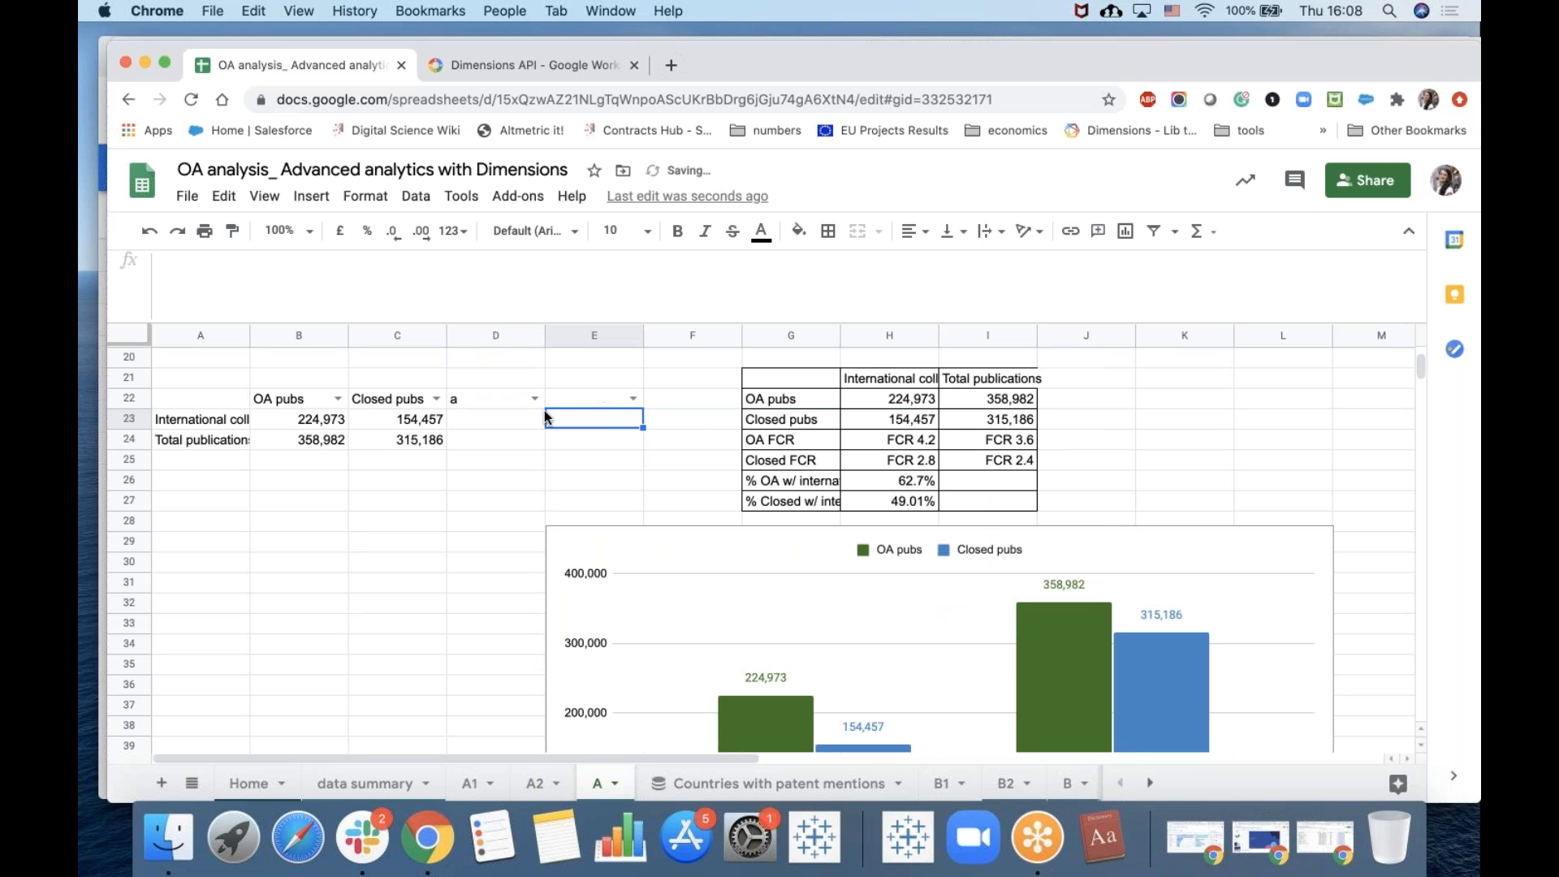
{"action": "left_click_drag", "start_coordinate": [588, 399], "coordinate": [483, 398]}
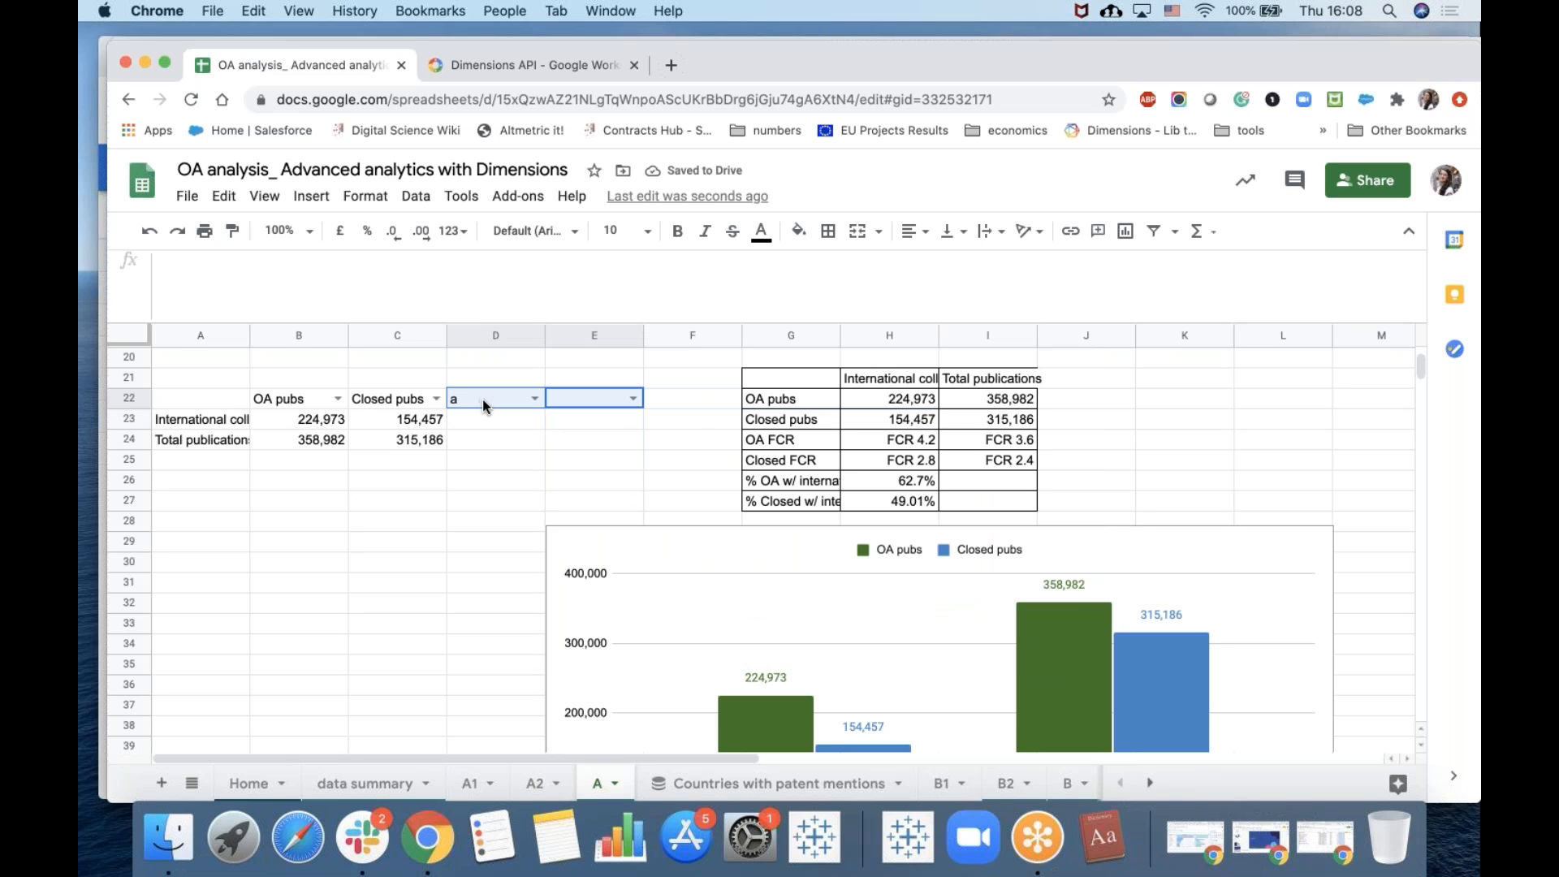
{"action": "left_click", "coordinate": [408, 560]}
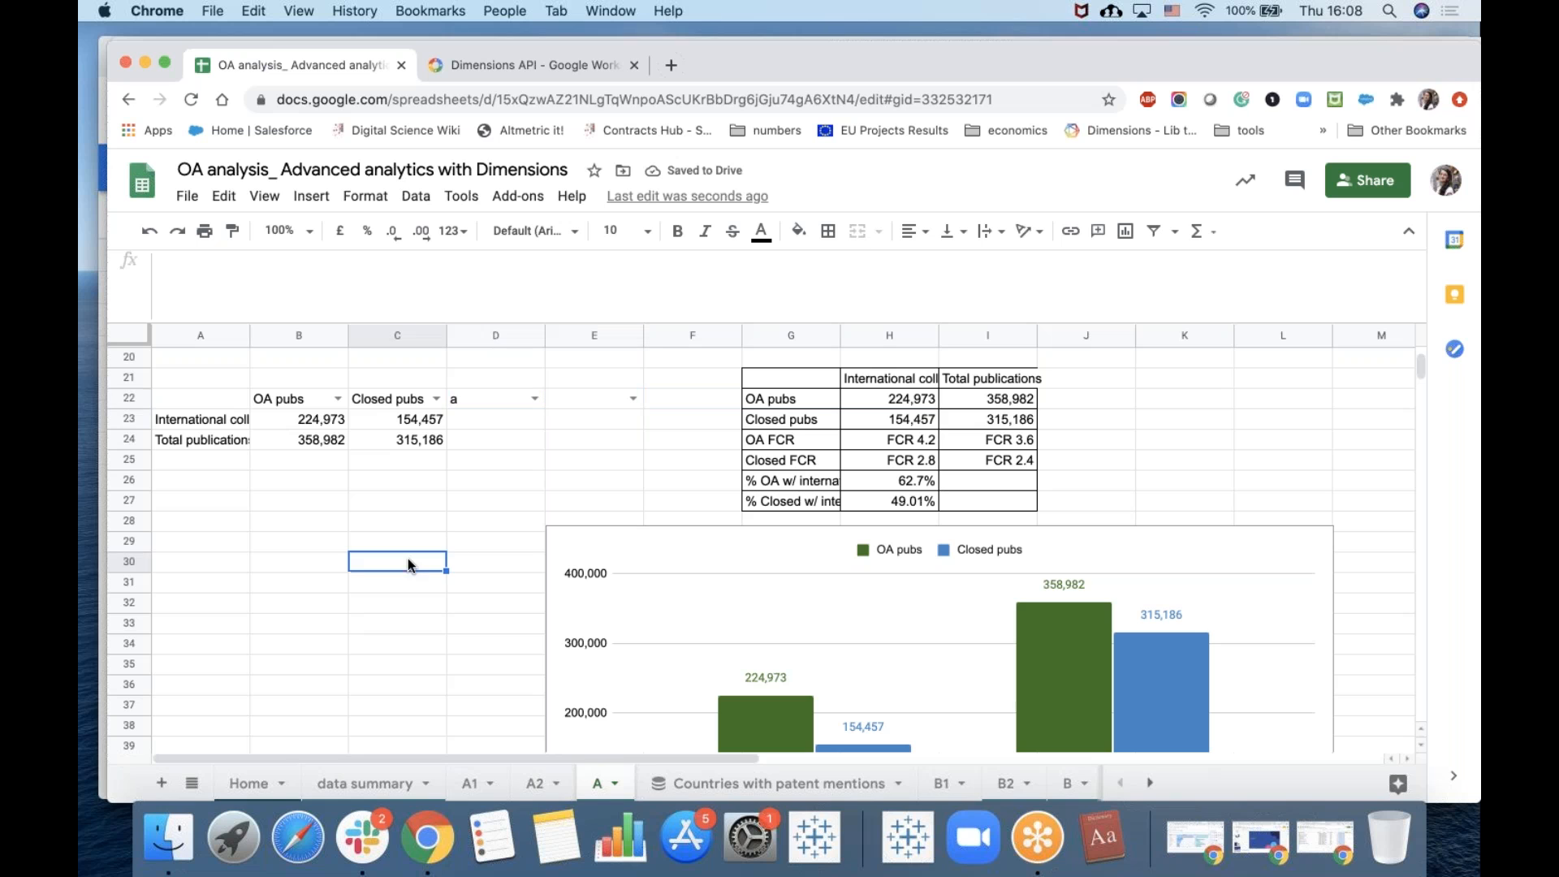
Switch the summary table and chart to compare FCR by choosing OA FCR in cell B22 and Closed FCR in cell C22.
{"action": "left_click", "coordinate": [338, 400]}
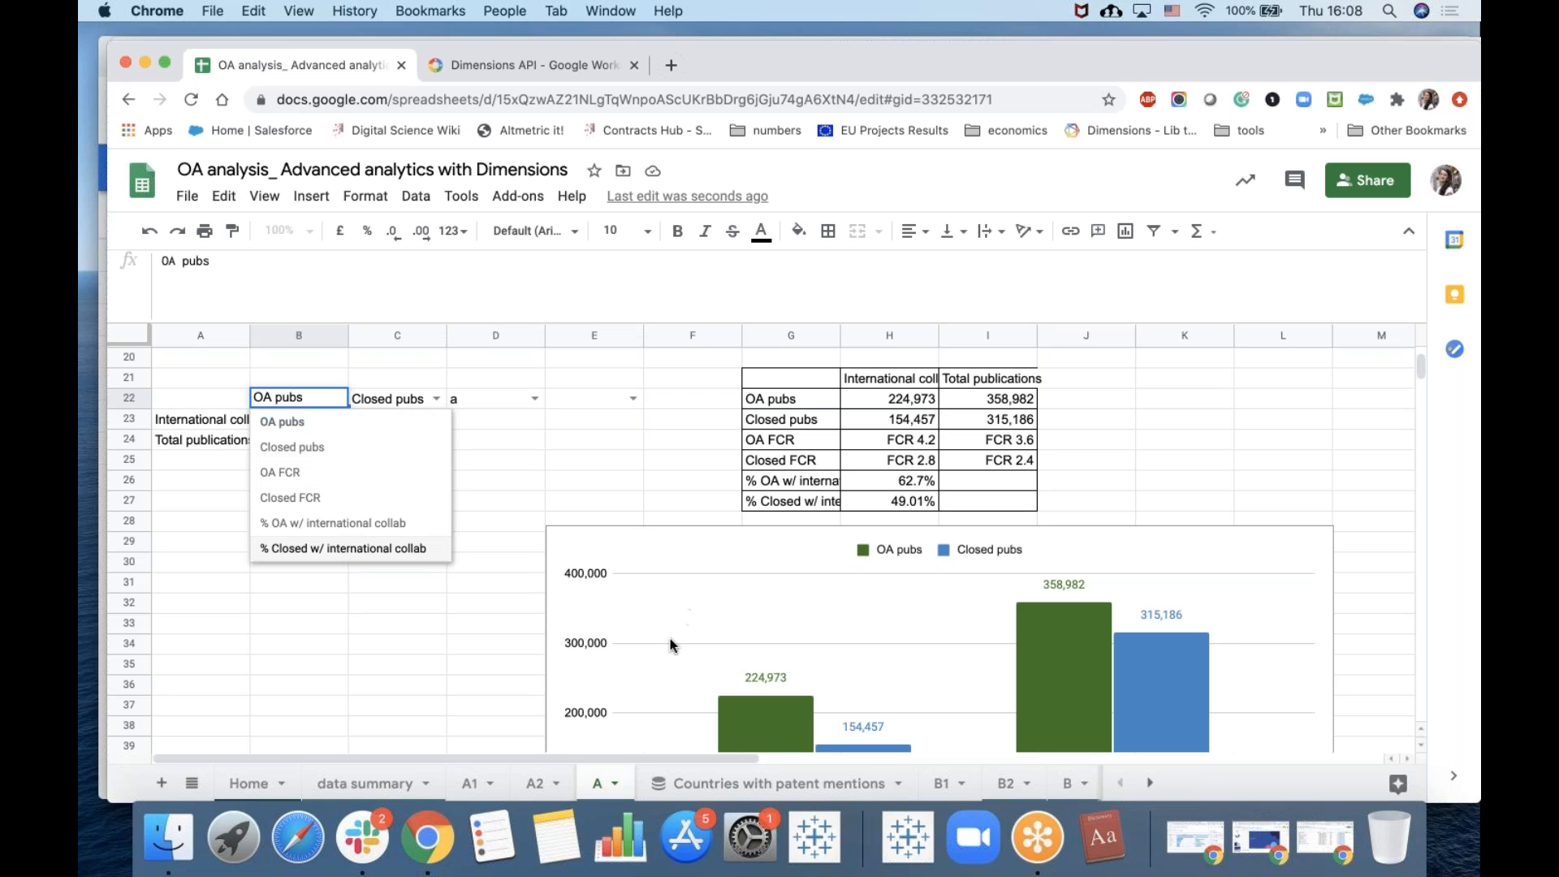
{"action": "left_click", "coordinate": [286, 472]}
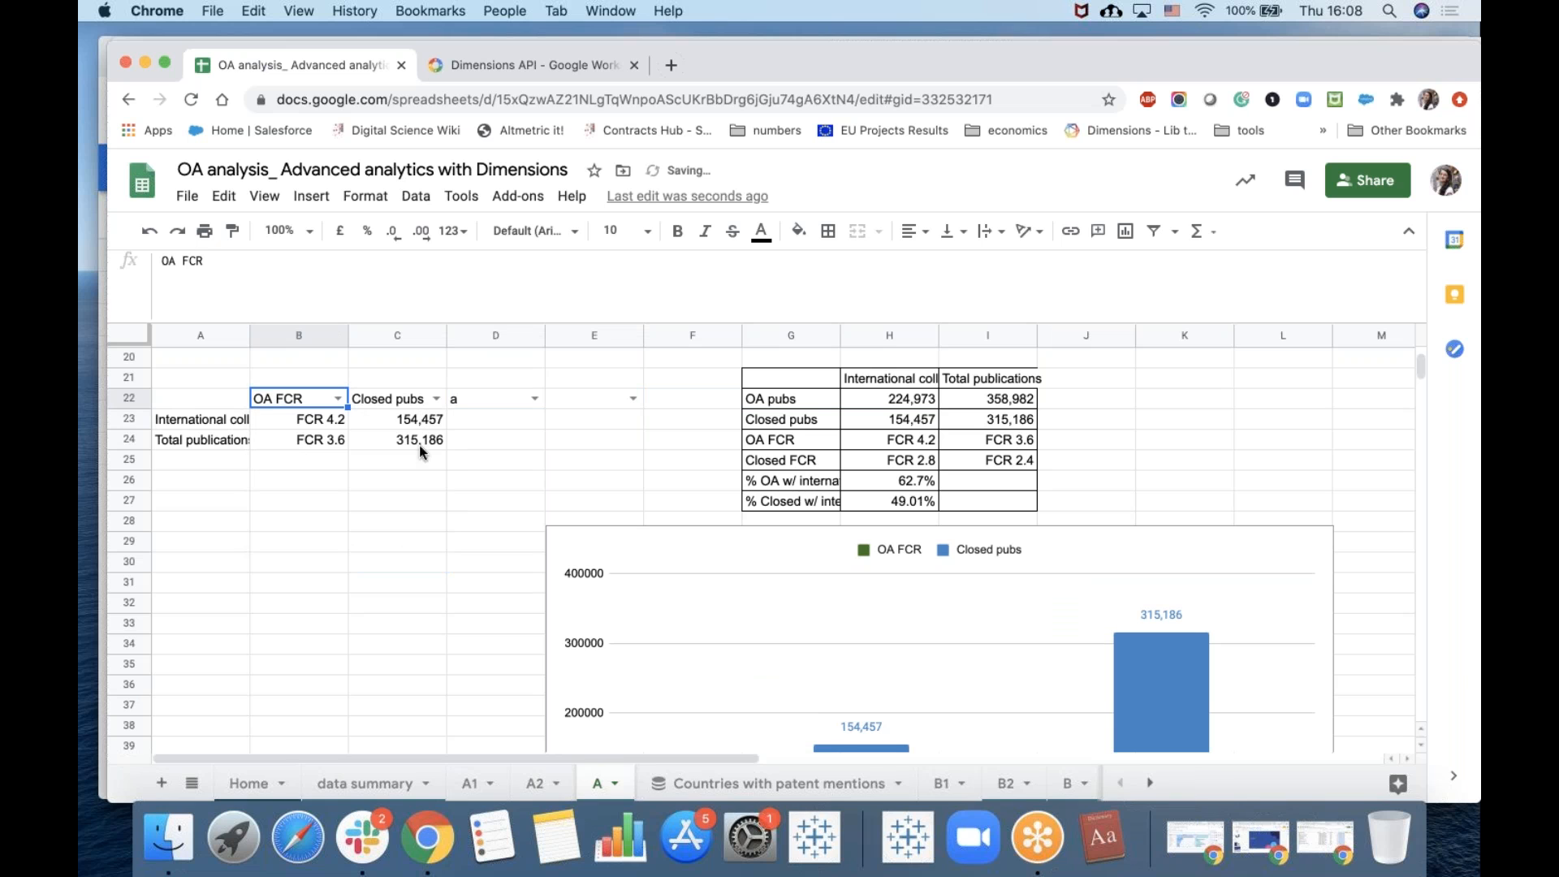
{"action": "scroll", "coordinate": [402, 560], "scroll_direction": "down", "scroll_amount": 1}
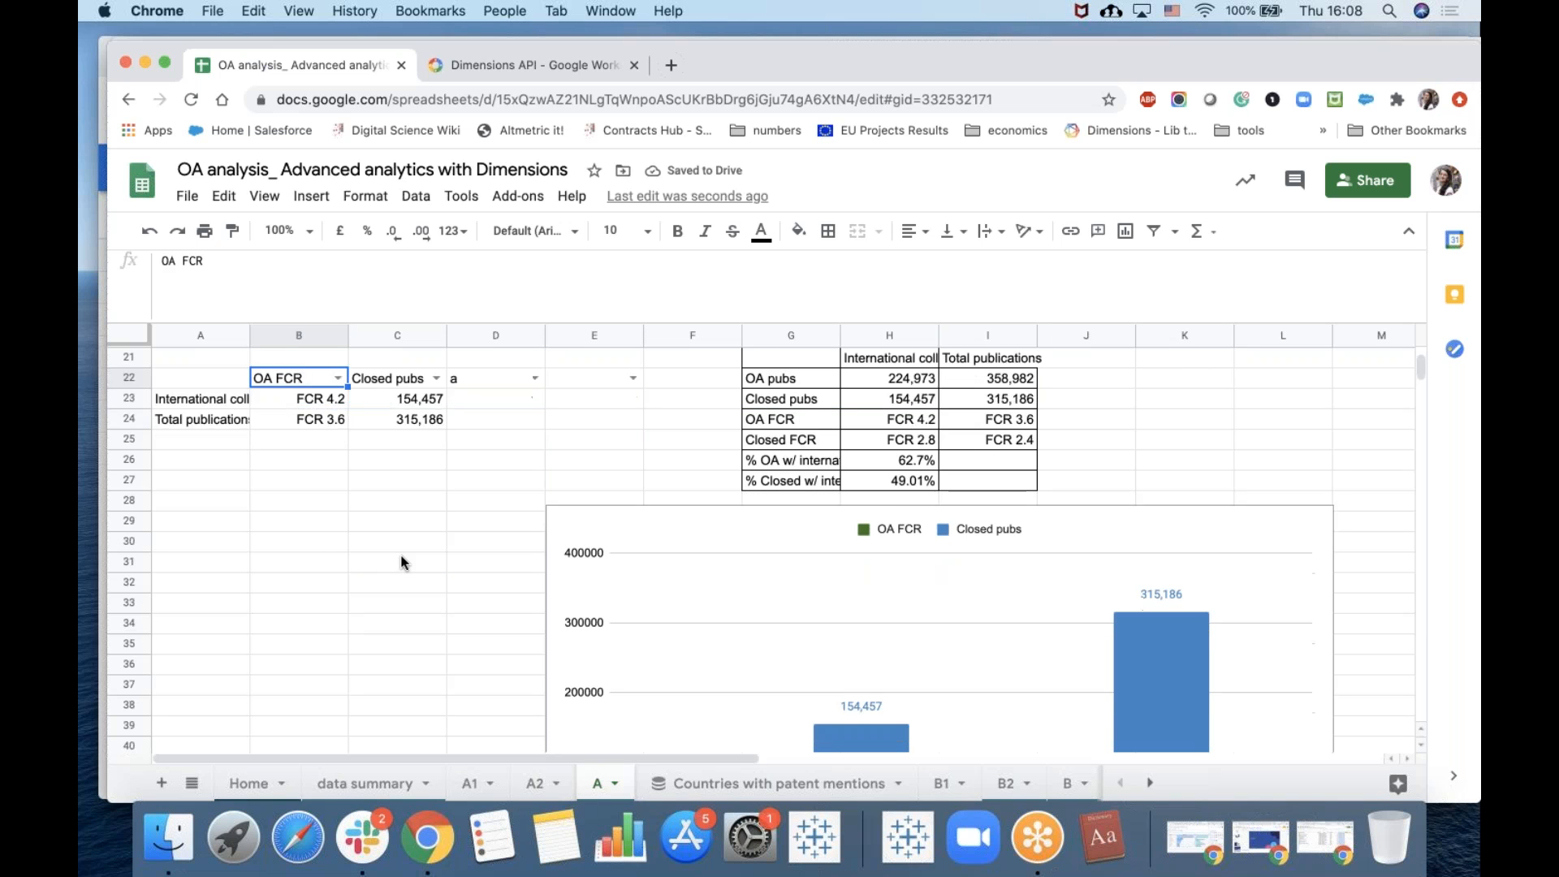
{"action": "left_click", "coordinate": [221, 402]}
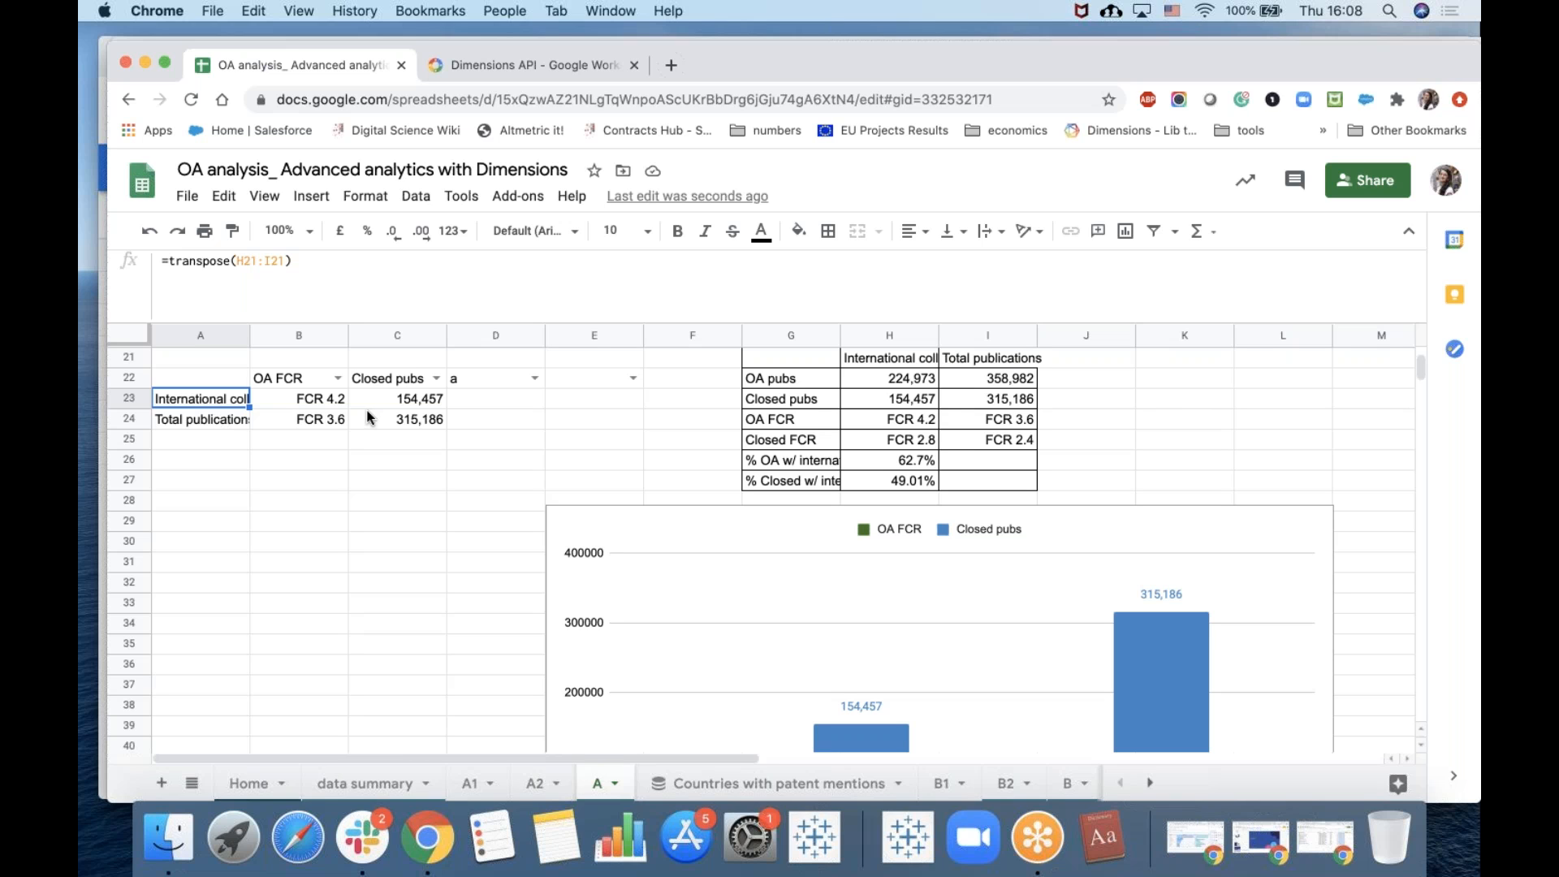
{"action": "left_click", "coordinate": [322, 377]}
{"action": "key", "text": "Return"}
{"action": "left_click", "coordinate": [408, 379]}
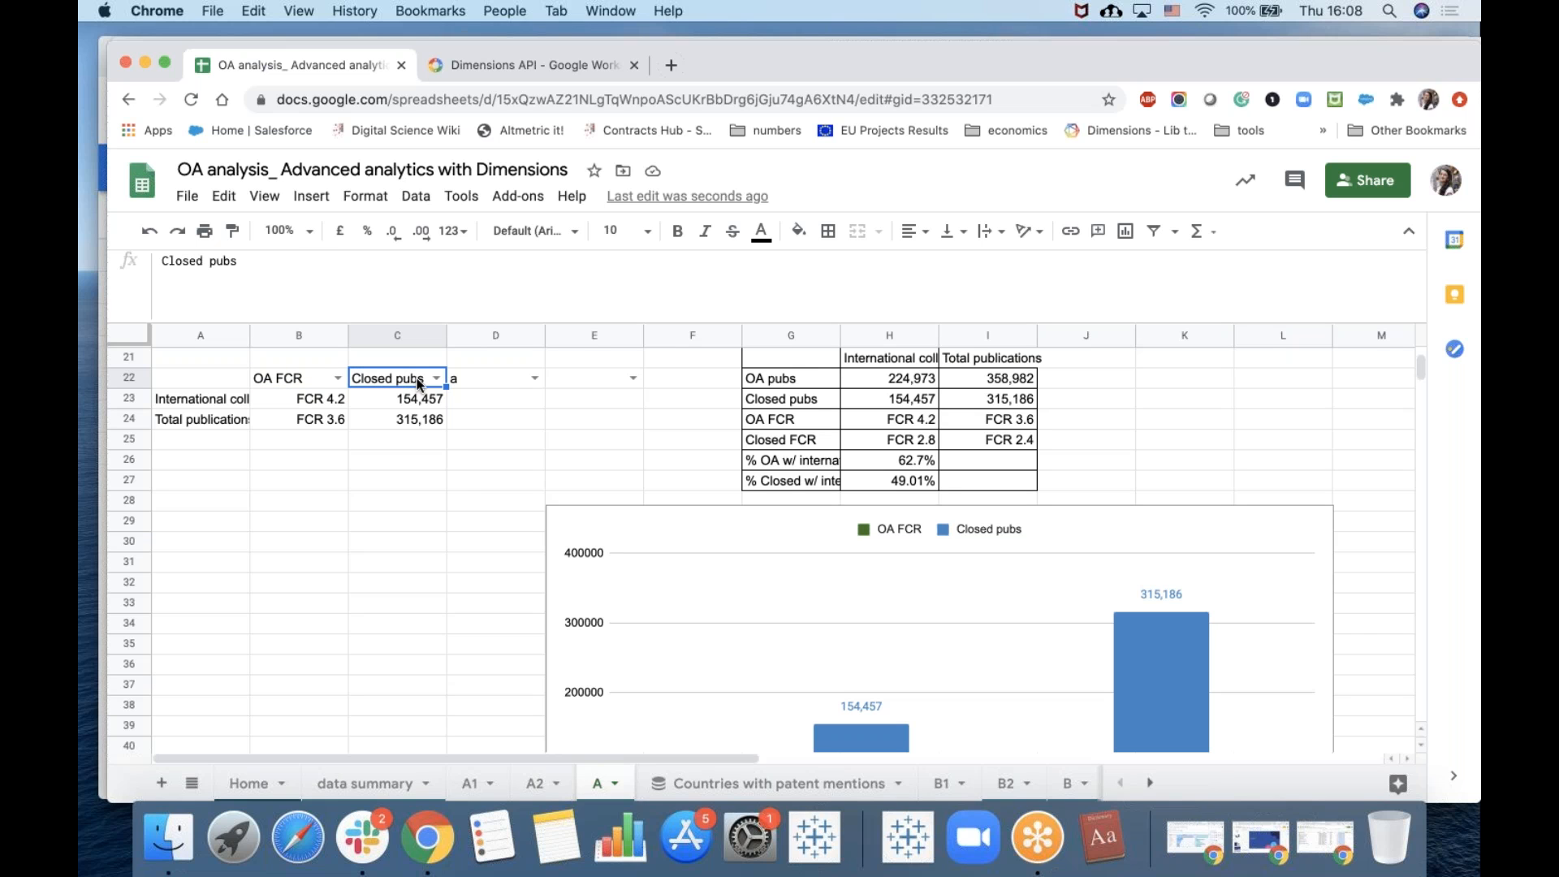
{"action": "left_click", "coordinate": [438, 378]}
{"action": "left_click", "coordinate": [424, 480]}
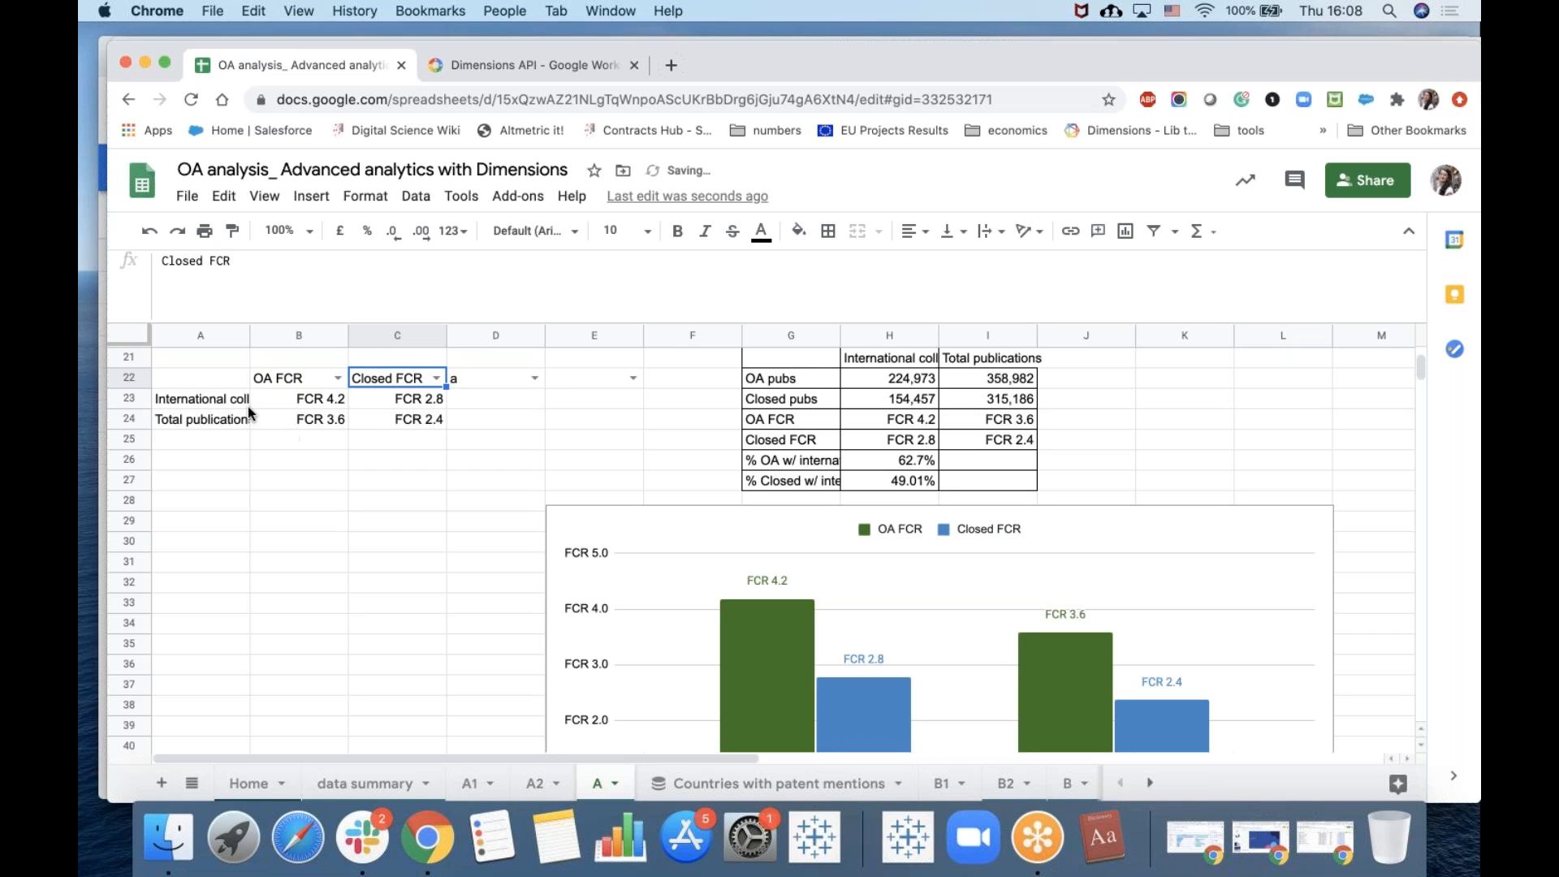
Review the updated FCR comparison chart below the table.
{"action": "scroll", "coordinate": [475, 610], "scroll_direction": "down", "scroll_amount": 1}
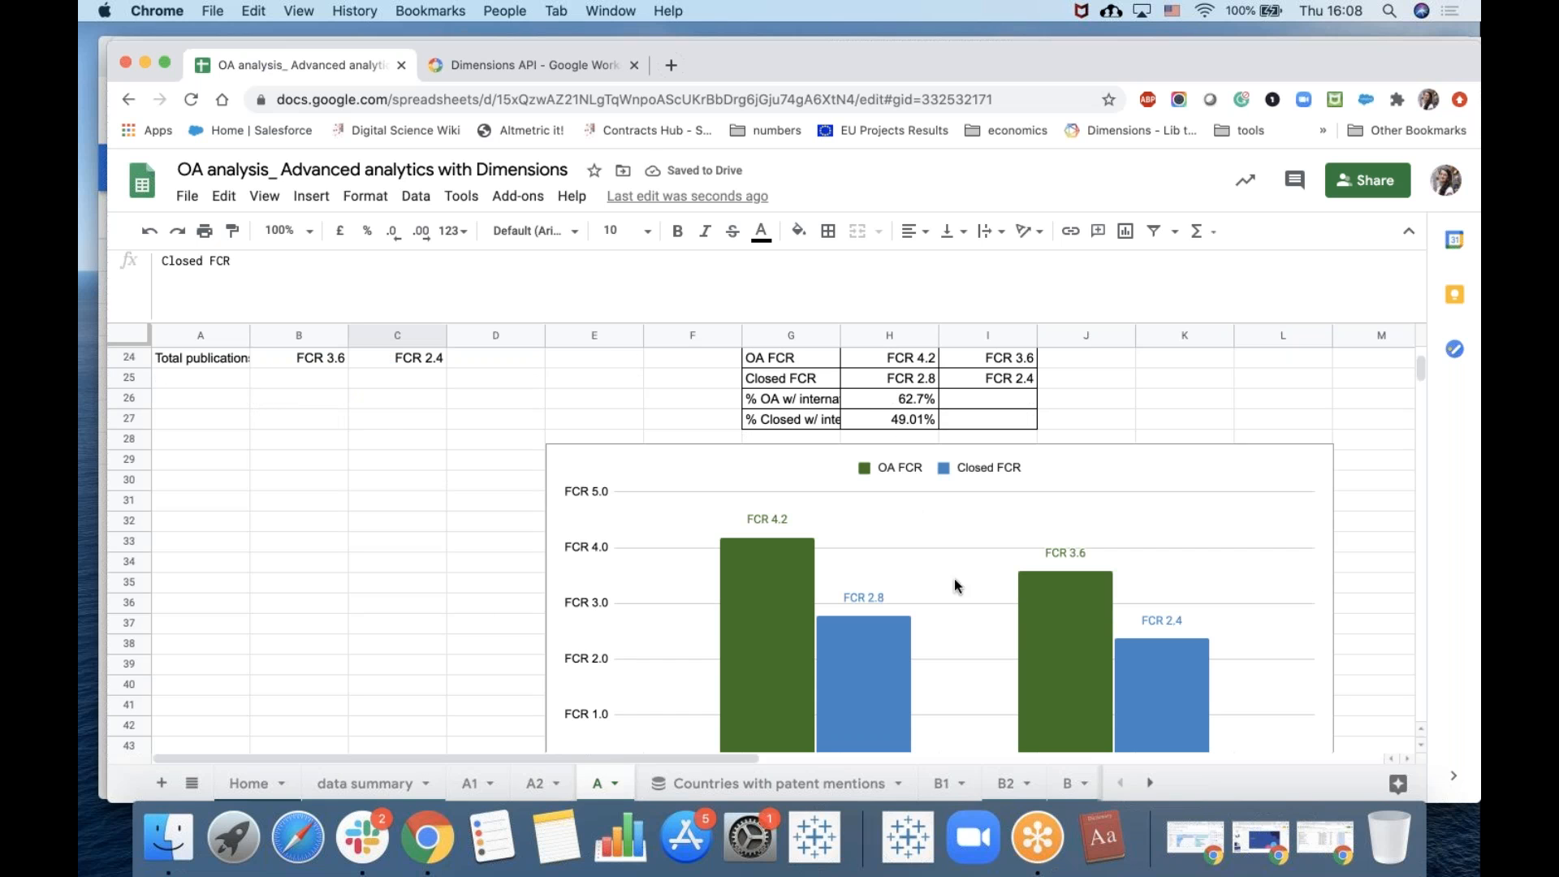
{"action": "scroll", "coordinate": [1064, 568], "scroll_direction": "down", "scroll_amount": 2}
{"action": "scroll", "coordinate": [1007, 601], "scroll_direction": "up", "scroll_amount": 2}
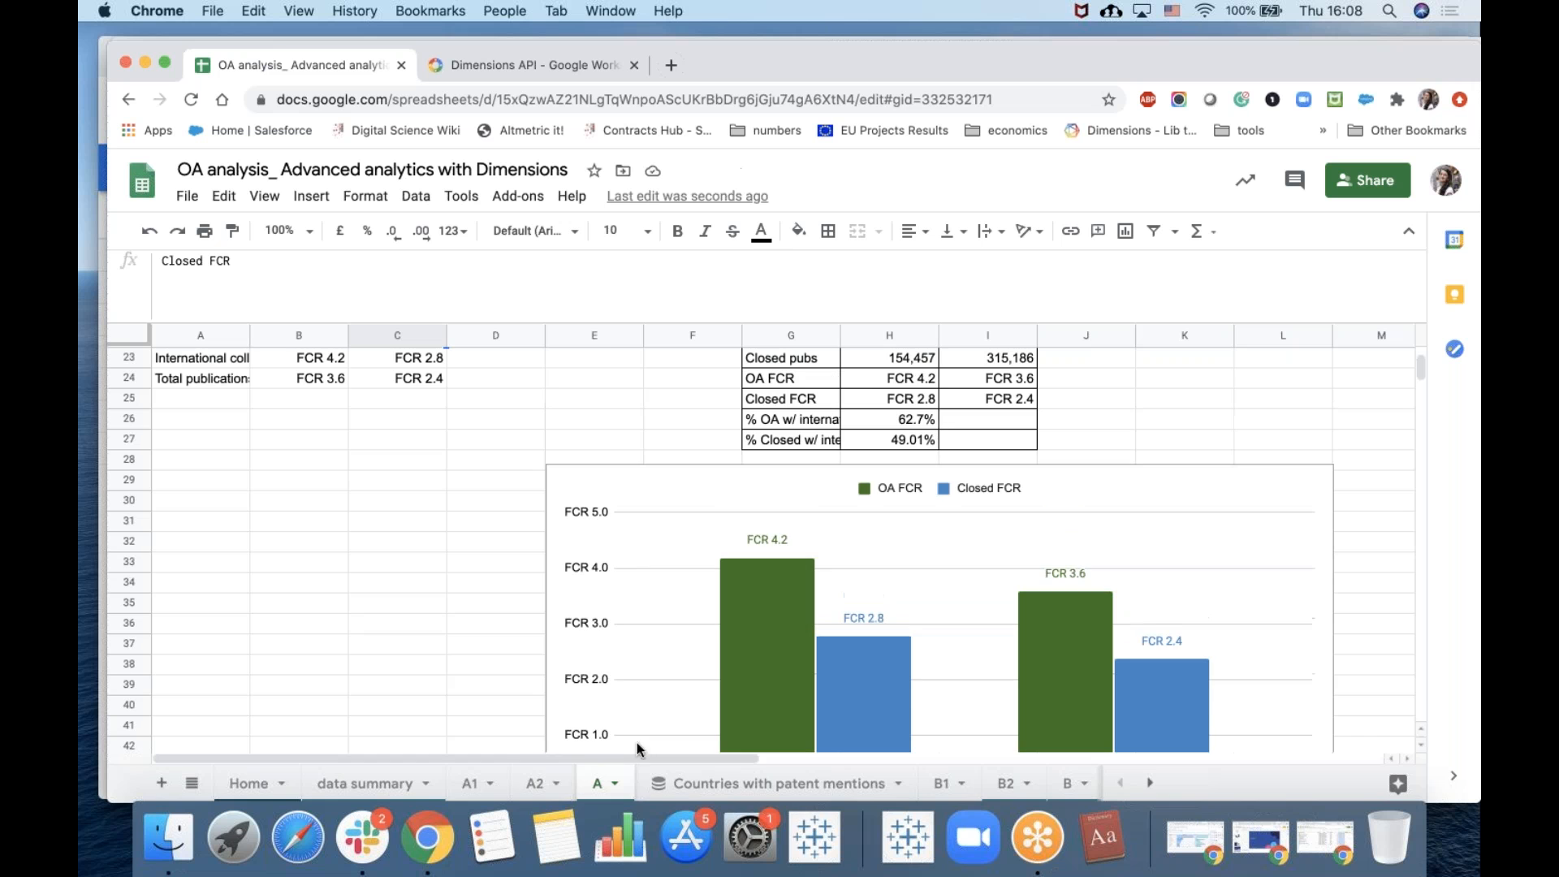
Examine the A2 sheet's dimensions() formula for OA publications with international collaboration by year, including its Home!G8 reference.
{"action": "left_click", "coordinate": [537, 782]}
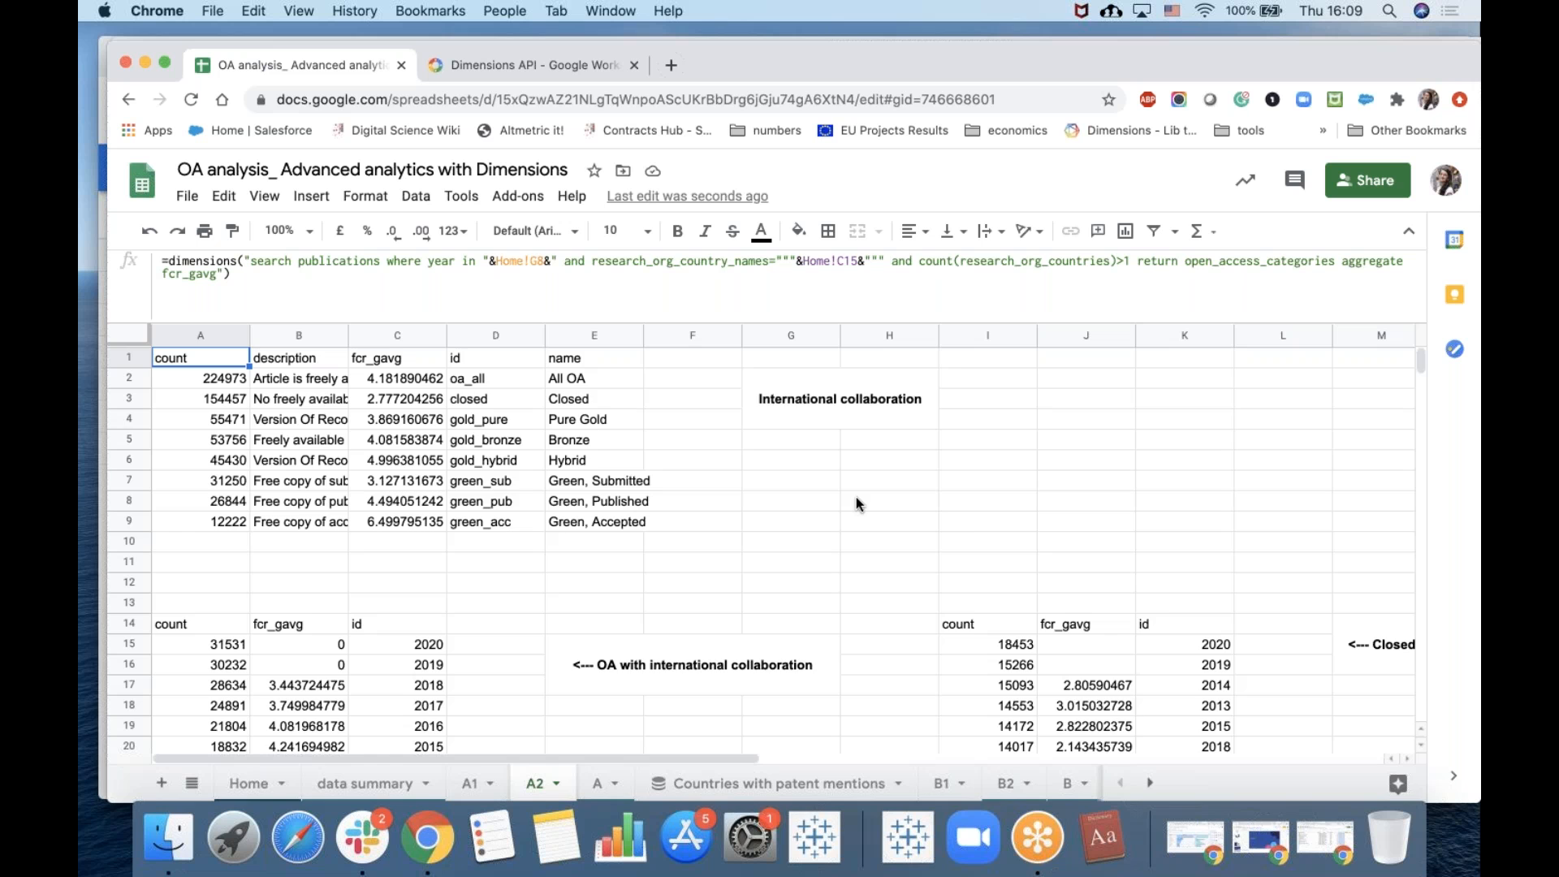
{"action": "scroll", "coordinate": [856, 497], "scroll_direction": "down", "scroll_amount": 4}
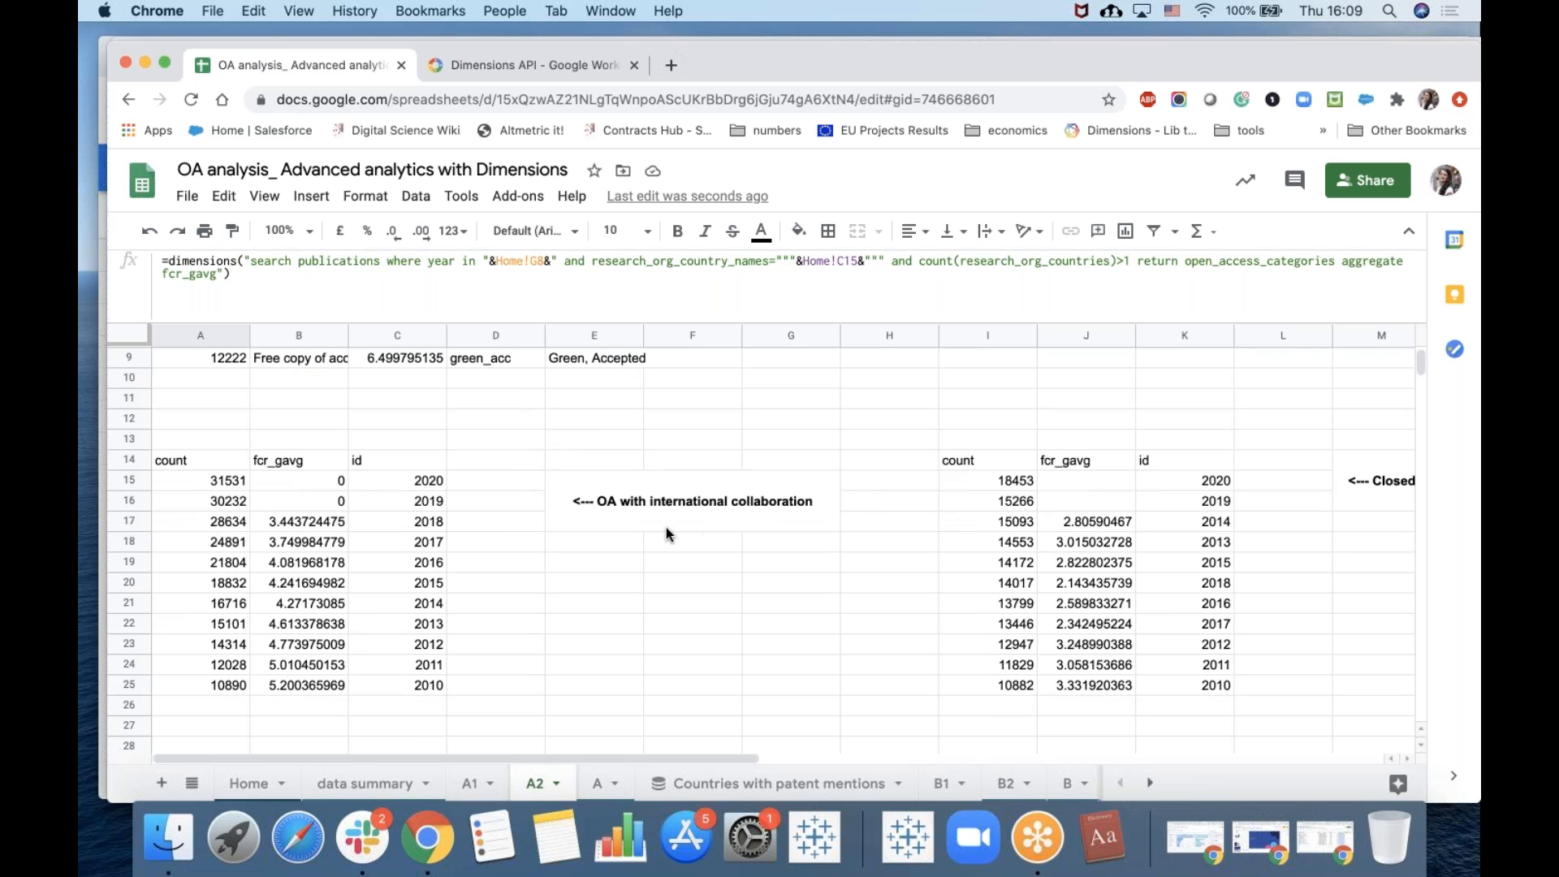
{"action": "left_click", "coordinate": [609, 498]}
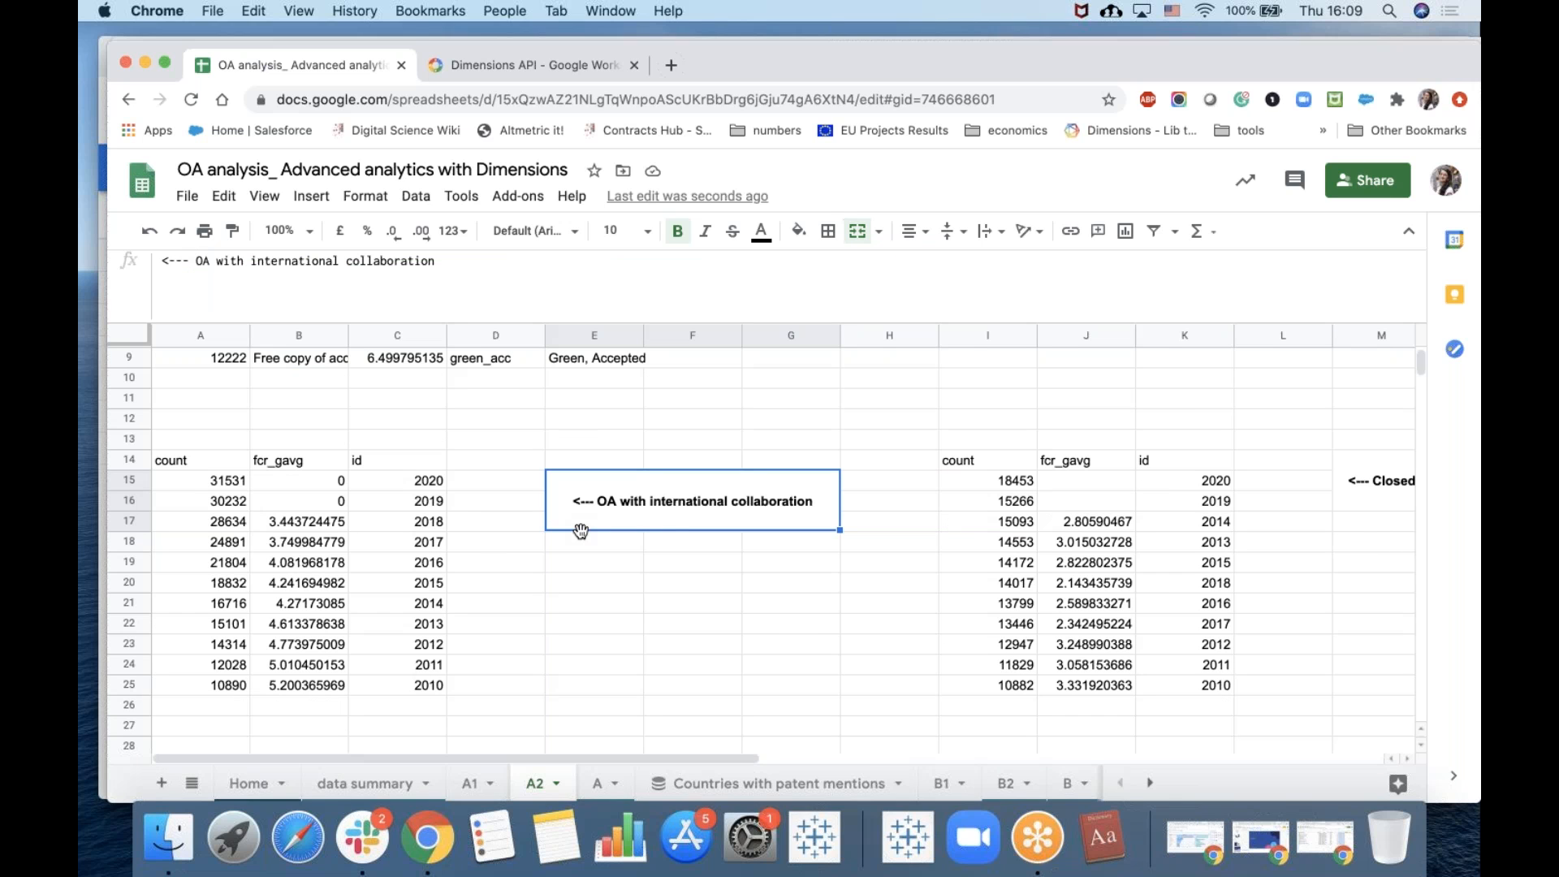
{"action": "left_click", "coordinate": [201, 468]}
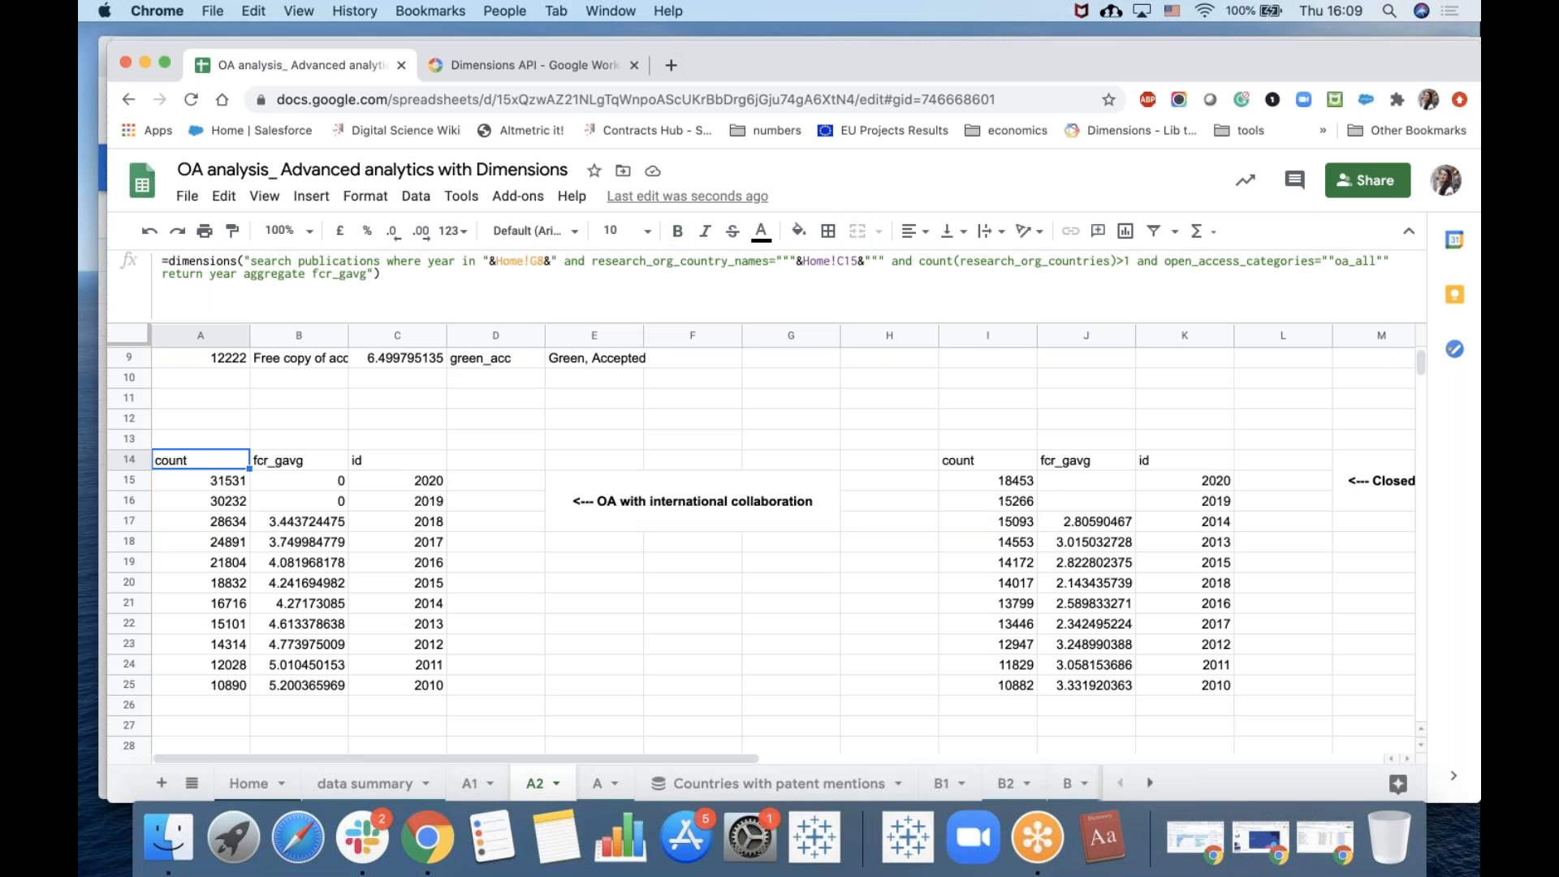
{"action": "left_click", "coordinate": [505, 261]}
{"action": "left_click_drag", "start_coordinate": [505, 262], "coordinate": [493, 264]}
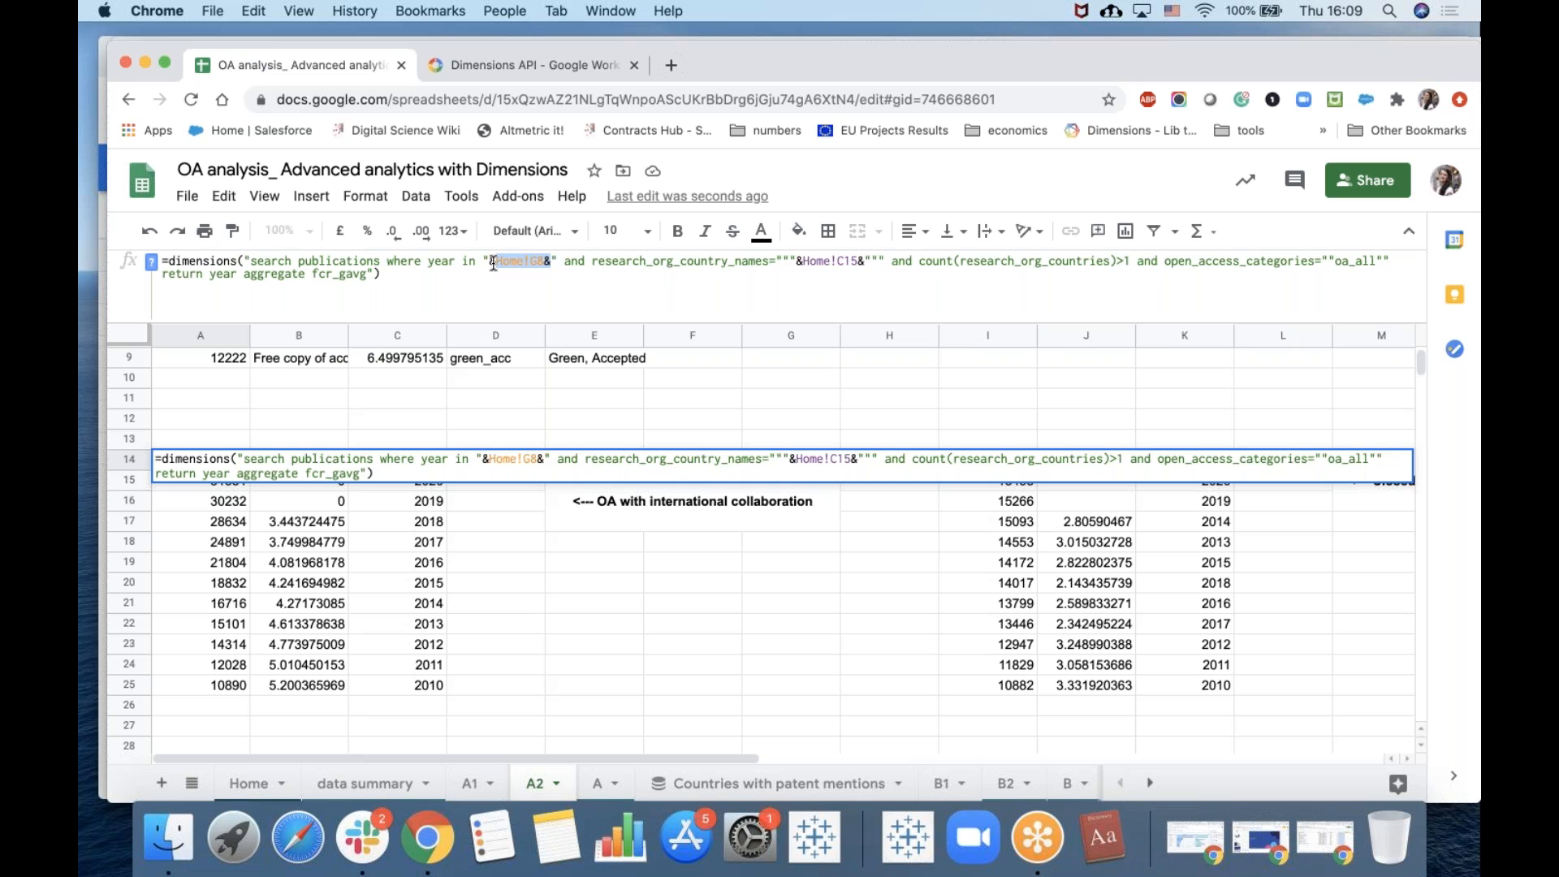
Open the BigQuery query editor for the Countries with patent mentions connected sheet and review its SQL query.
{"action": "left_click", "coordinate": [767, 783]}
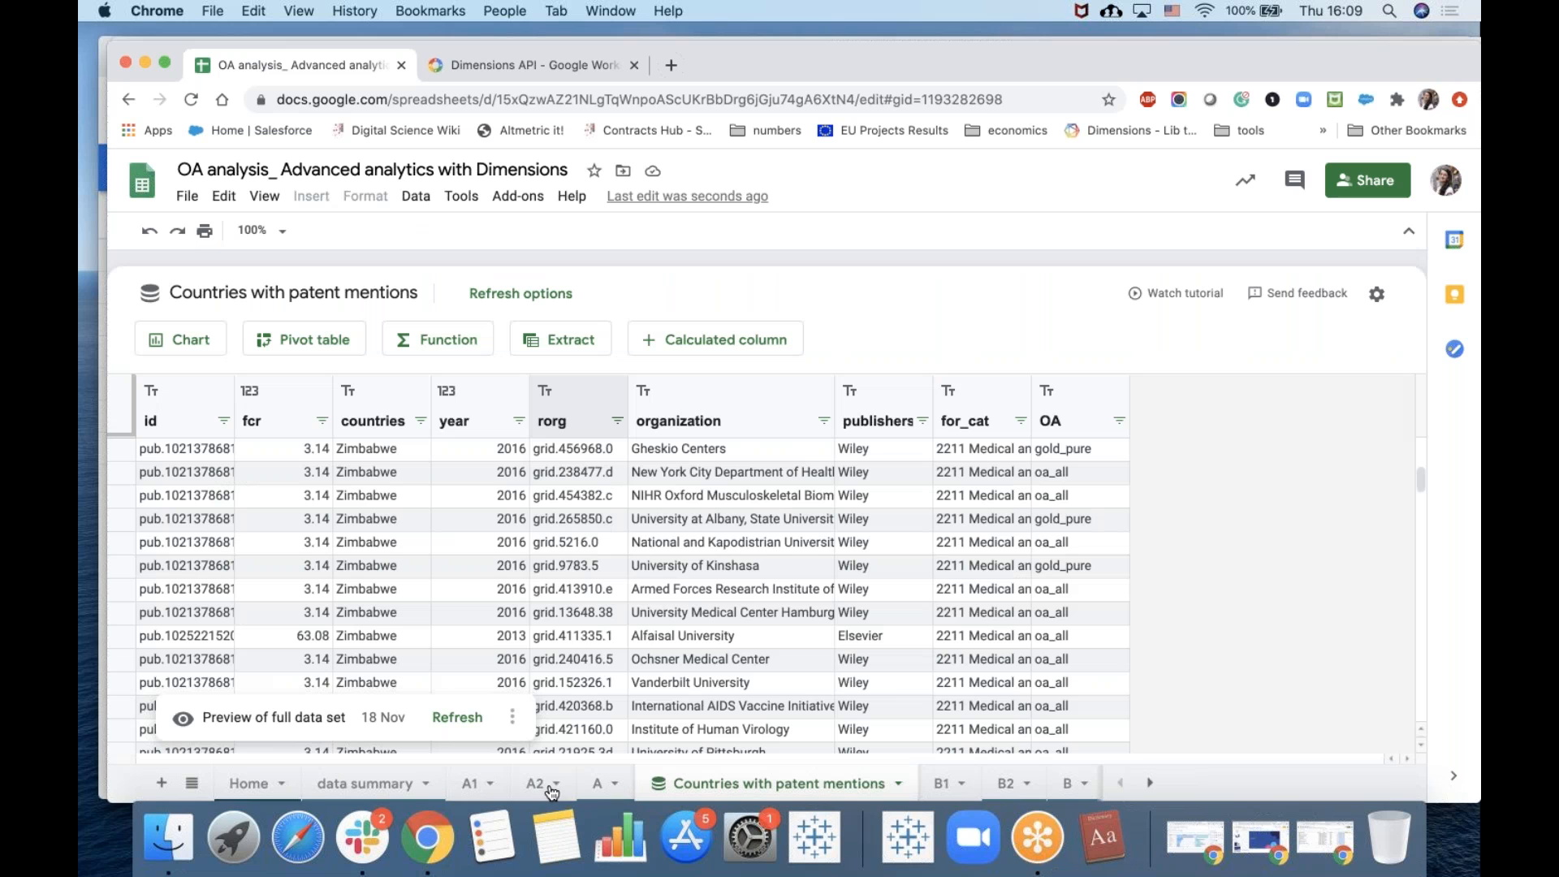
{"action": "left_click", "coordinate": [512, 717]}
{"action": "left_click", "coordinate": [640, 529]}
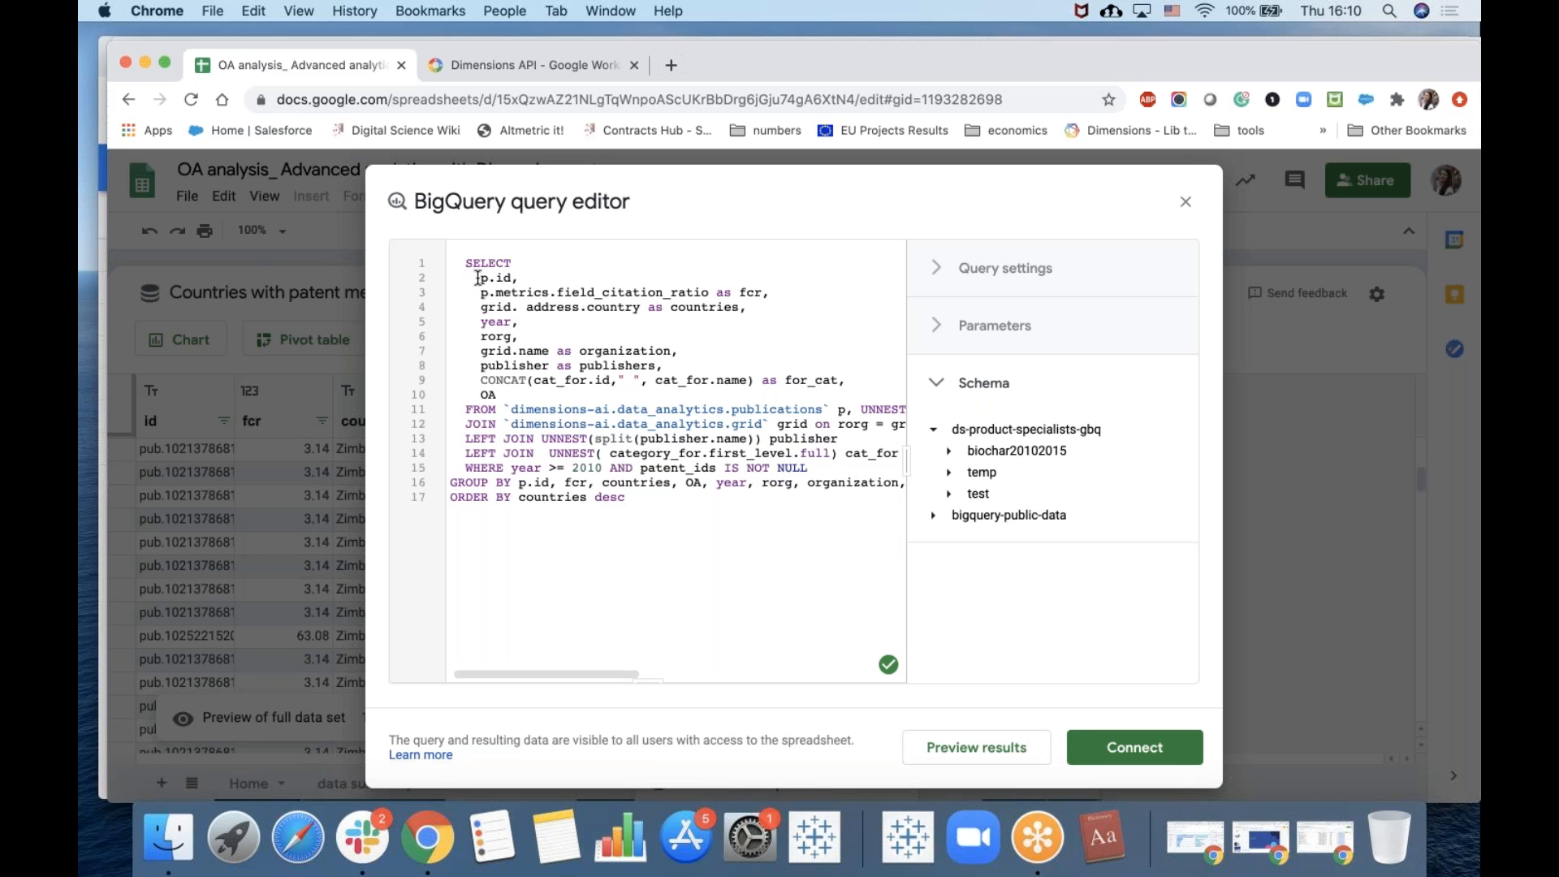
{"action": "left_click_drag", "start_coordinate": [477, 274], "coordinate": [650, 386]}
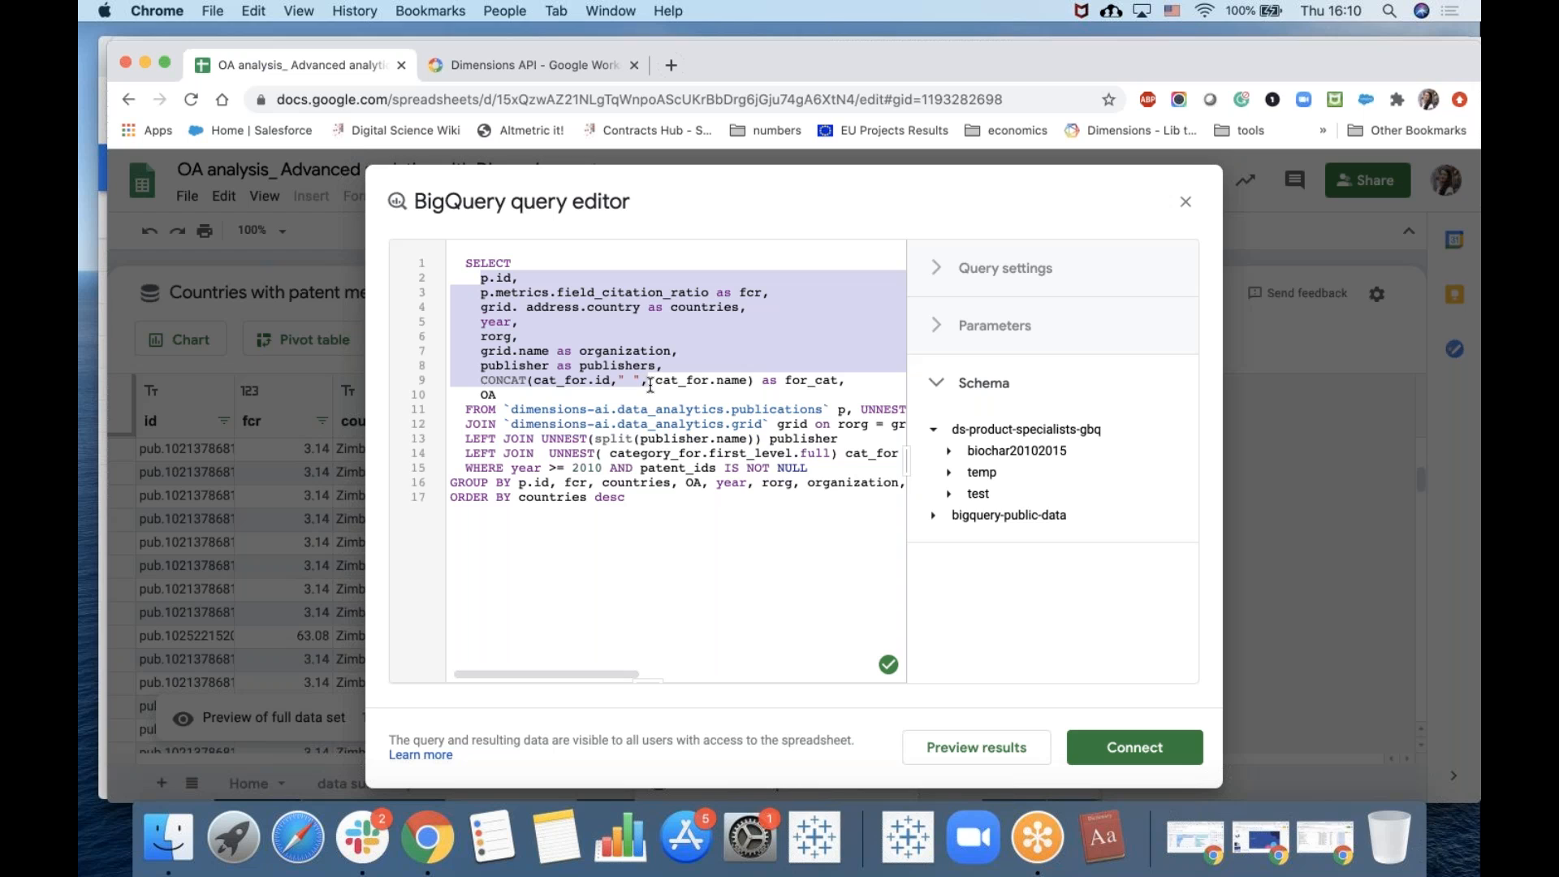
{"action": "left_click_drag", "start_coordinate": [460, 409], "coordinate": [623, 407]}
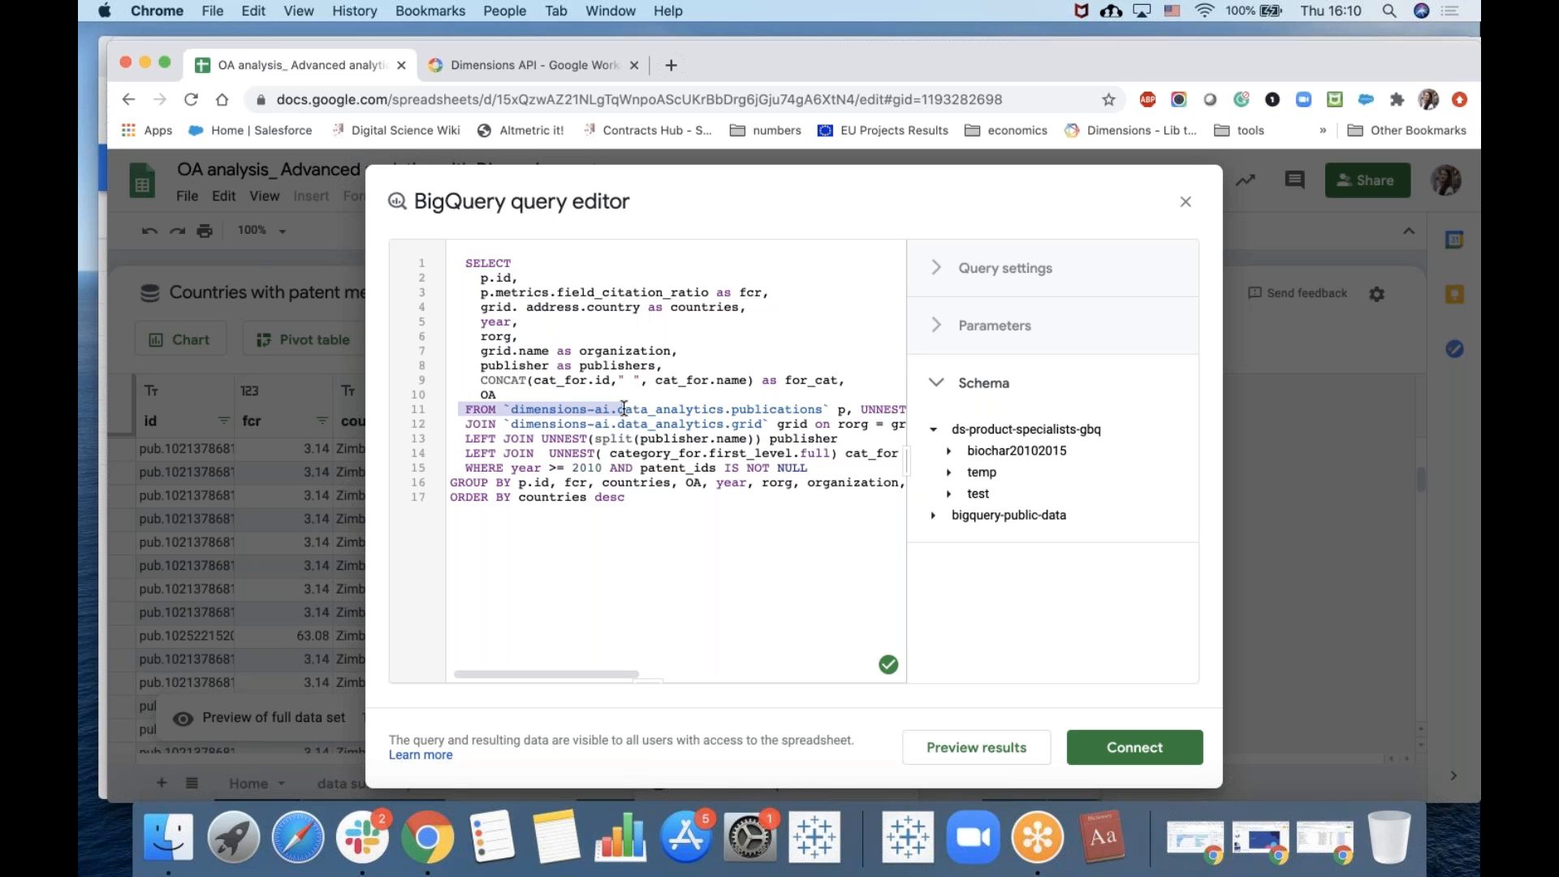
{"action": "left_click_drag", "start_coordinate": [624, 407], "coordinate": [617, 409]}
{"action": "left_click", "coordinate": [1185, 202]}
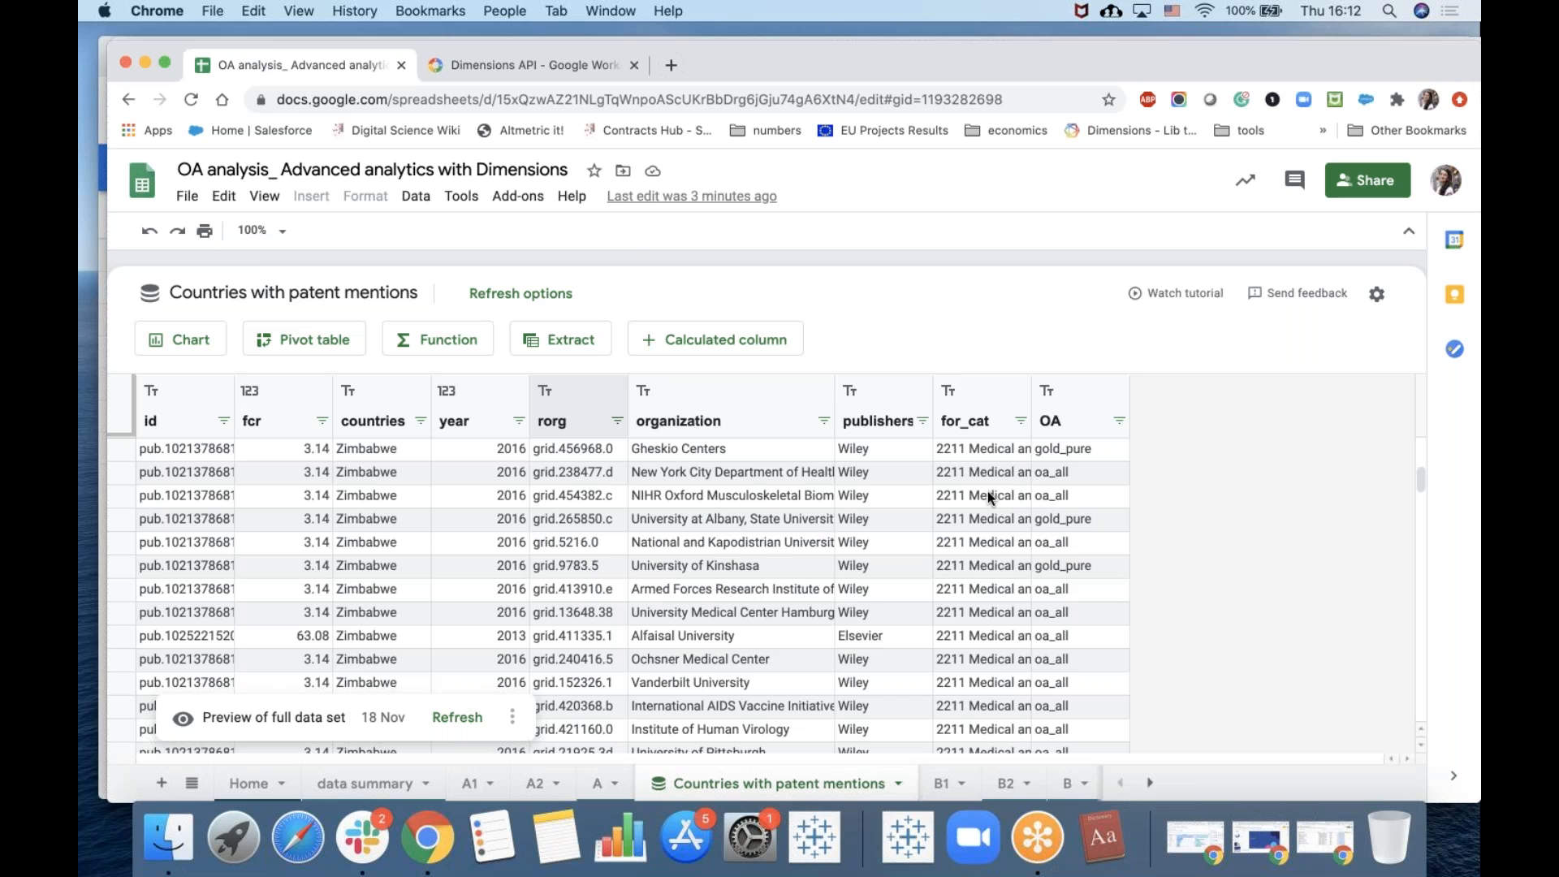
Inspect the for_cat and OA values in the connected sheet's rows and glance at the Create pivot table dialog.
{"action": "left_click", "coordinate": [977, 450]}
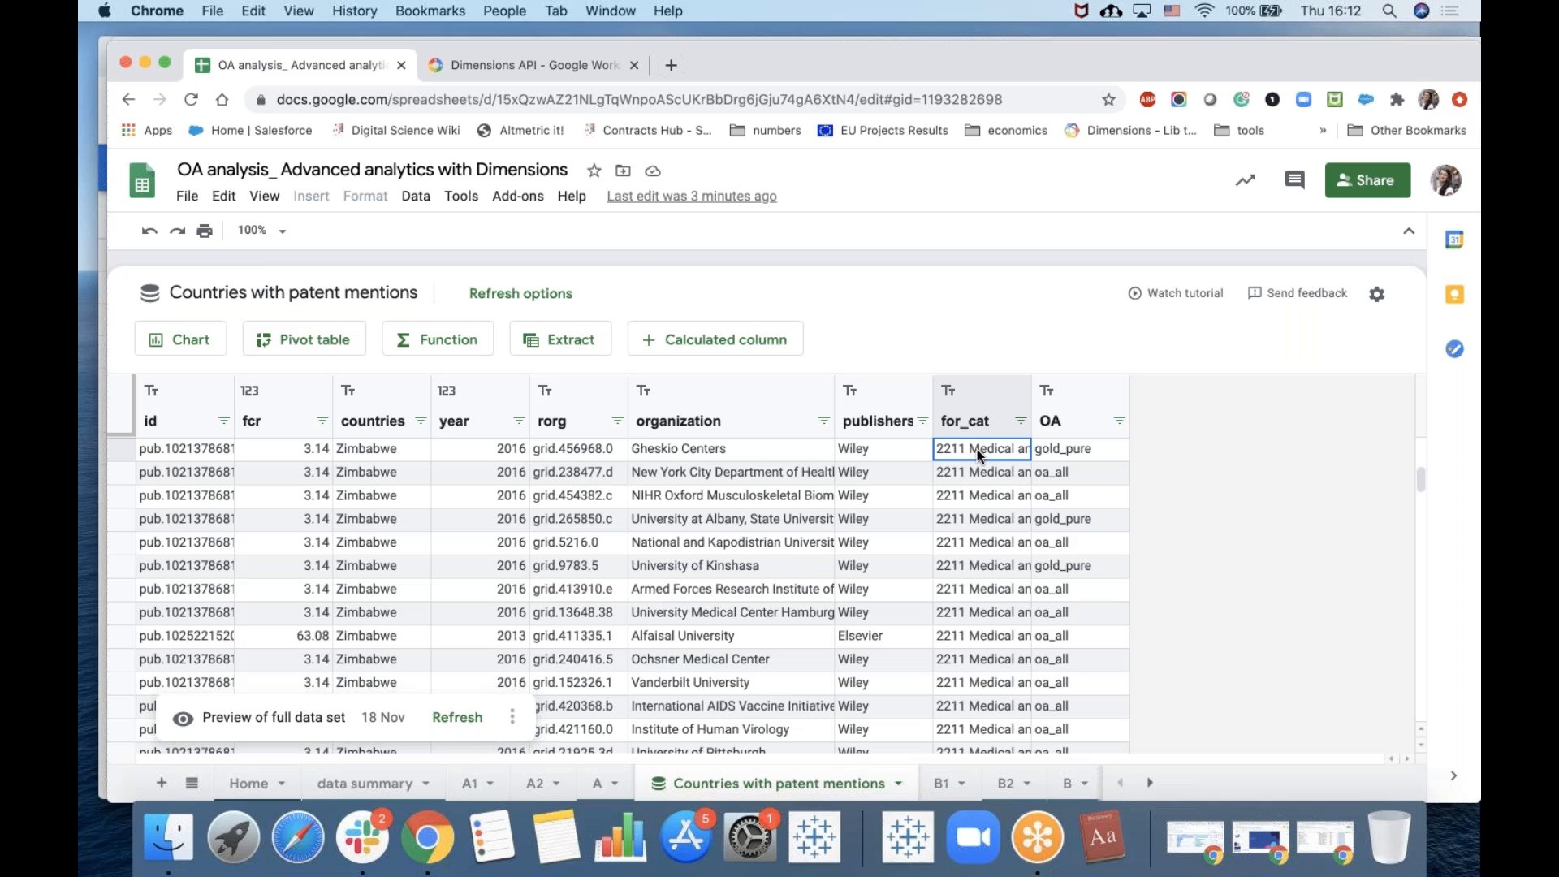
{"action": "left_click", "coordinate": [1062, 449]}
{"action": "left_click", "coordinate": [1068, 474]}
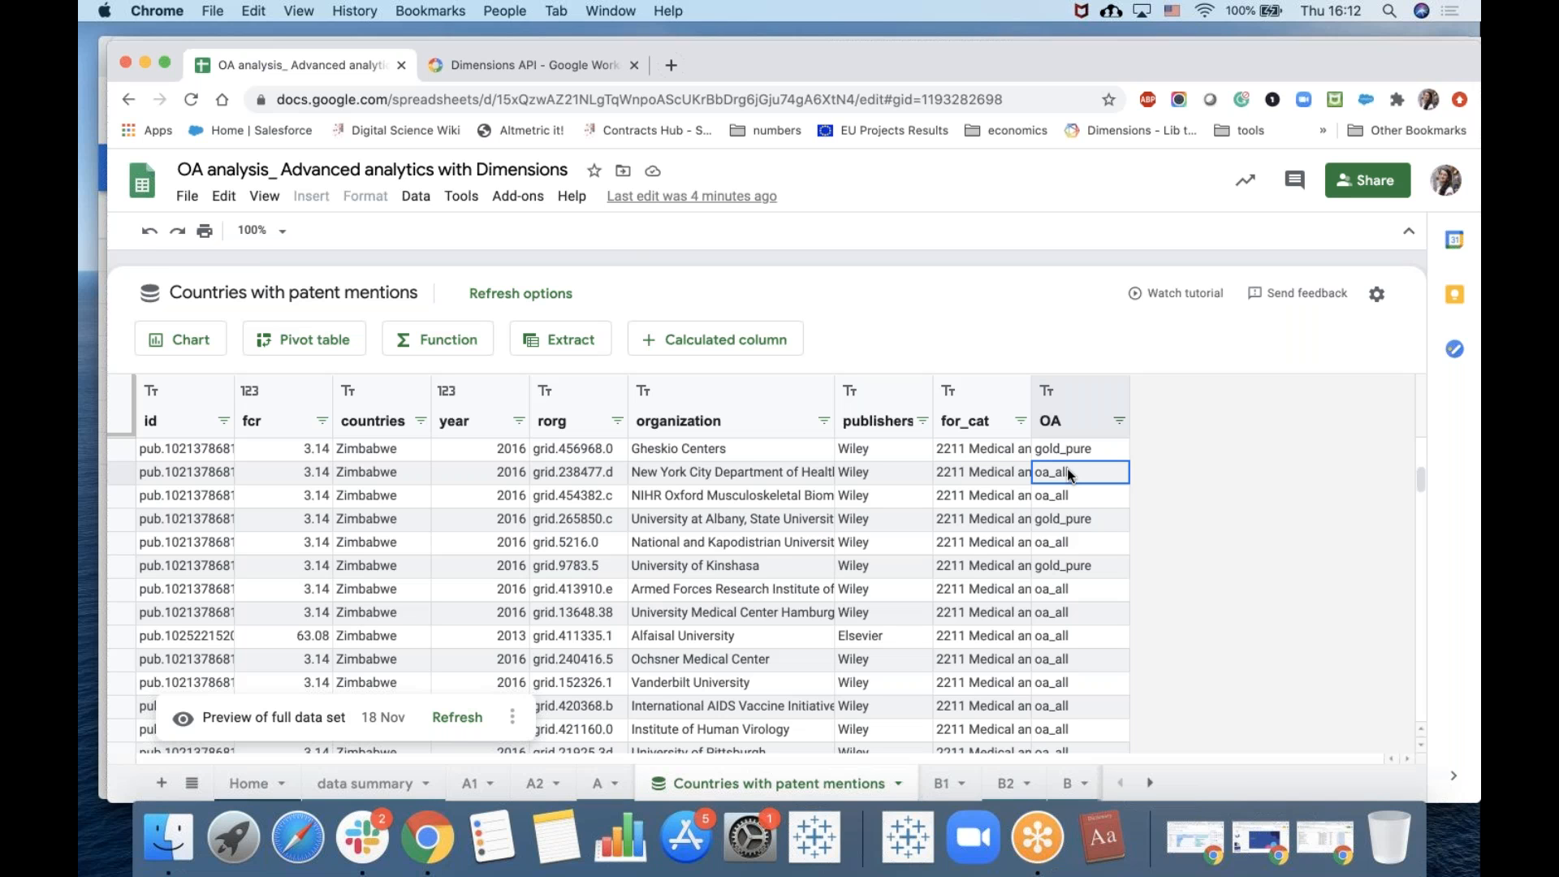
{"action": "left_click", "coordinate": [1087, 524]}
{"action": "left_click", "coordinate": [1070, 568]}
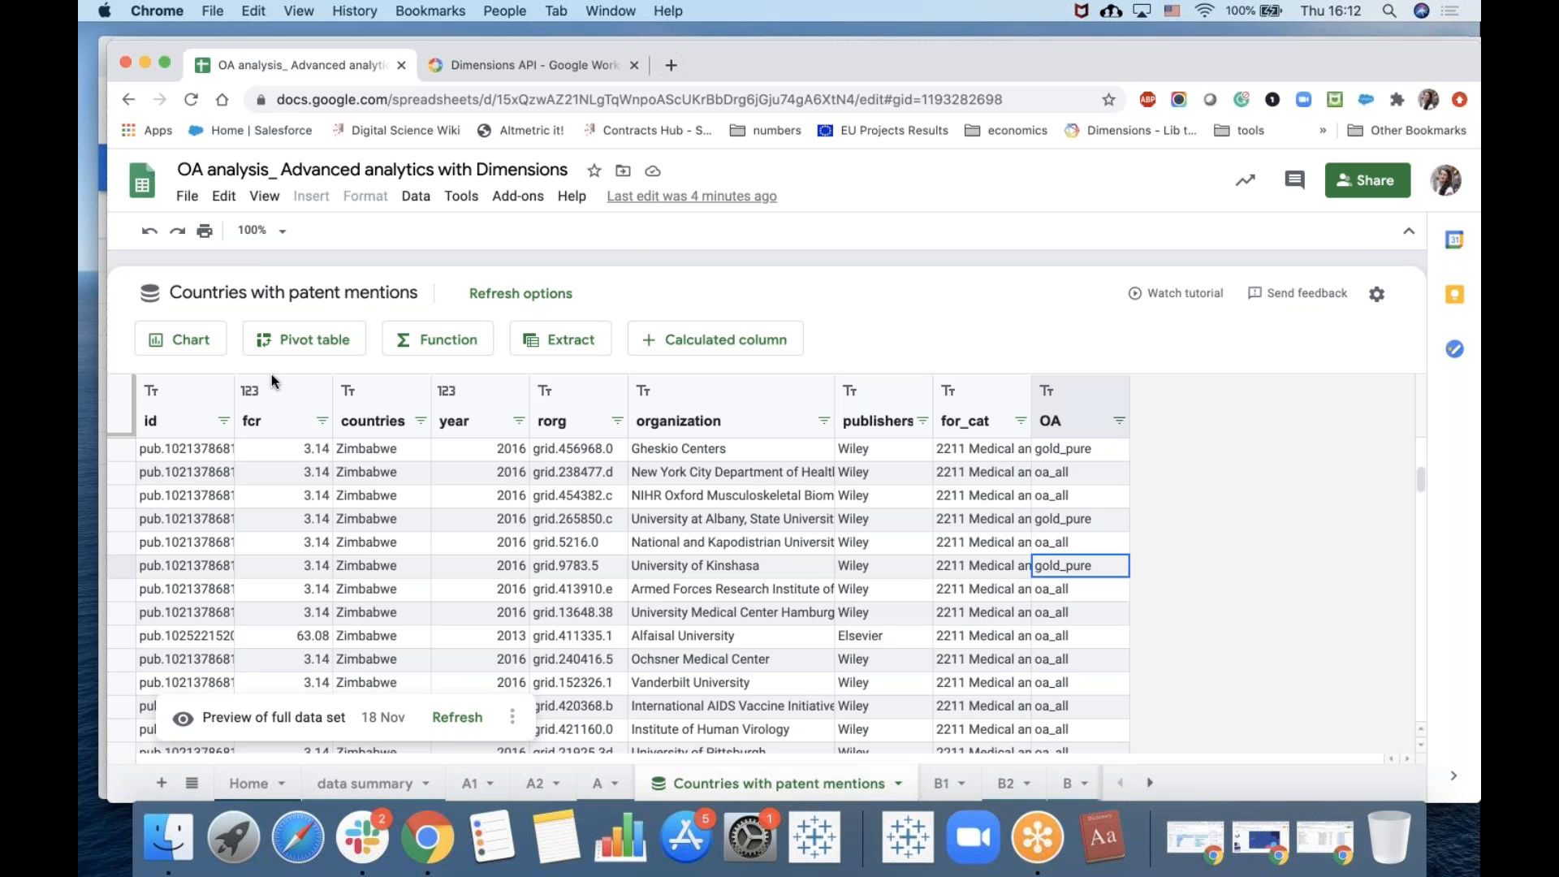
{"action": "left_click", "coordinate": [289, 340]}
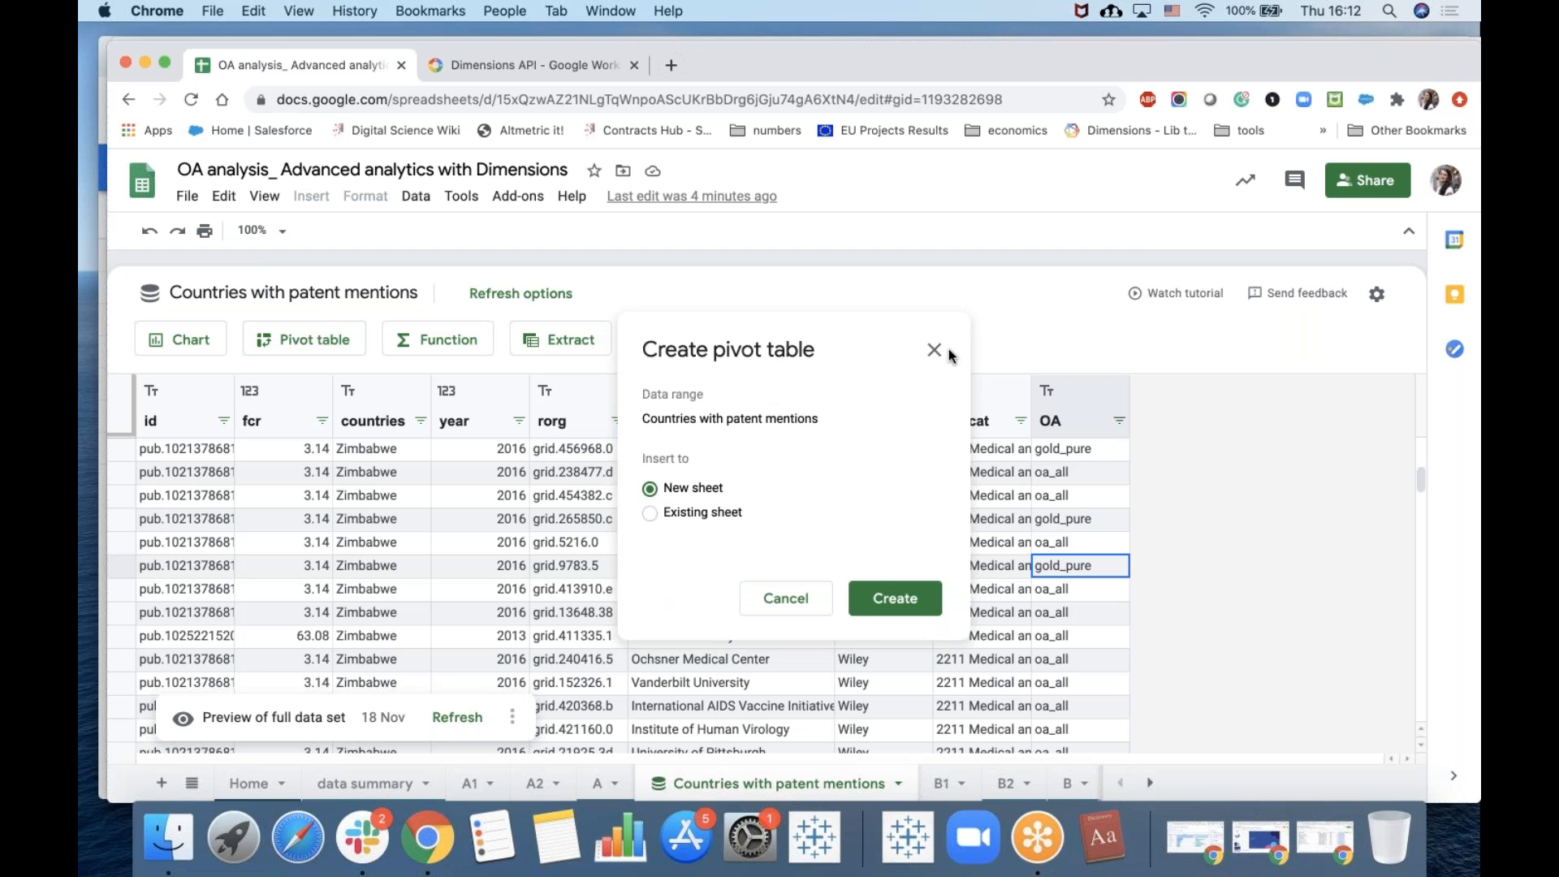
{"action": "left_click", "coordinate": [935, 351]}
Examine the existing pivot table on sheet B1 listing unique publication counts by country and OA category.
{"action": "left_click", "coordinate": [944, 785]}
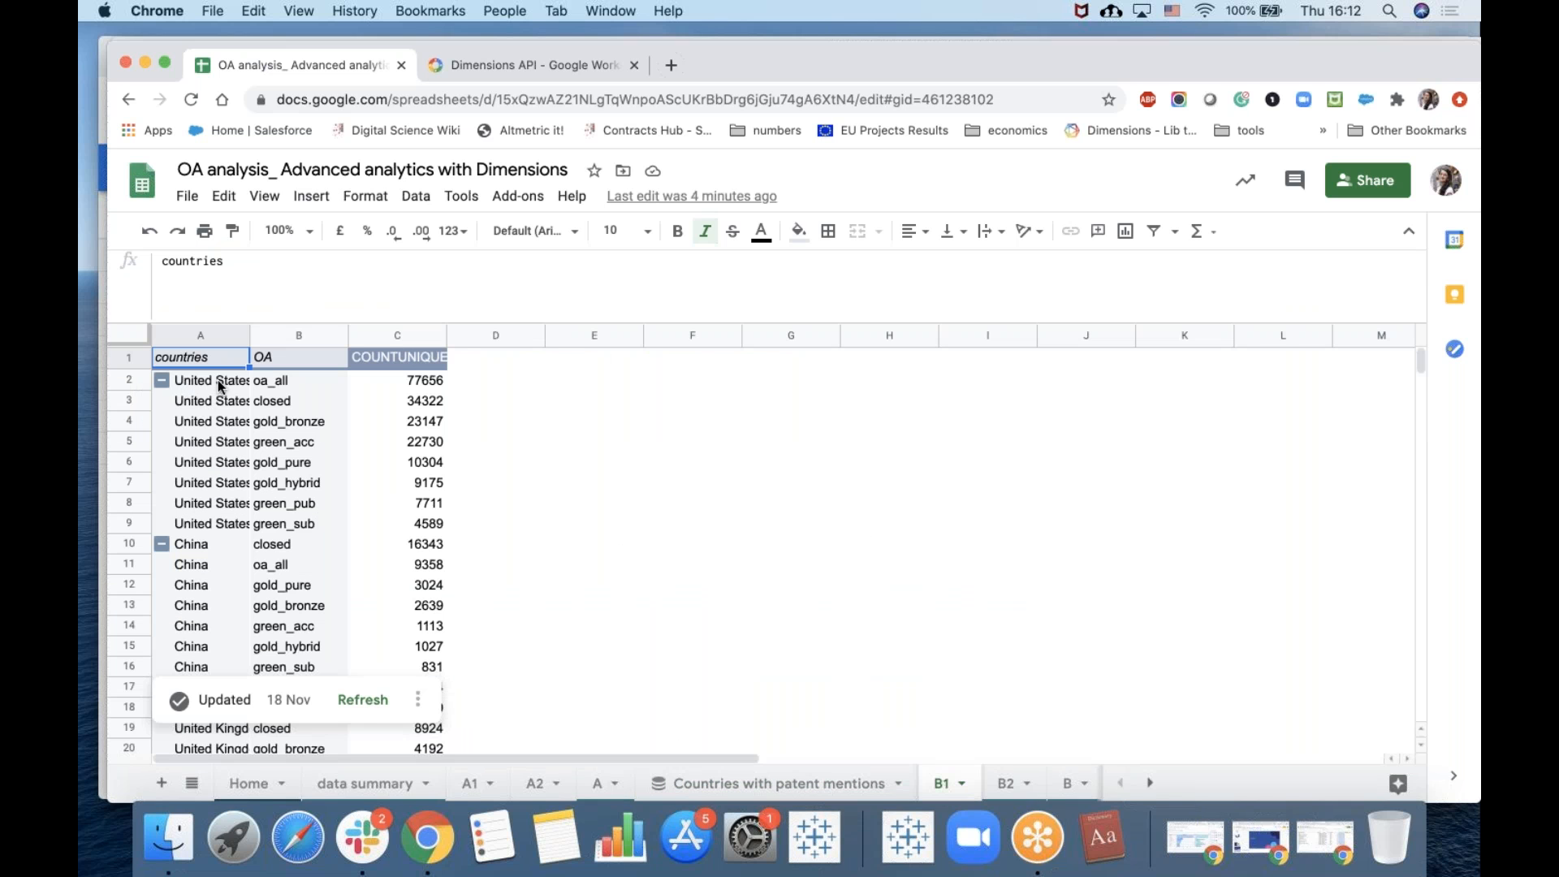
{"action": "left_click", "coordinate": [218, 421]}
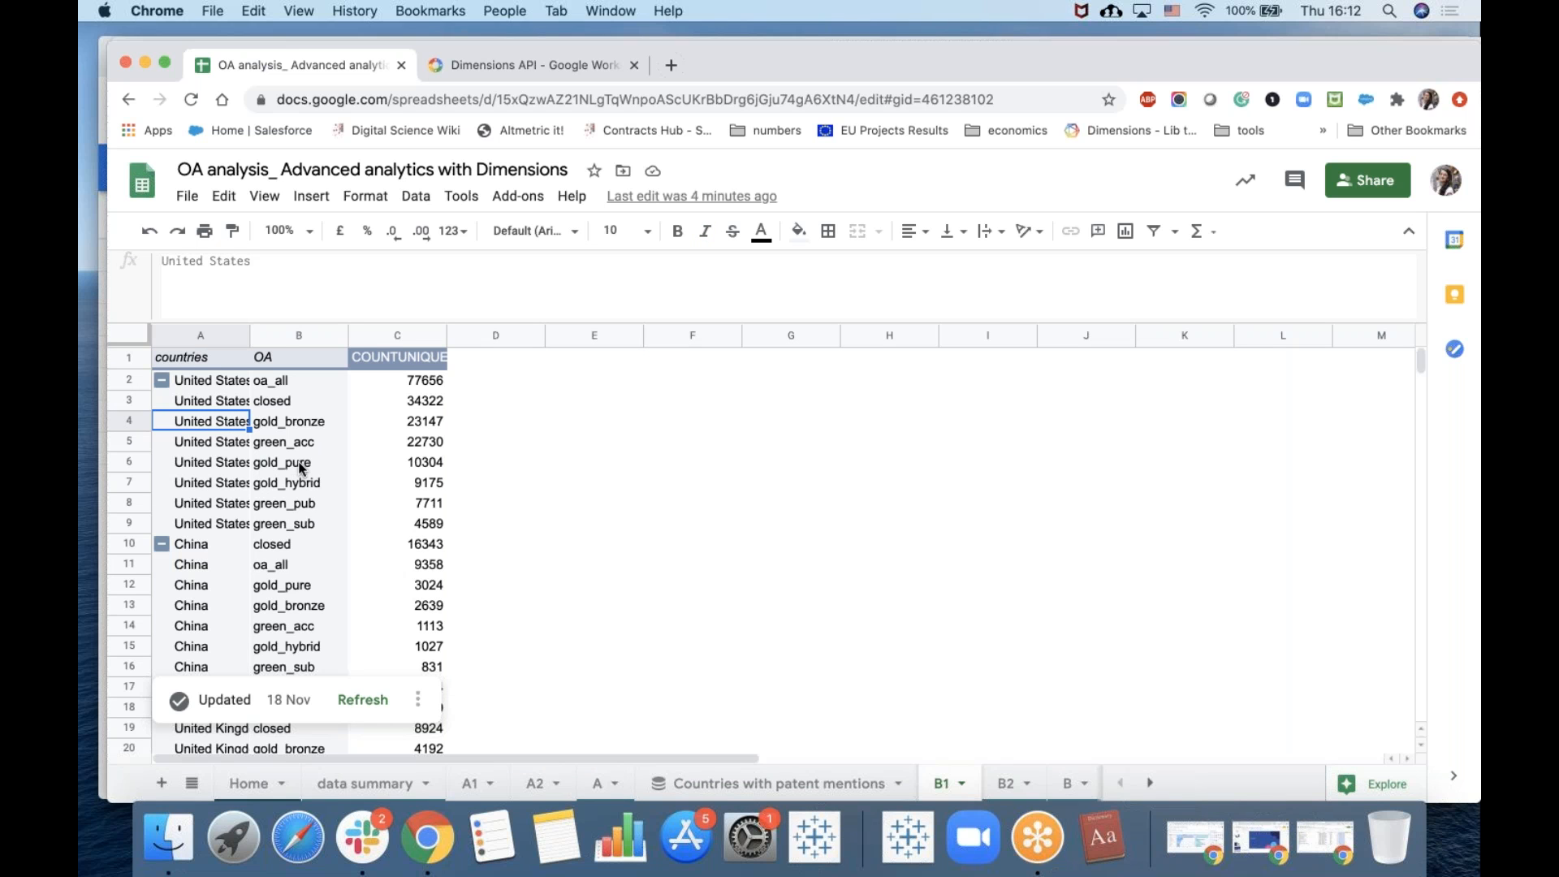
{"action": "left_click", "coordinate": [188, 358]}
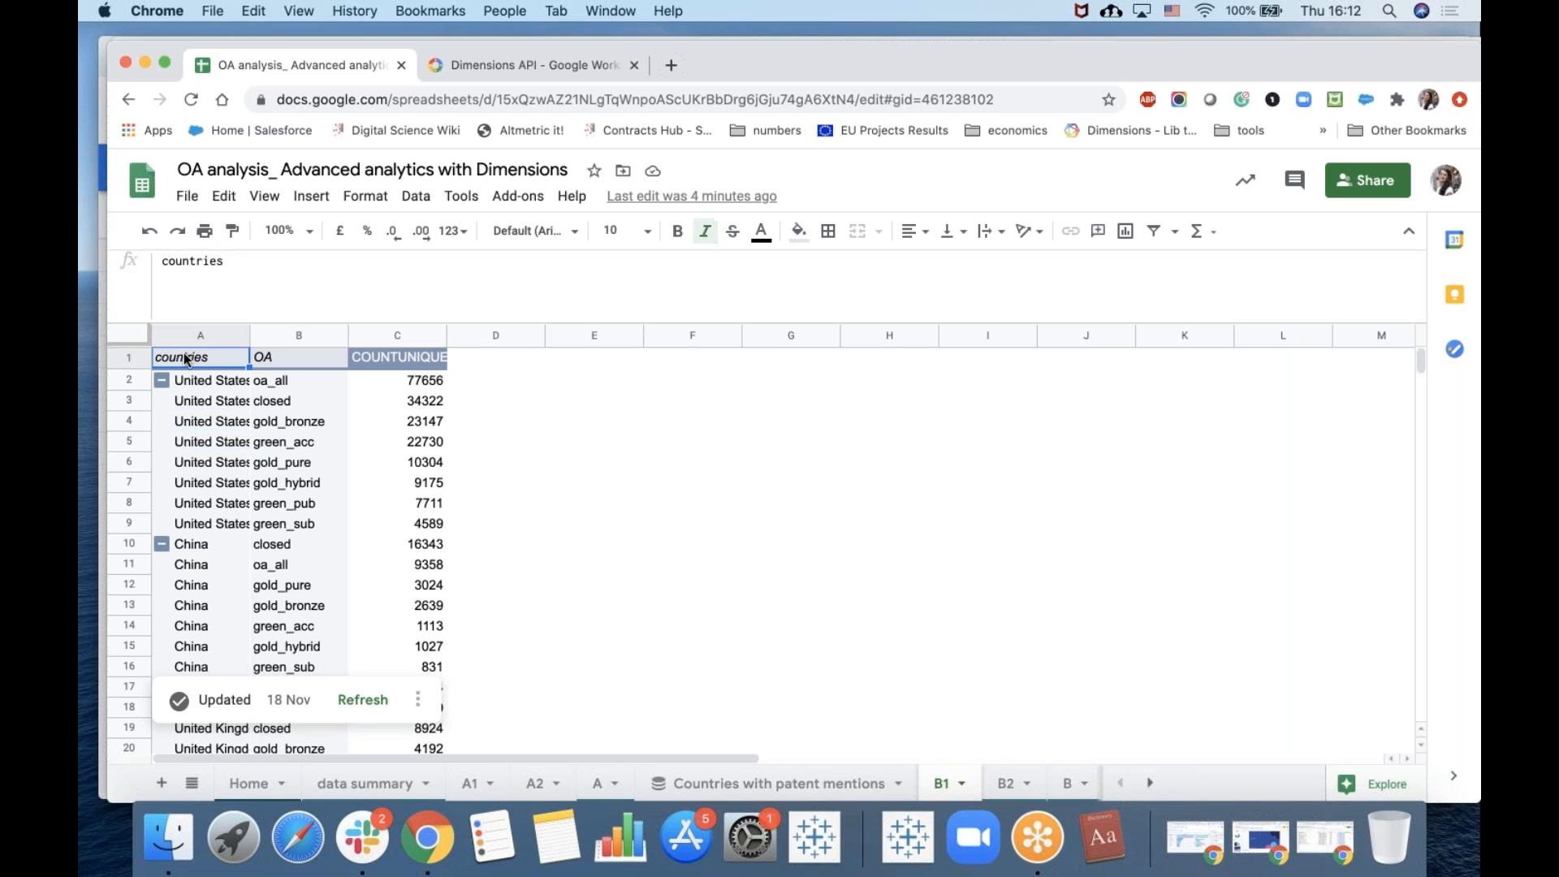
{"action": "left_click", "coordinate": [185, 403]}
{"action": "left_click", "coordinate": [193, 447]}
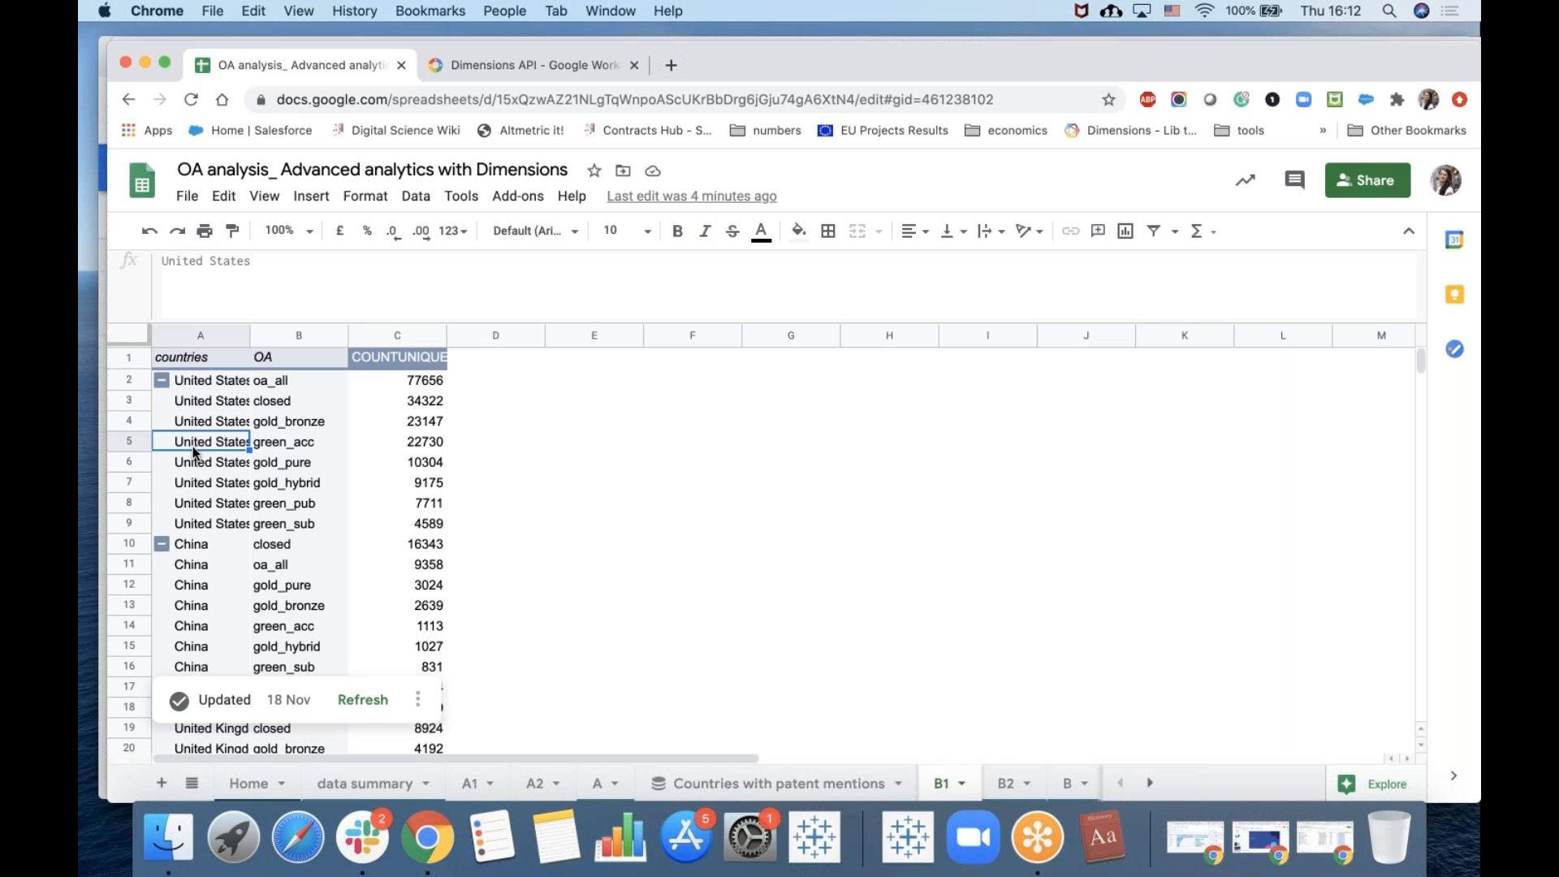
{"action": "left_click", "coordinate": [232, 570]}
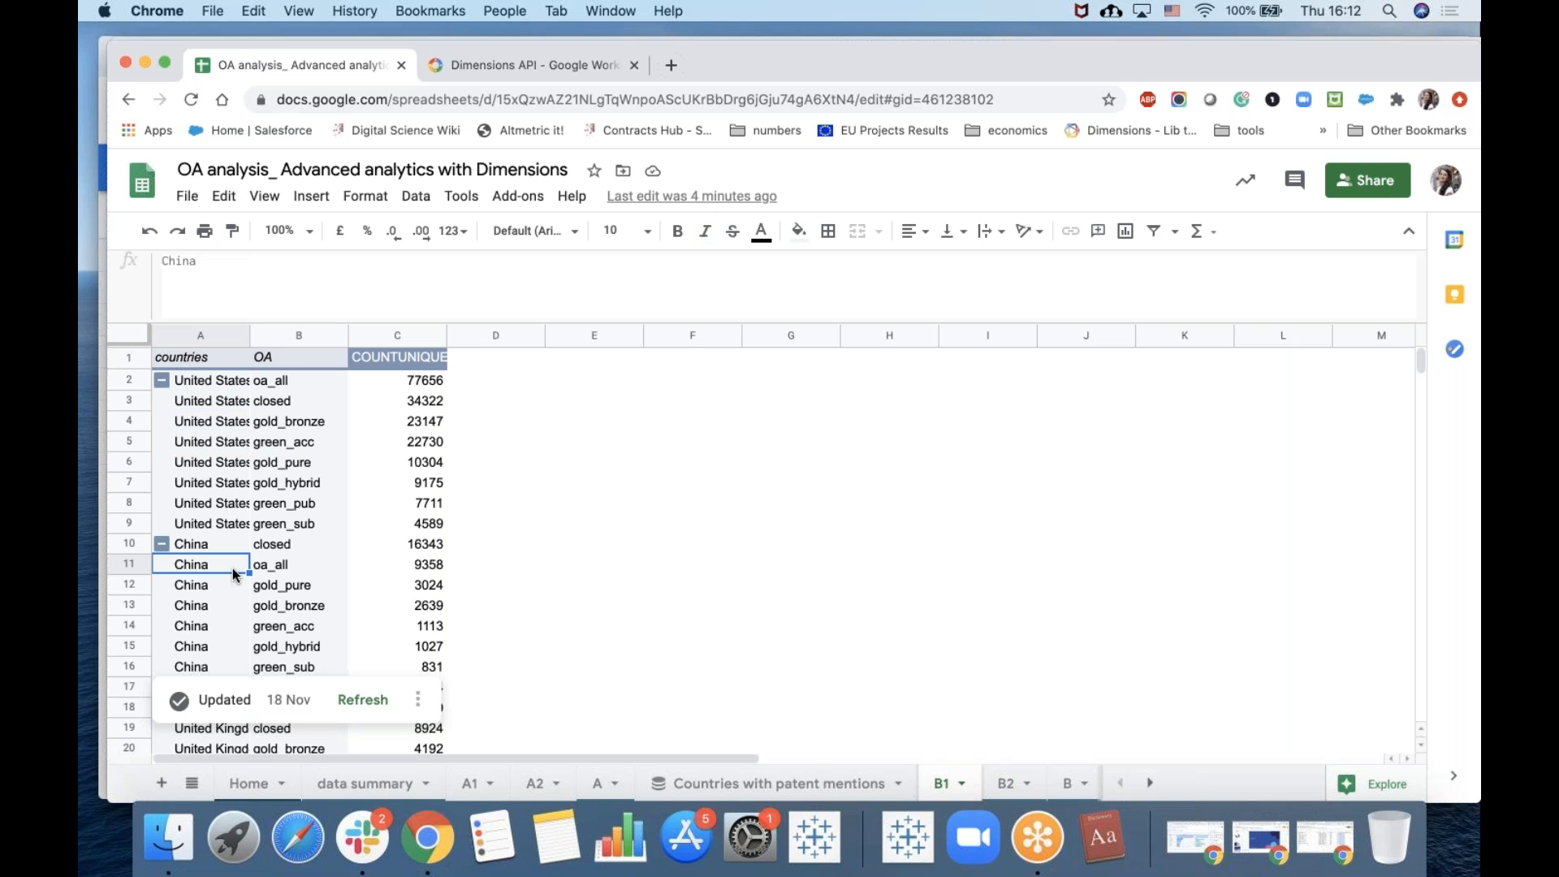
{"action": "left_click", "coordinate": [233, 509]}
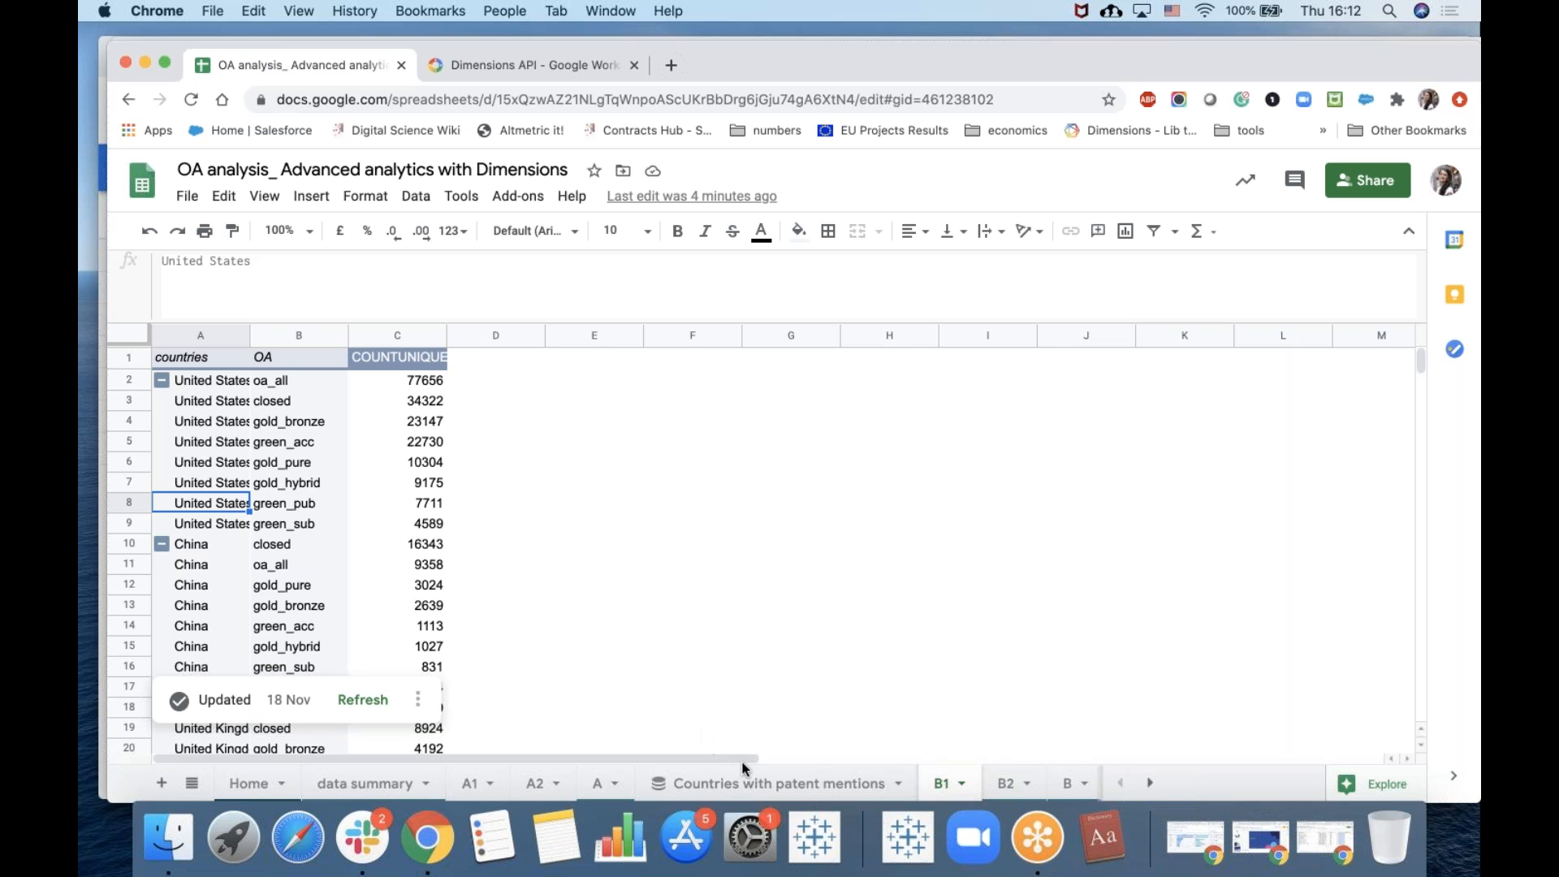
Create a pivot table on a new sheet from the connected data with countries as rows and id as values.
{"action": "left_click", "coordinate": [293, 345]}
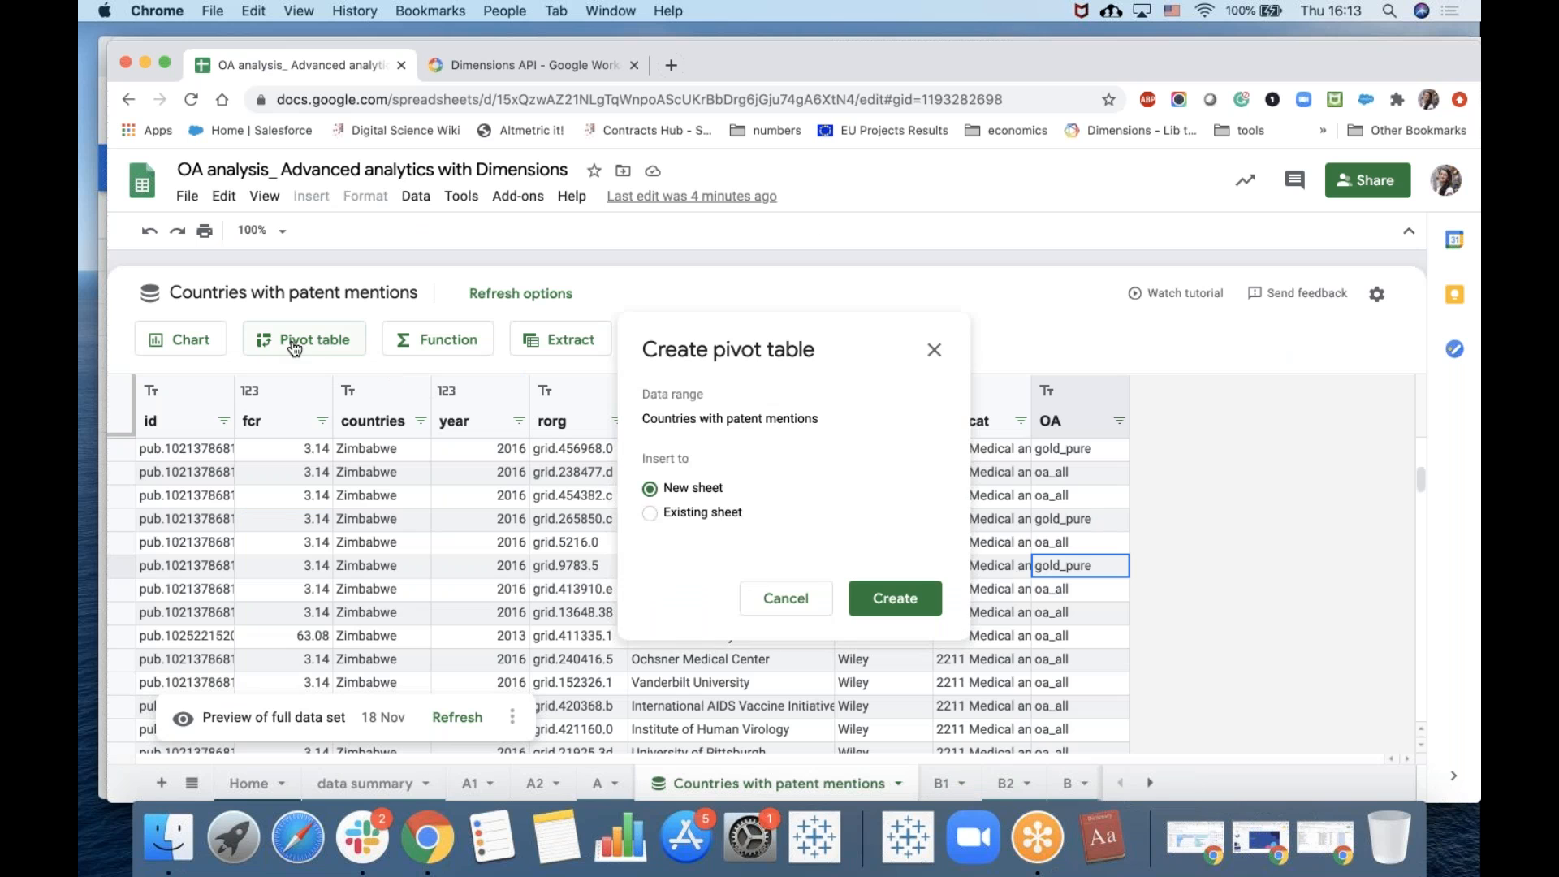
{"action": "left_click", "coordinate": [894, 597]}
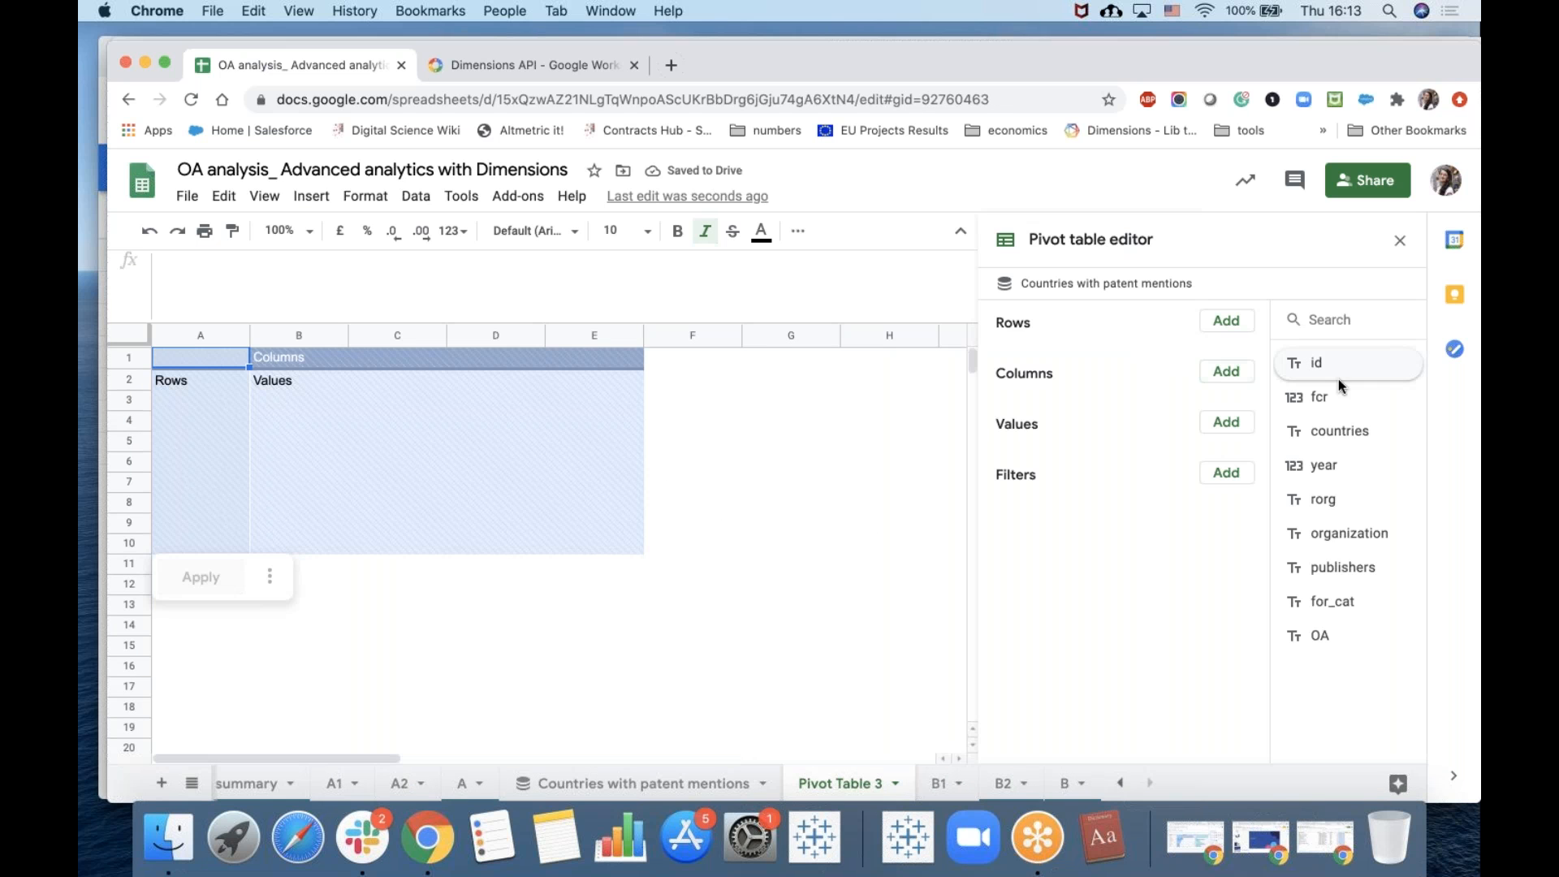
{"action": "left_click_drag", "start_coordinate": [1324, 362], "coordinate": [1036, 453]}
{"action": "left_click_drag", "start_coordinate": [1332, 431], "coordinate": [1036, 347]}
{"action": "scroll", "coordinate": [1095, 653], "scroll_direction": "down", "scroll_amount": 2}
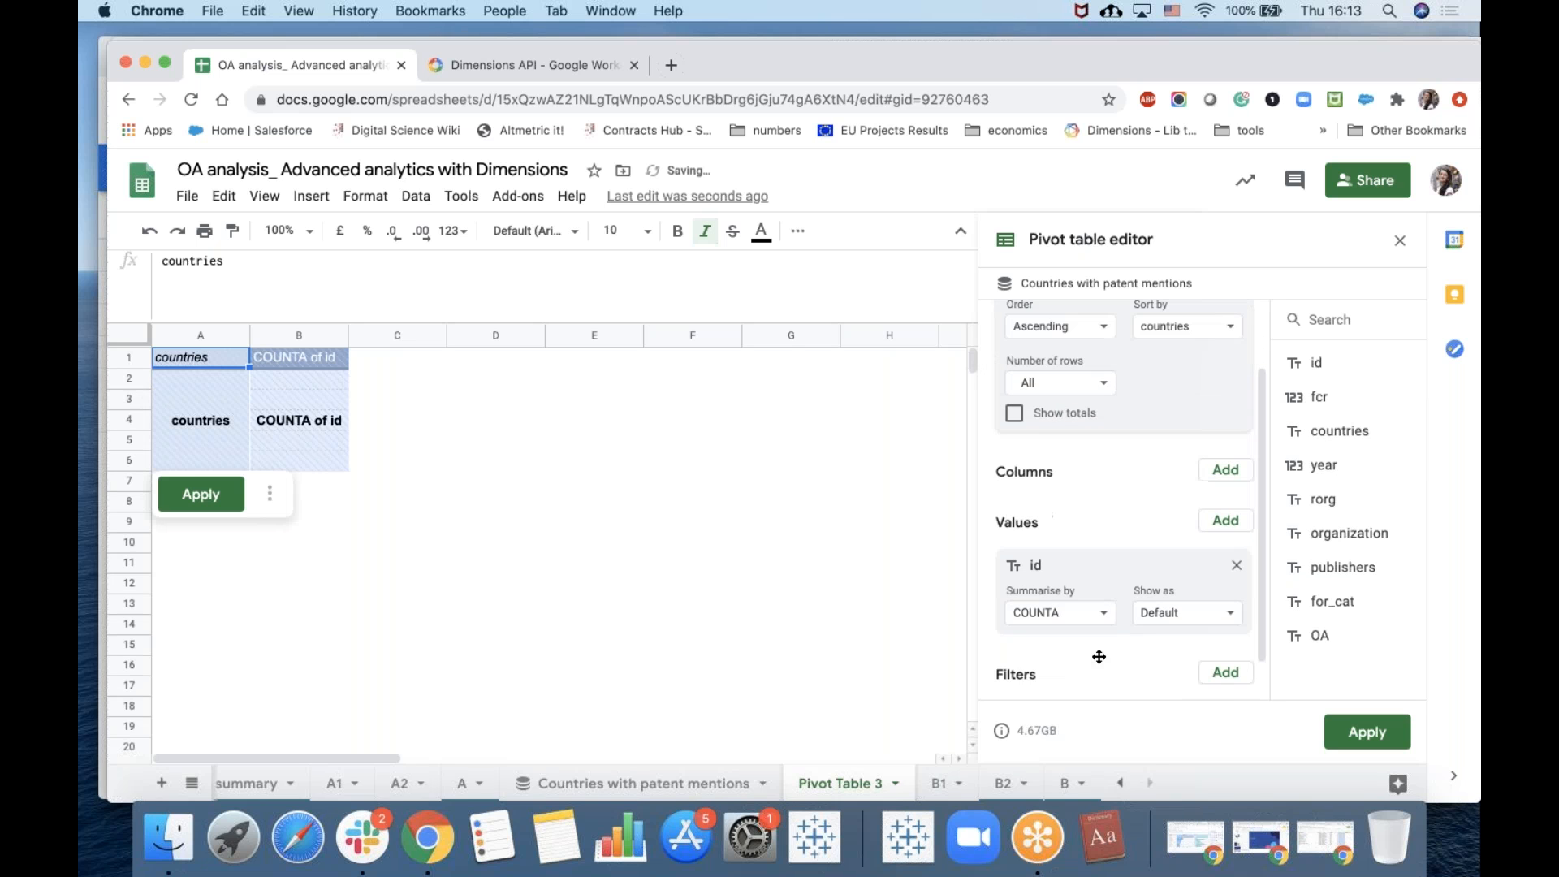
Summarise id by COUNTUNIQUE and add OA as a second row grouping in the pivot table.
{"action": "left_click", "coordinate": [1101, 624]}
{"action": "left_click", "coordinate": [1097, 680]}
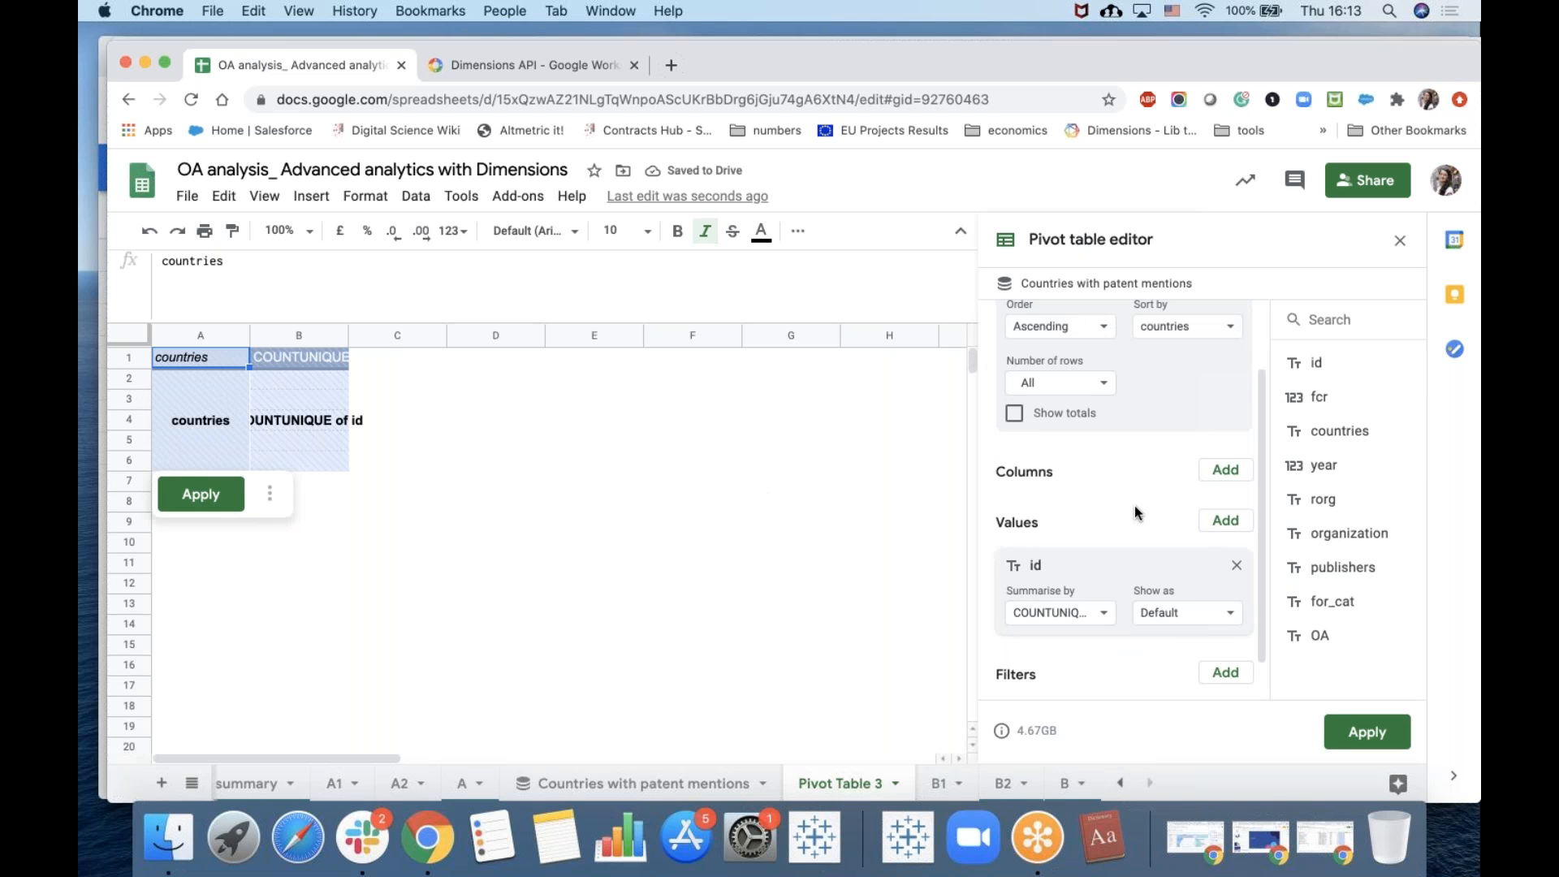
{"action": "left_click_drag", "start_coordinate": [1316, 636], "coordinate": [1041, 418]}
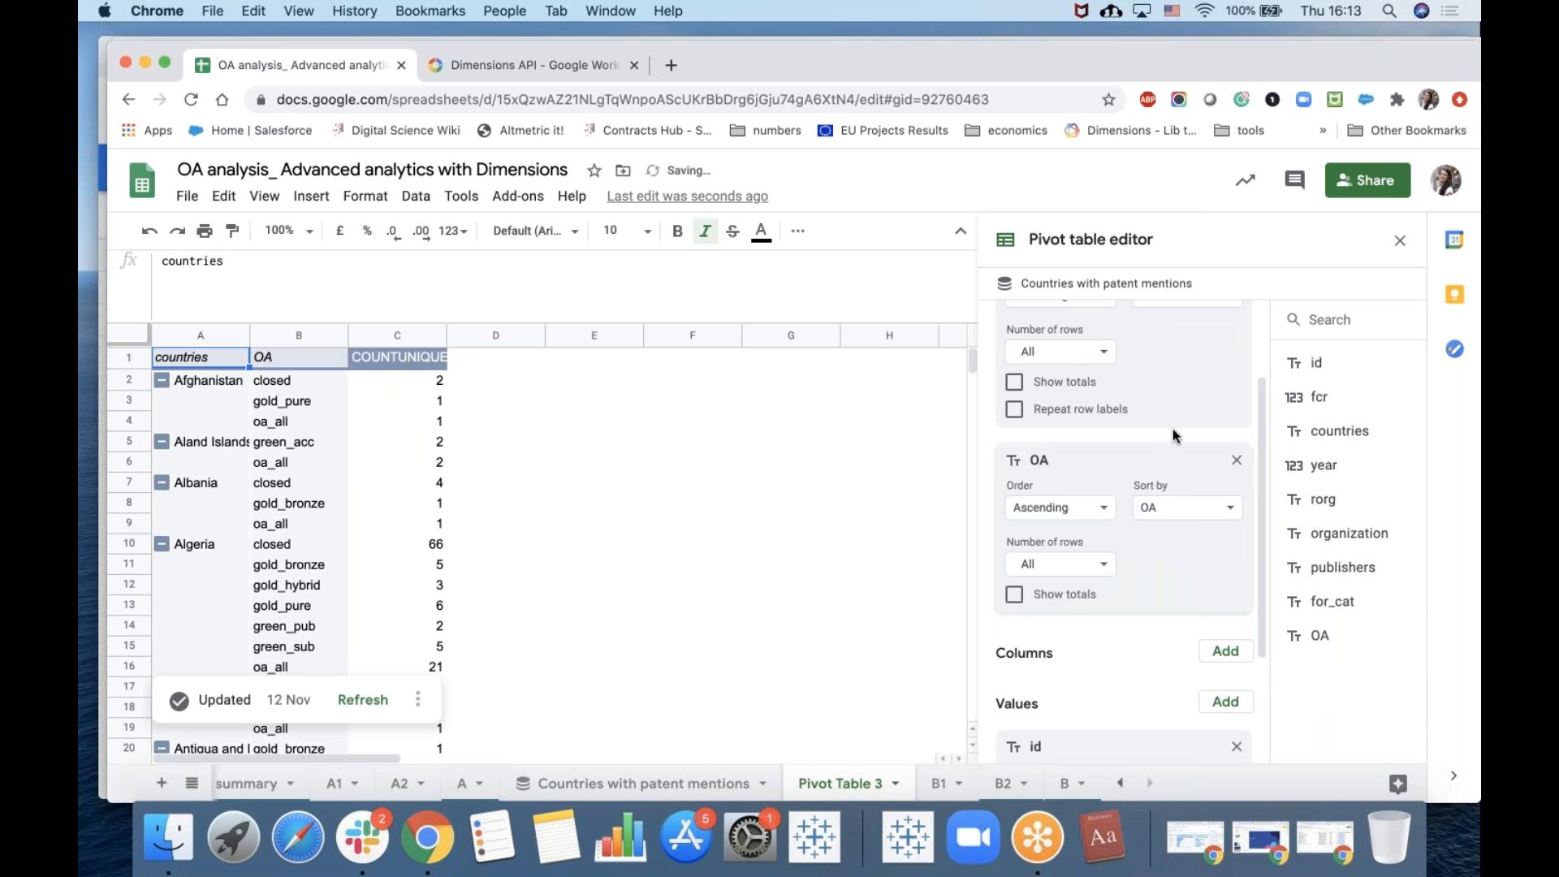
Sort the countries rows by COUNTUNIQUE of id in descending order.
{"action": "scroll", "coordinate": [1172, 429], "scroll_direction": "up", "scroll_amount": 2}
{"action": "scroll", "coordinate": [1172, 429], "scroll_direction": "up", "scroll_amount": 1}
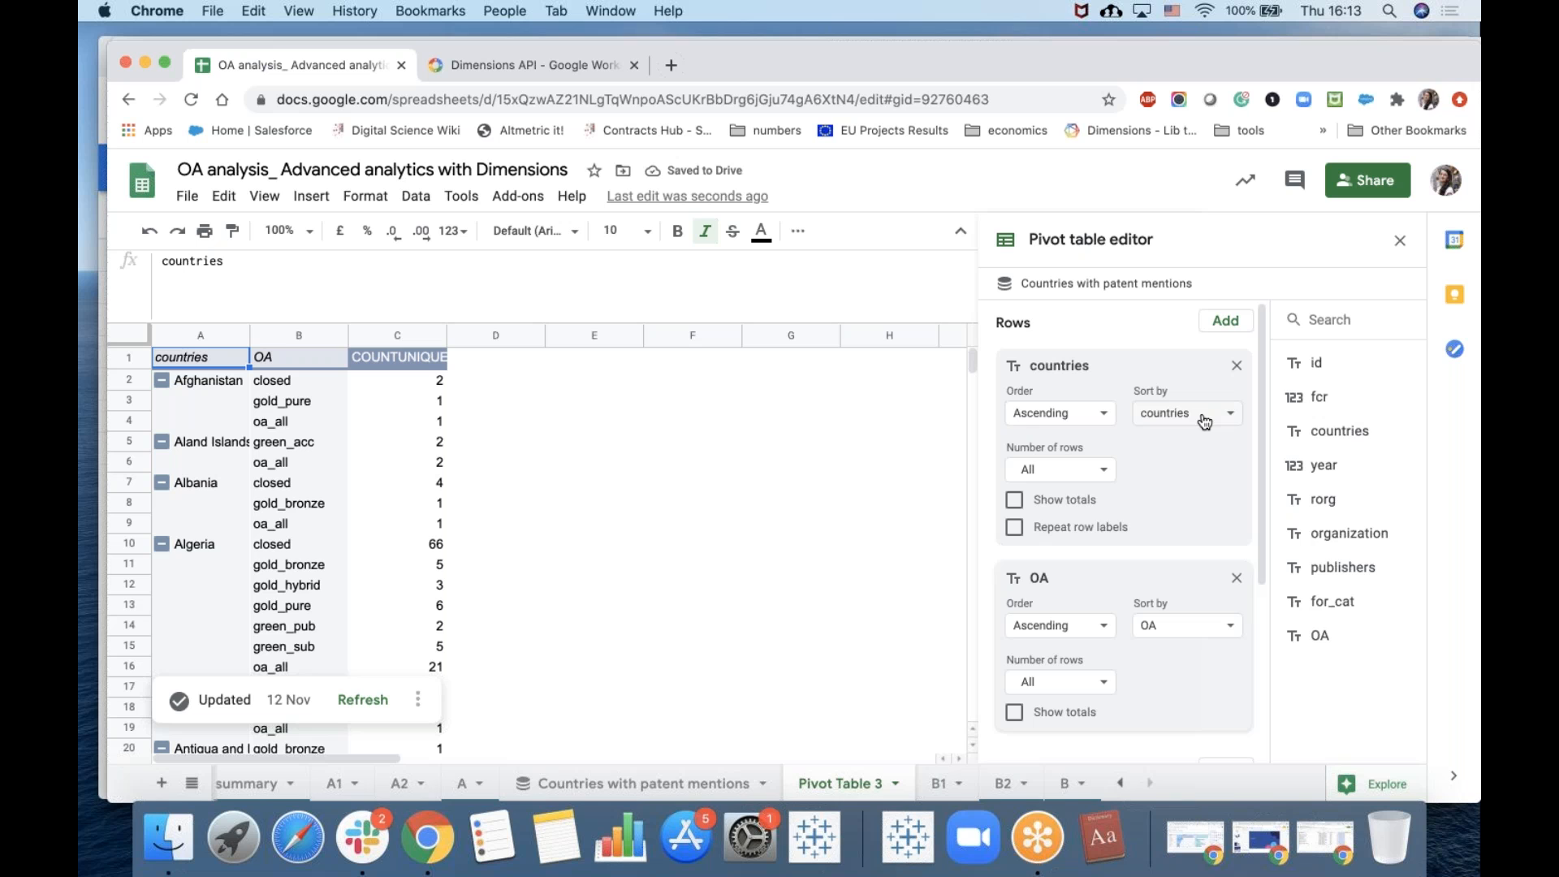
{"action": "left_click", "coordinate": [1204, 420]}
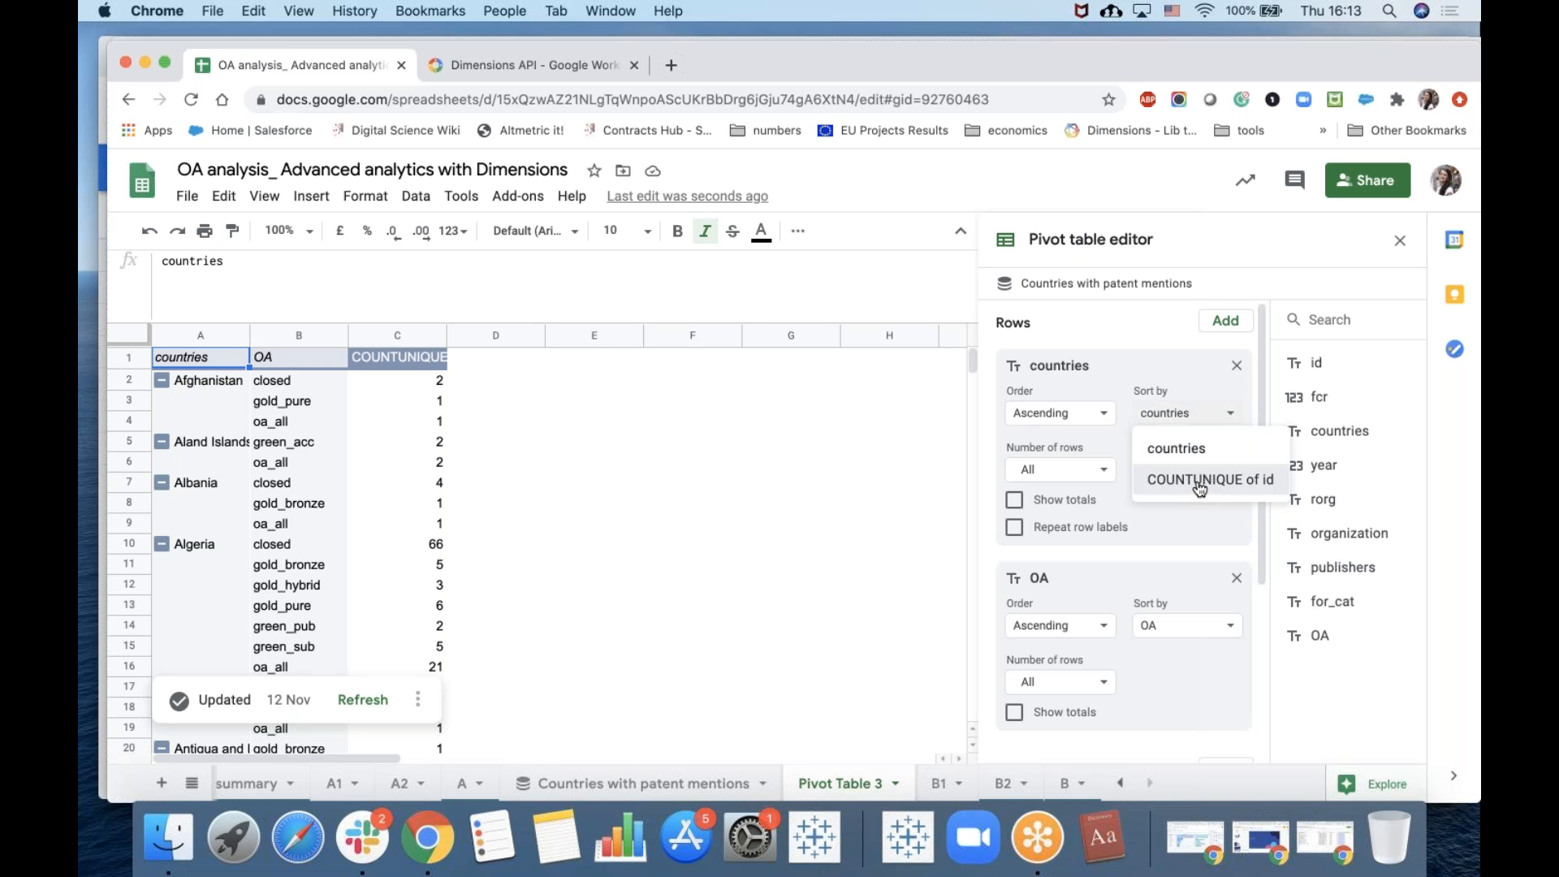
{"action": "left_click", "coordinate": [1199, 480]}
{"action": "left_click", "coordinate": [1080, 414]}
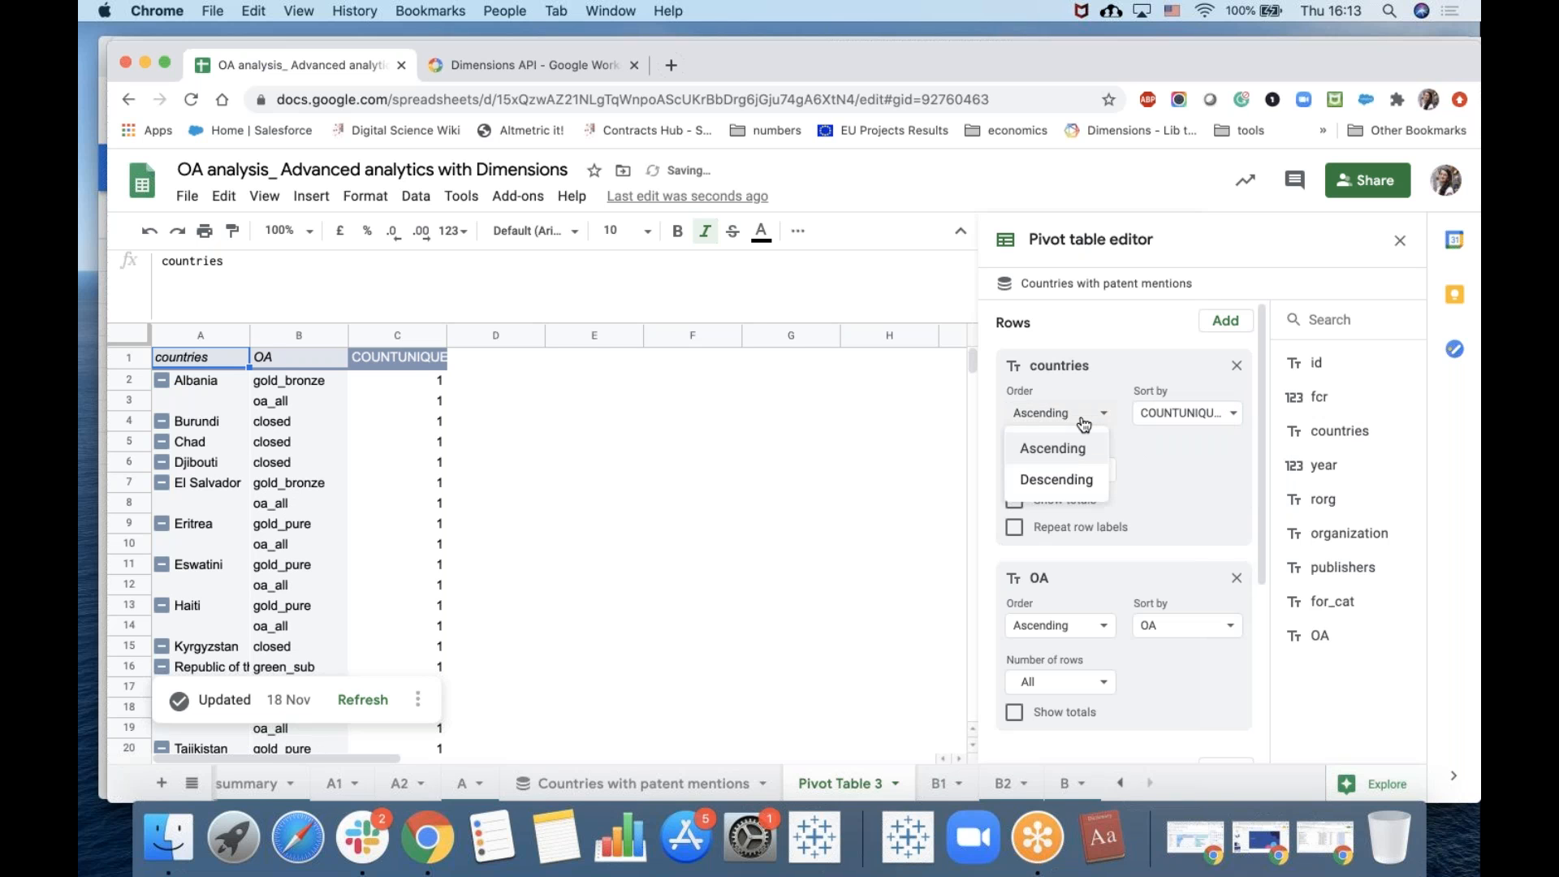
{"action": "left_click", "coordinate": [1075, 481]}
Sort the OA rows by COUNTUNIQUE of id in descending order and review the reordered country breakdown.
{"action": "left_click", "coordinate": [1199, 634]}
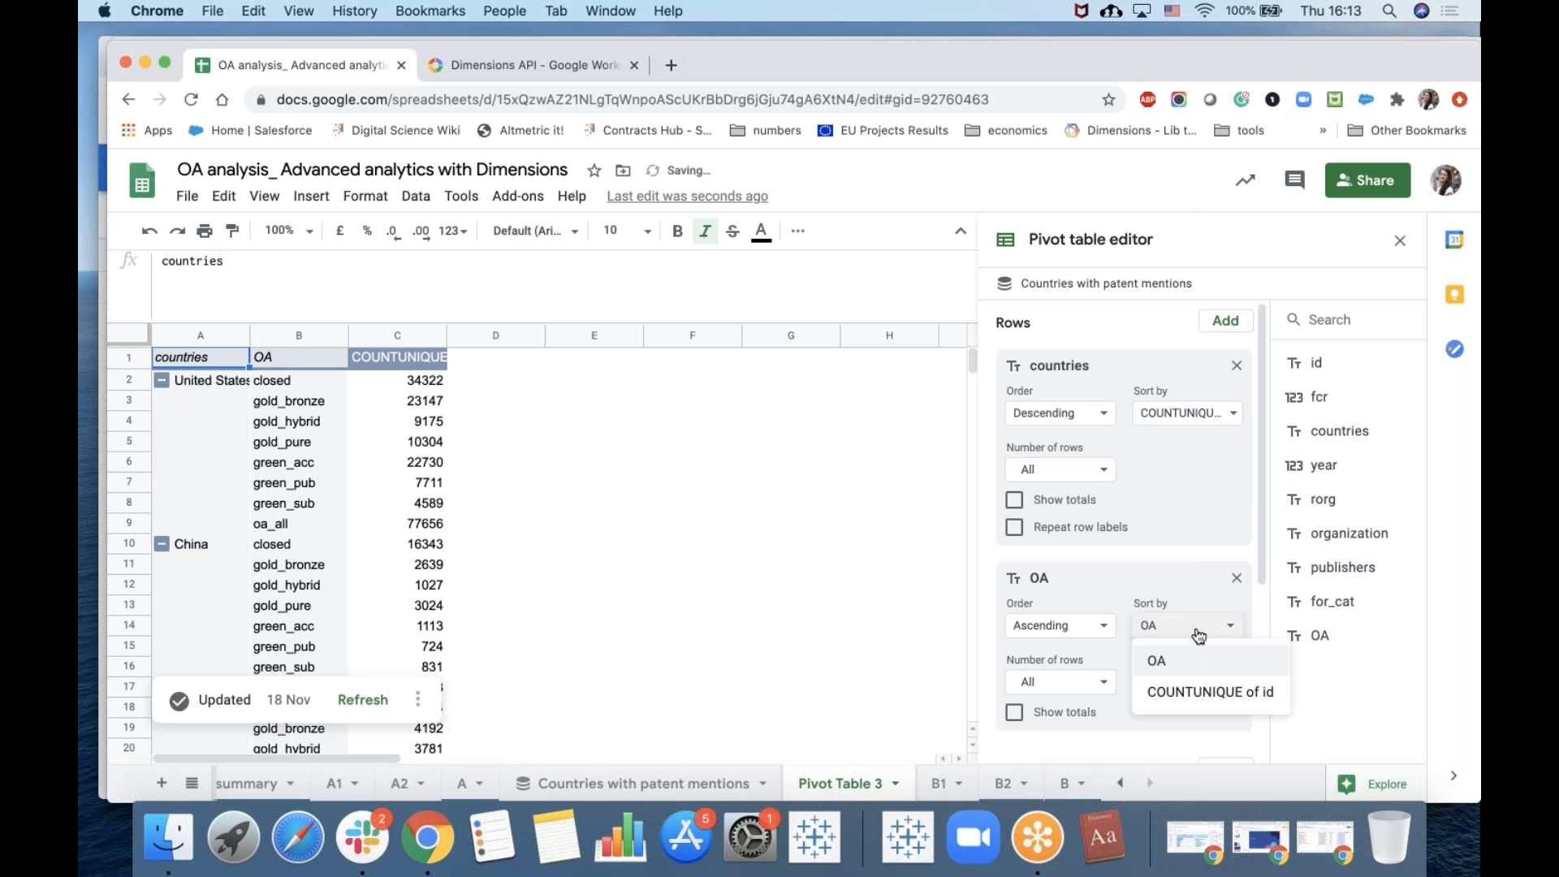
{"action": "left_click", "coordinate": [1206, 693]}
{"action": "left_click", "coordinate": [1104, 627]}
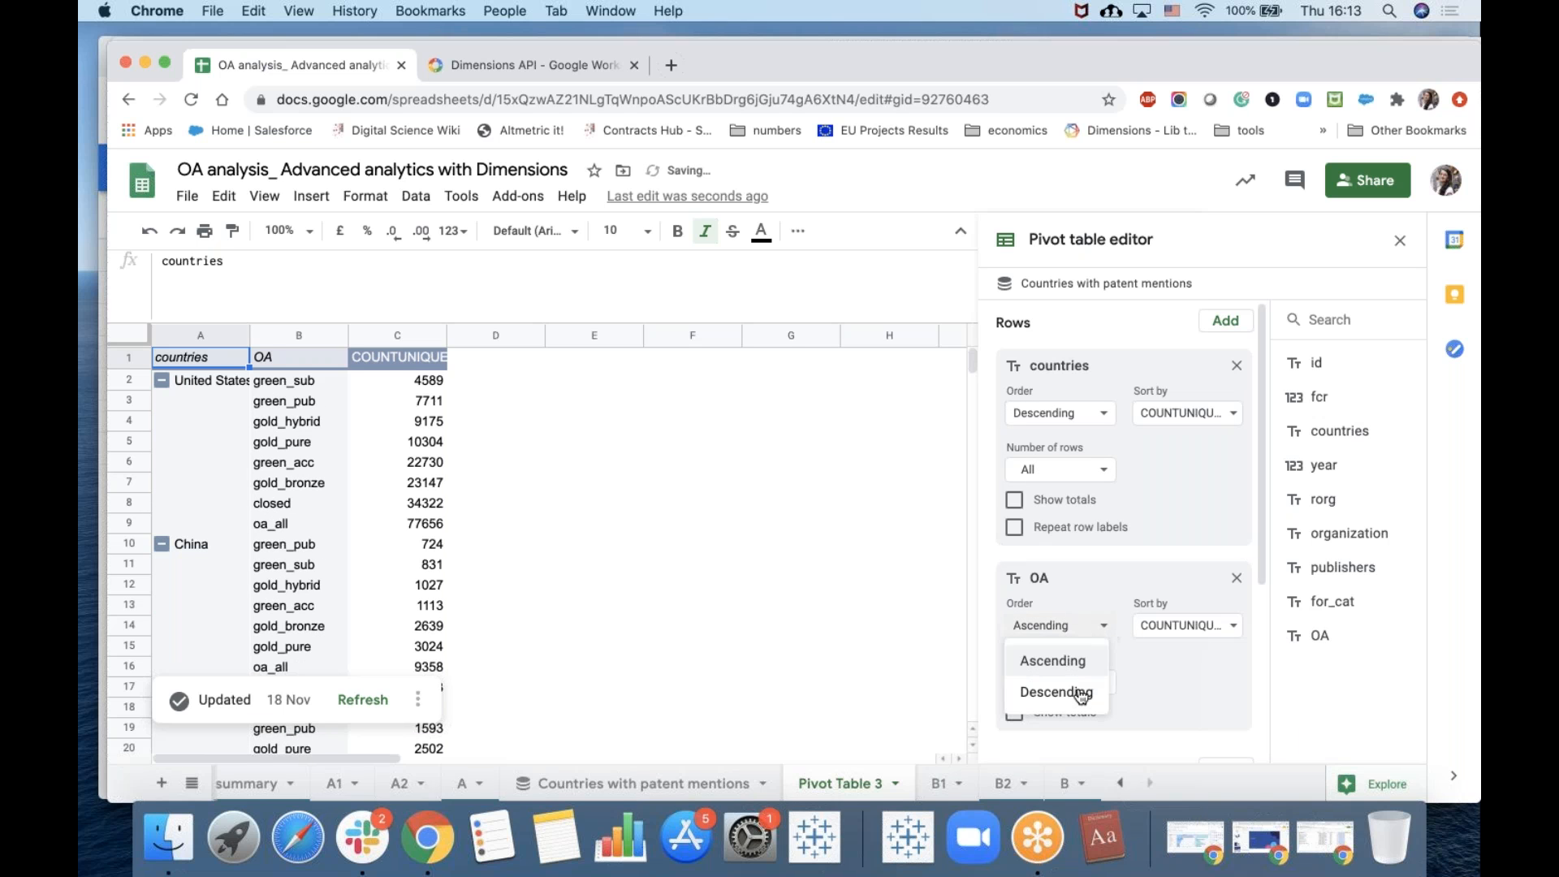
{"action": "left_click", "coordinate": [1071, 694]}
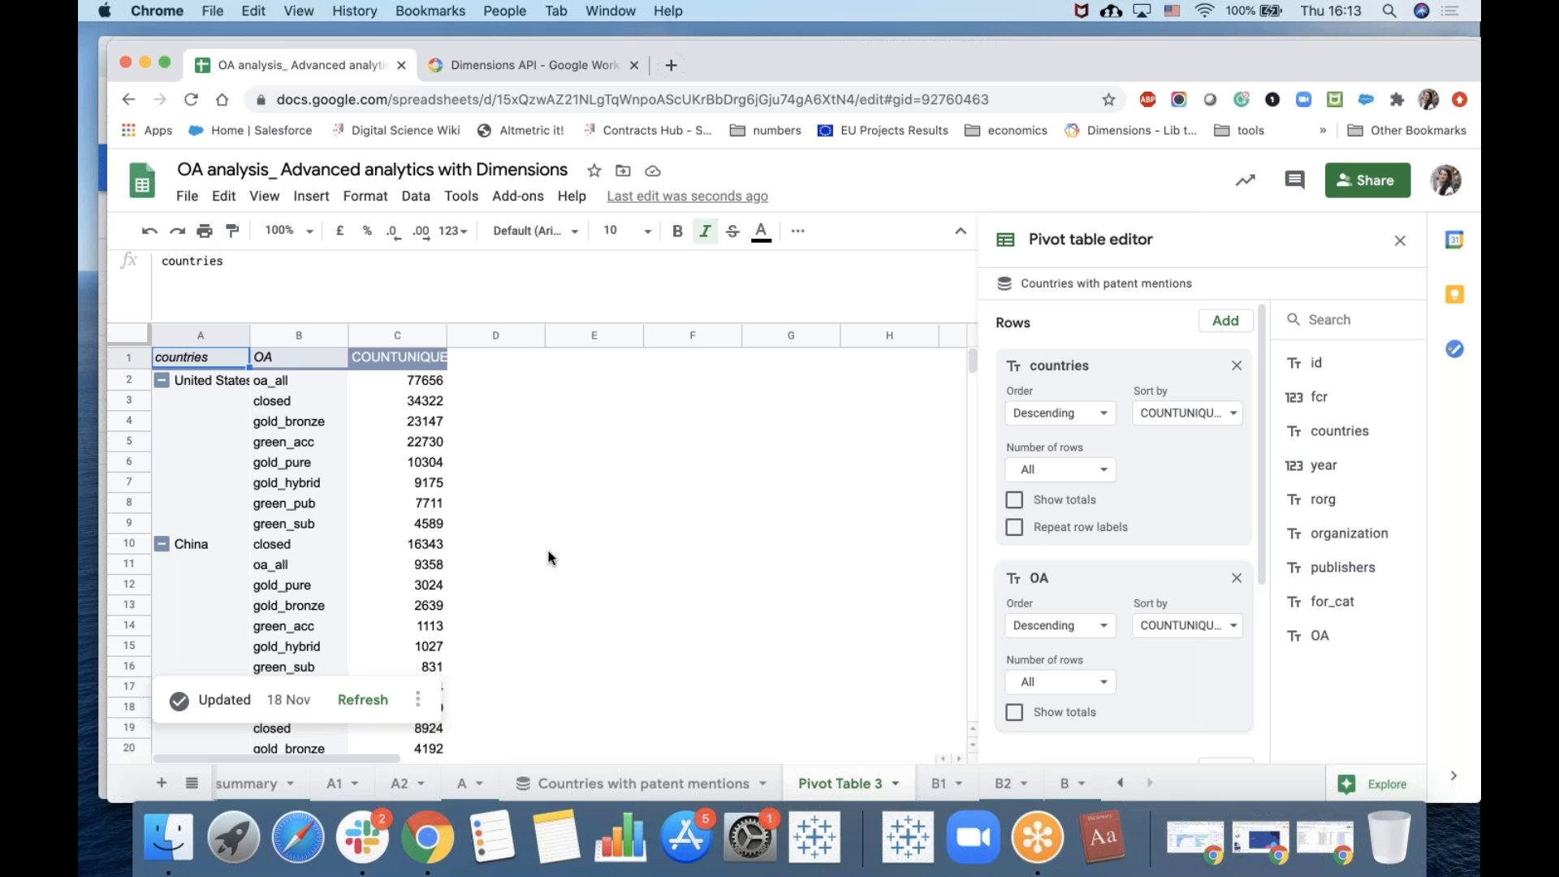
{"action": "scroll", "coordinate": [535, 601], "scroll_direction": "down", "scroll_amount": 2}
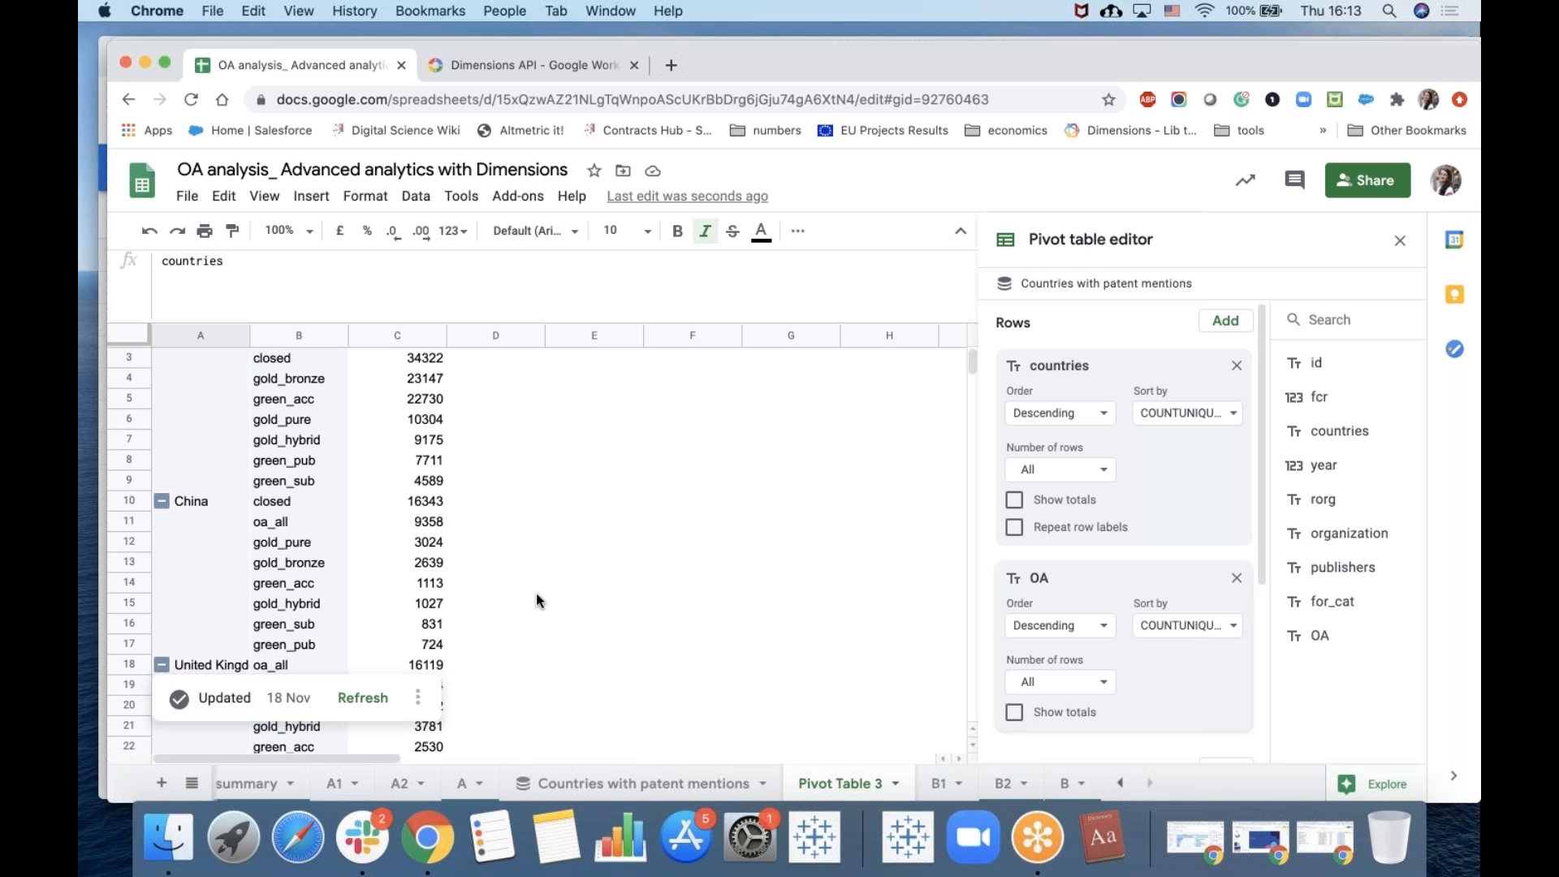
{"action": "scroll", "coordinate": [536, 601], "scroll_direction": "up", "scroll_amount": 2}
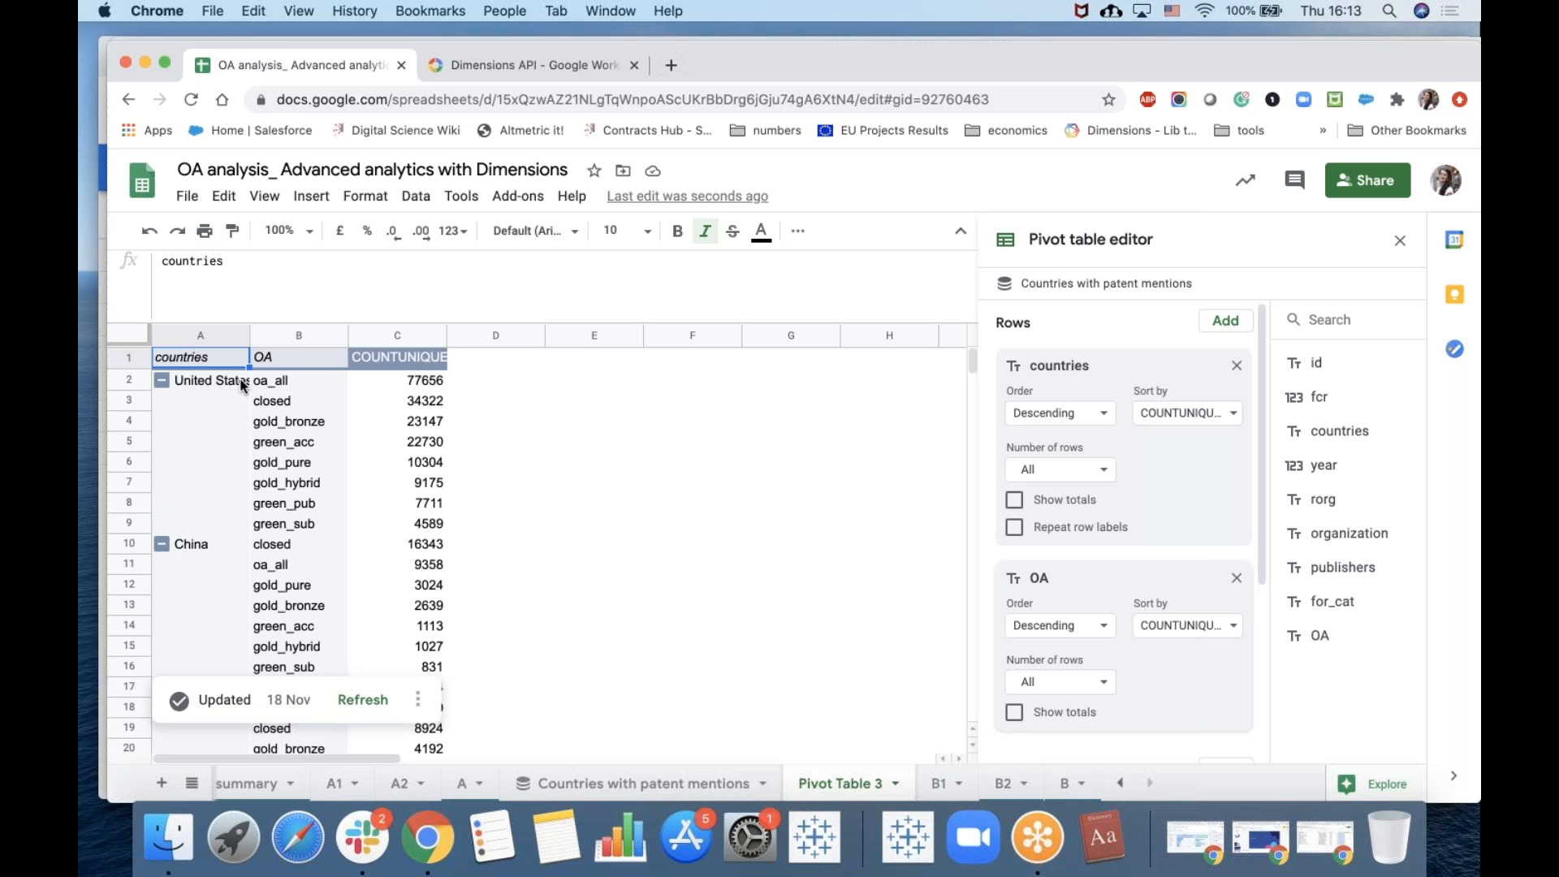
{"action": "scroll", "coordinate": [211, 626], "scroll_direction": "down", "scroll_amount": 4}
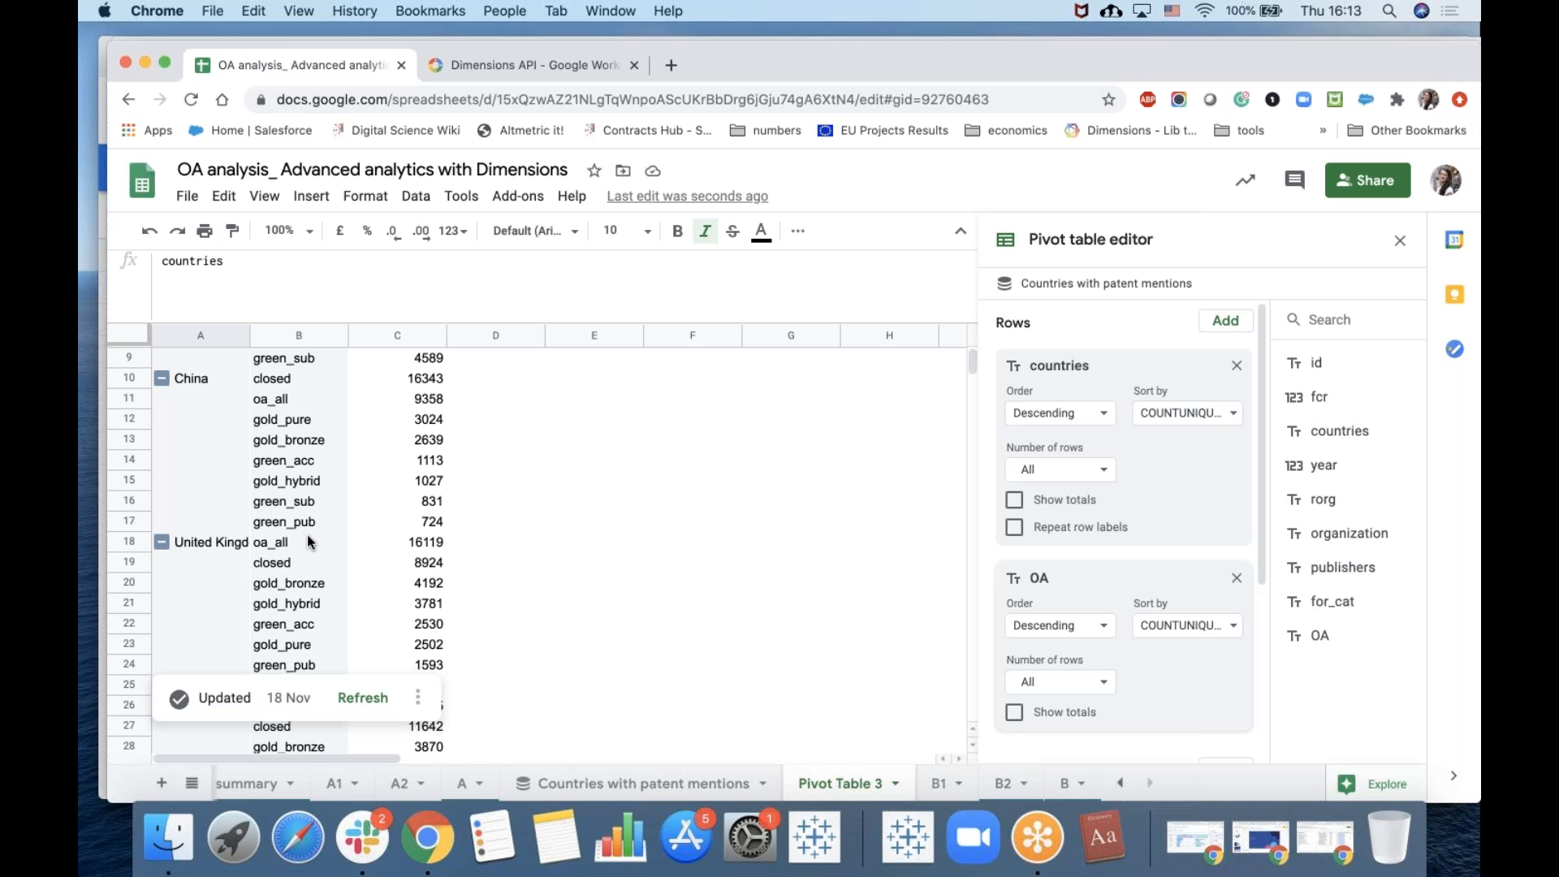
{"action": "scroll", "coordinate": [309, 542], "scroll_direction": "down", "scroll_amount": 7}
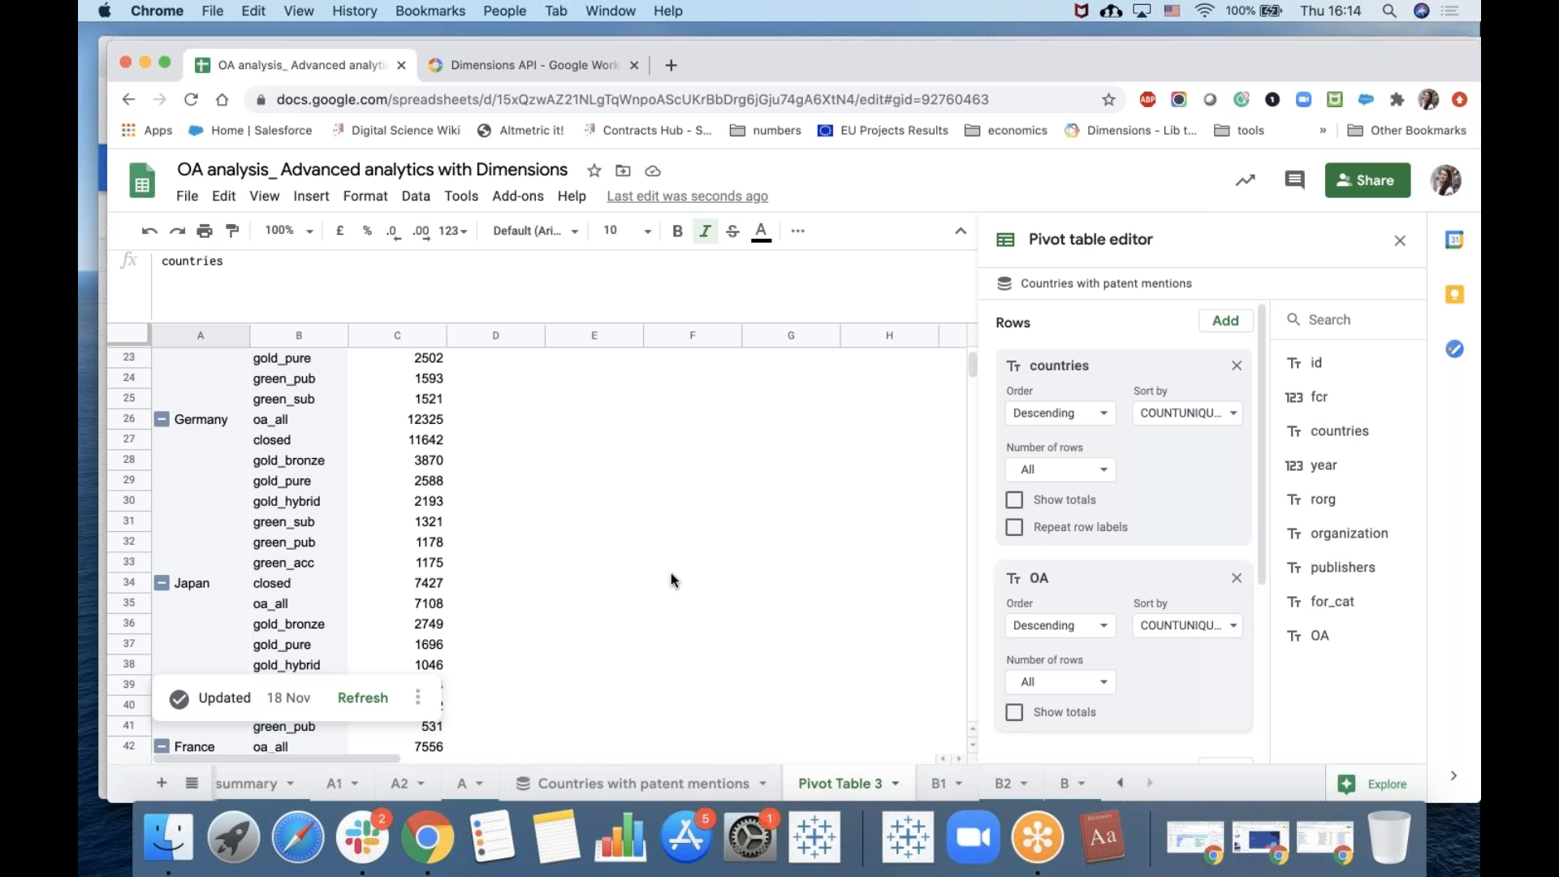
{"action": "scroll", "coordinate": [671, 573], "scroll_direction": "up", "scroll_amount": 8}
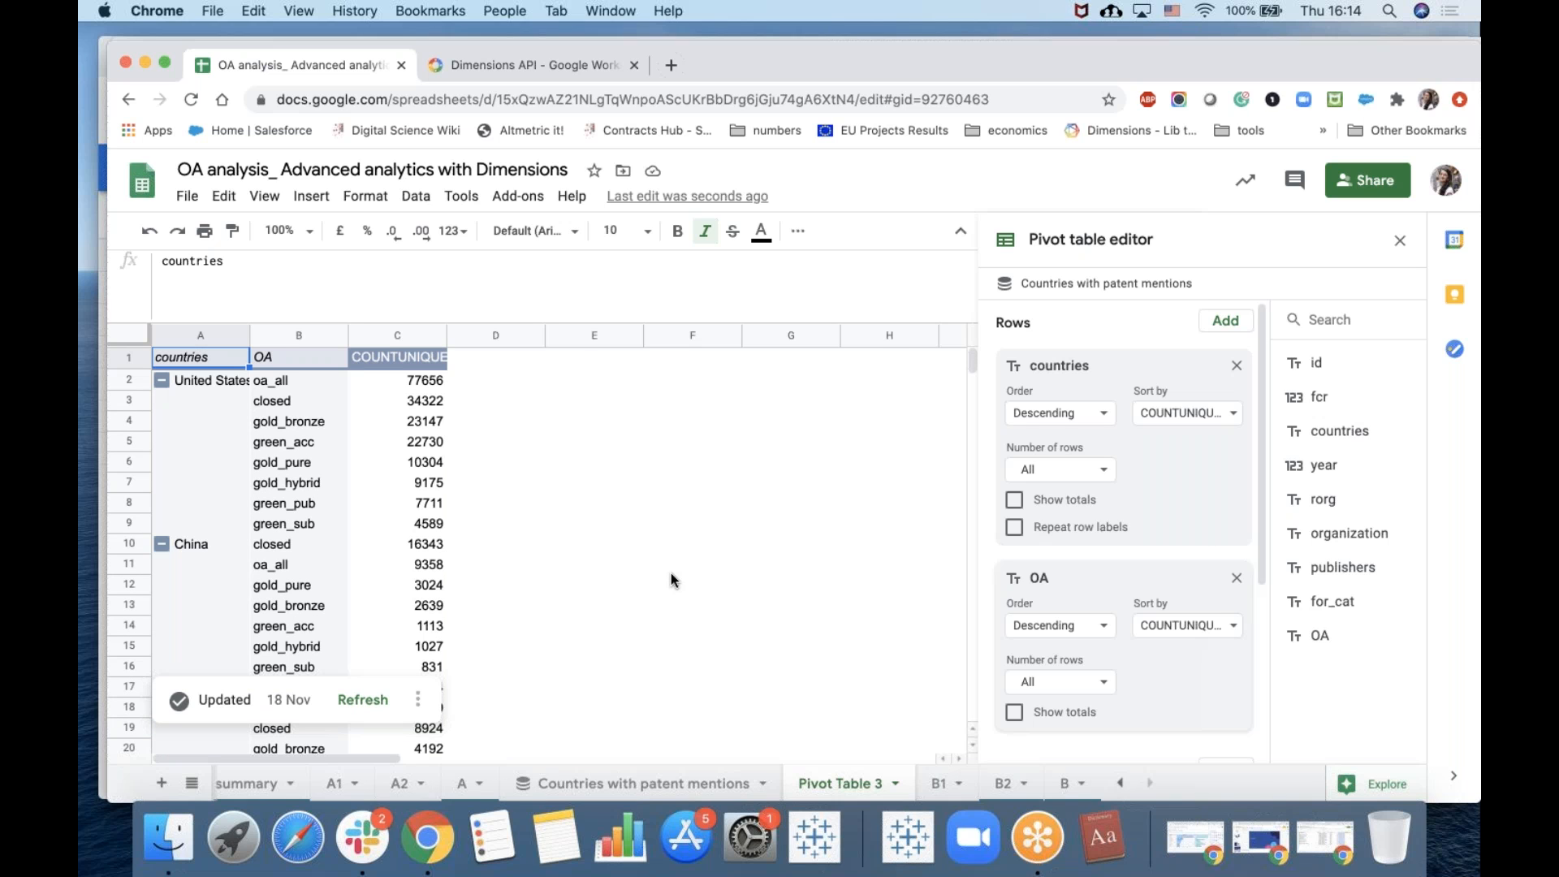
{"action": "left_click", "coordinate": [666, 785]}
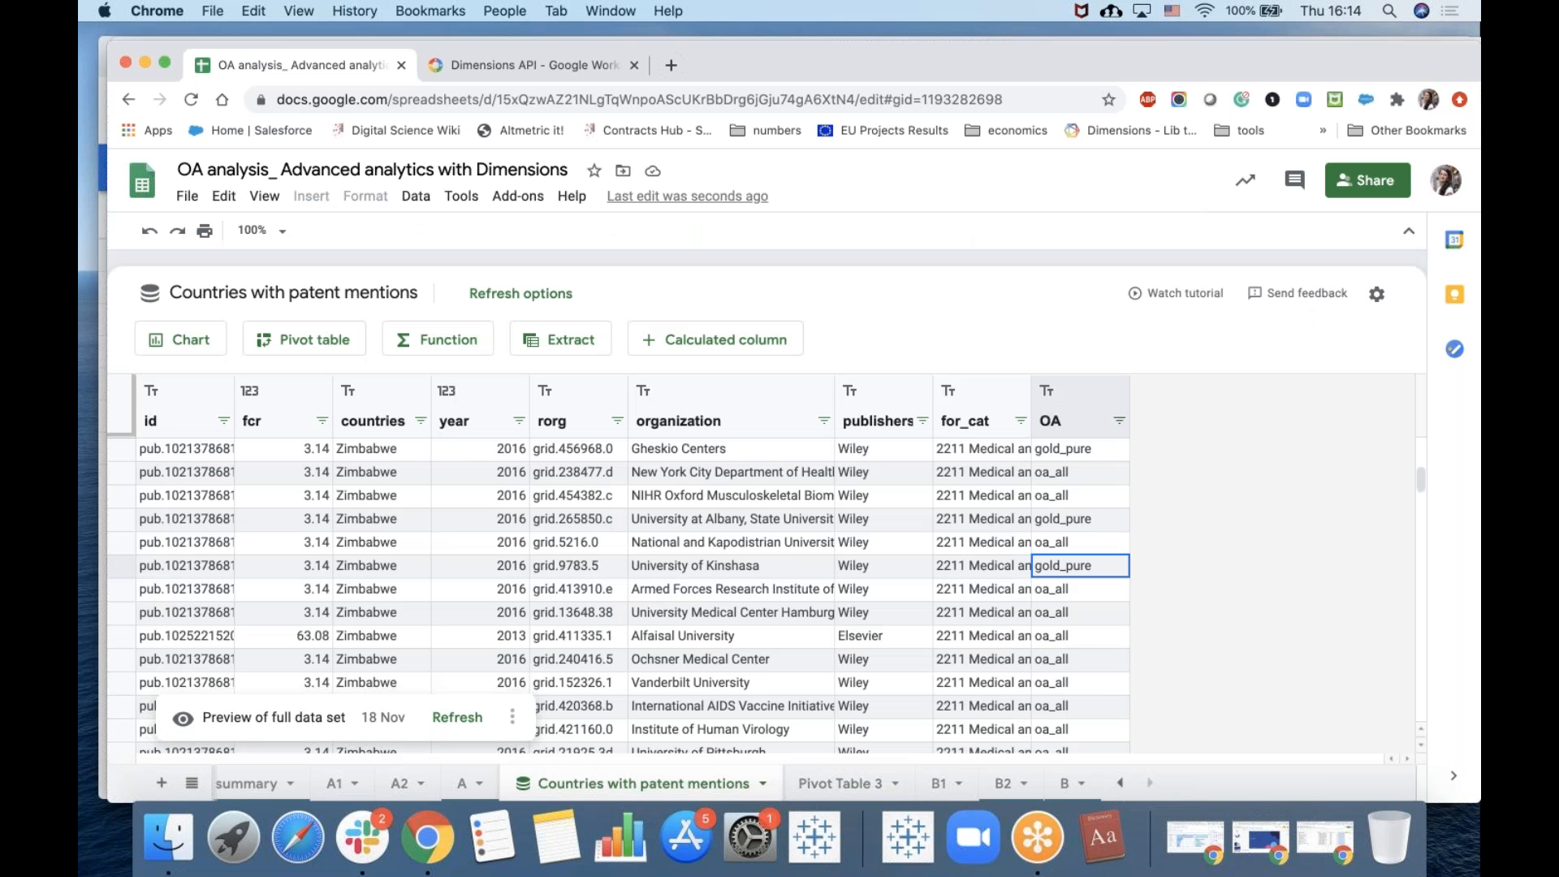
{"action": "left_click", "coordinate": [302, 342]}
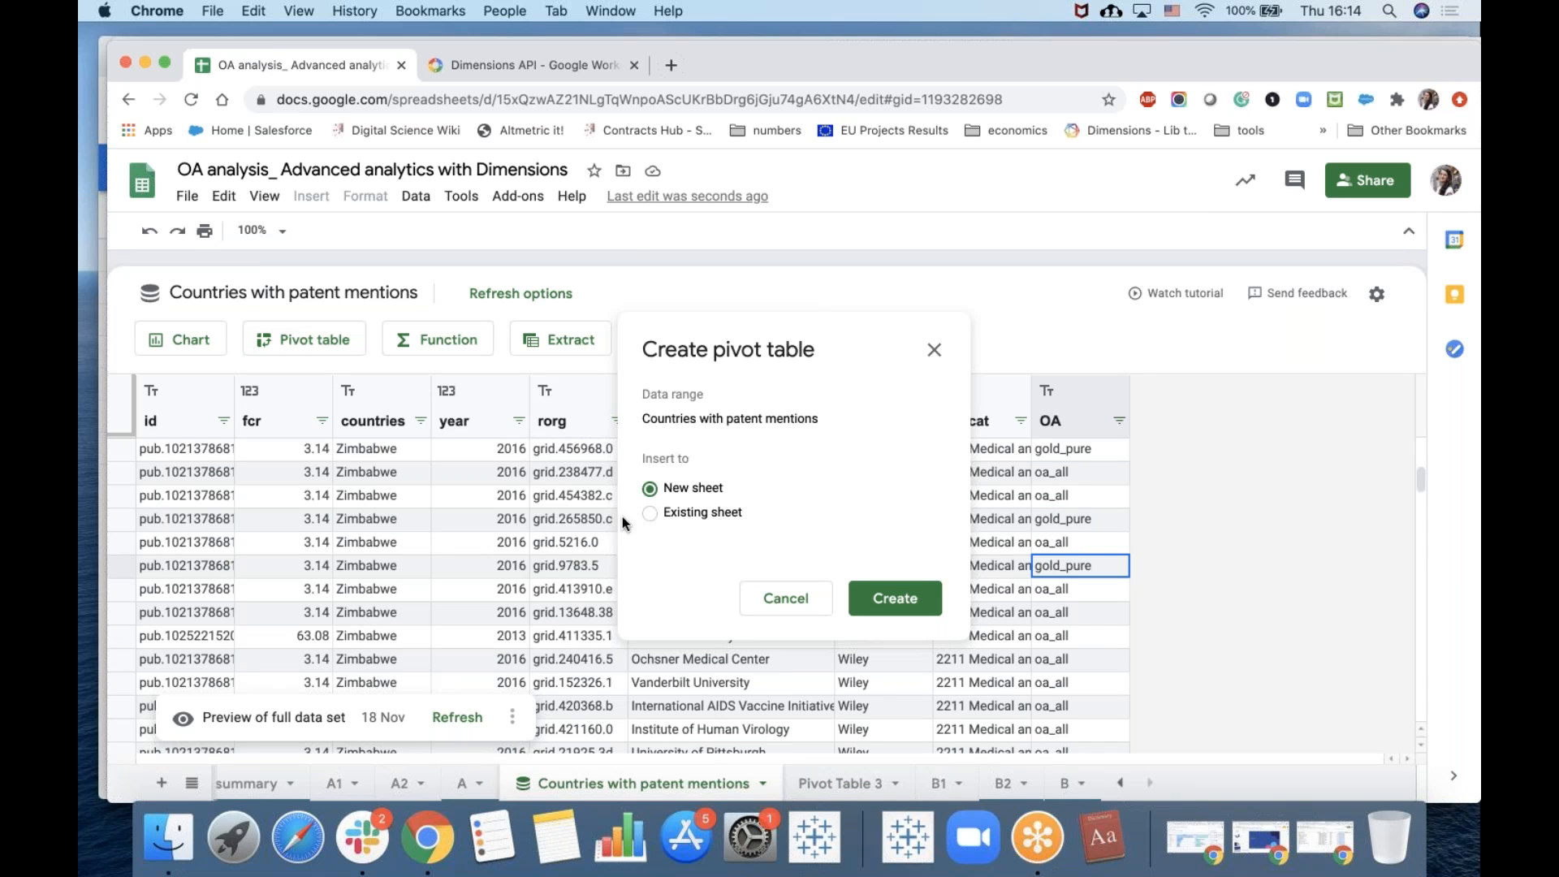
{"action": "left_click", "coordinate": [933, 349]}
Rename the Pivot Table 3 sheet as b6.
{"action": "right_click", "coordinate": [841, 785]}
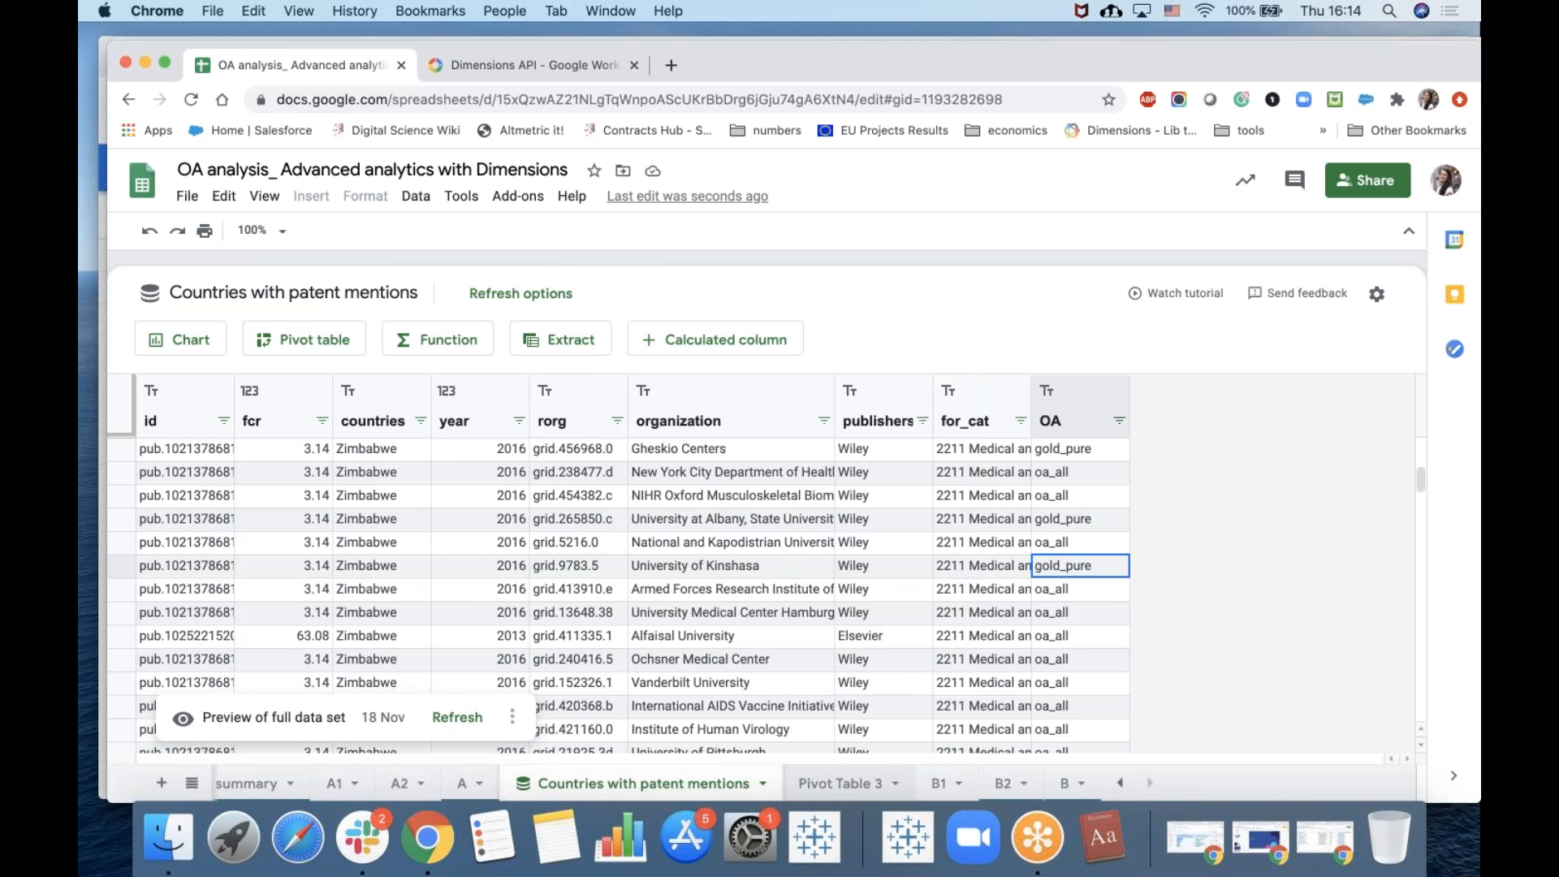
{"action": "left_click", "coordinate": [841, 540]}
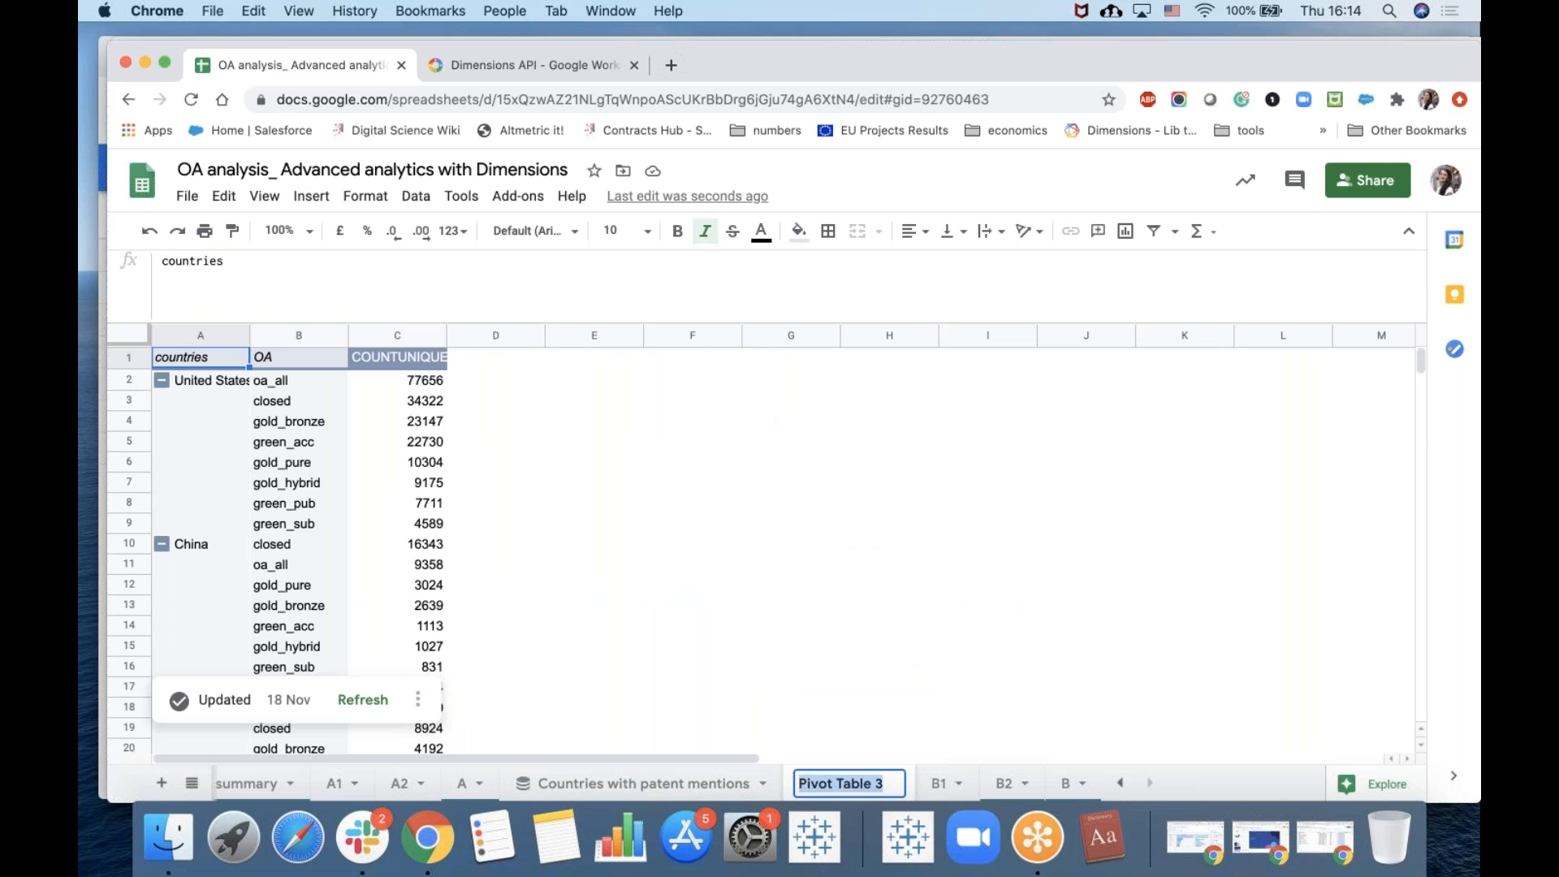
{"action": "type", "text": "b6"}
{"action": "key", "text": "Return"}
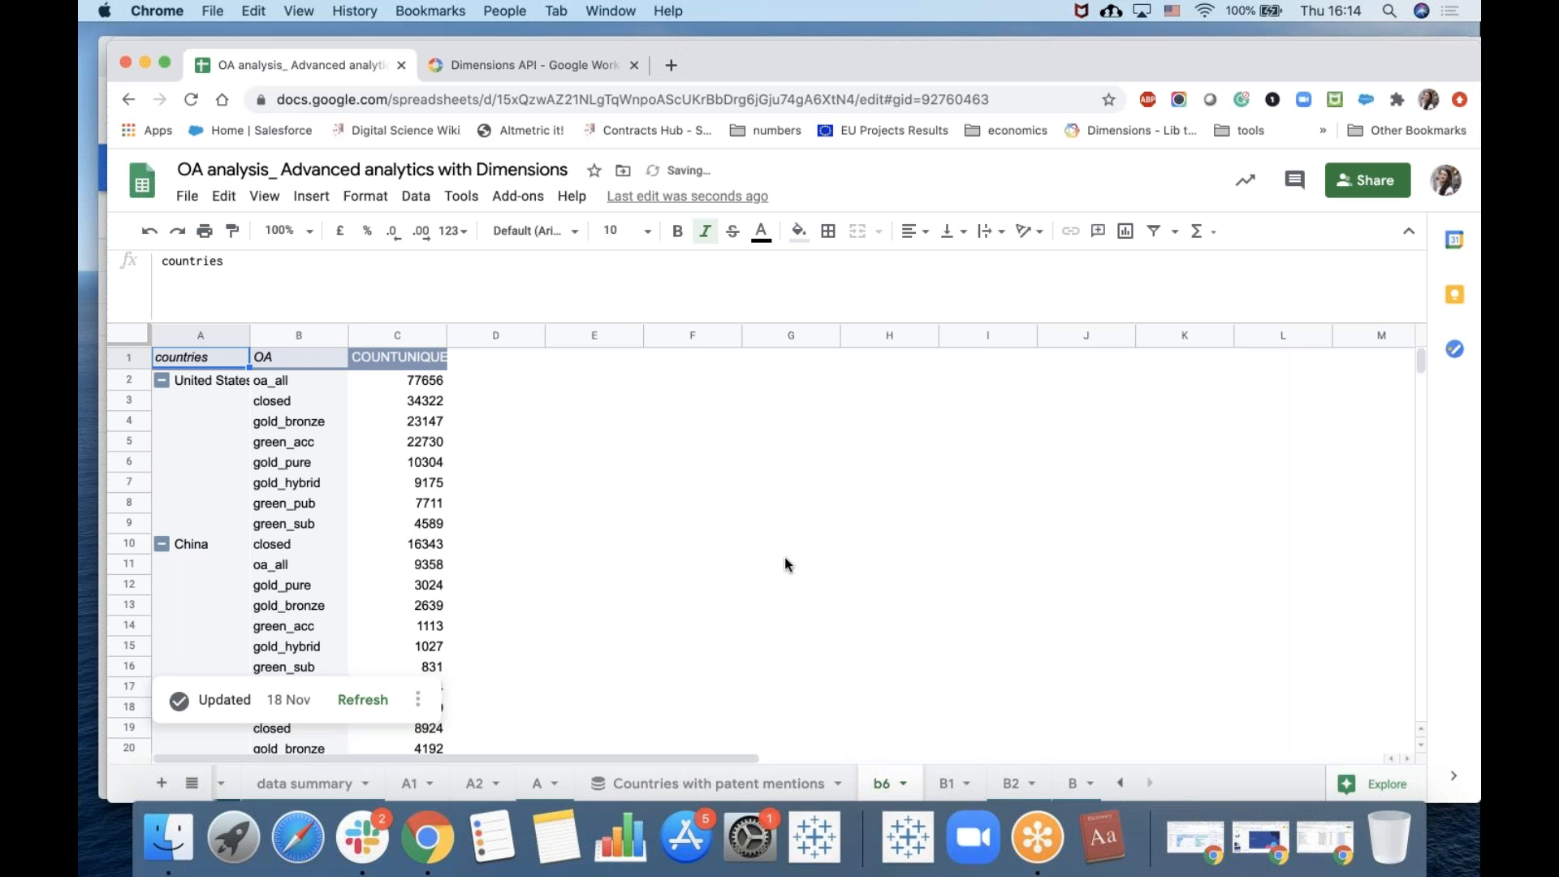
Try to create a pivot table from the connected data on existing sheet b6 at cell G1.
{"action": "left_click", "coordinate": [718, 784]}
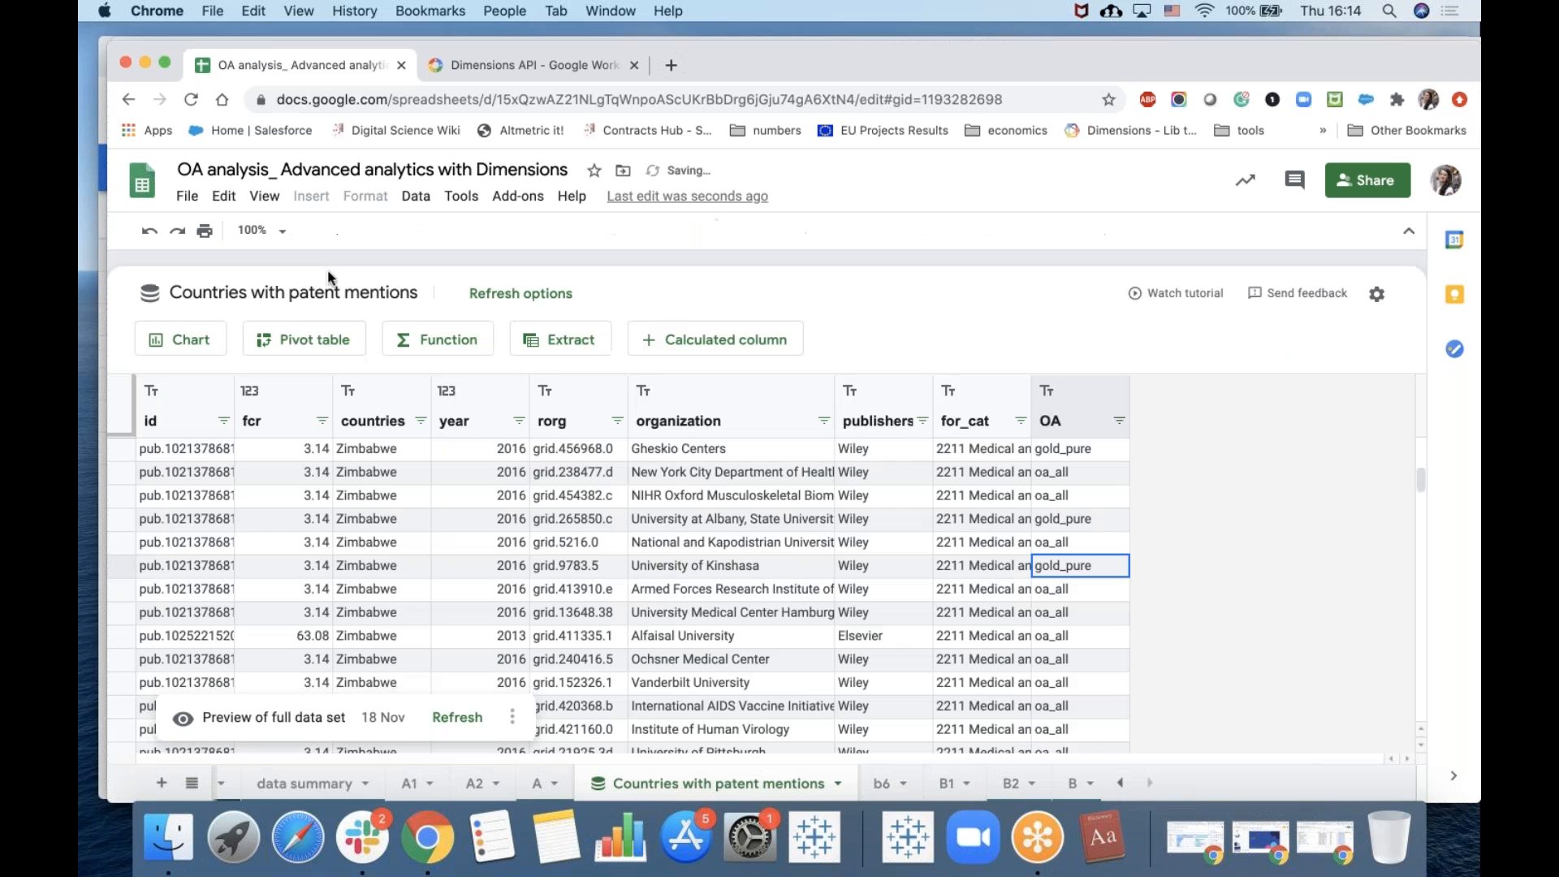
{"action": "left_click", "coordinate": [301, 340]}
{"action": "left_click", "coordinate": [684, 512]}
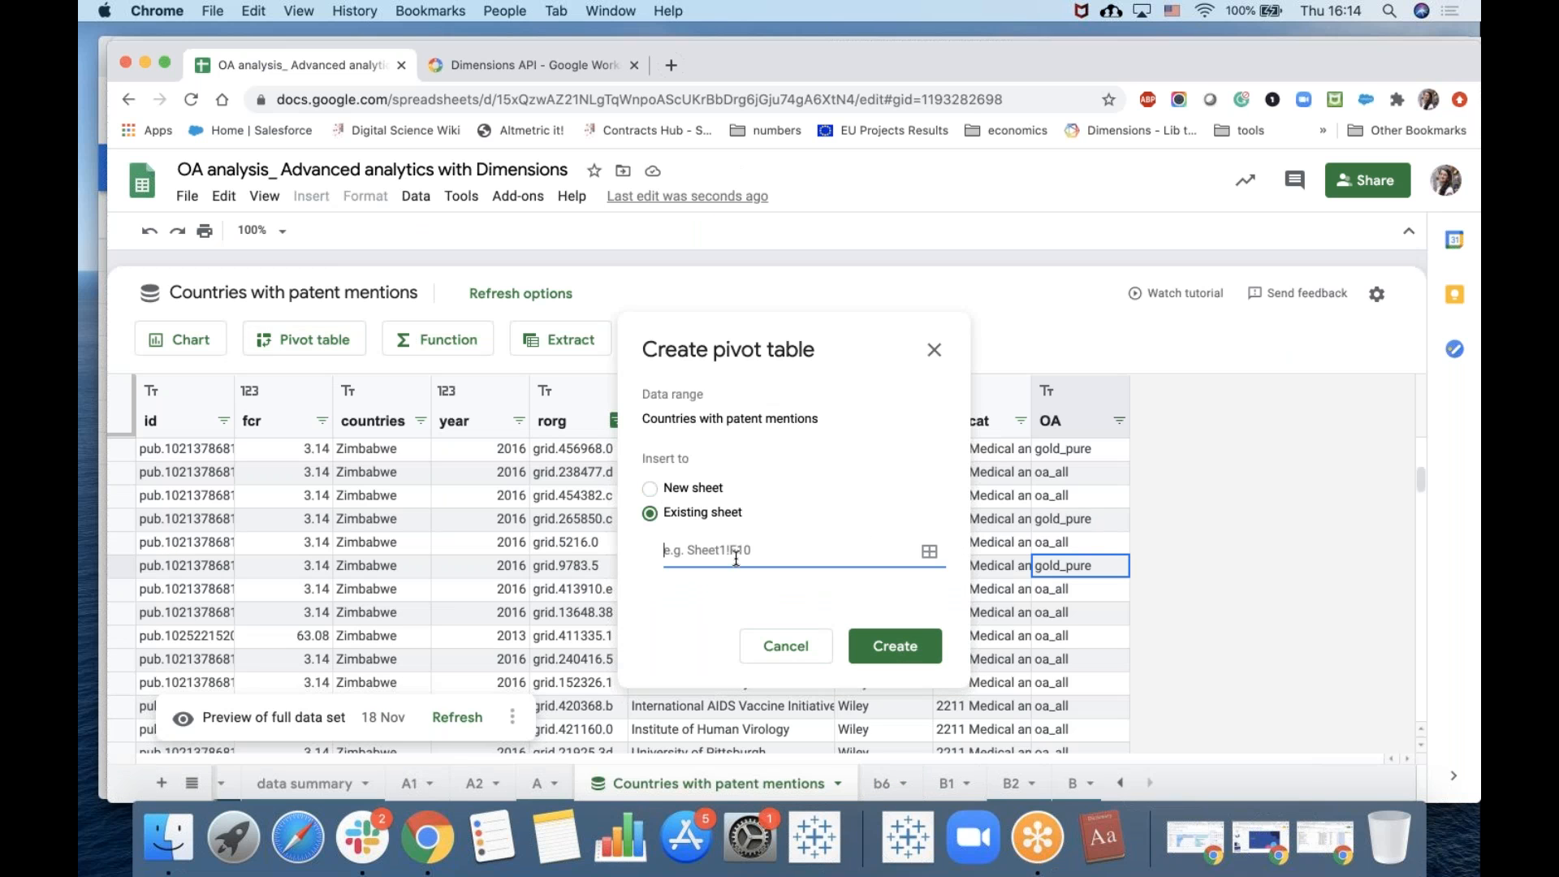
{"action": "type", "text": "b6! g1"}
{"action": "left_click", "coordinate": [897, 645]}
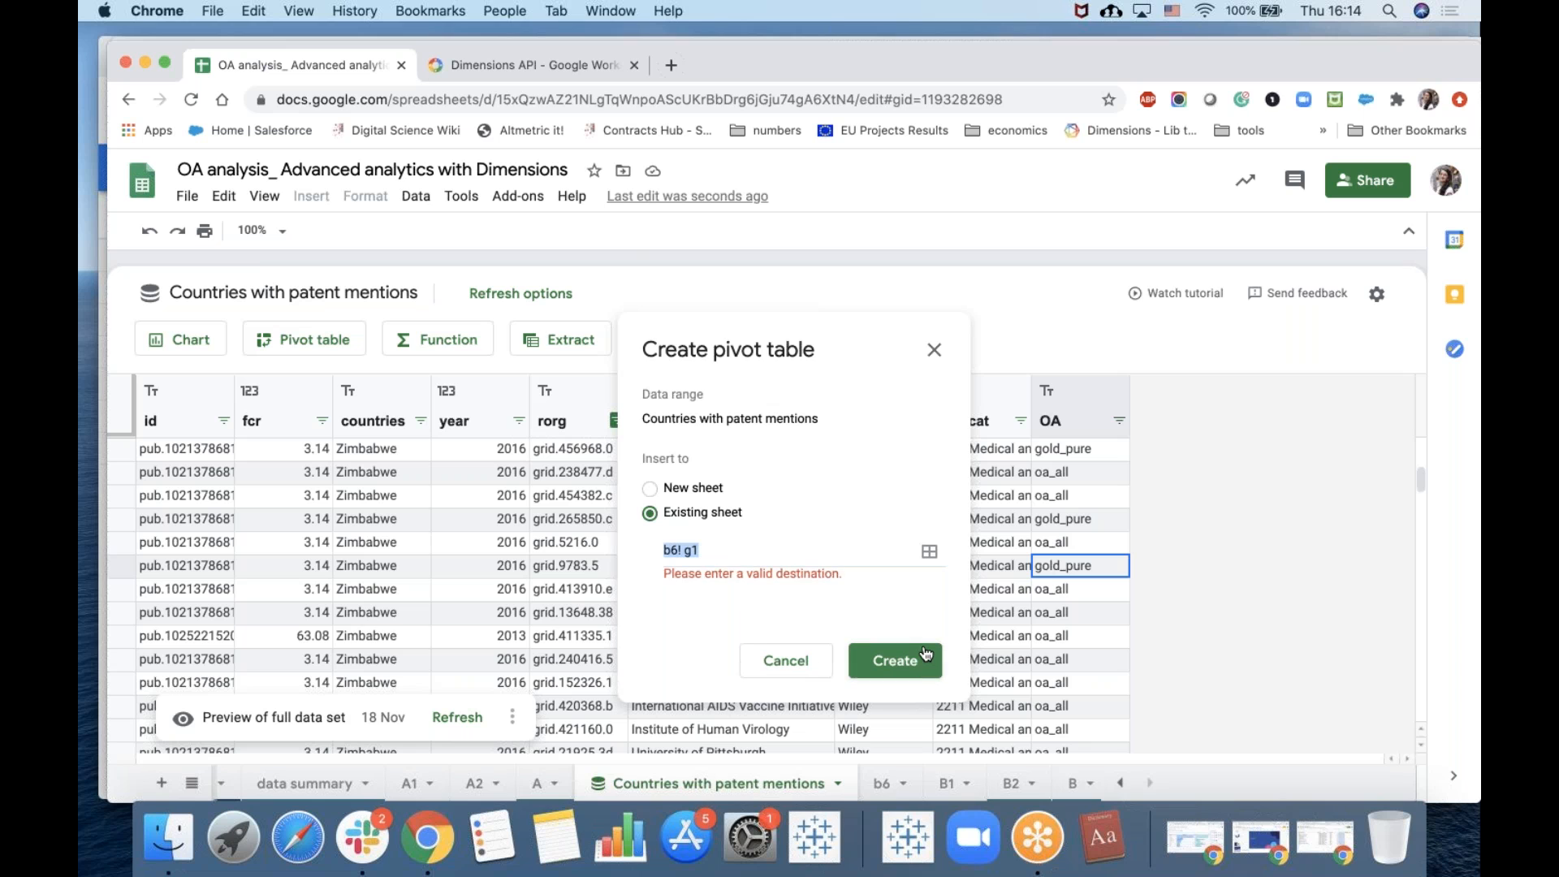
{"action": "left_click", "coordinate": [688, 552]}
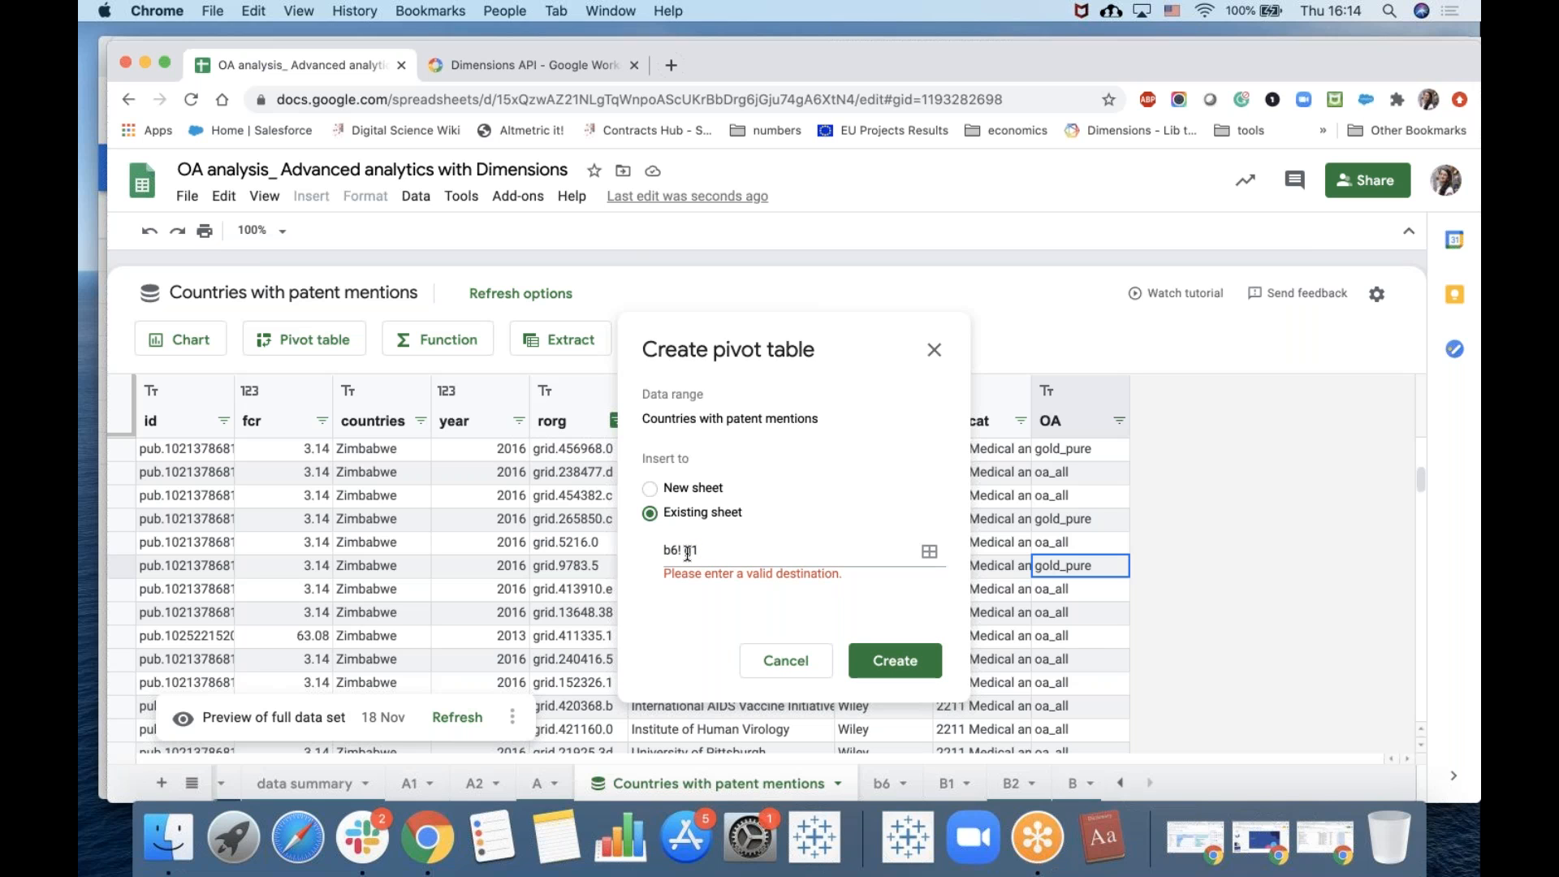
{"action": "key", "text": "BackSpace"}
{"action": "key", "text": "BackSpace"}
{"action": "type", "text": "A1"}
{"action": "left_click", "coordinate": [900, 662]}
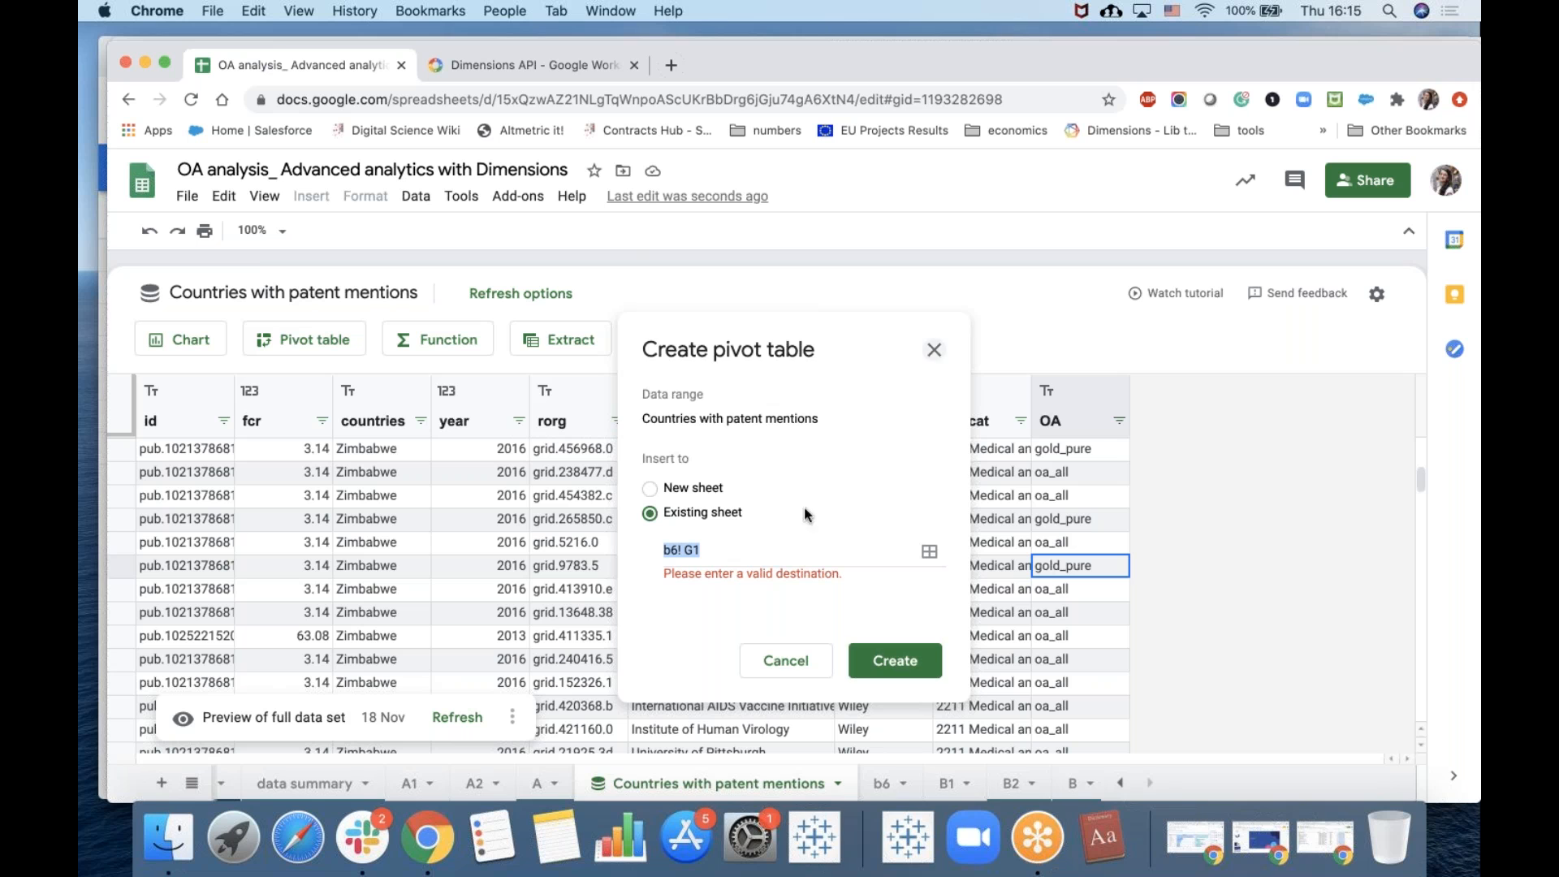
{"action": "left_click", "coordinate": [932, 350]}
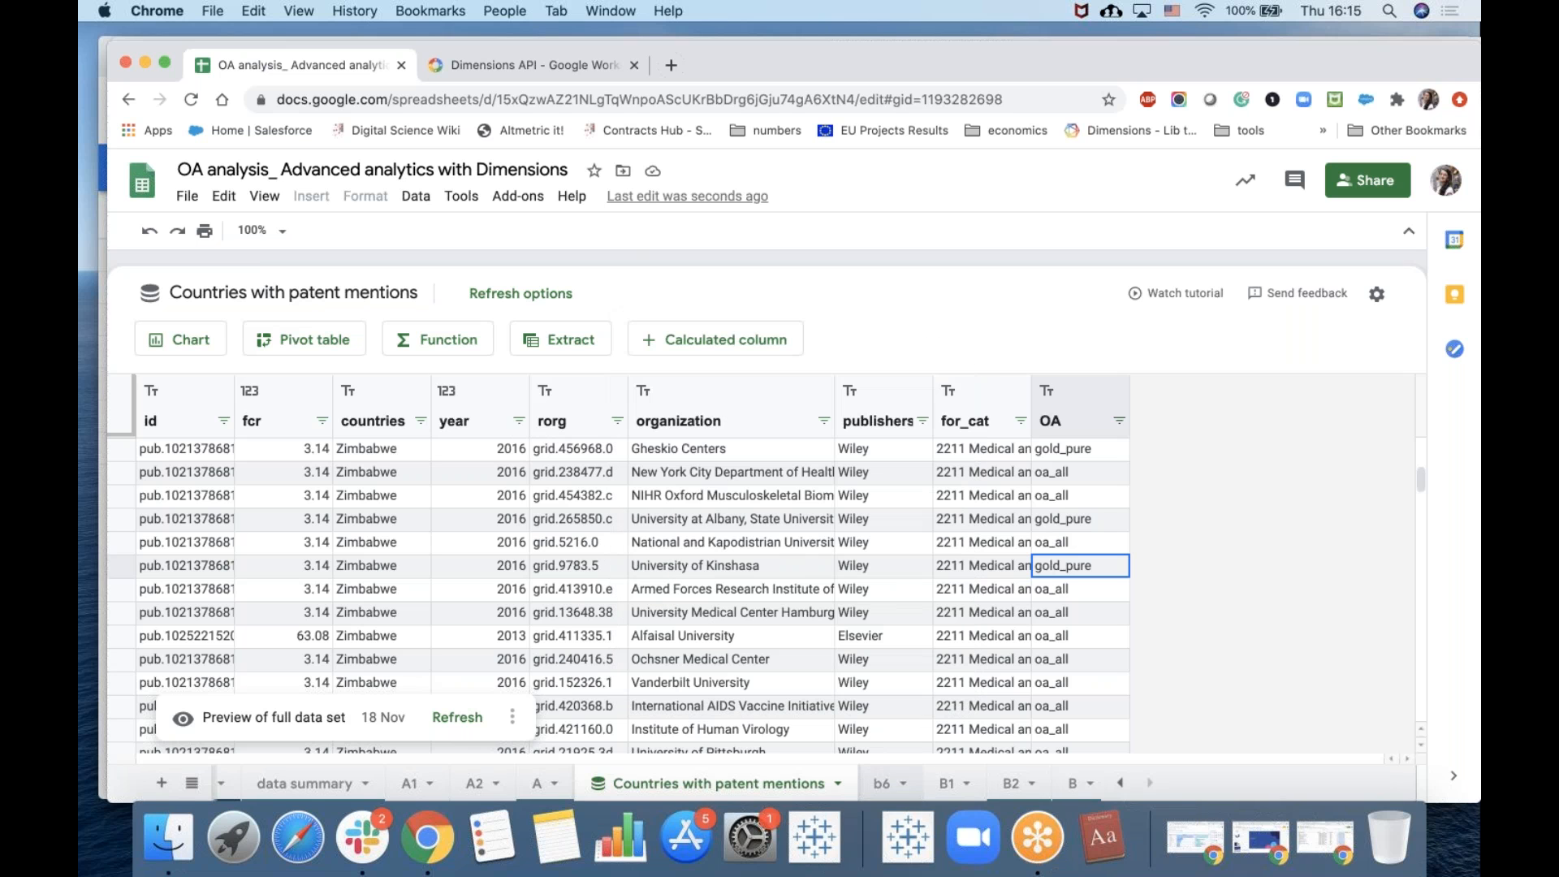
{"action": "left_click", "coordinate": [883, 784]}
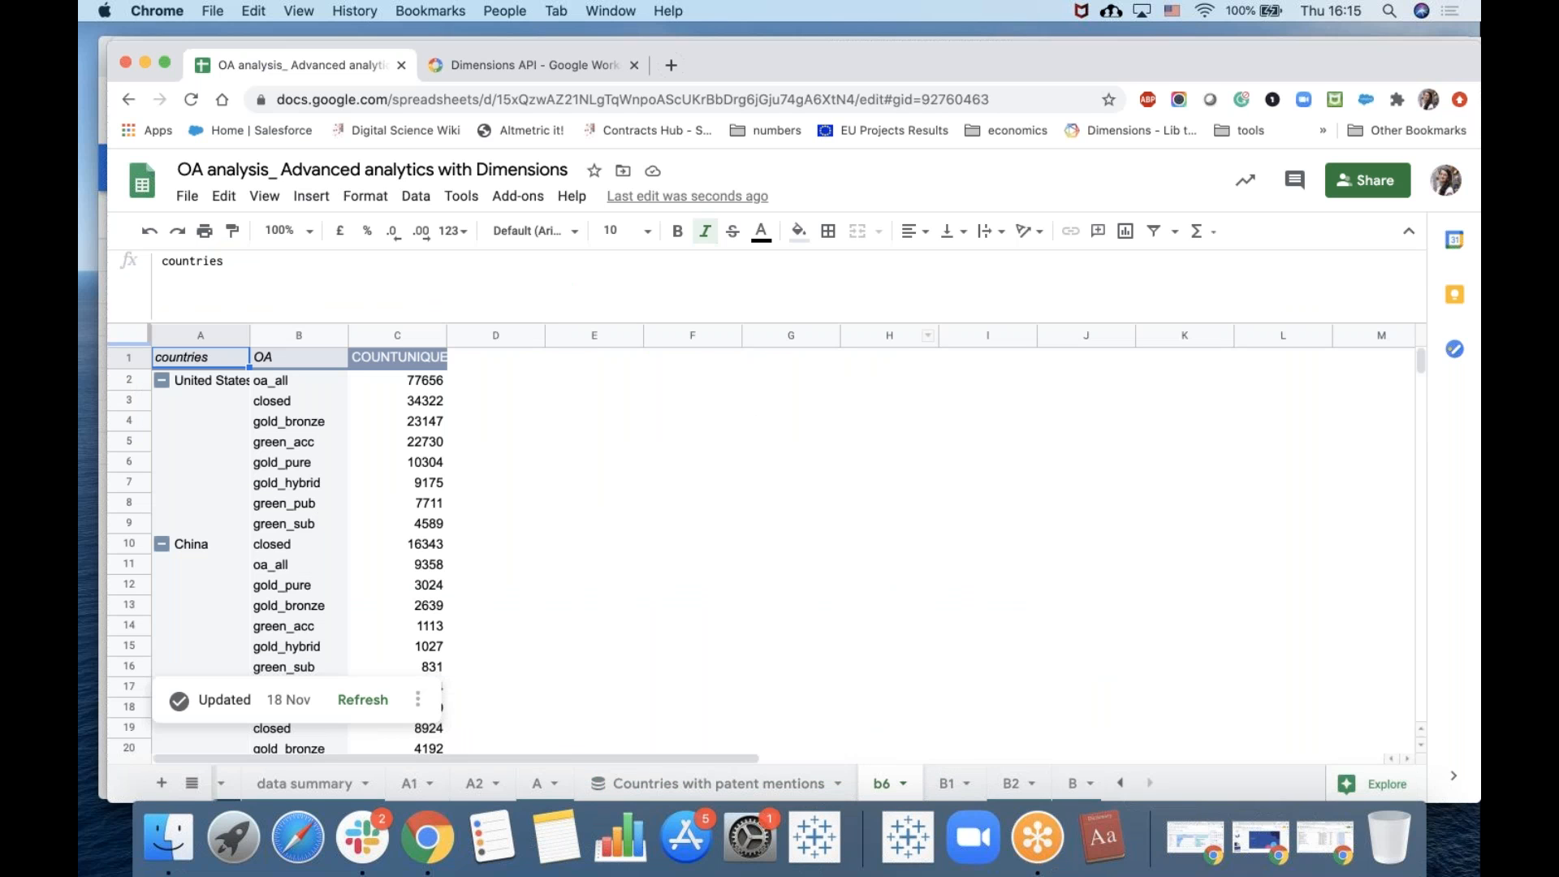
{"action": "left_click", "coordinate": [778, 335]}
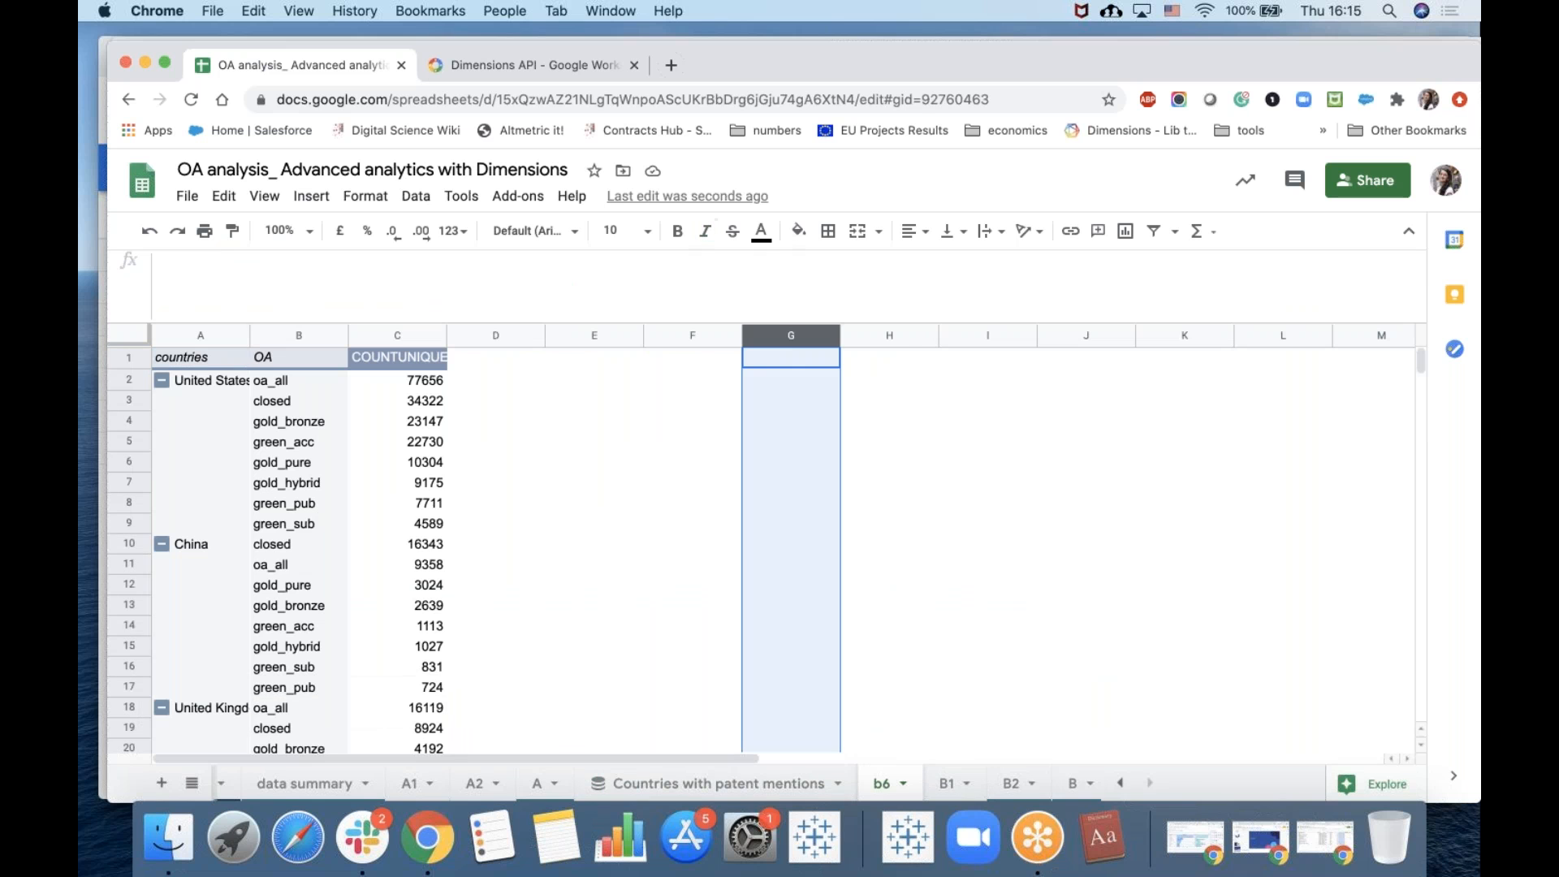
{"action": "left_click", "coordinate": [787, 364]}
{"action": "left_click", "coordinate": [762, 782]}
{"action": "left_click", "coordinate": [315, 339]}
{"action": "left_click", "coordinate": [649, 513]}
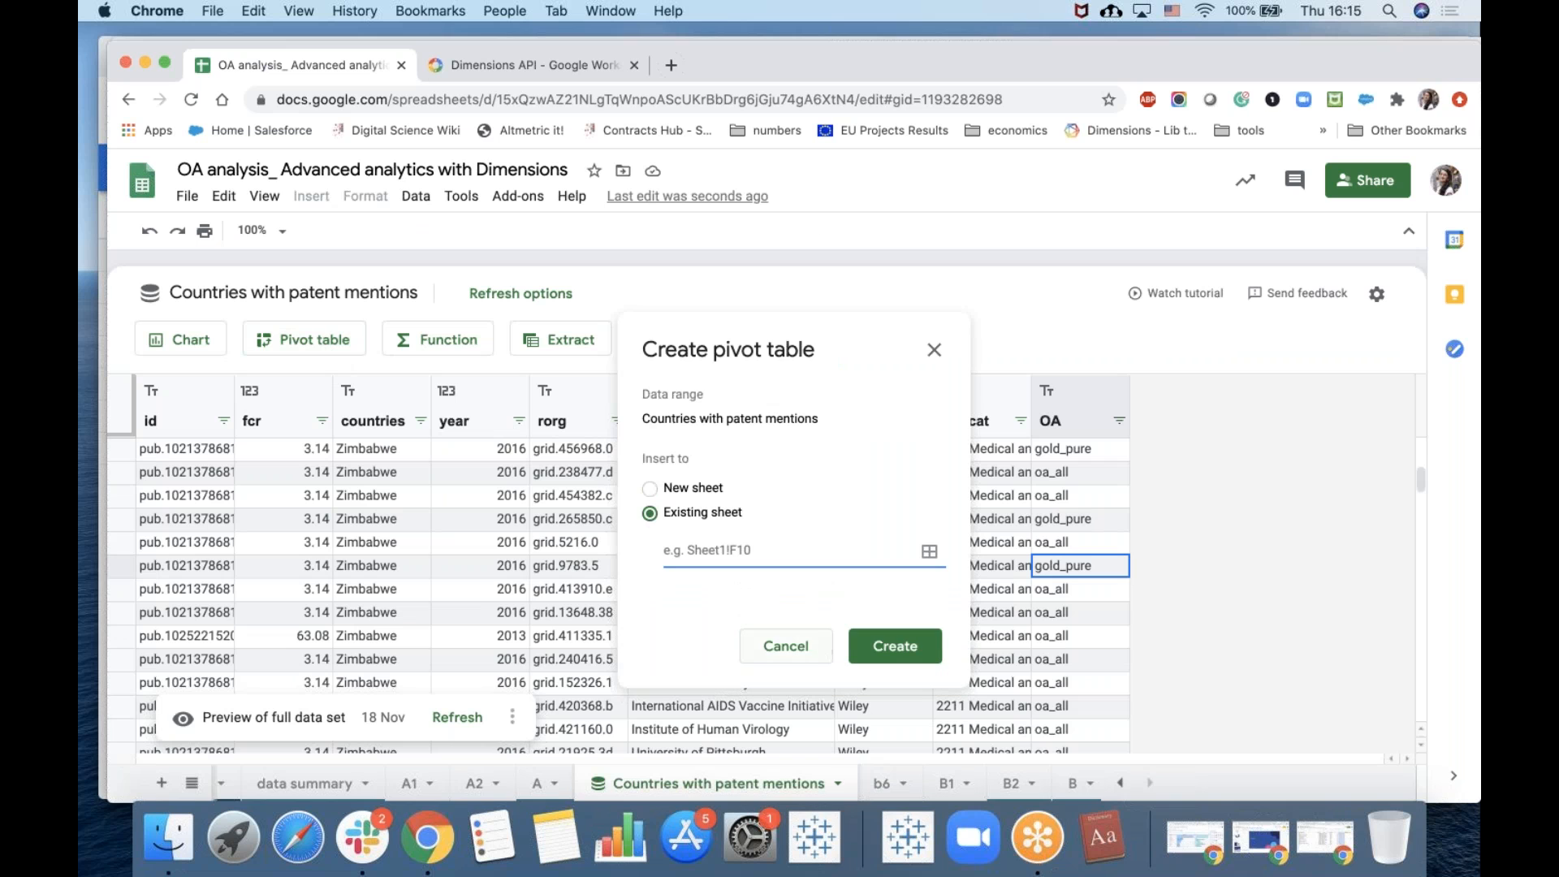
{"action": "left_click", "coordinate": [934, 350]}
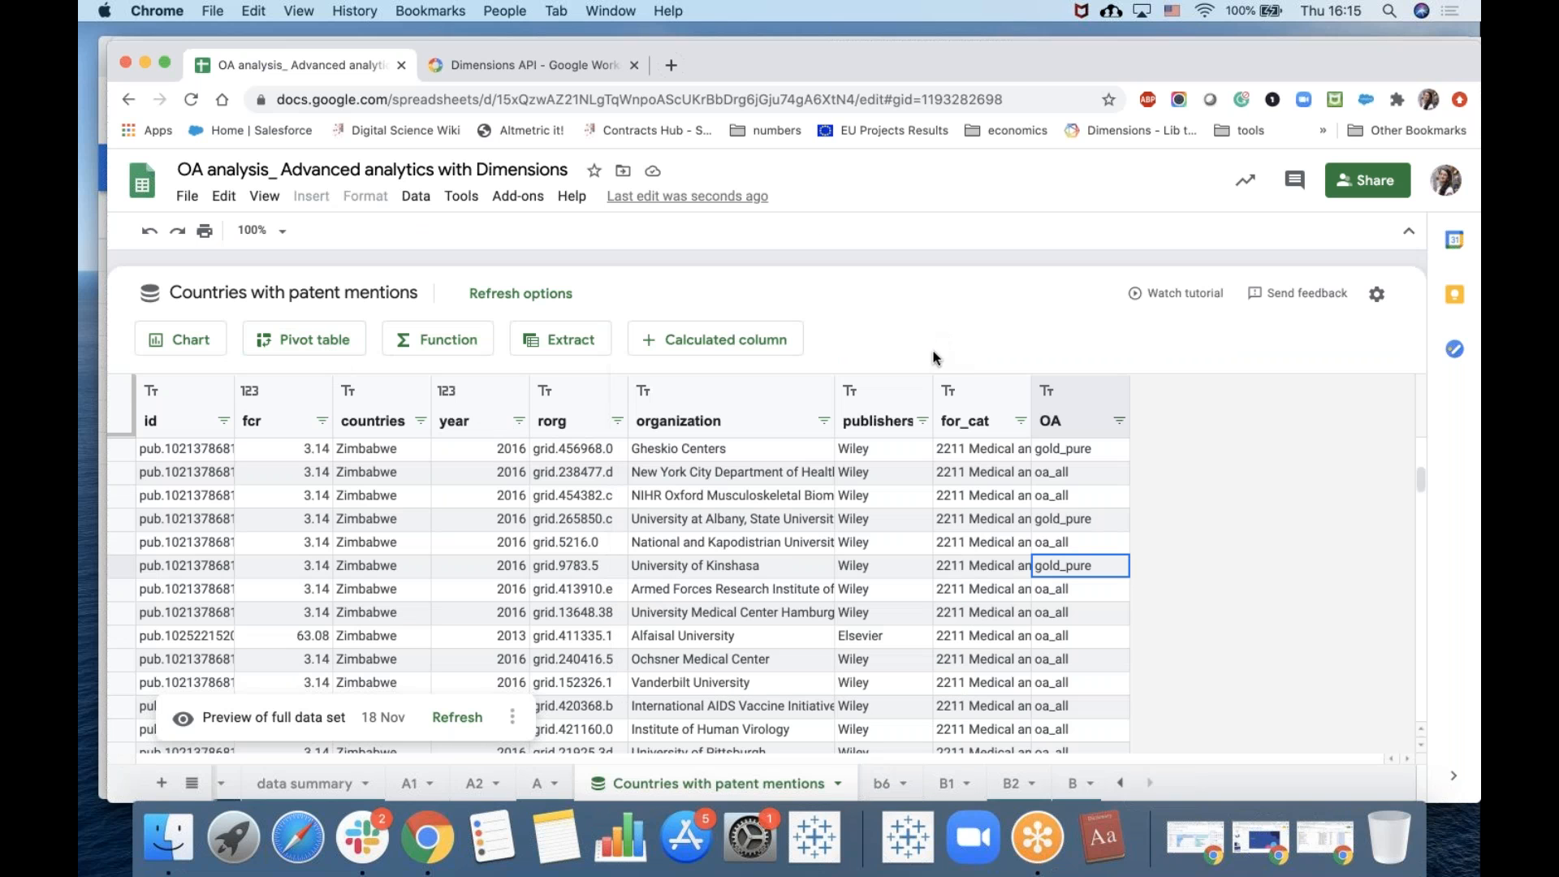
Create a pivot table from the connected data on existing sheet B6 starting at cell G1.
{"action": "left_click", "coordinate": [885, 786]}
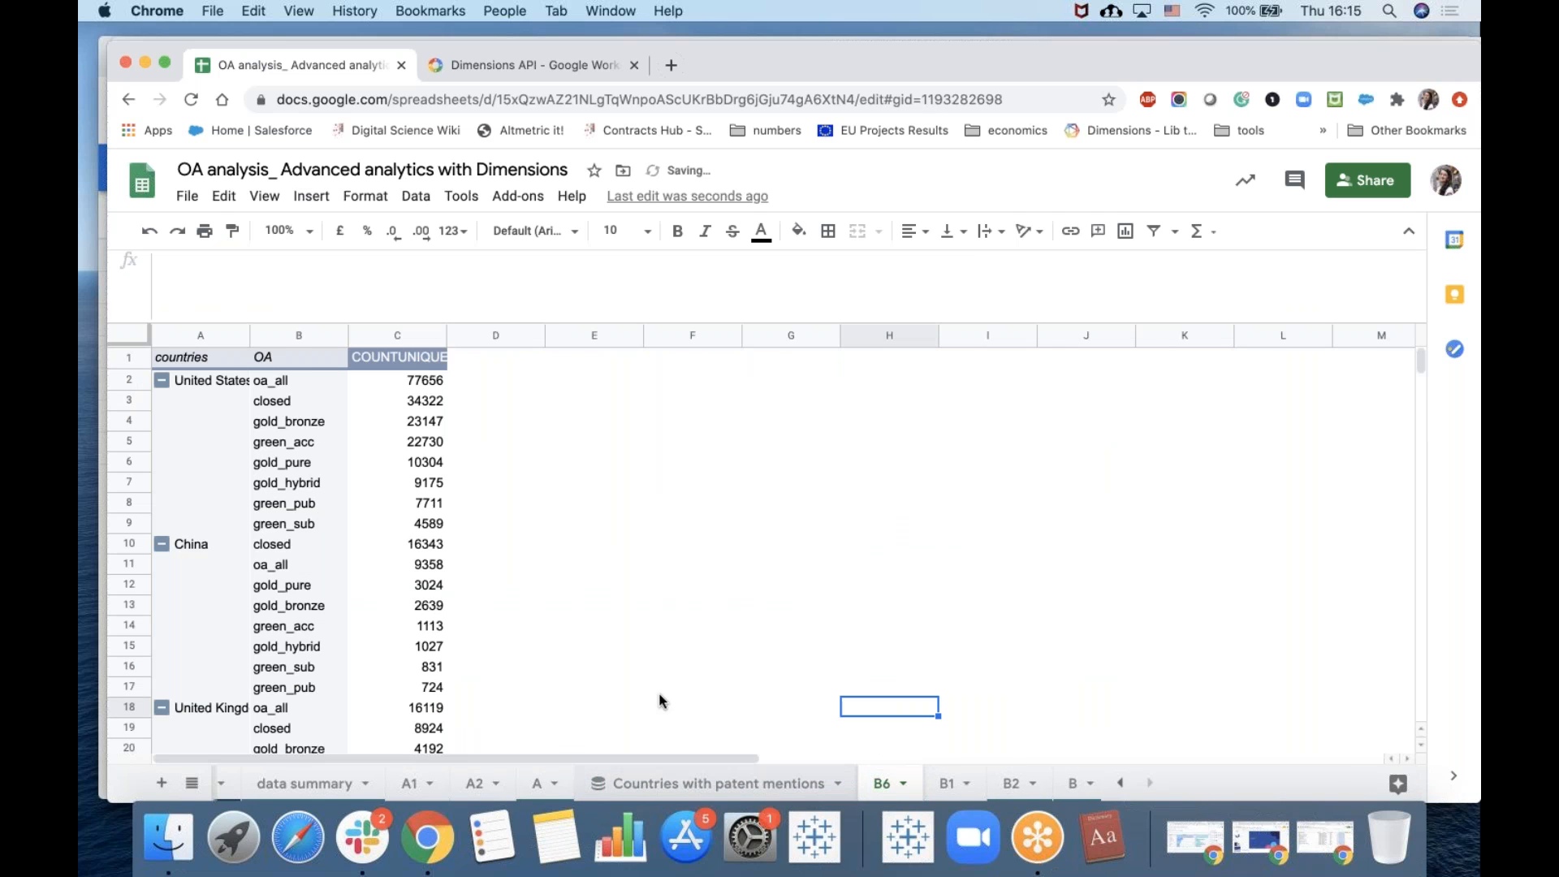
{"action": "left_click", "coordinate": [780, 784]}
{"action": "left_click", "coordinate": [314, 347]}
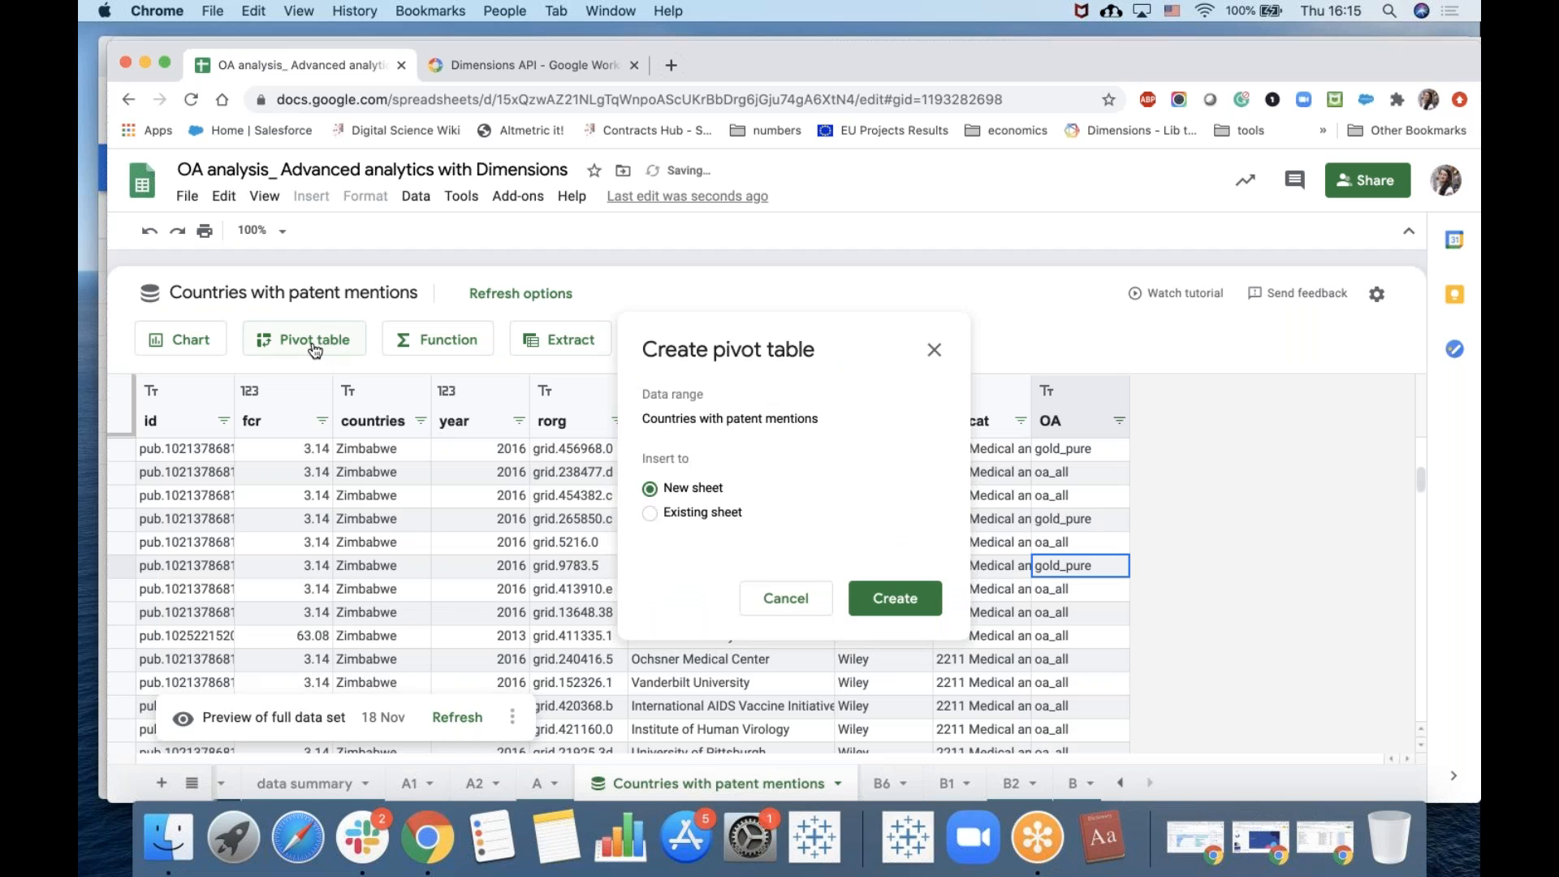
{"action": "left_click", "coordinate": [647, 513]}
{"action": "type", "text": "B6!"}
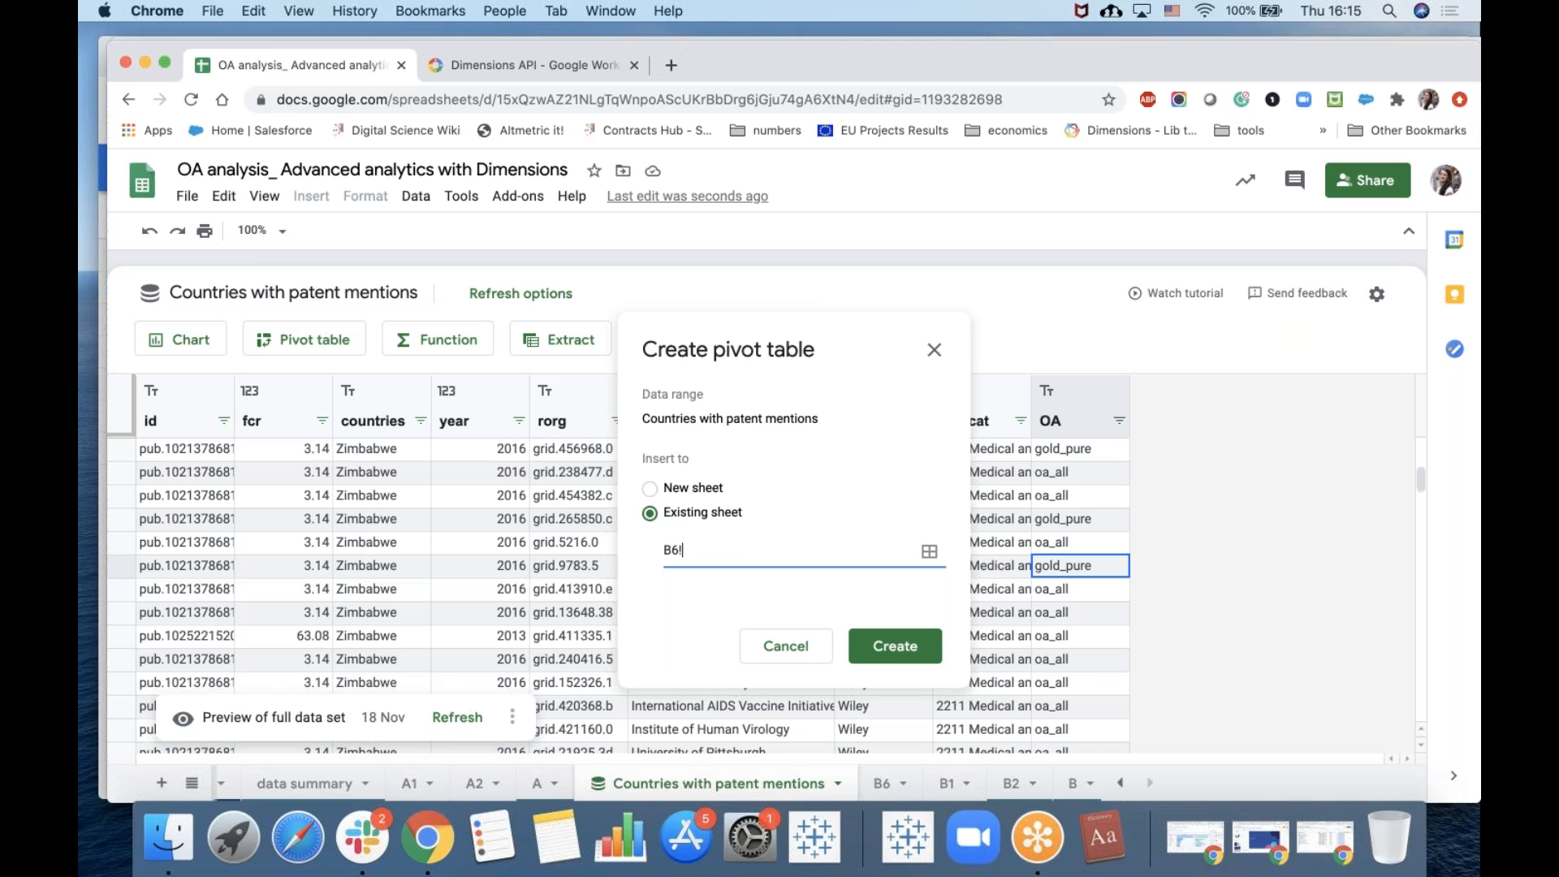
{"action": "type", "text": "G1"}
{"action": "left_click", "coordinate": [934, 650]}
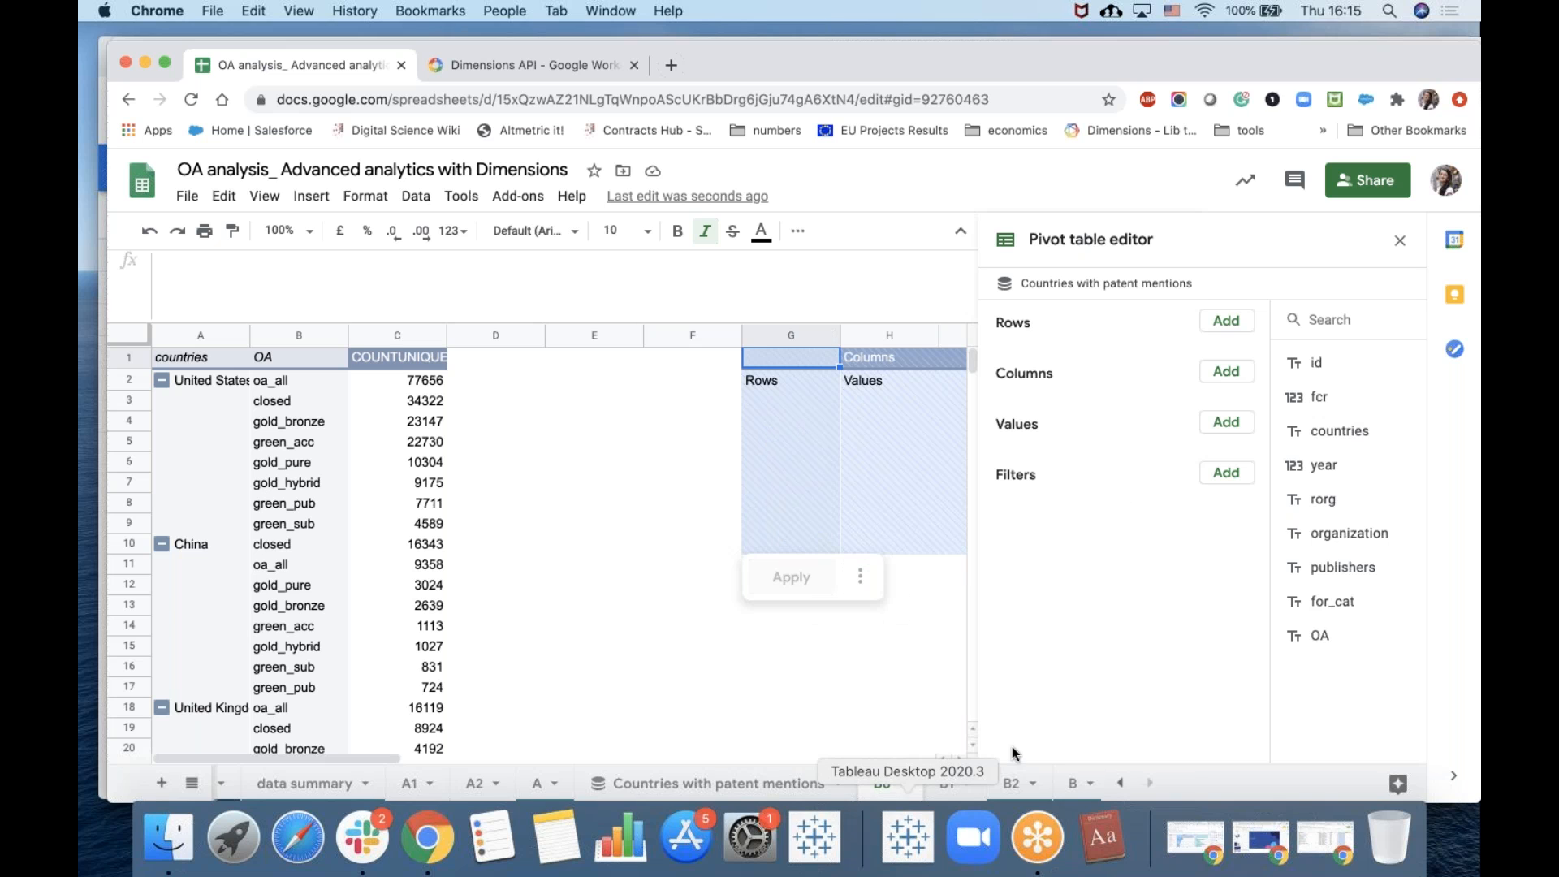
Examine the organization pivot table and charts on sheet B2 and open the data connection's options menu.
{"action": "left_click", "coordinate": [1015, 785]}
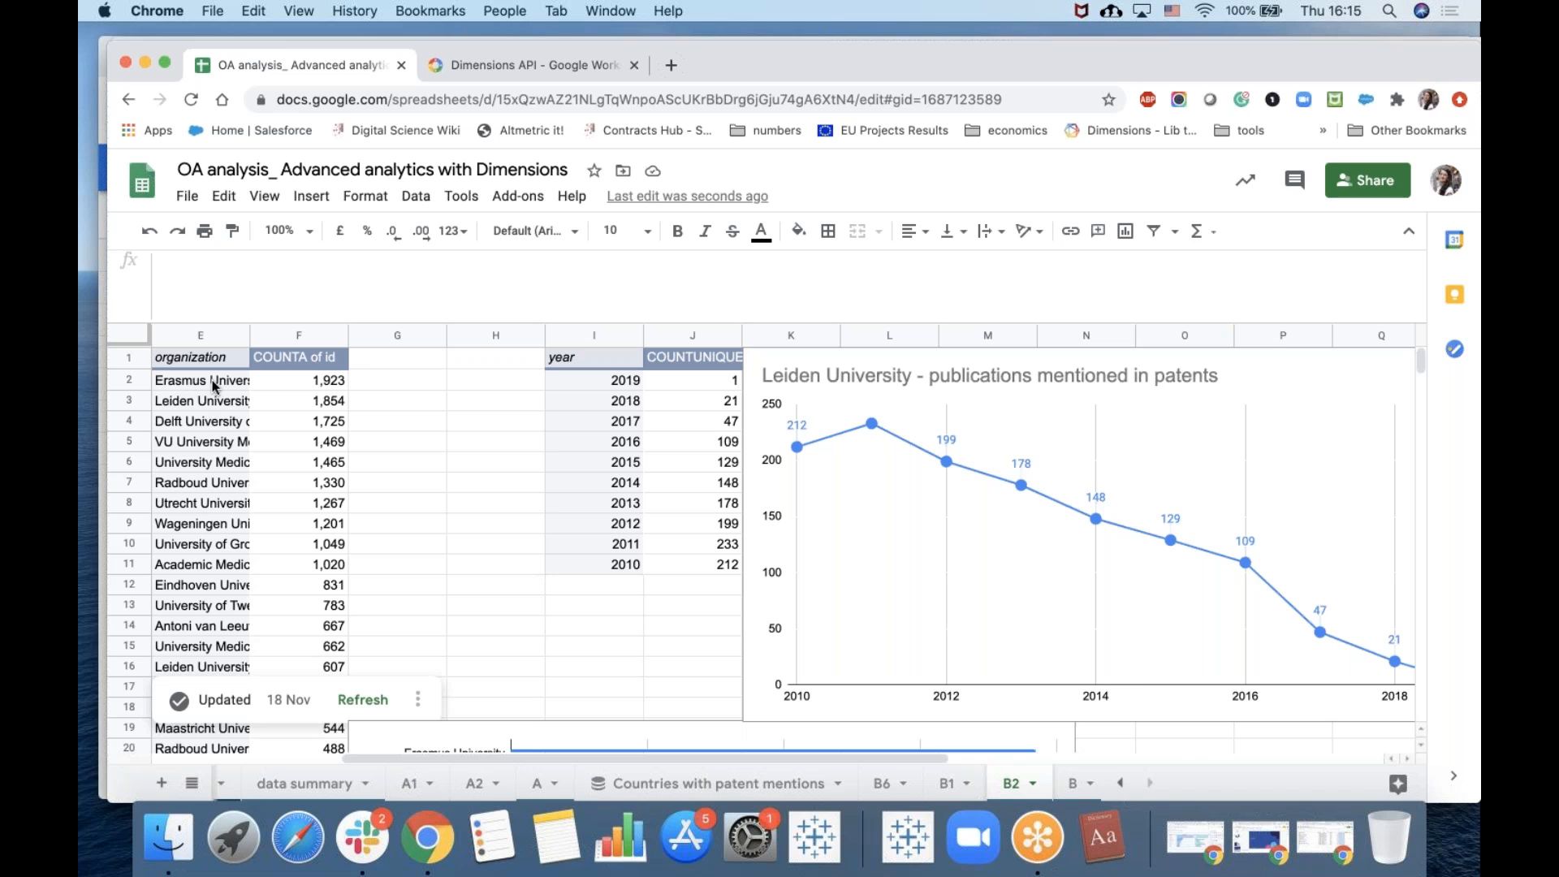
{"action": "left_click", "coordinate": [213, 382]}
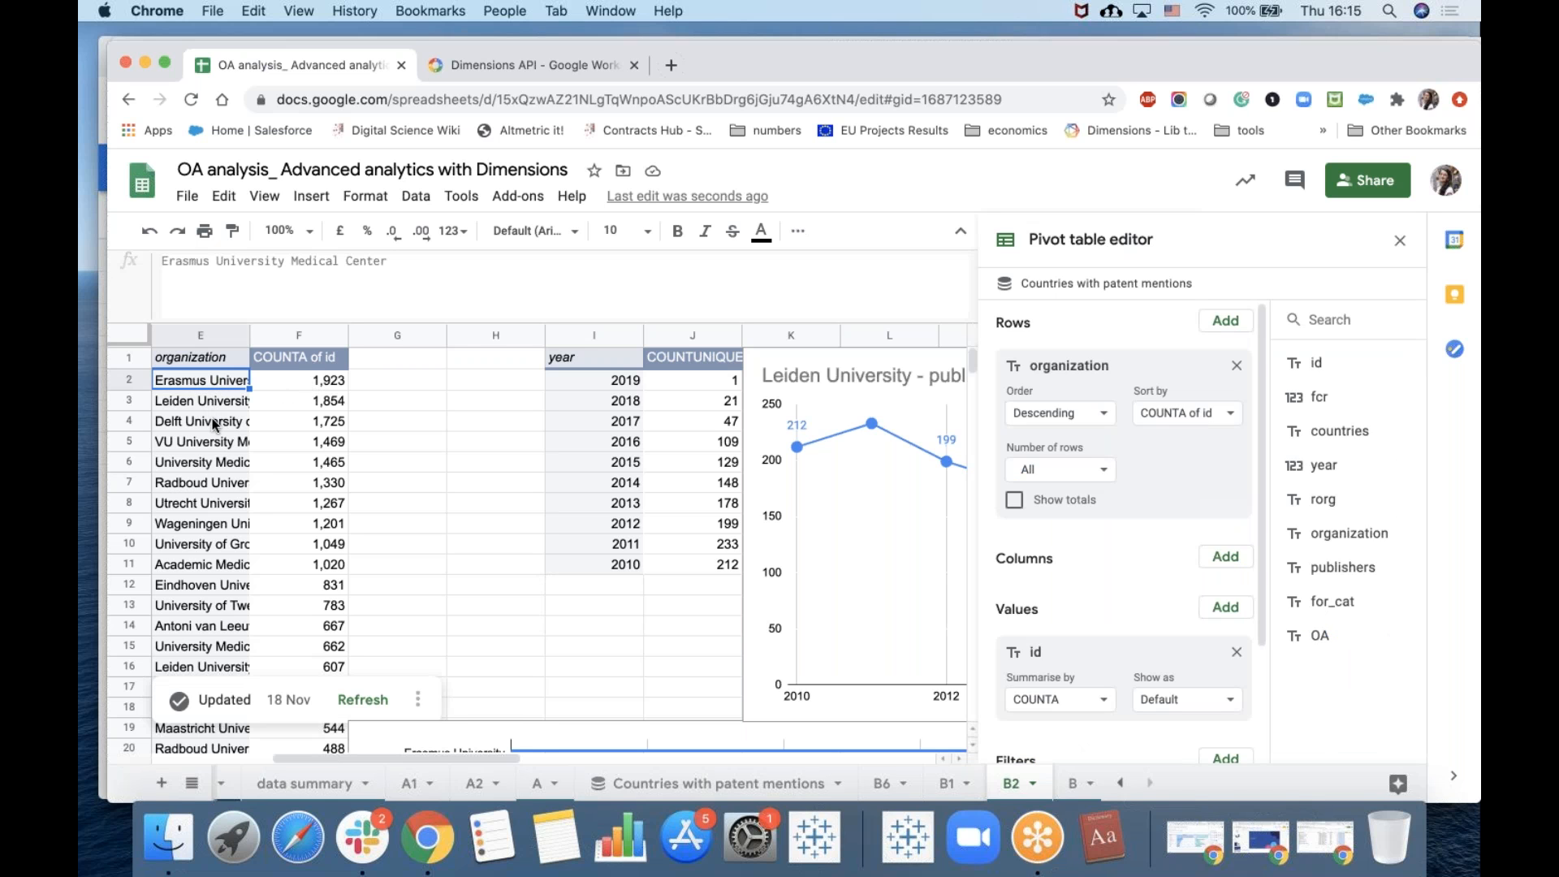
{"action": "scroll", "coordinate": [218, 573], "scroll_direction": "down", "scroll_amount": 3}
{"action": "scroll", "coordinate": [217, 572], "scroll_direction": "left", "scroll_amount": 1}
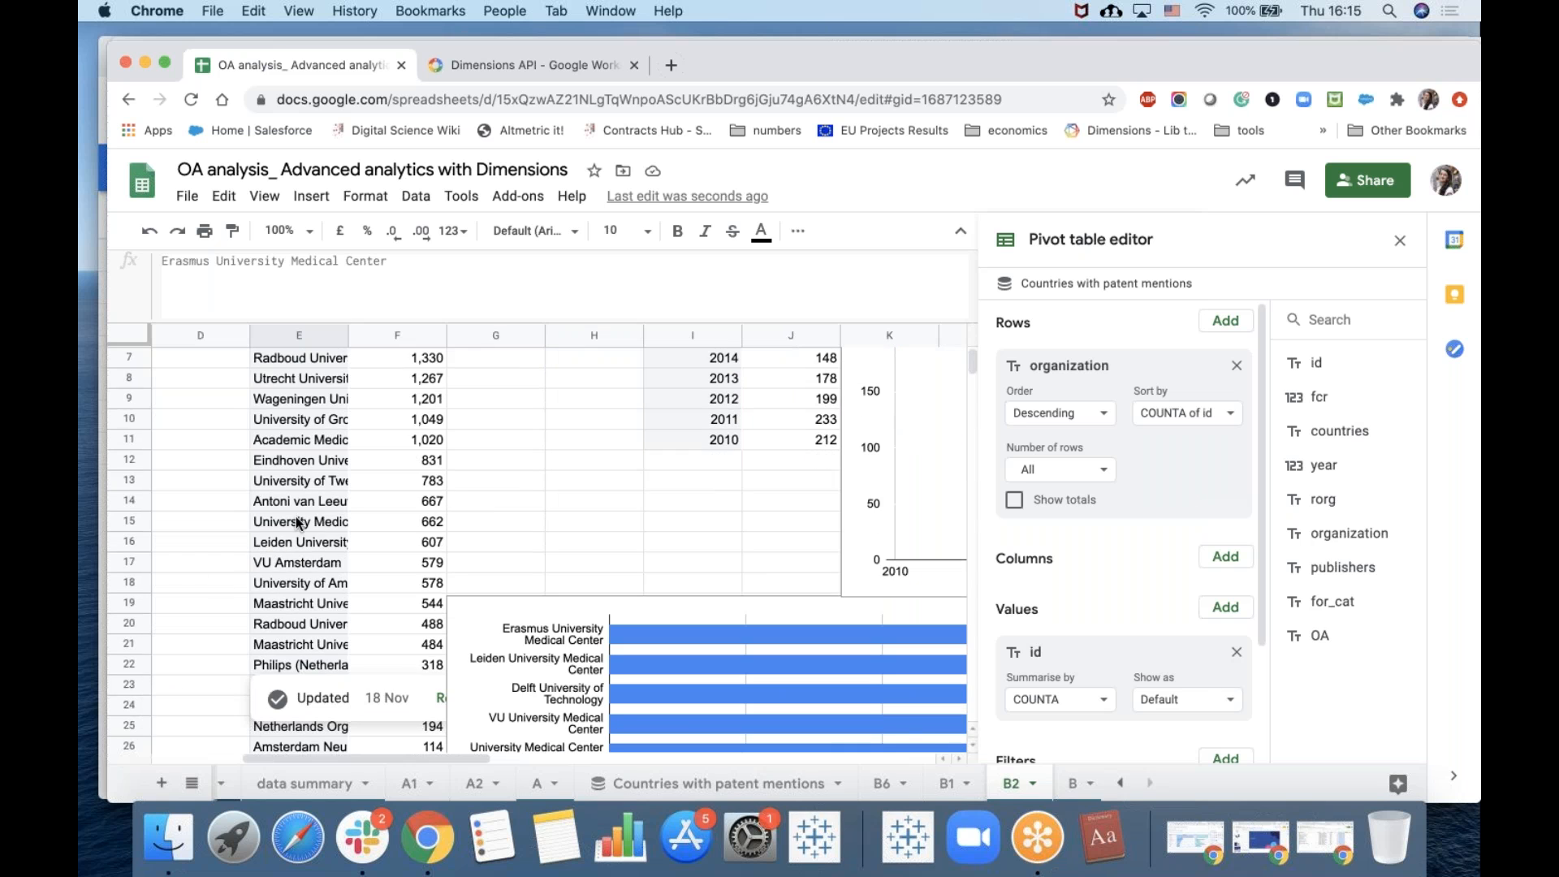
{"action": "scroll", "coordinate": [301, 522], "scroll_direction": "up", "scroll_amount": 3}
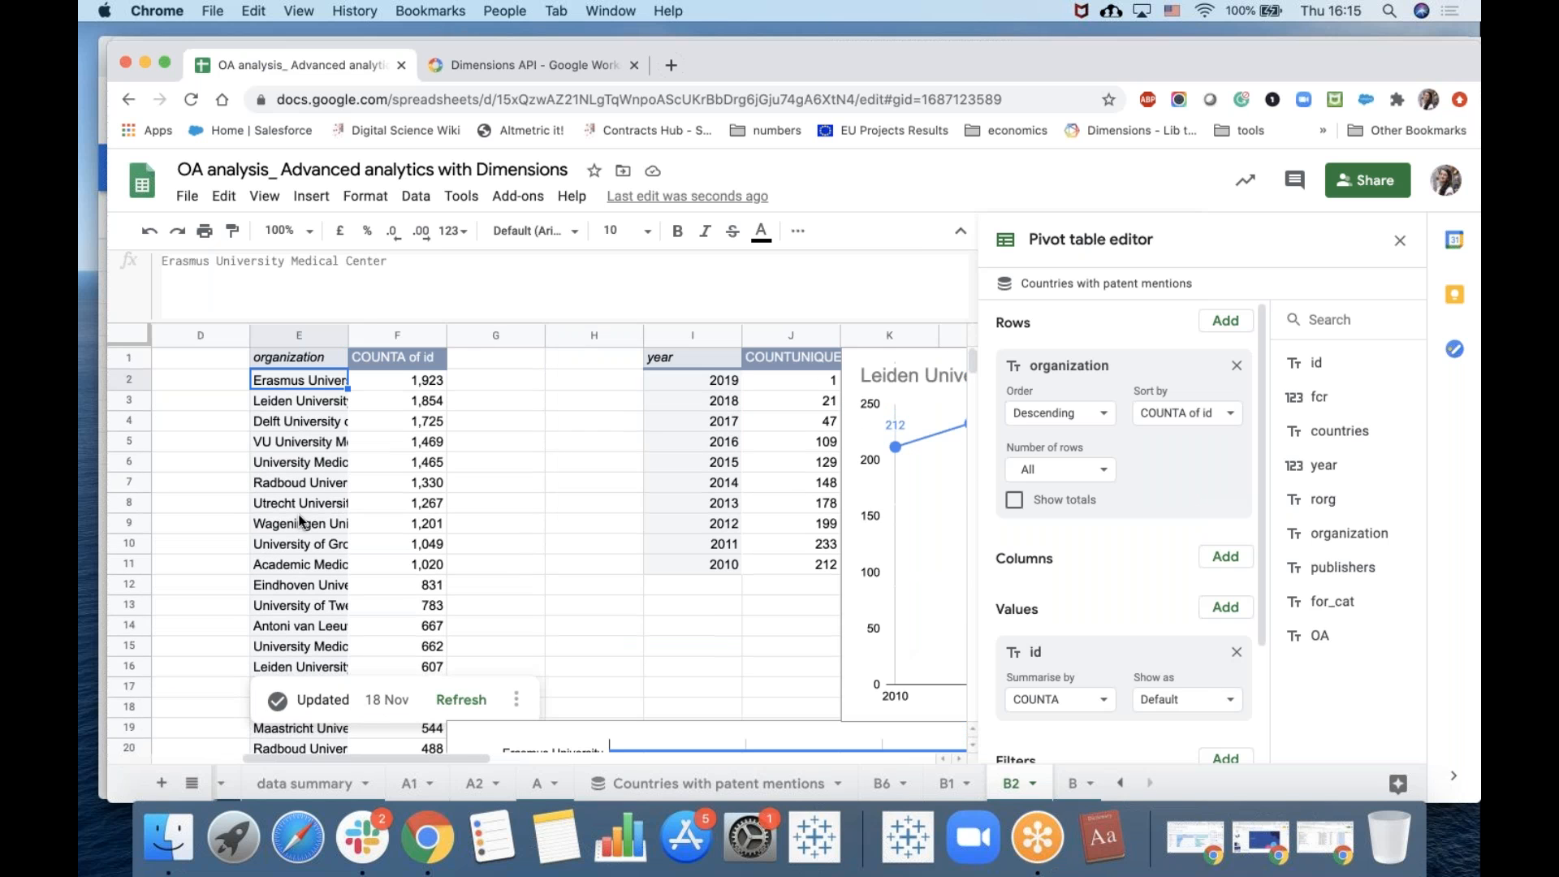
{"action": "left_click", "coordinate": [515, 699]}
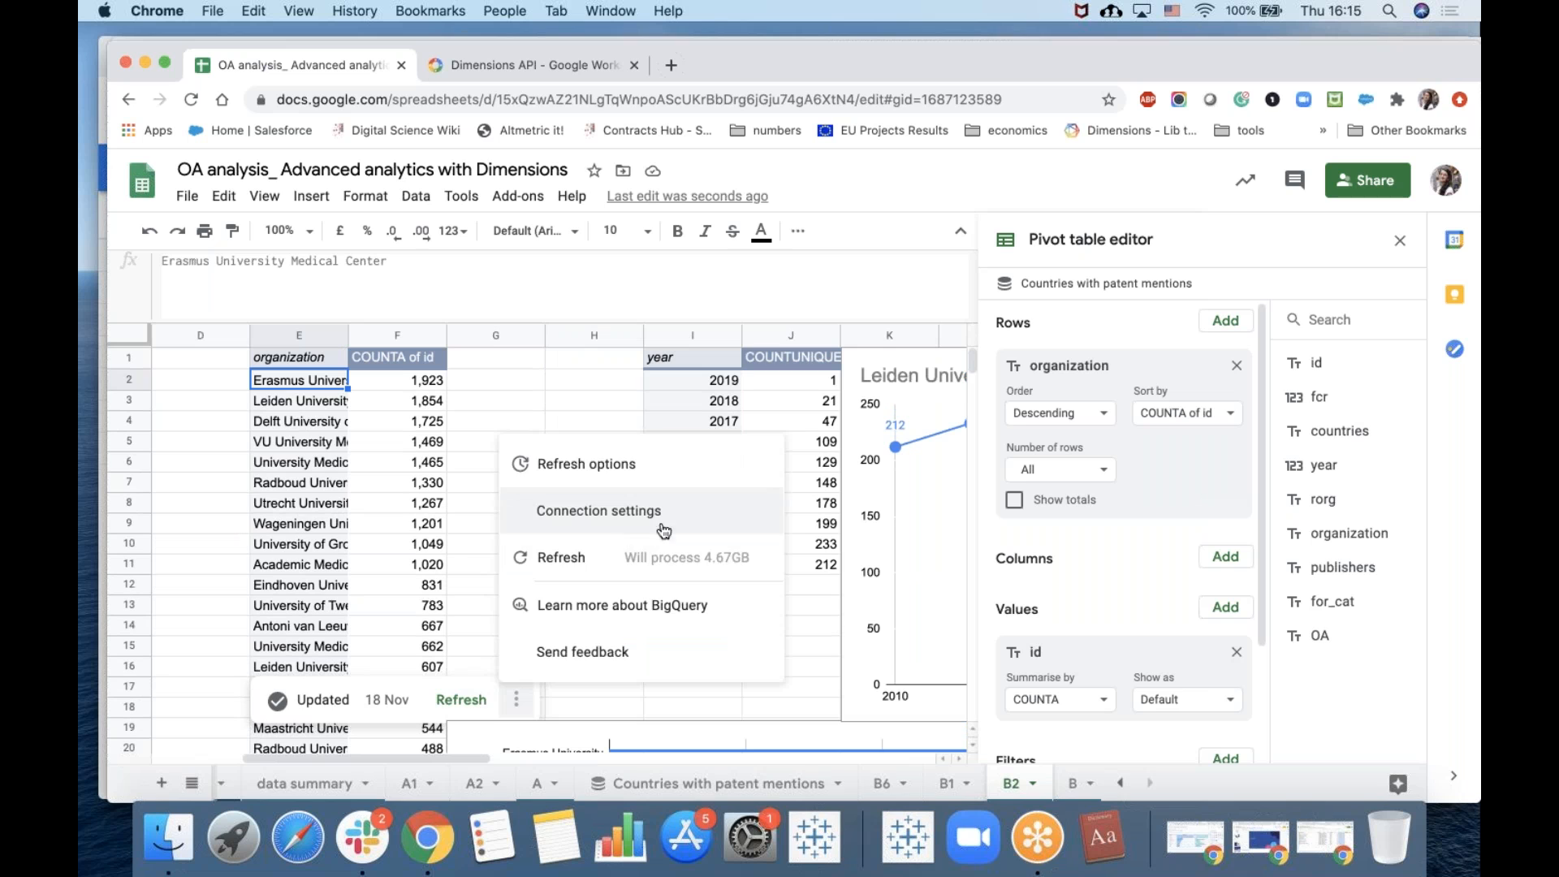
Review the B2 pivot table's country filter and the publication bar and line charts beside it.
{"action": "left_click", "coordinate": [290, 469]}
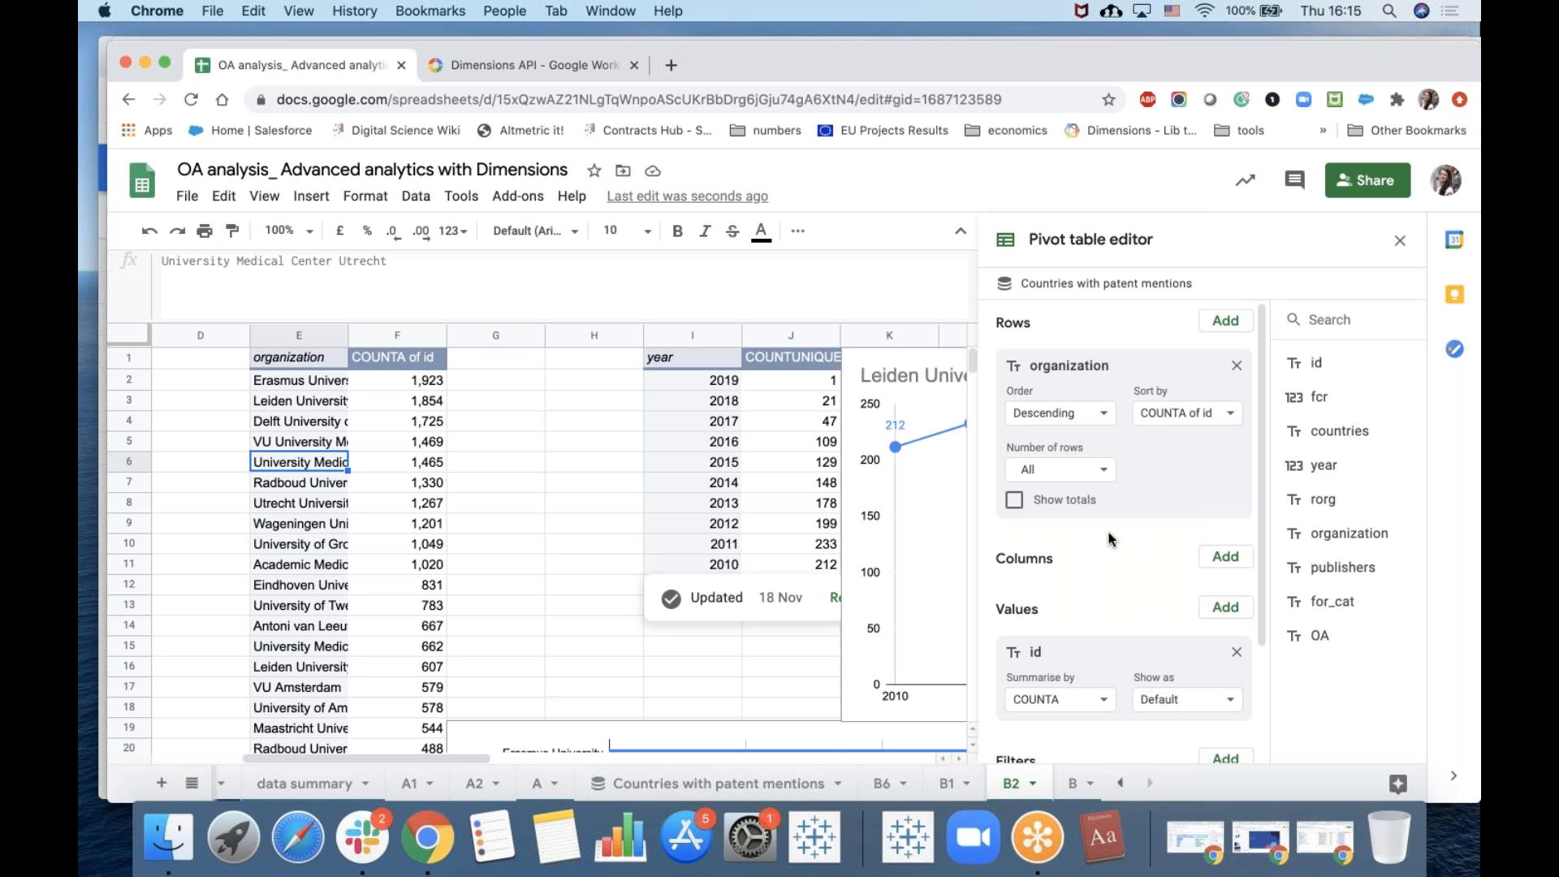
{"action": "scroll", "coordinate": [1108, 533], "scroll_direction": "down", "scroll_amount": 2}
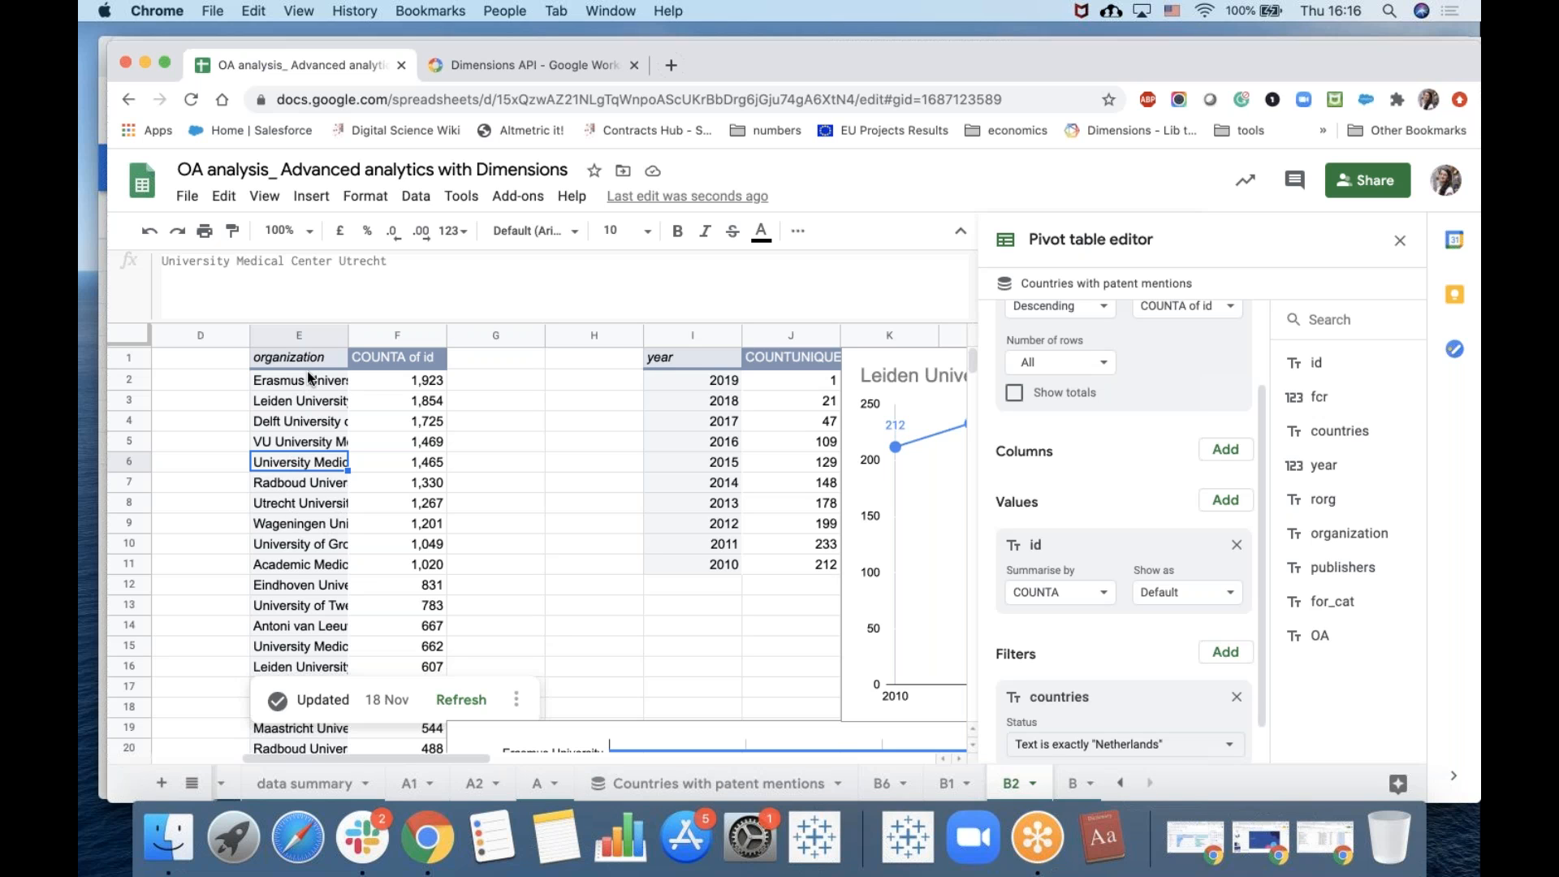
{"action": "left_click", "coordinate": [414, 388]}
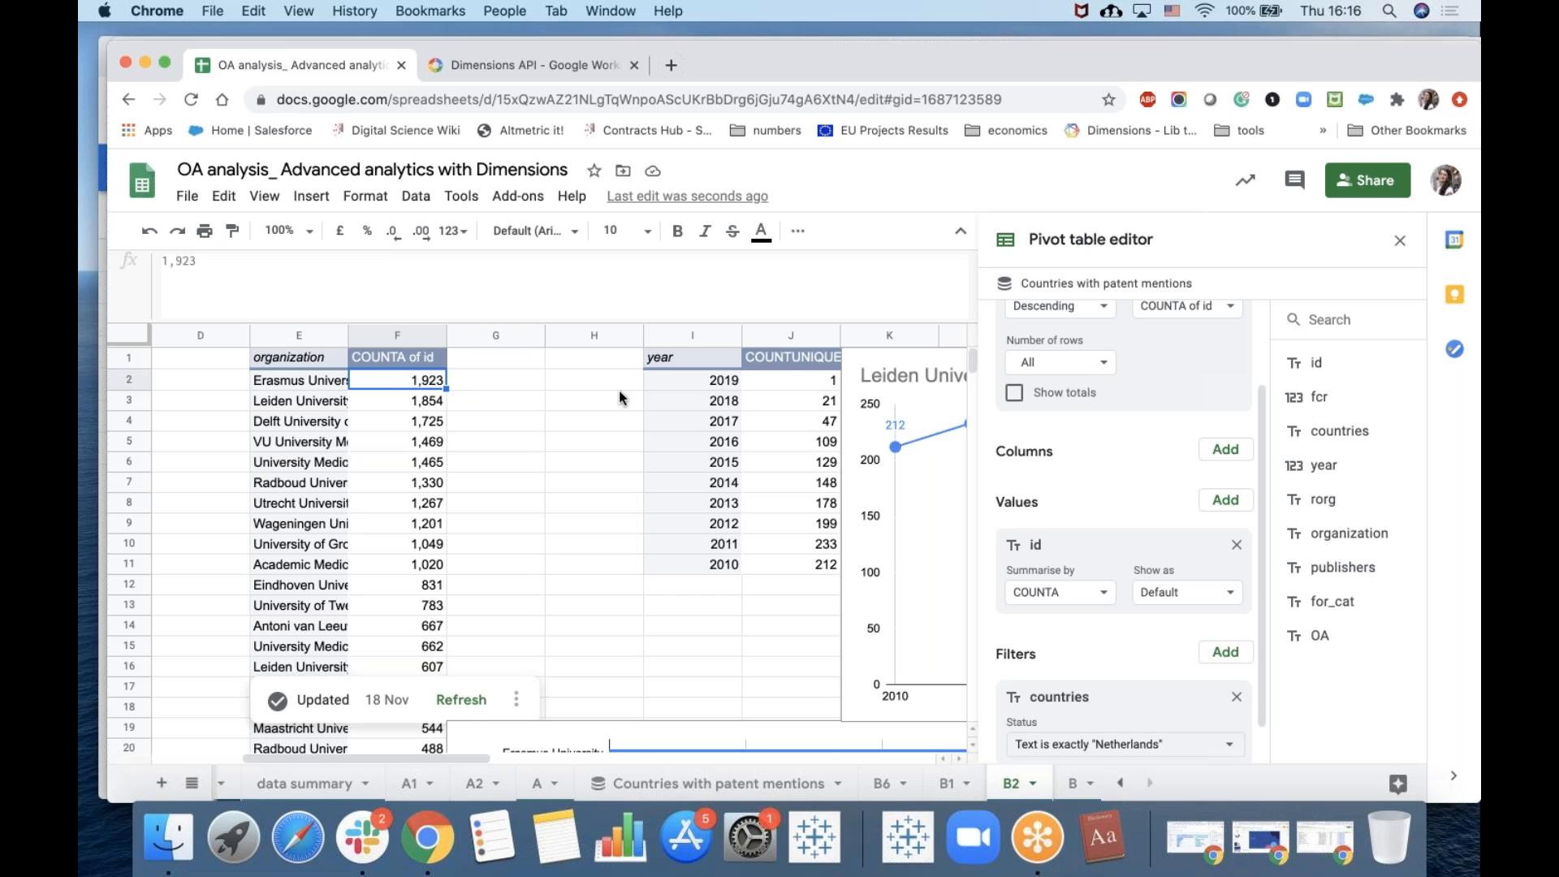
{"action": "scroll", "coordinate": [618, 391], "scroll_direction": "right", "scroll_amount": 5}
{"action": "scroll", "coordinate": [383, 662], "scroll_direction": "down", "scroll_amount": 5}
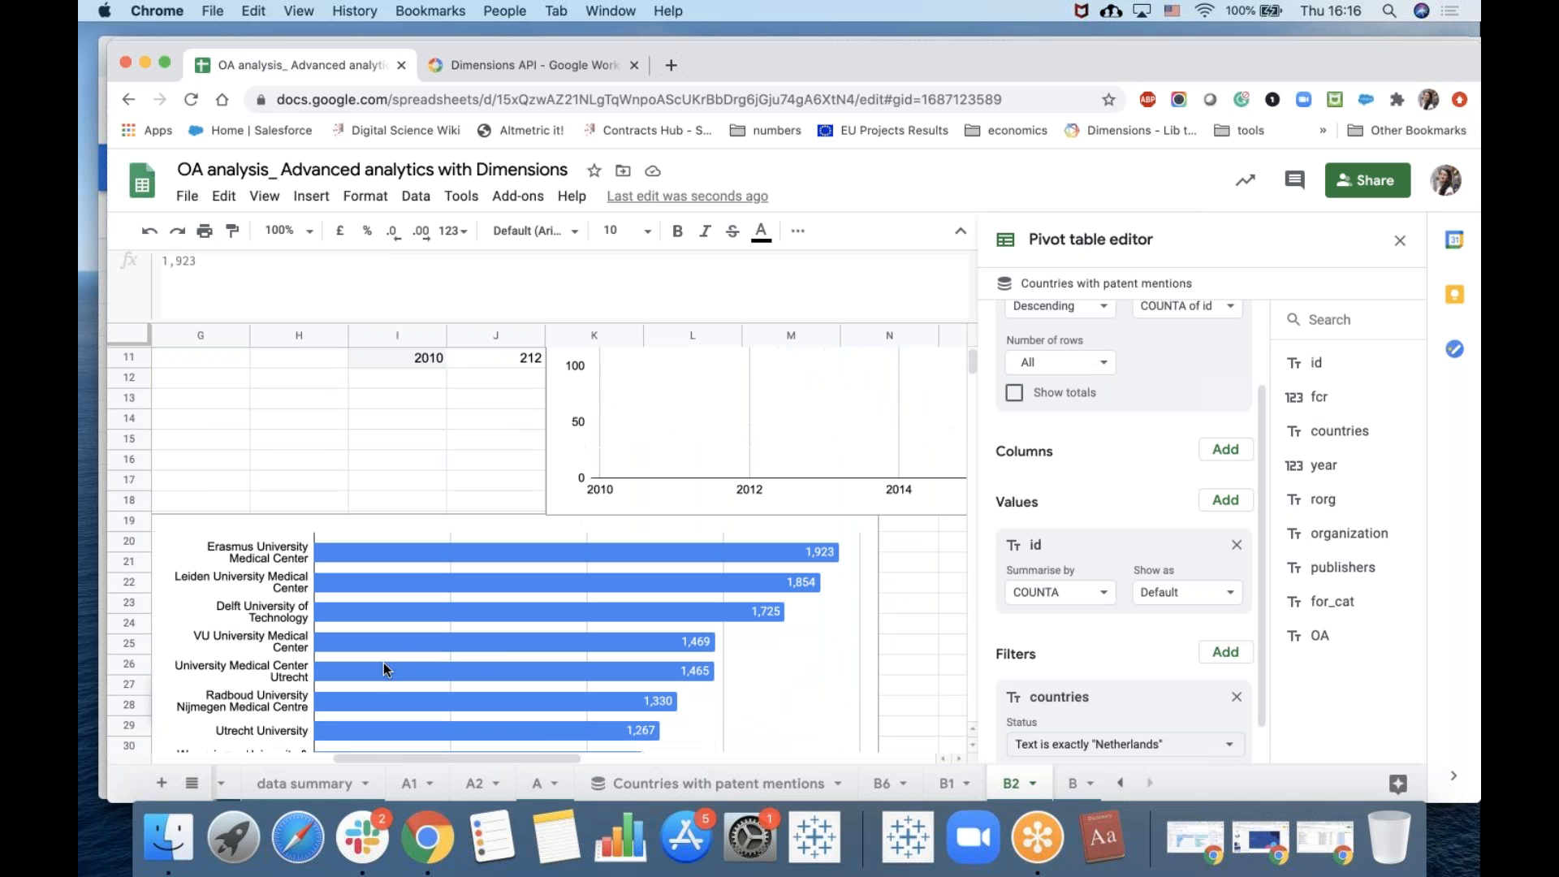
{"action": "scroll", "coordinate": [514, 649], "scroll_direction": "up", "scroll_amount": 5}
{"action": "scroll", "coordinate": [514, 650], "scroll_direction": "right", "scroll_amount": 2}
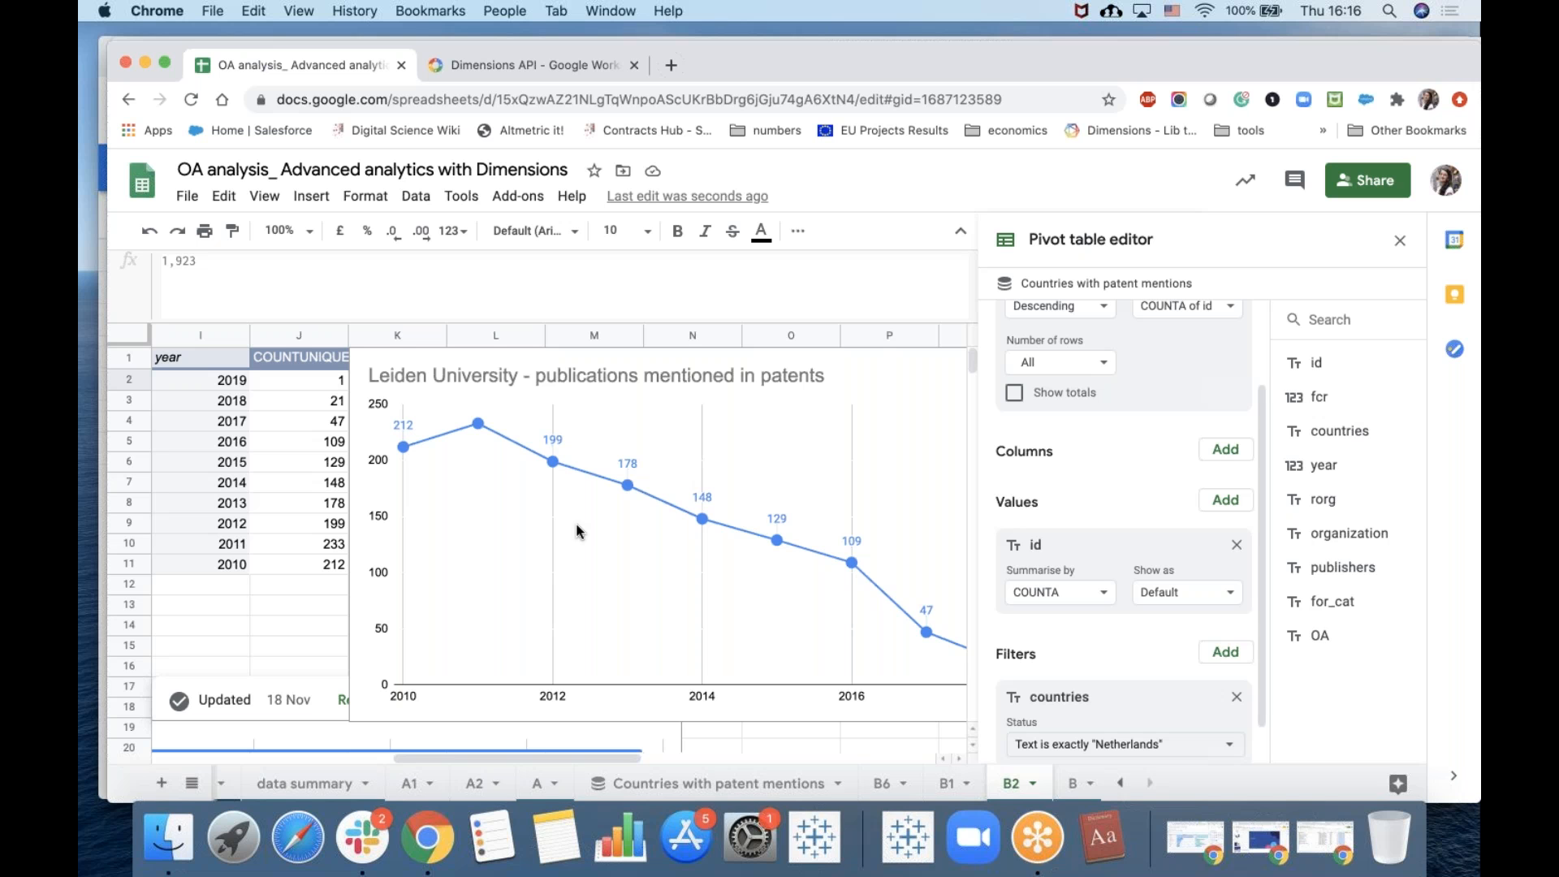
Open sheet B and examine its country comparison tables and the DIMENSIONS query formula behind them.
{"action": "left_click", "coordinate": [1072, 782]}
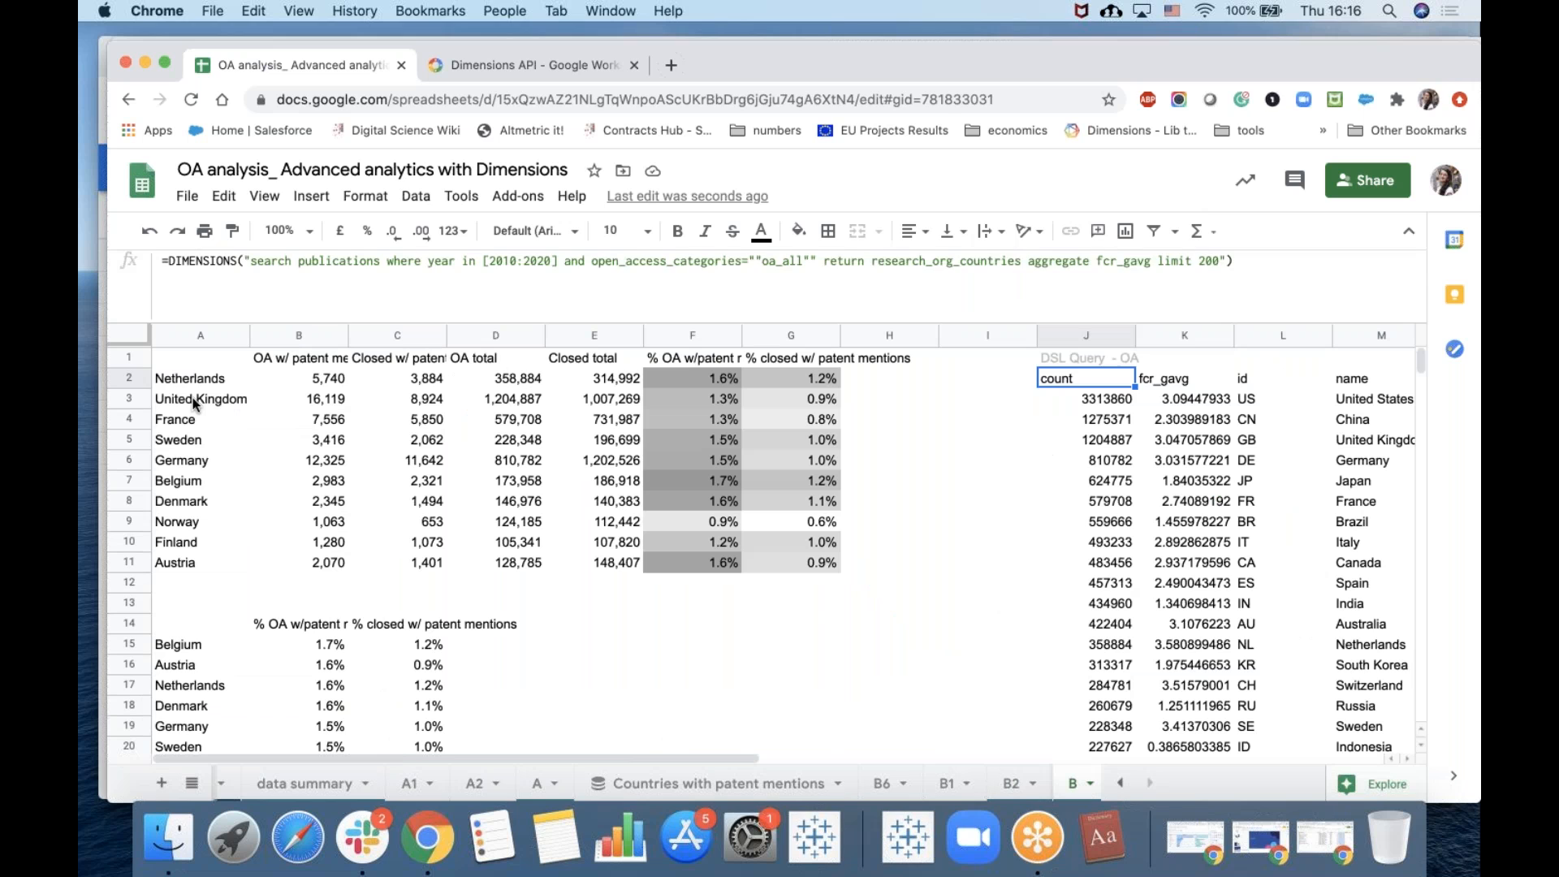
{"action": "left_click", "coordinate": [194, 399]}
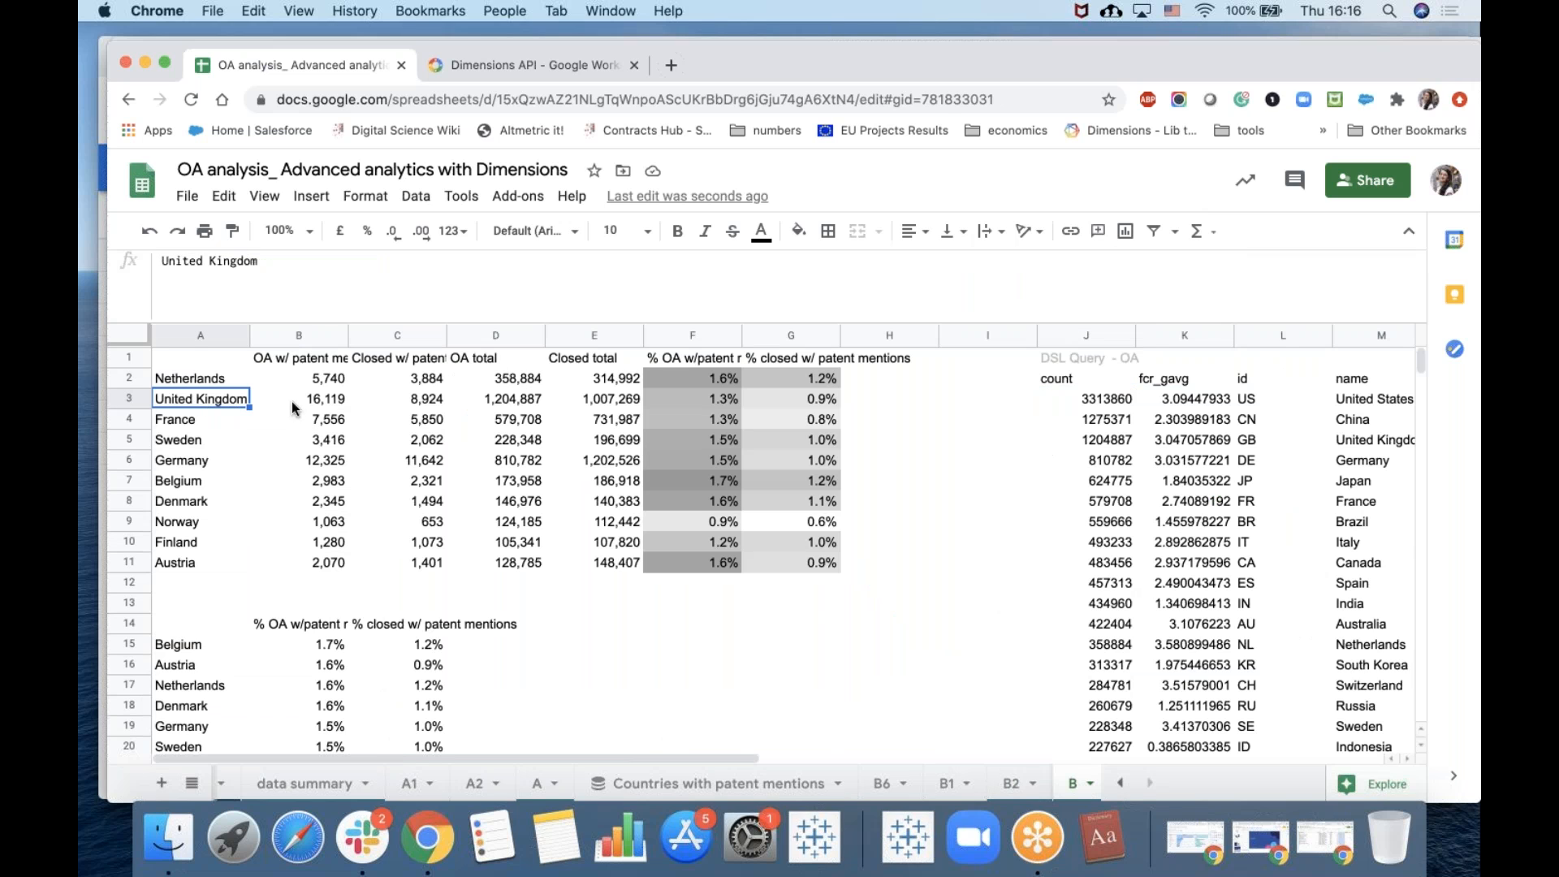
{"action": "left_click", "coordinate": [316, 363]}
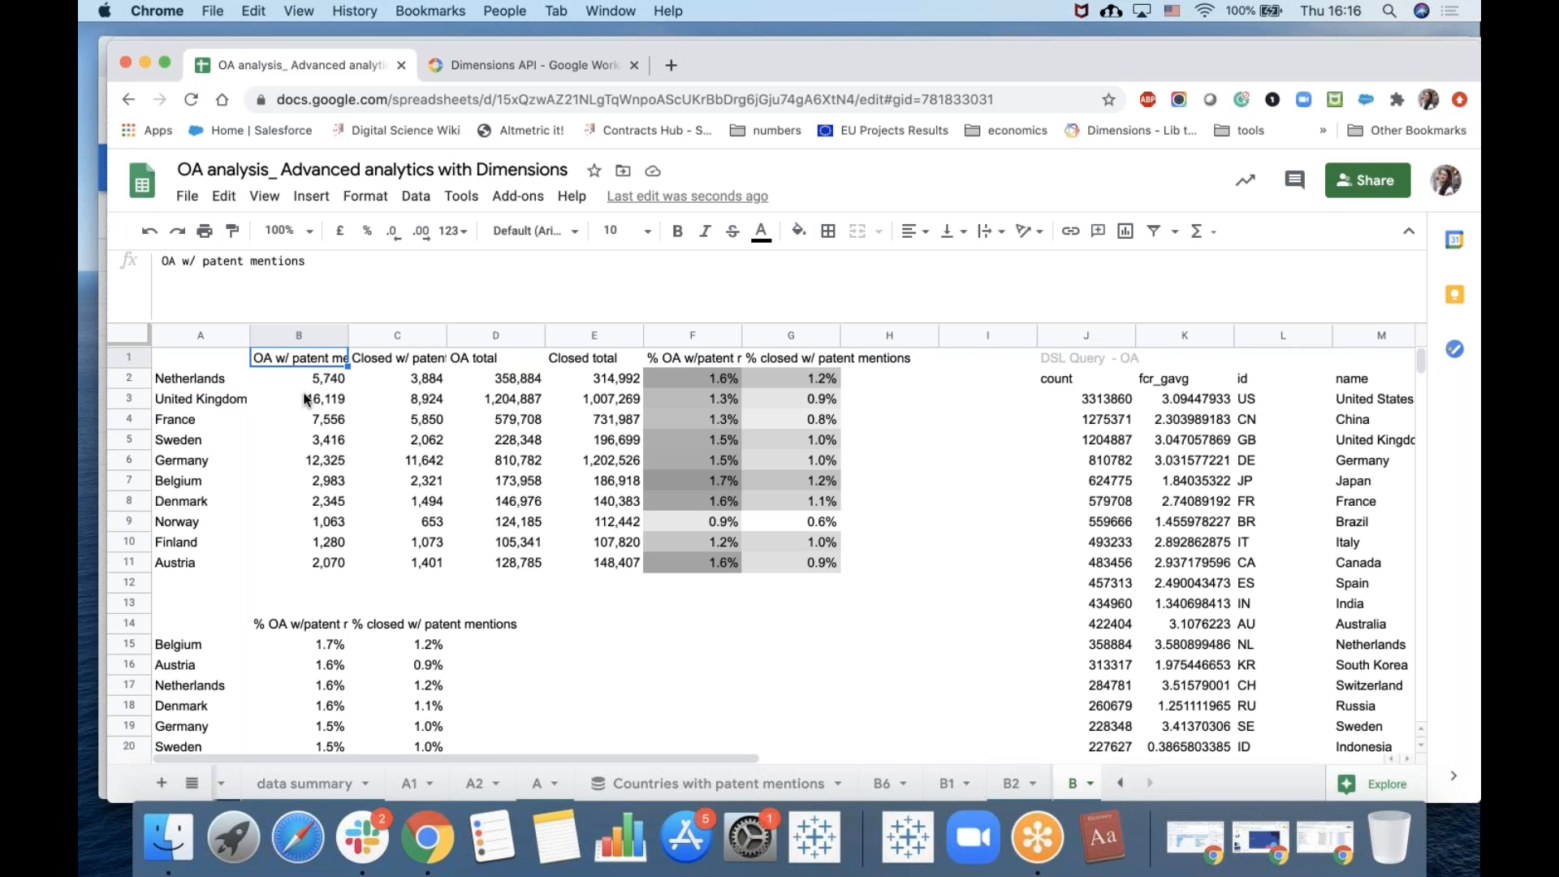
{"action": "left_click", "coordinate": [1089, 421]}
{"action": "left_click", "coordinate": [1085, 359]}
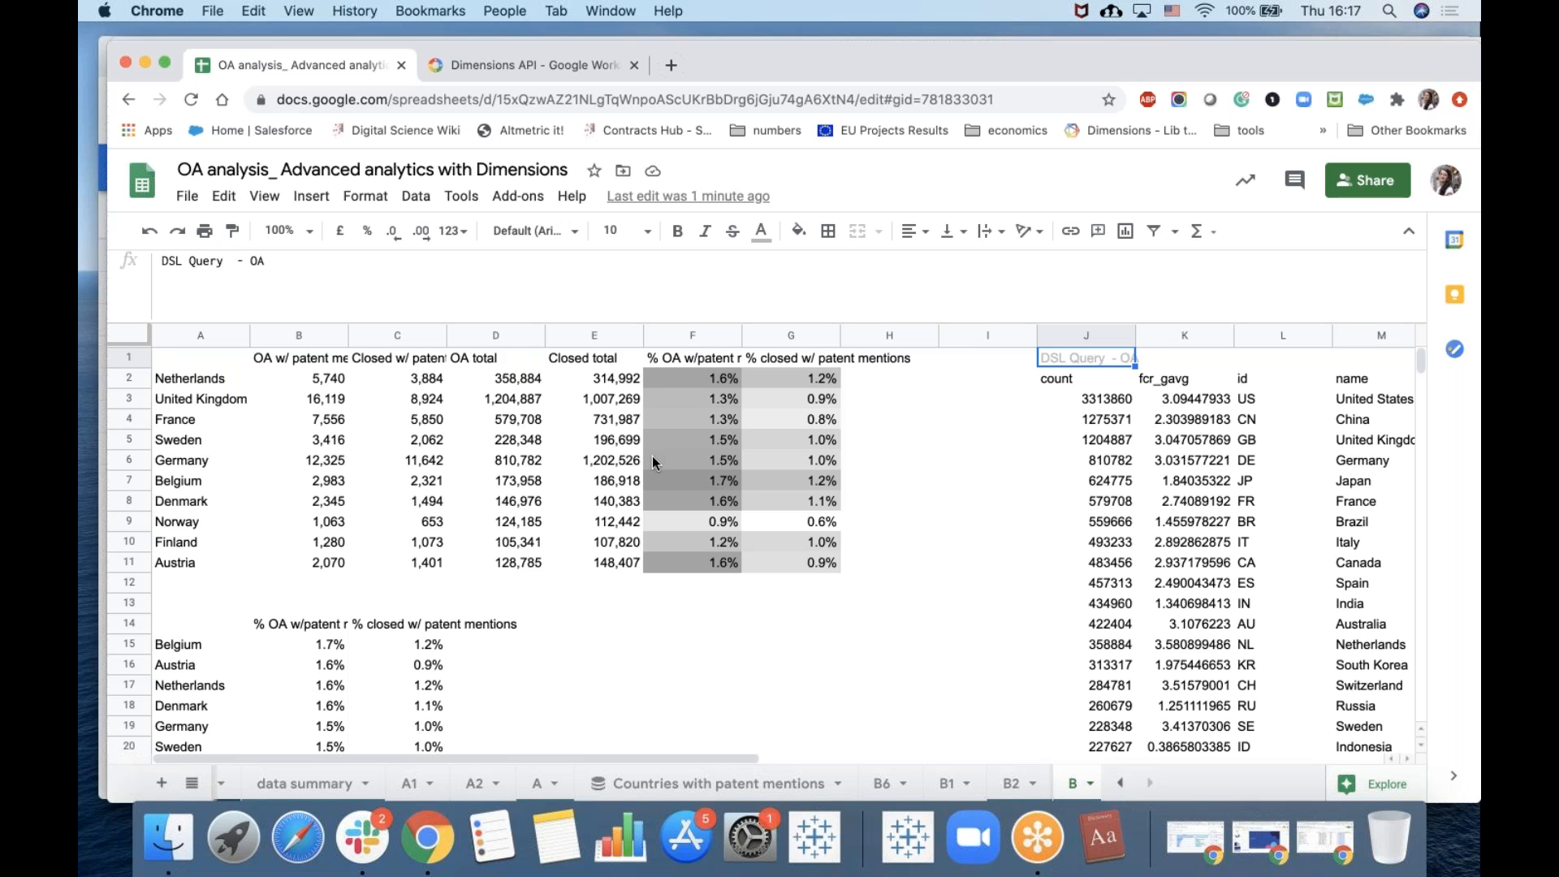
{"action": "left_click", "coordinate": [1086, 373]}
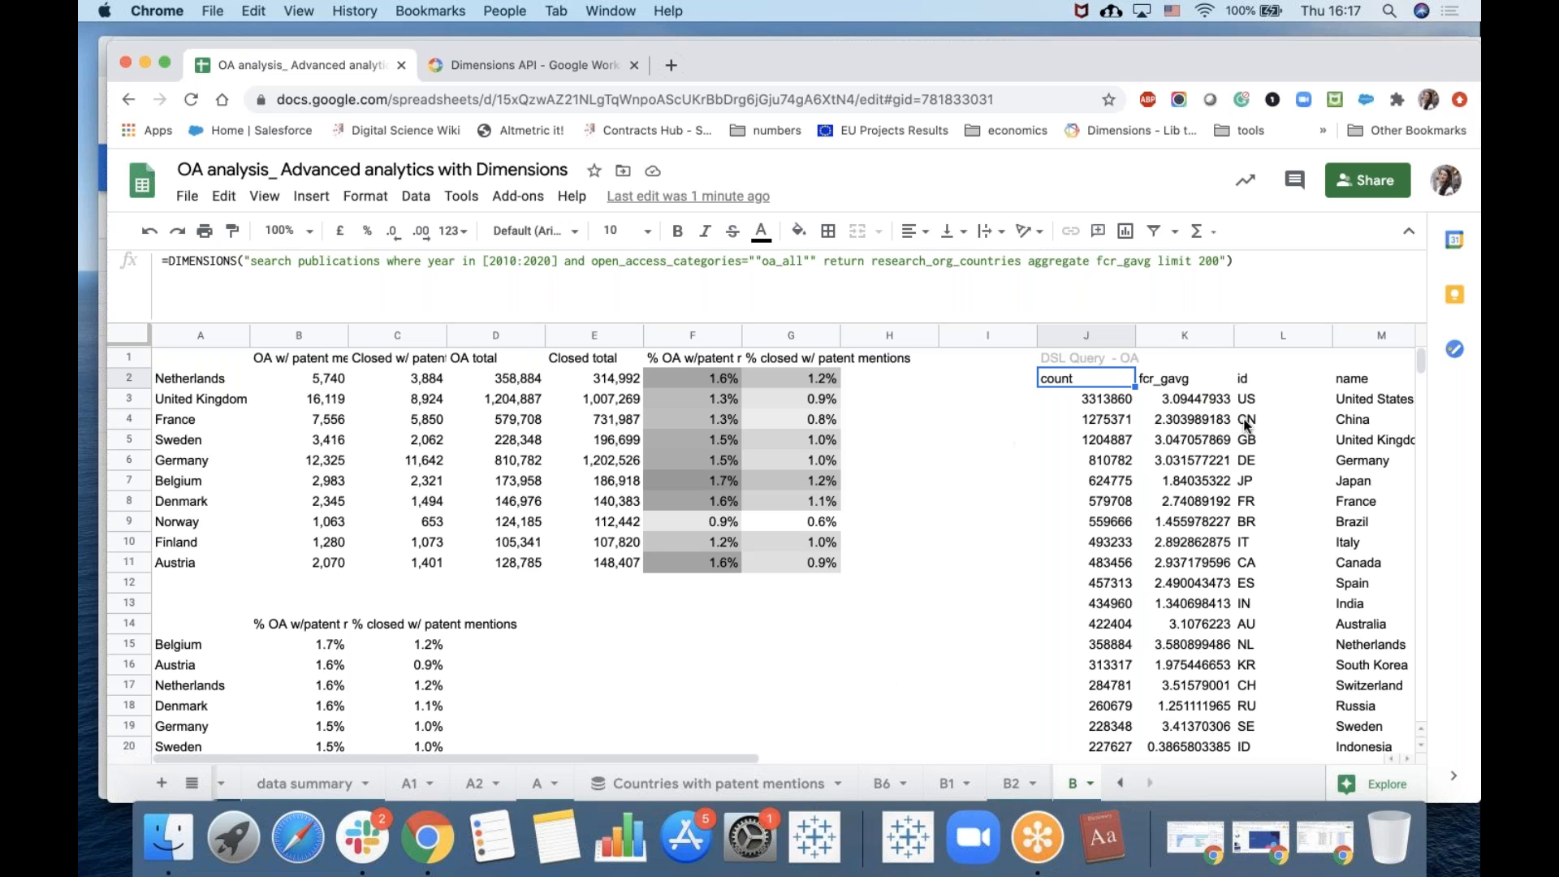
{"action": "scroll", "coordinate": [1246, 424], "scroll_direction": "down", "scroll_amount": 3}
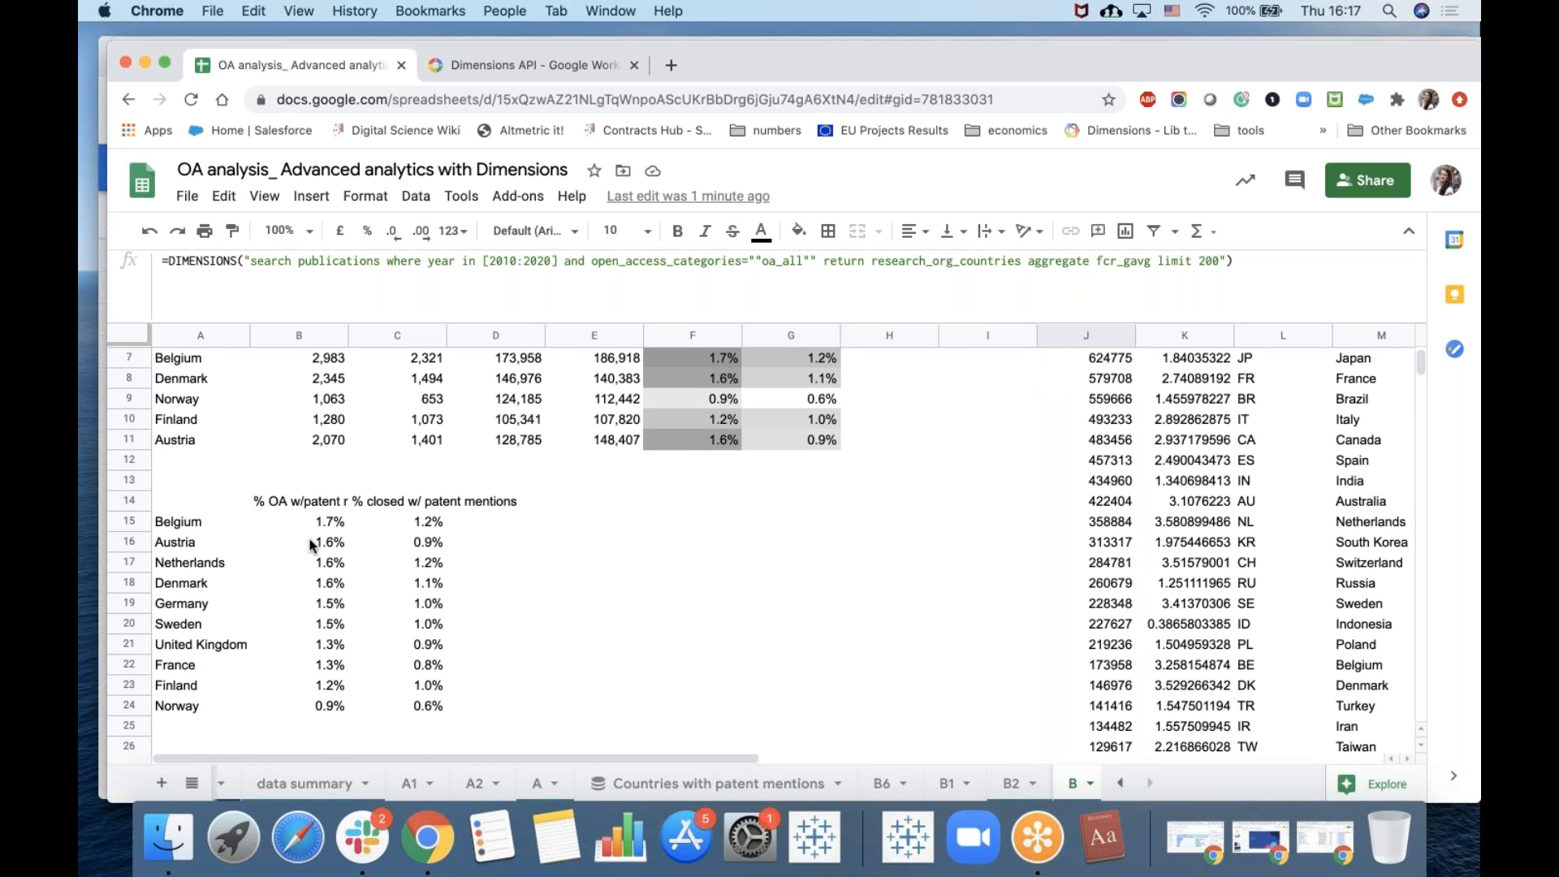
{"action": "left_click", "coordinate": [311, 507]}
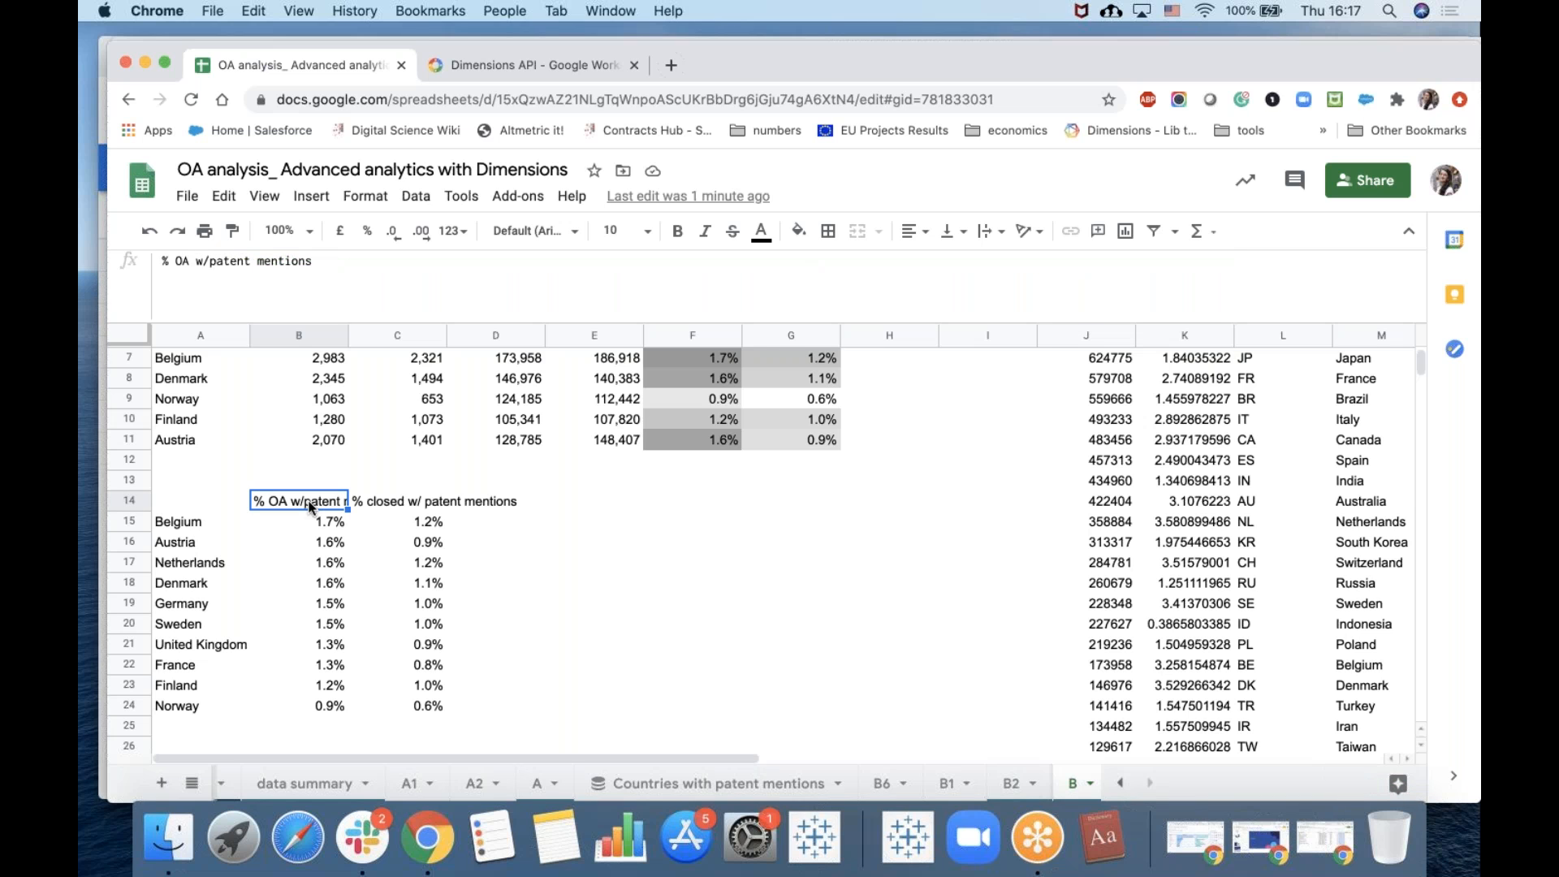
{"action": "left_click", "coordinate": [326, 565]}
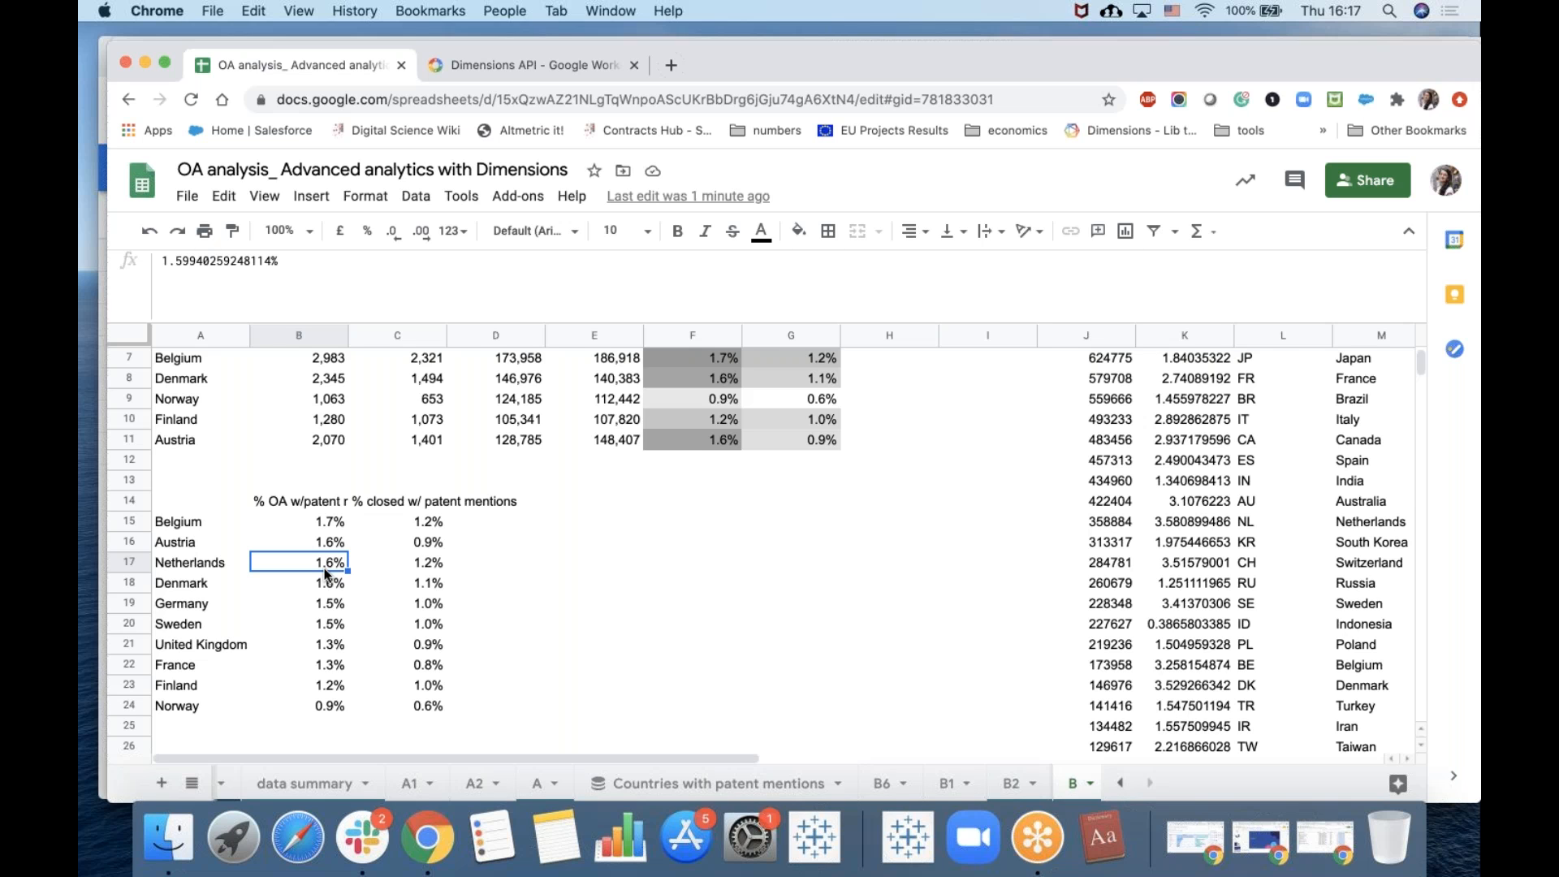
Inspect and copy the text summary formula on the data summary sheet and check the Home sheet's report settings.
{"action": "scroll", "coordinate": [406, 791], "scroll_direction": "left", "scroll_amount": 2}
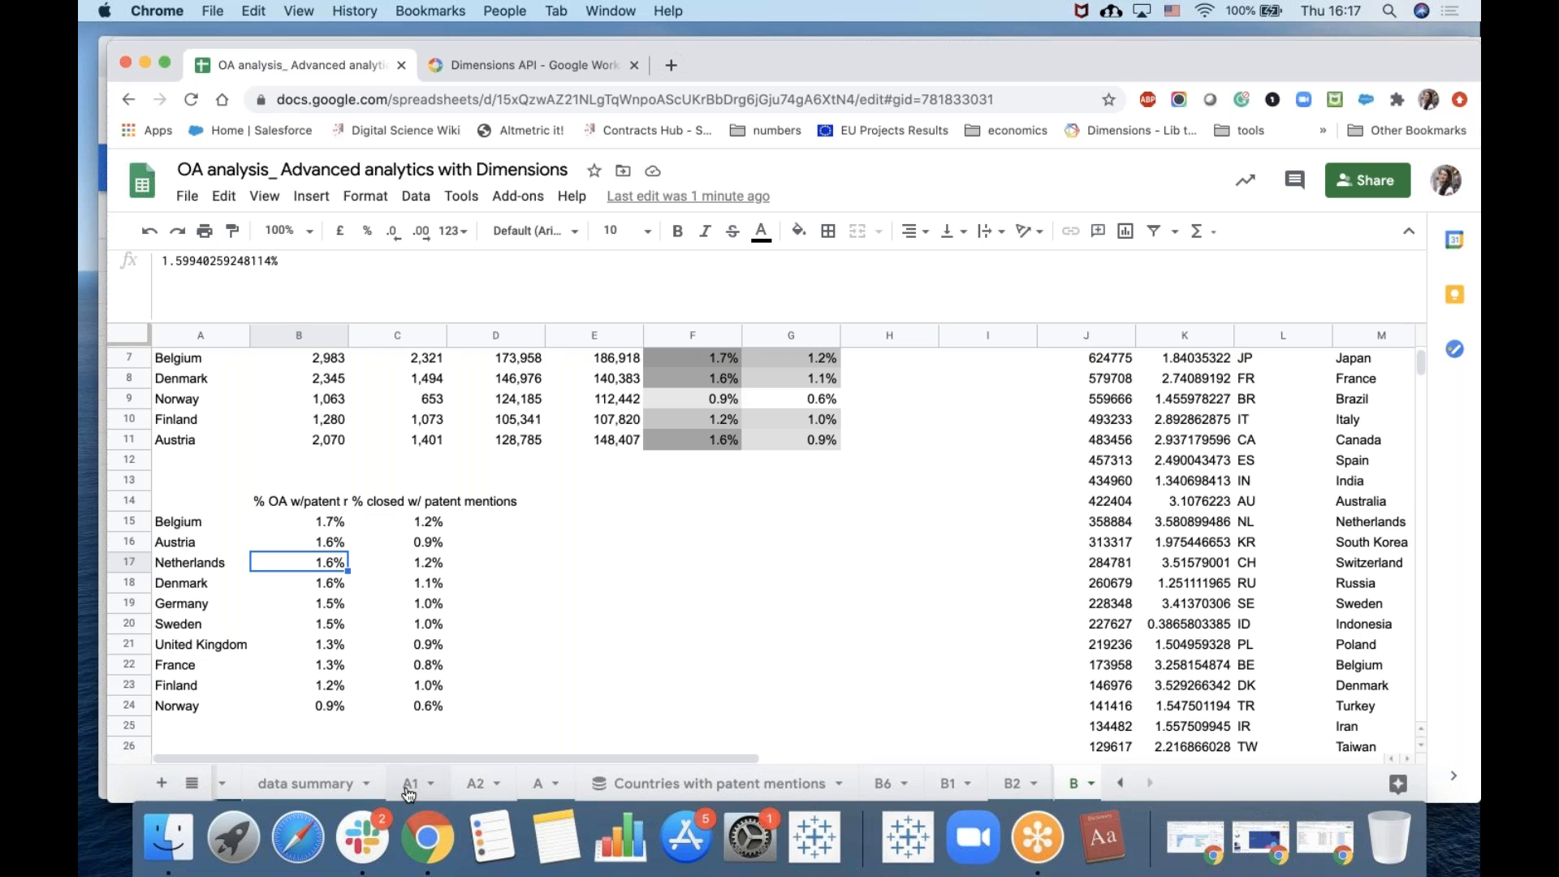
{"action": "left_click", "coordinate": [367, 792]}
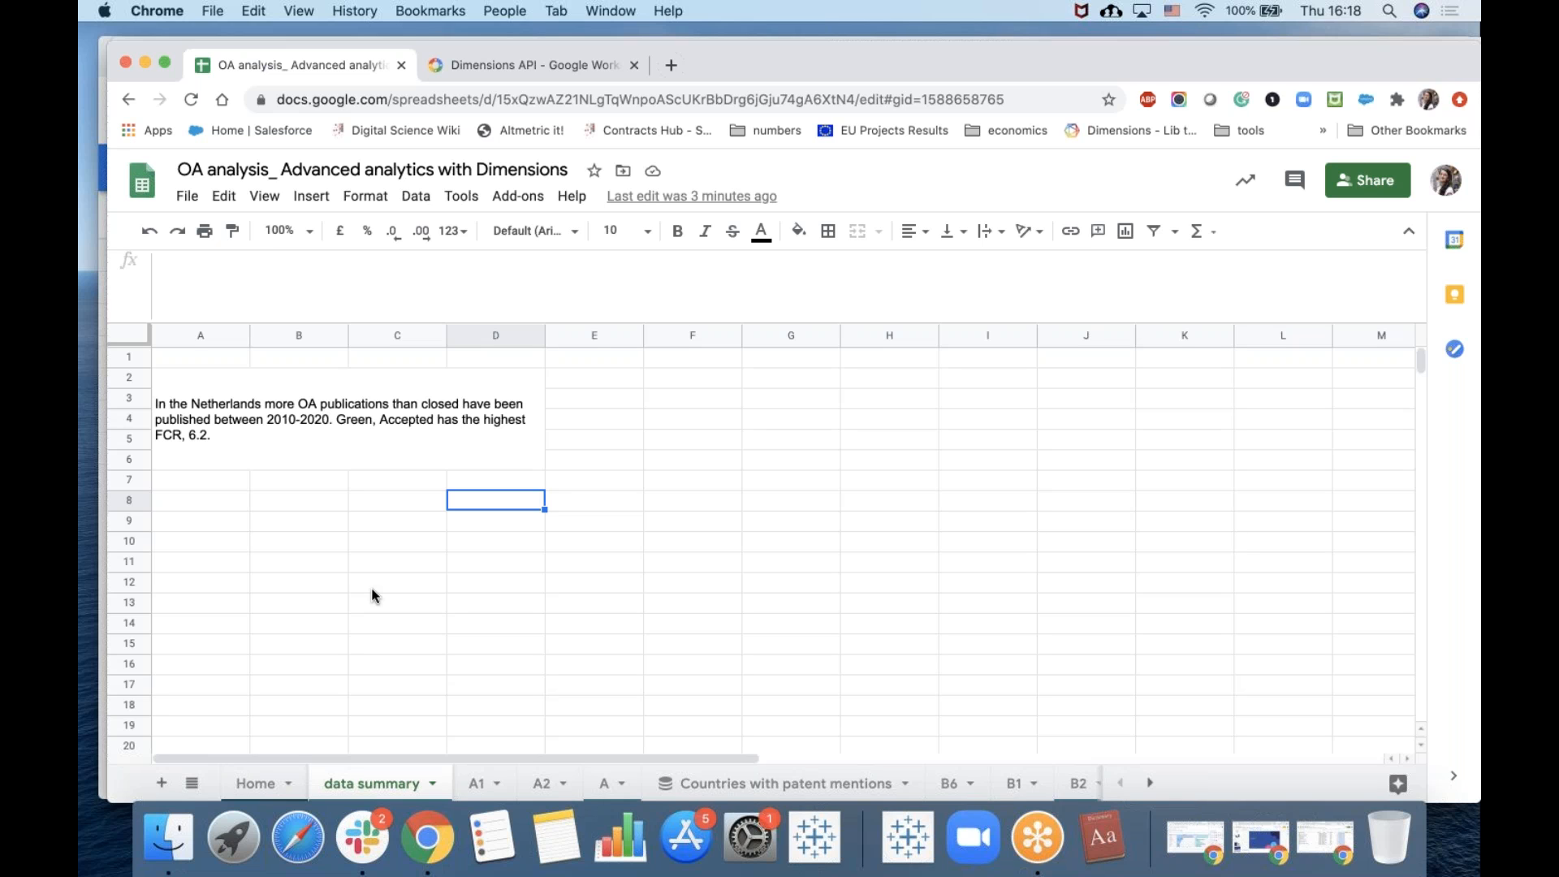
{"action": "left_click", "coordinate": [354, 442]}
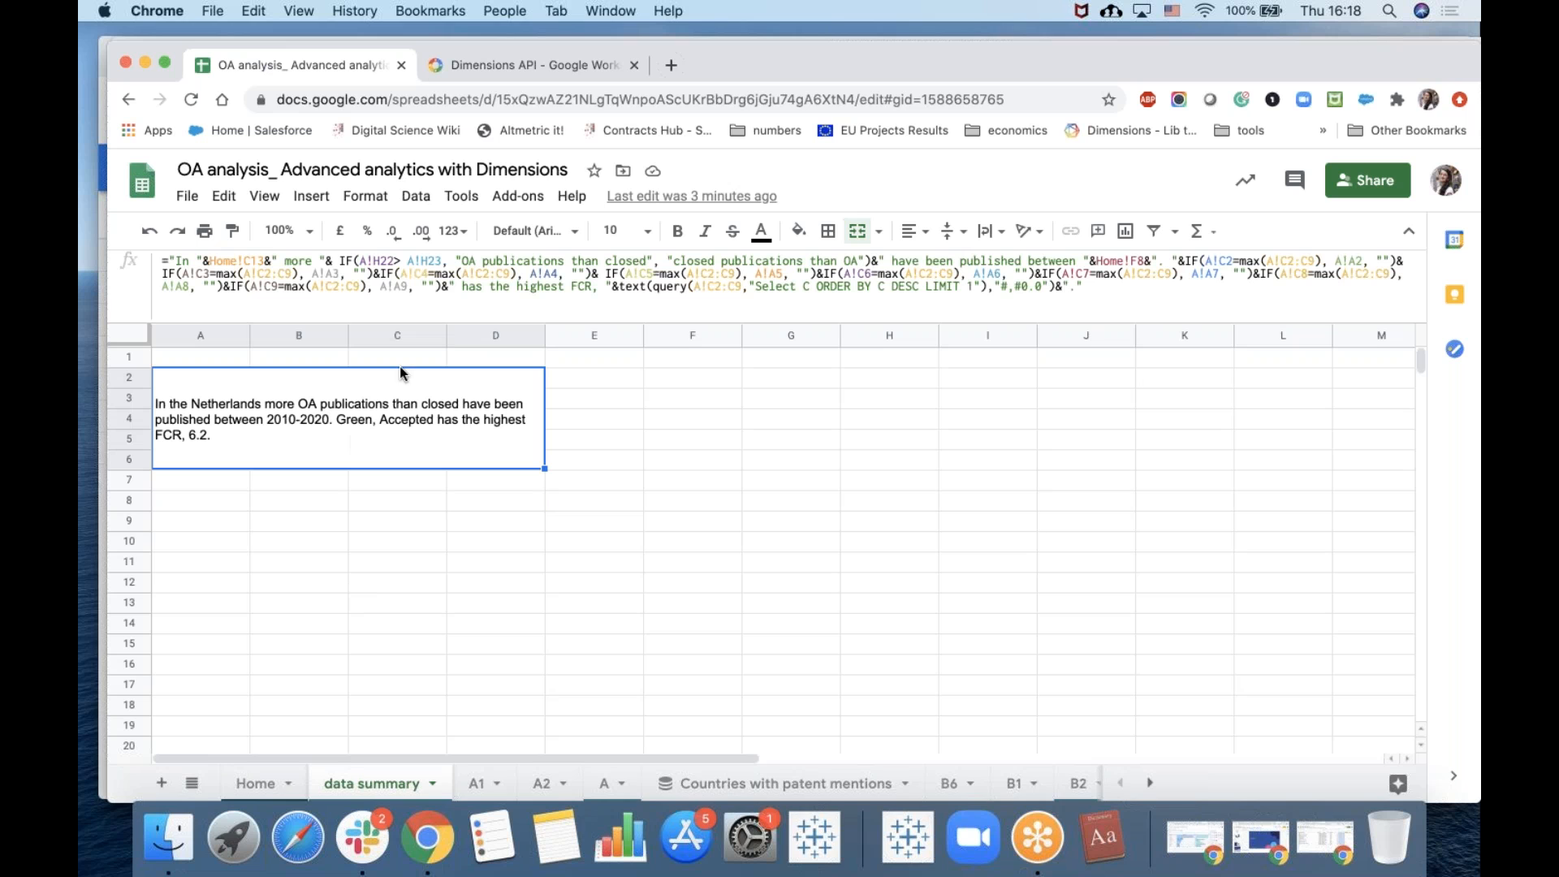
{"action": "left_click", "coordinate": [517, 273]}
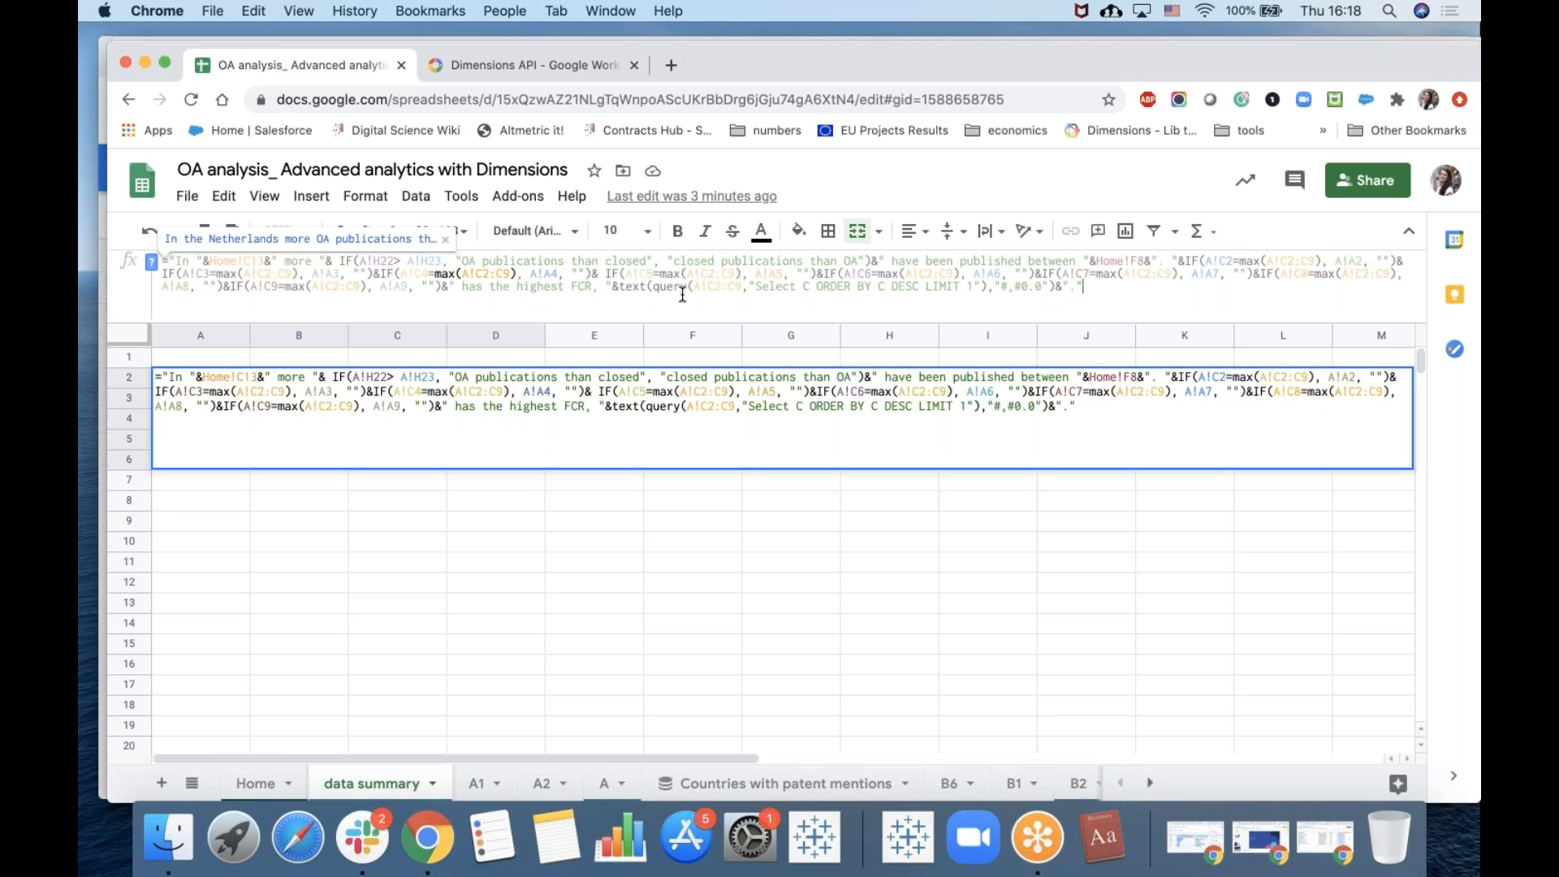
{"action": "key", "text": "End"}
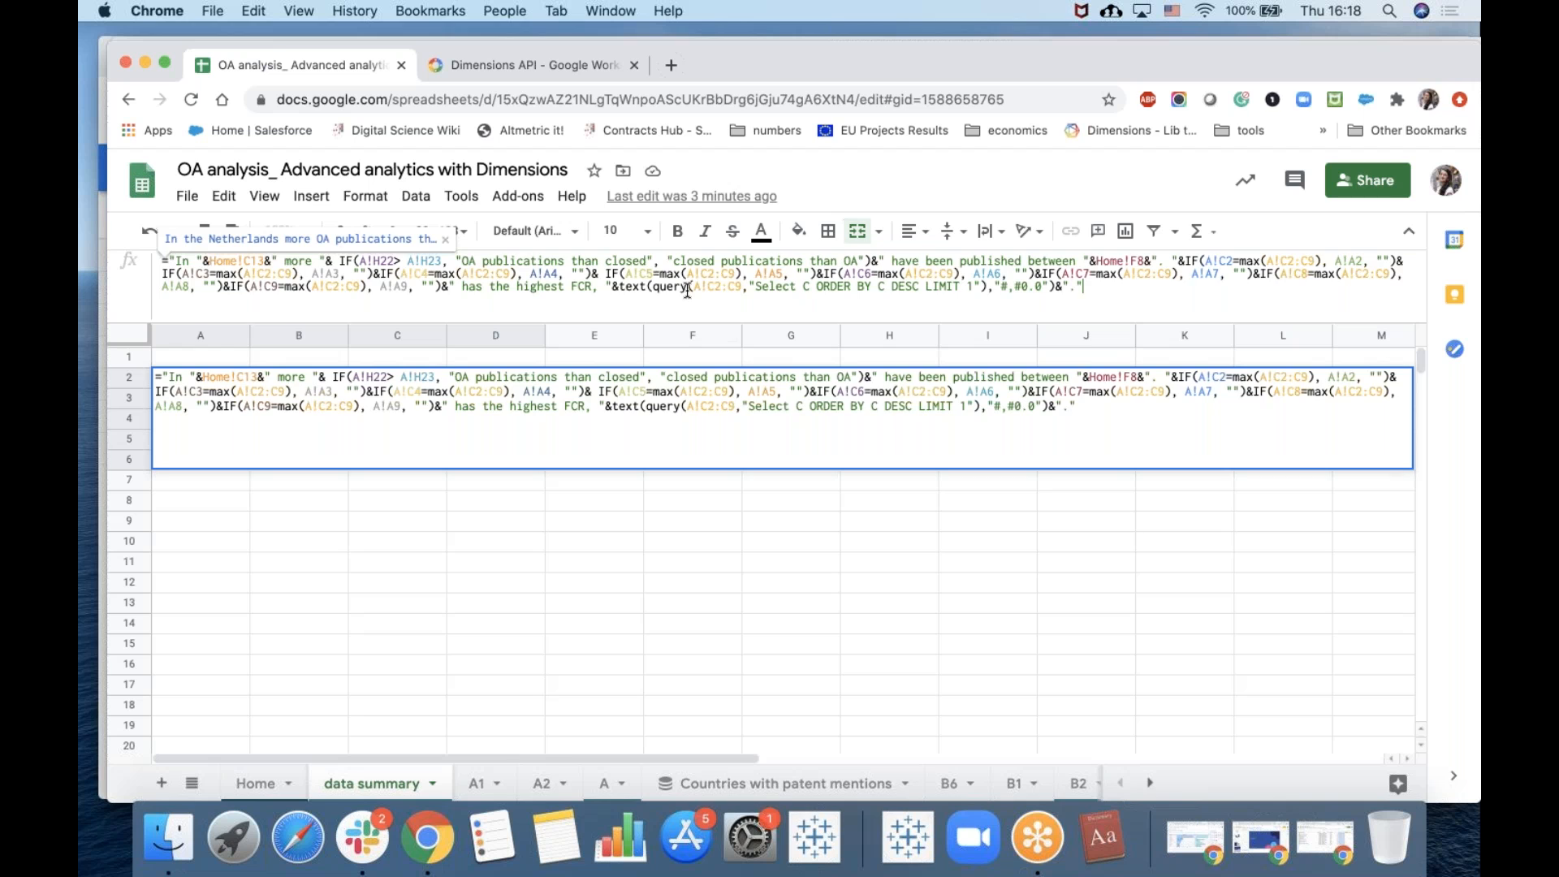
{"action": "left_click", "coordinate": [636, 670]}
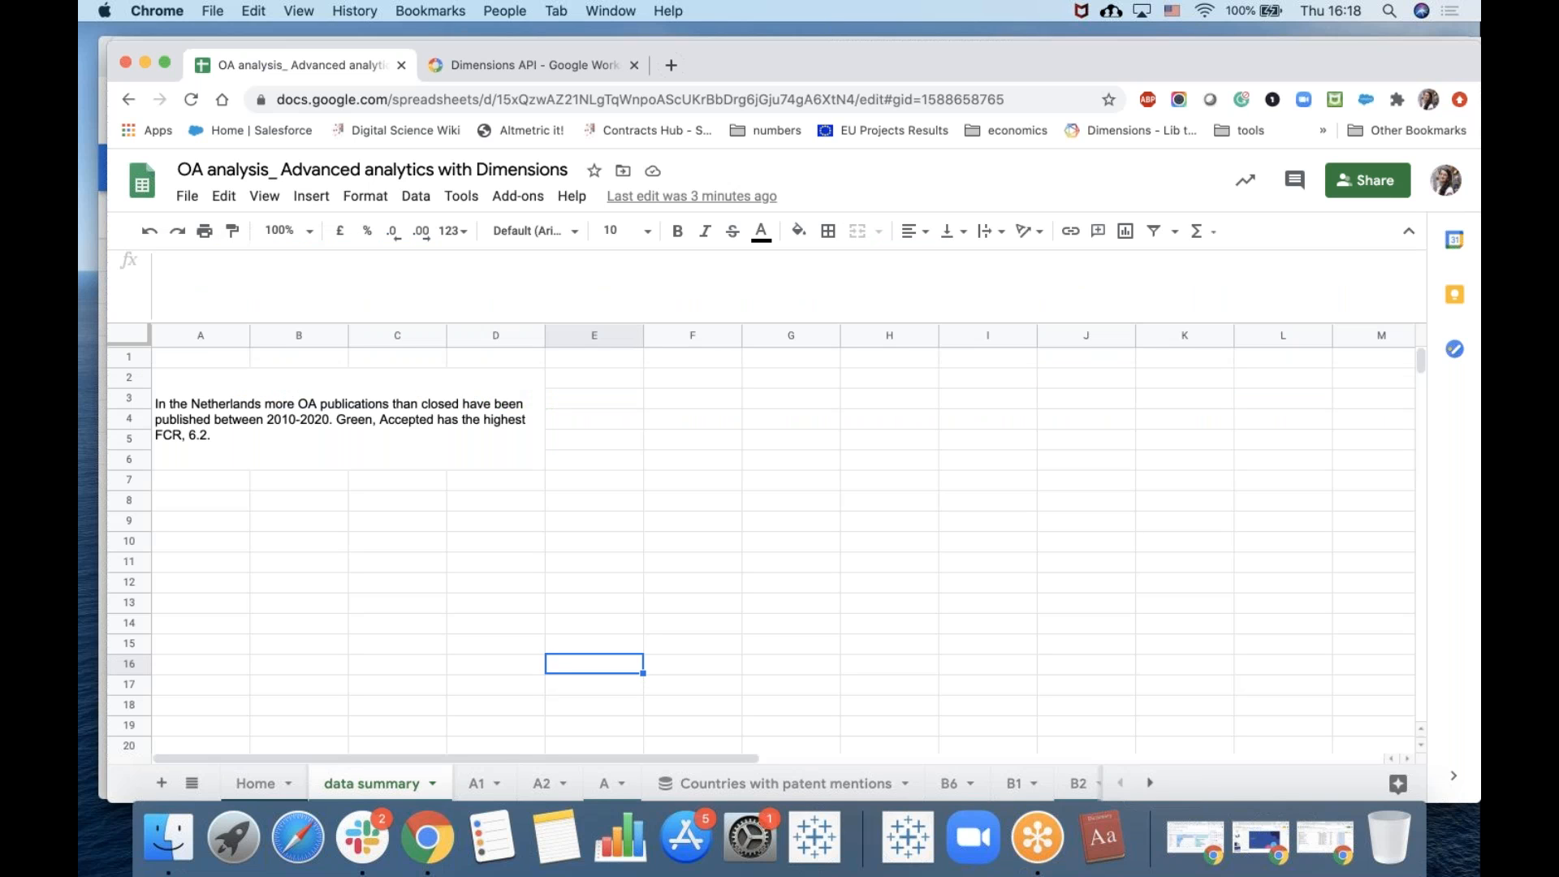
{"action": "left_click", "coordinate": [398, 425]}
{"action": "key", "text": "super+c"}
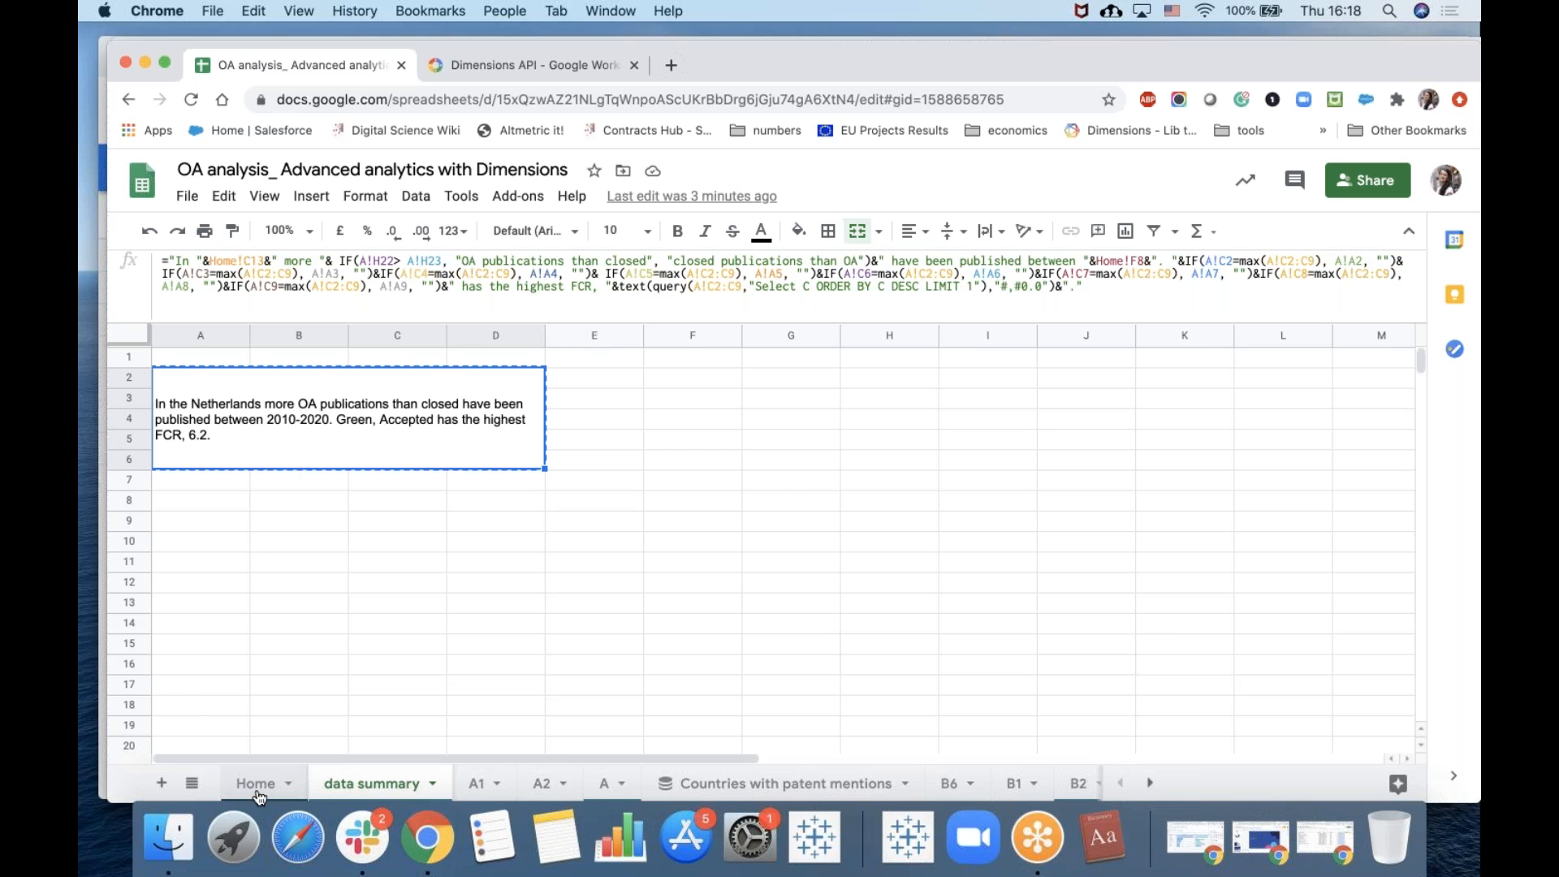
{"action": "left_click", "coordinate": [257, 784]}
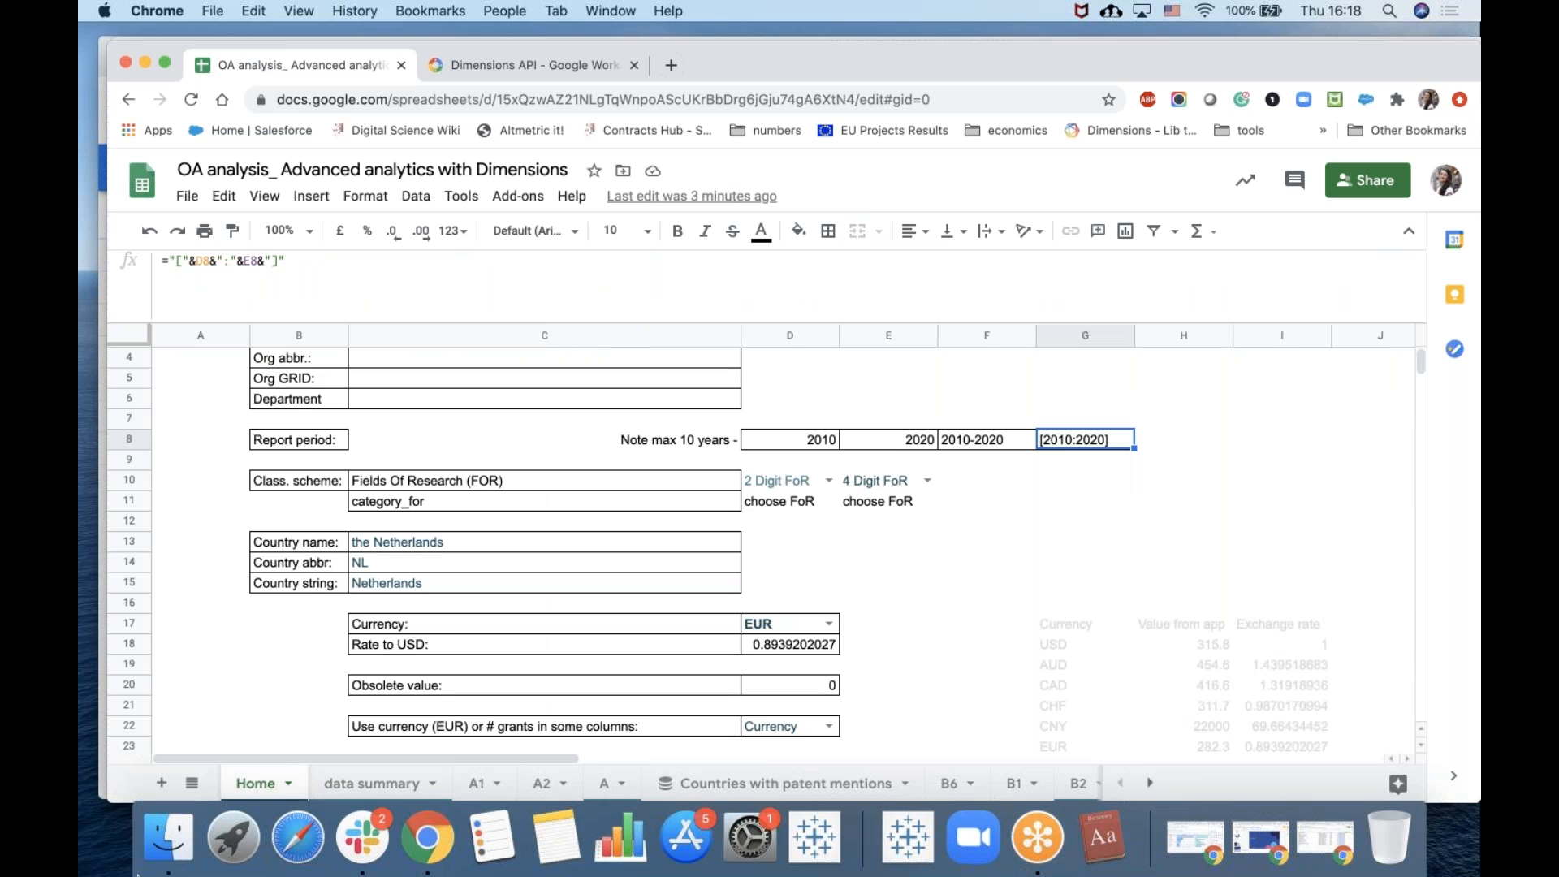
{"action": "left_click", "coordinate": [370, 787]}
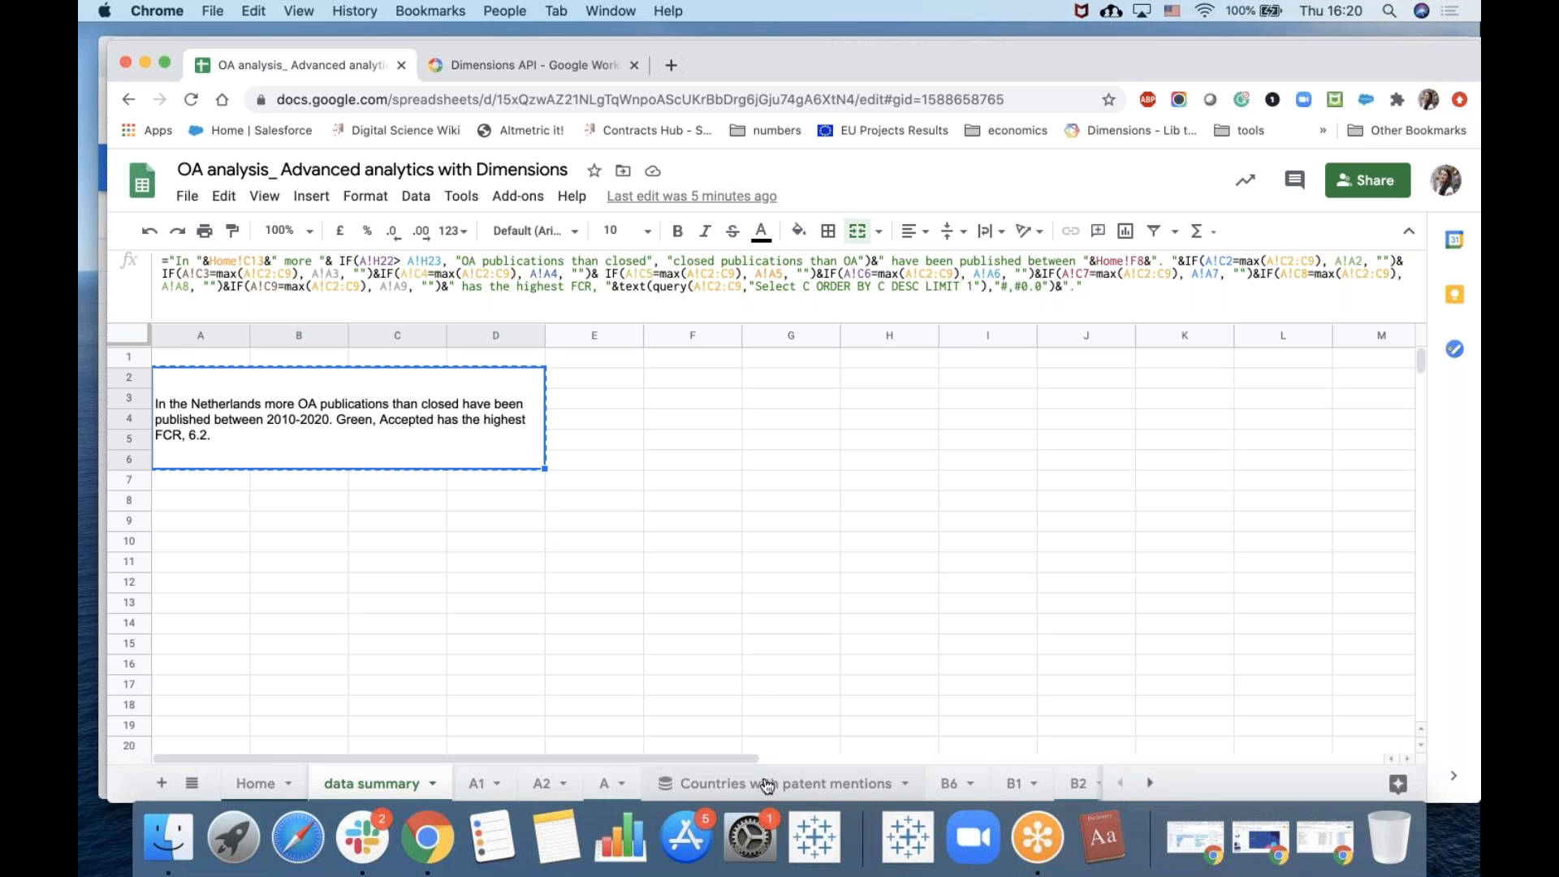
Open a BigQuery custom query editor for project ds-product-specialists-gbq and close it without connecting.
{"action": "left_click", "coordinate": [419, 203]}
{"action": "scroll", "coordinate": [568, 771], "scroll_direction": "down", "scroll_amount": 3}
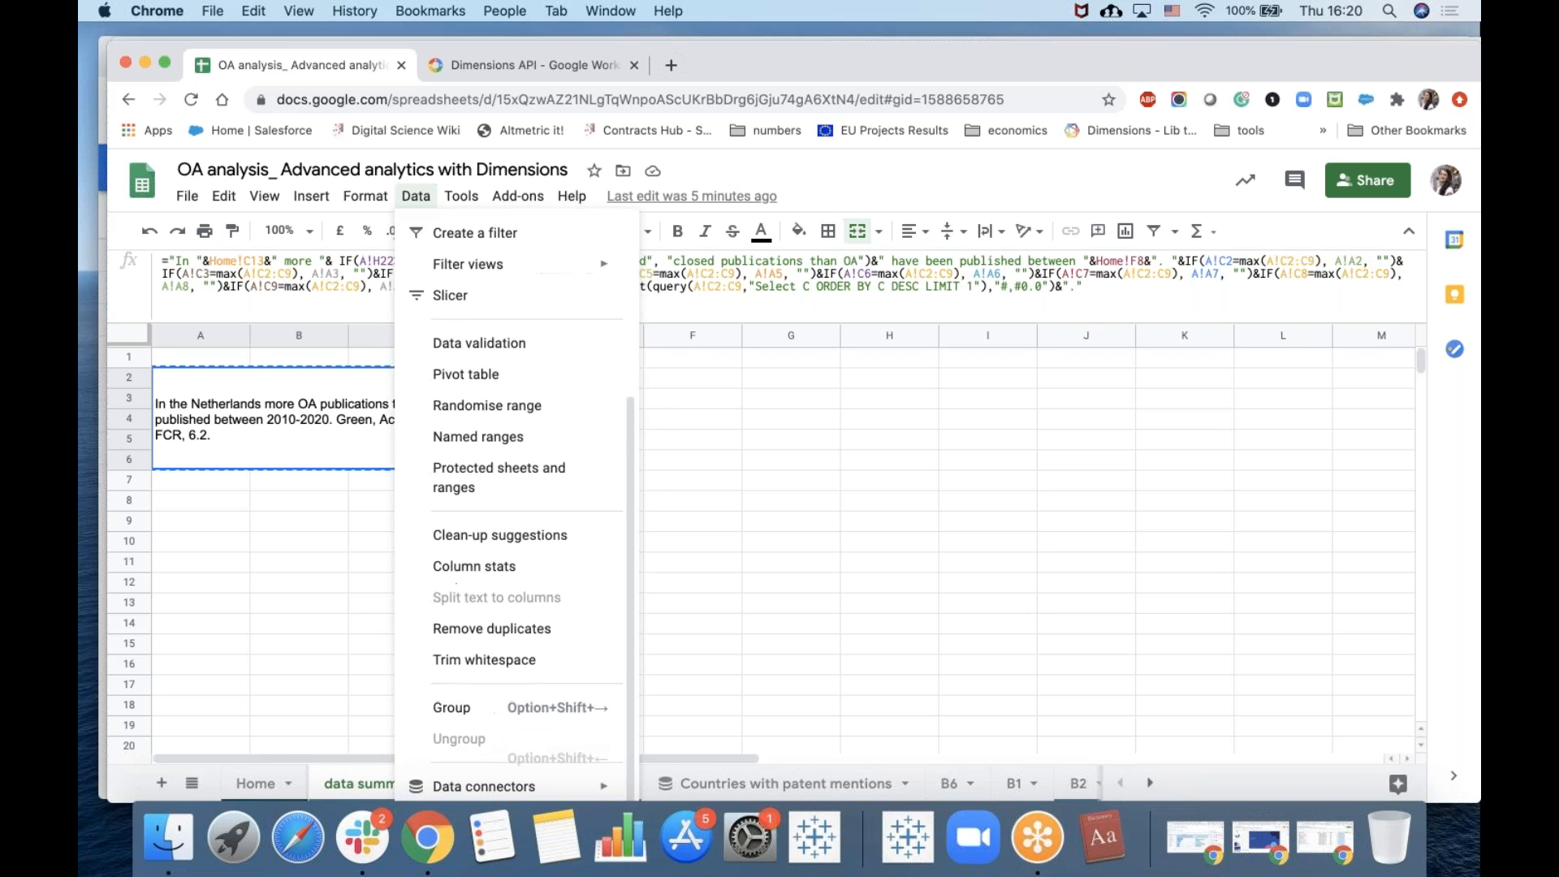
{"action": "mouse_move", "coordinate": [577, 787]}
{"action": "left_click", "coordinate": [656, 747]}
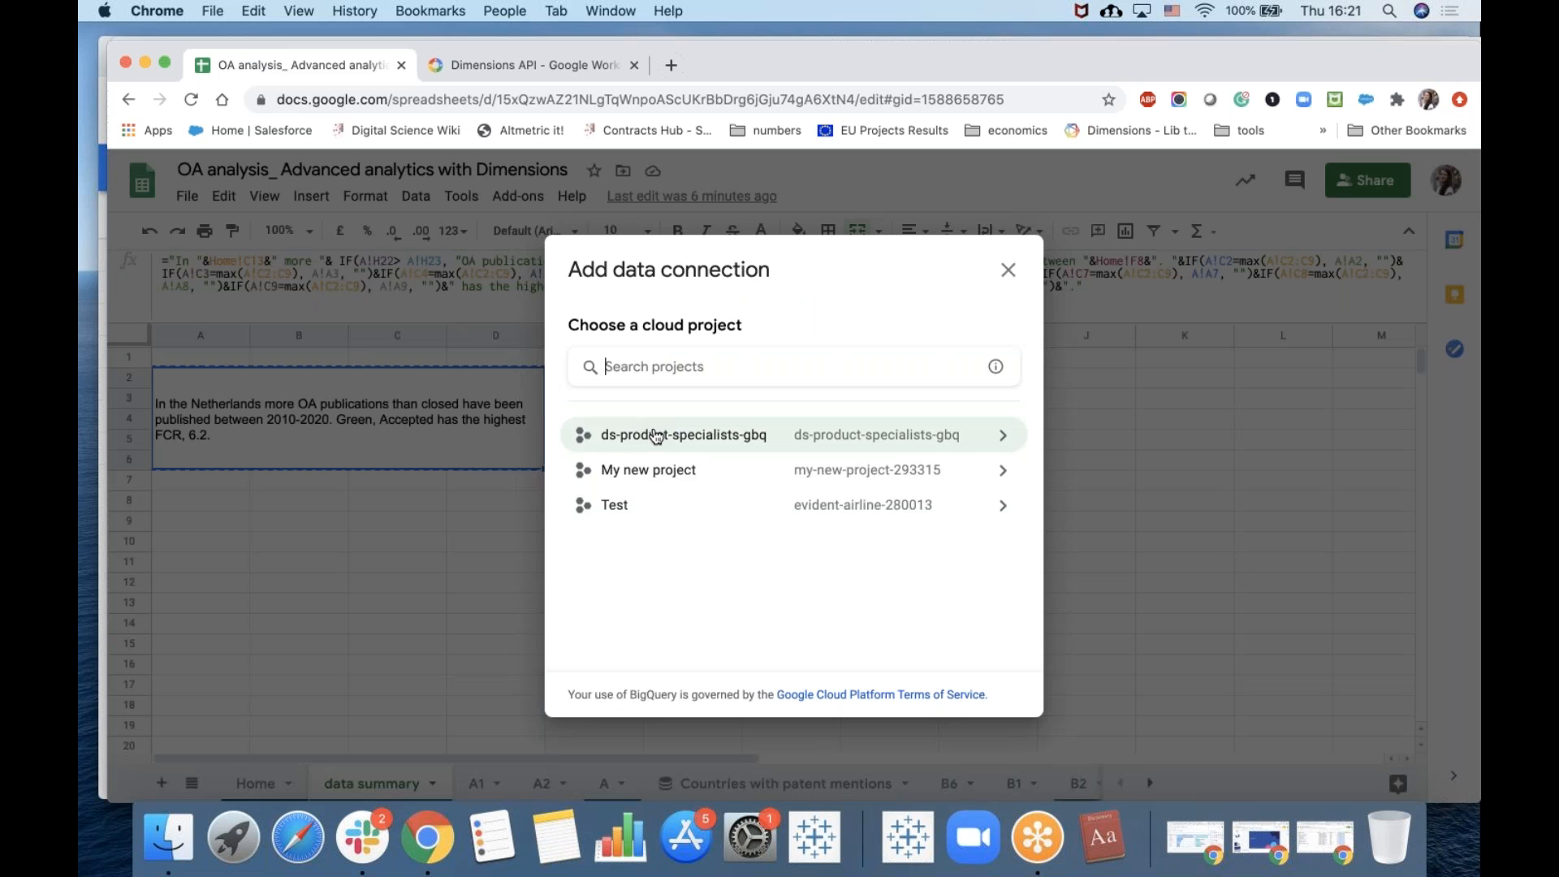
{"action": "left_click", "coordinate": [656, 434]}
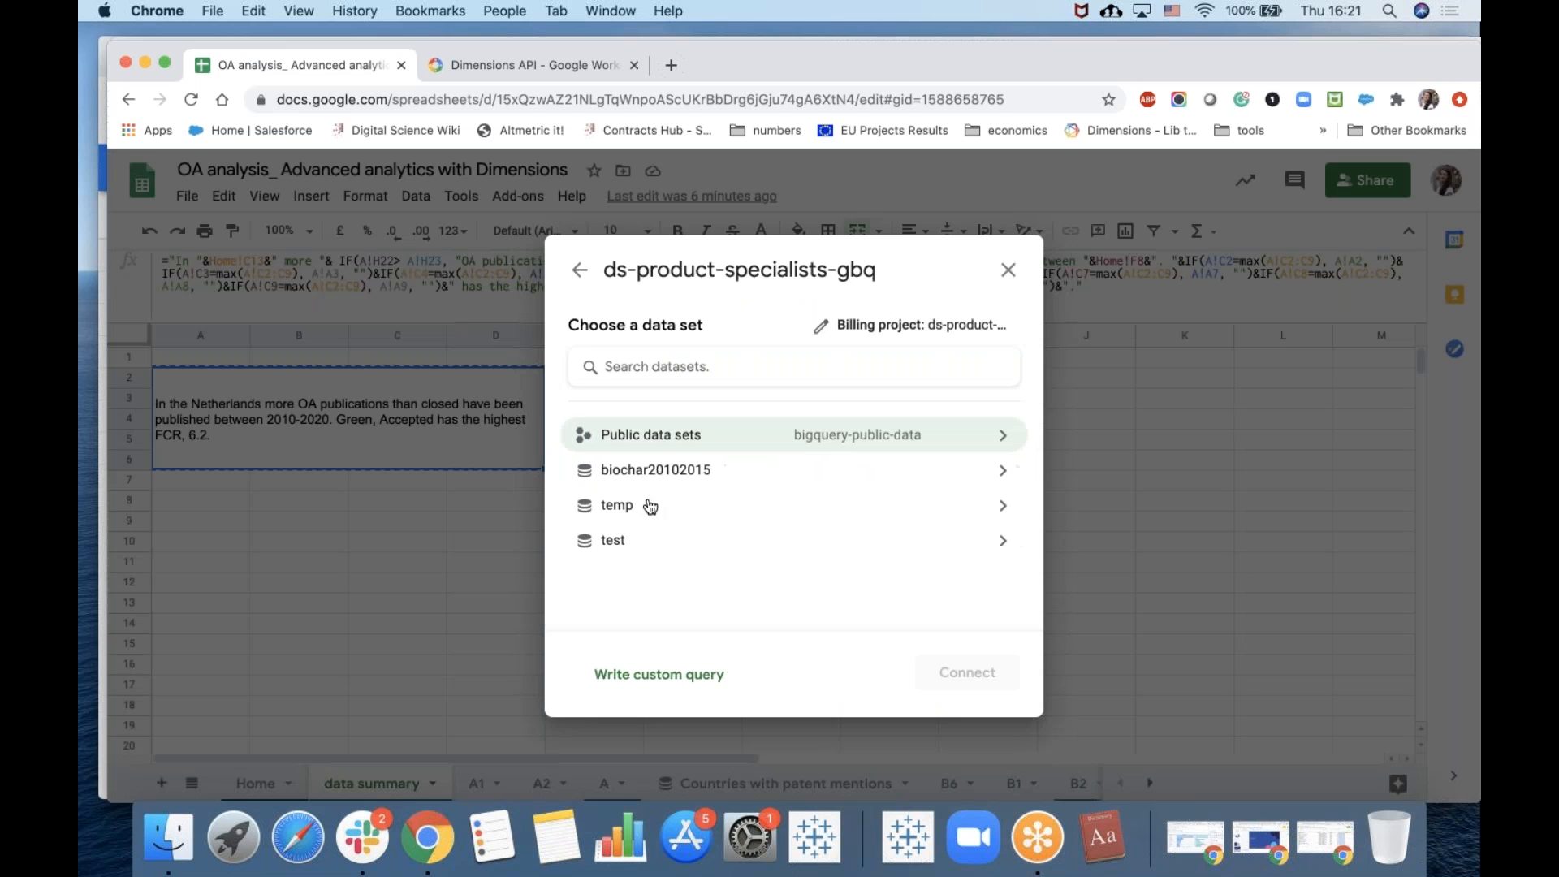
{"action": "left_click", "coordinate": [651, 675]}
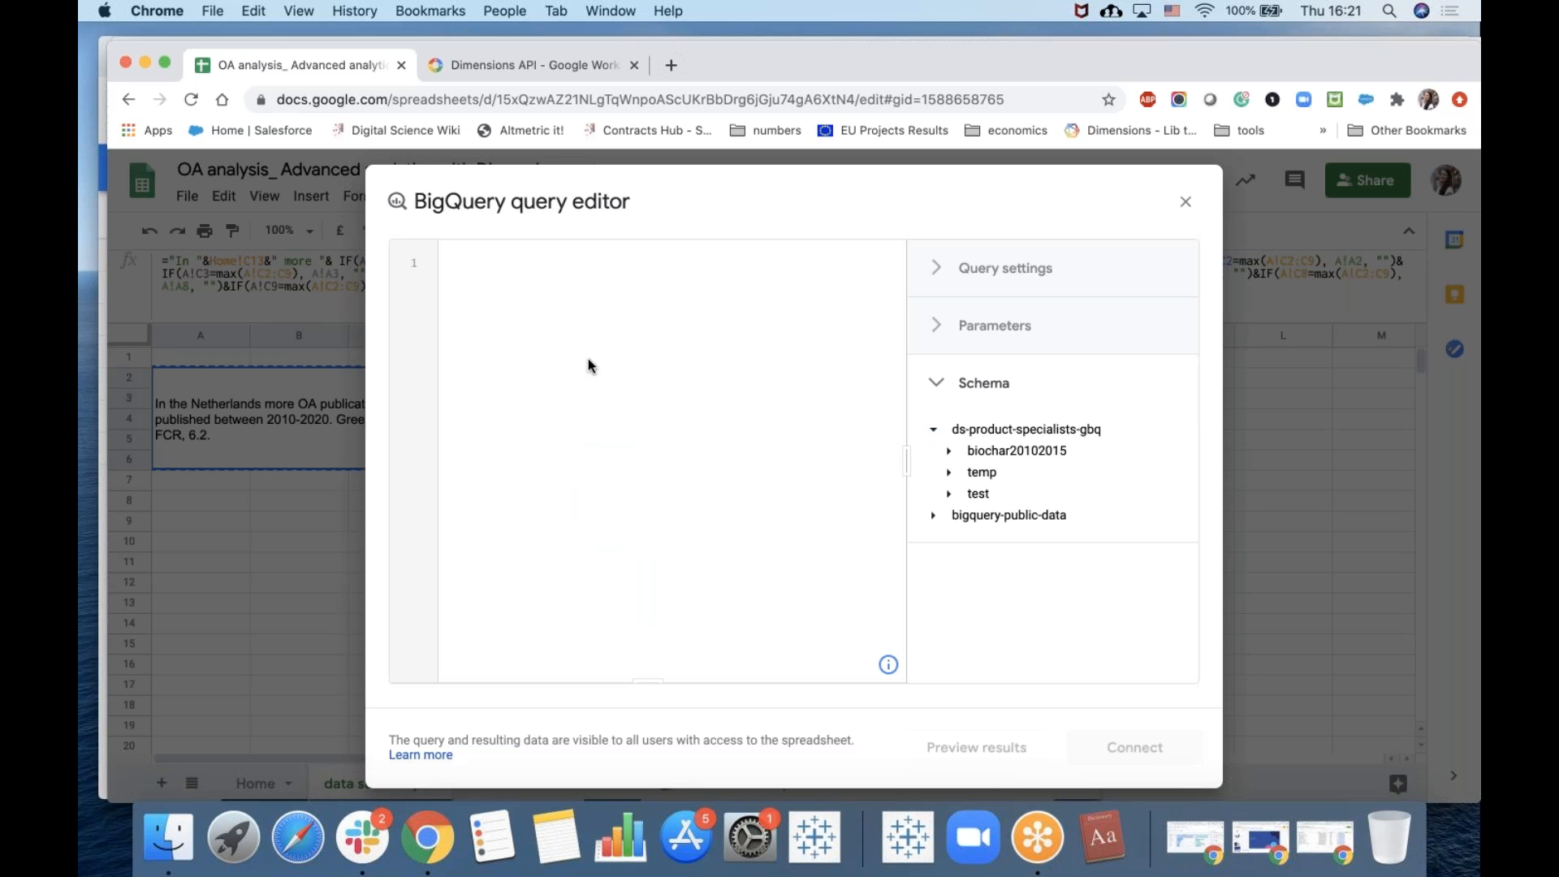
{"action": "left_click", "coordinate": [1185, 203]}
{"action": "left_click", "coordinate": [893, 504]}
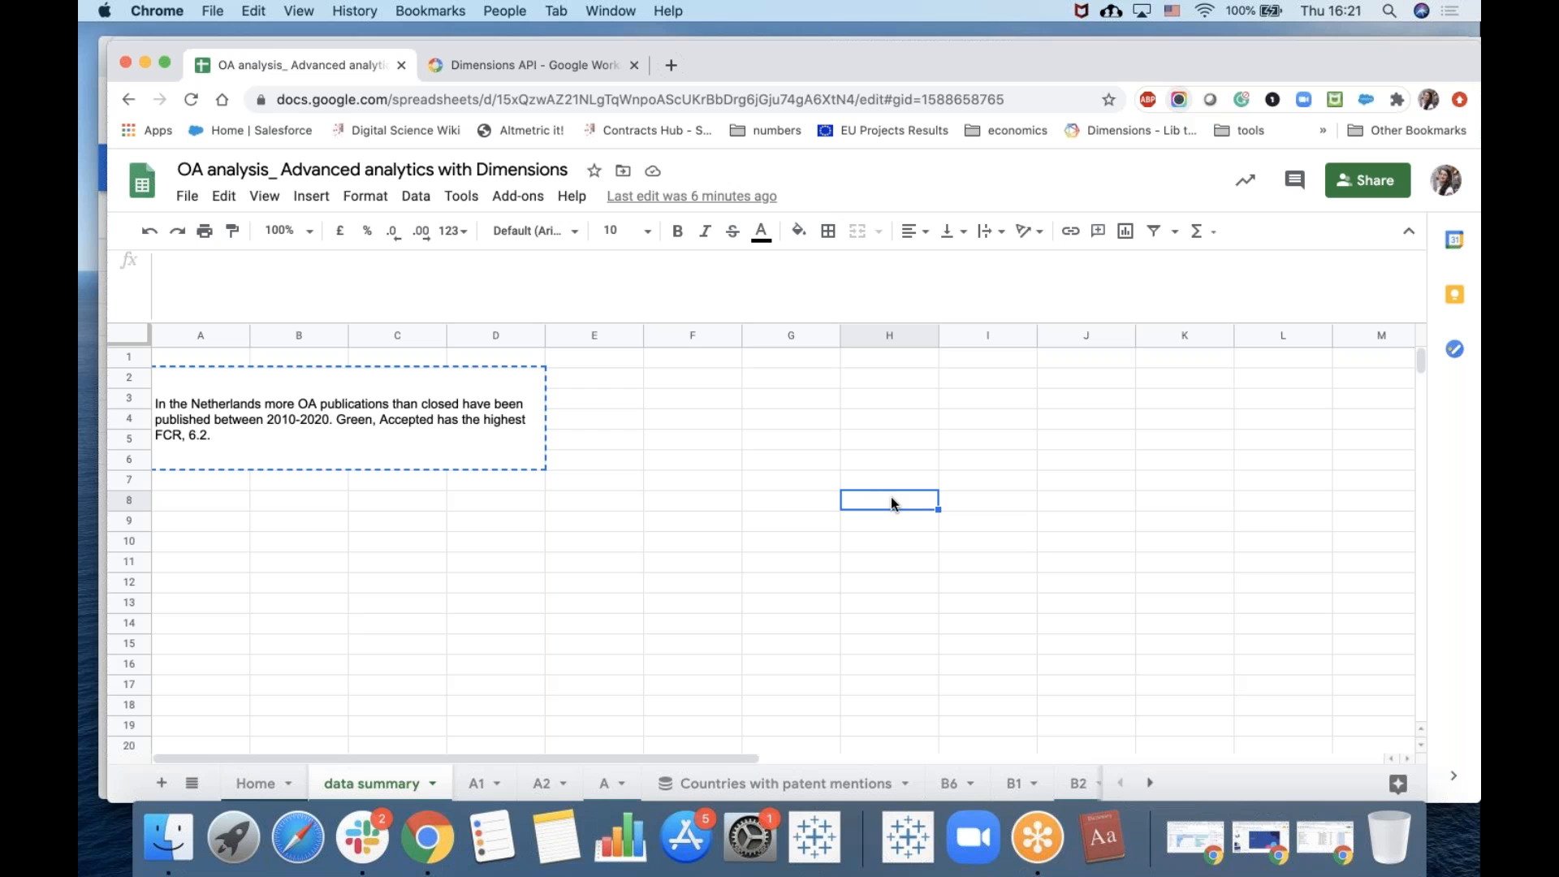
Examine the DIMENSIONS formula on sheet A1 and open the Countries with patent mentions connected sheet.
{"action": "left_click", "coordinate": [484, 784]}
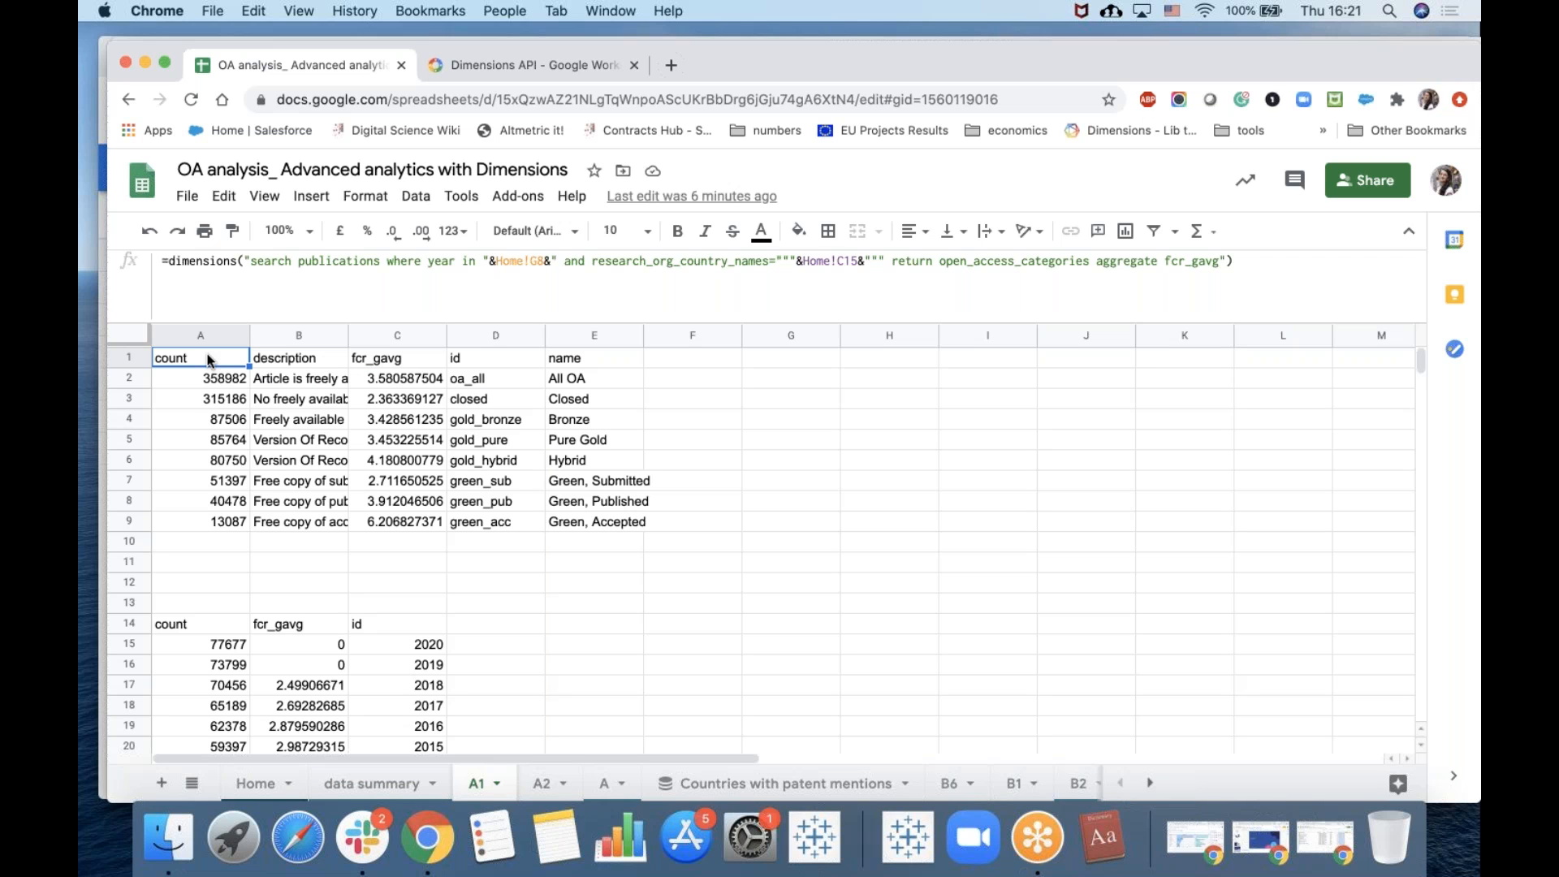
{"action": "left_click", "coordinate": [947, 262]}
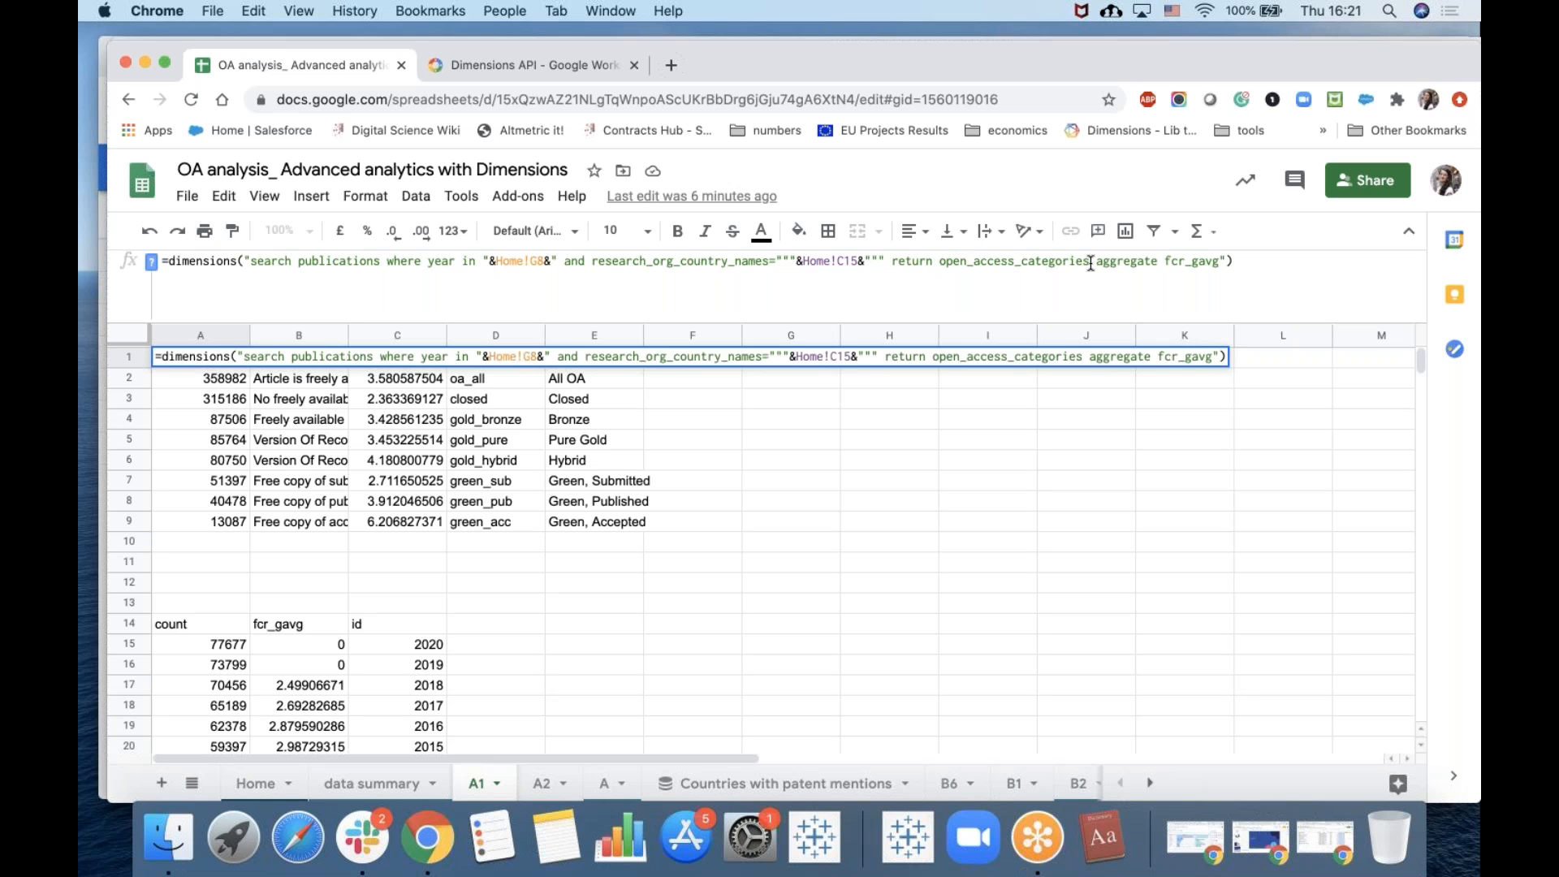
{"action": "left_click", "coordinate": [806, 785]}
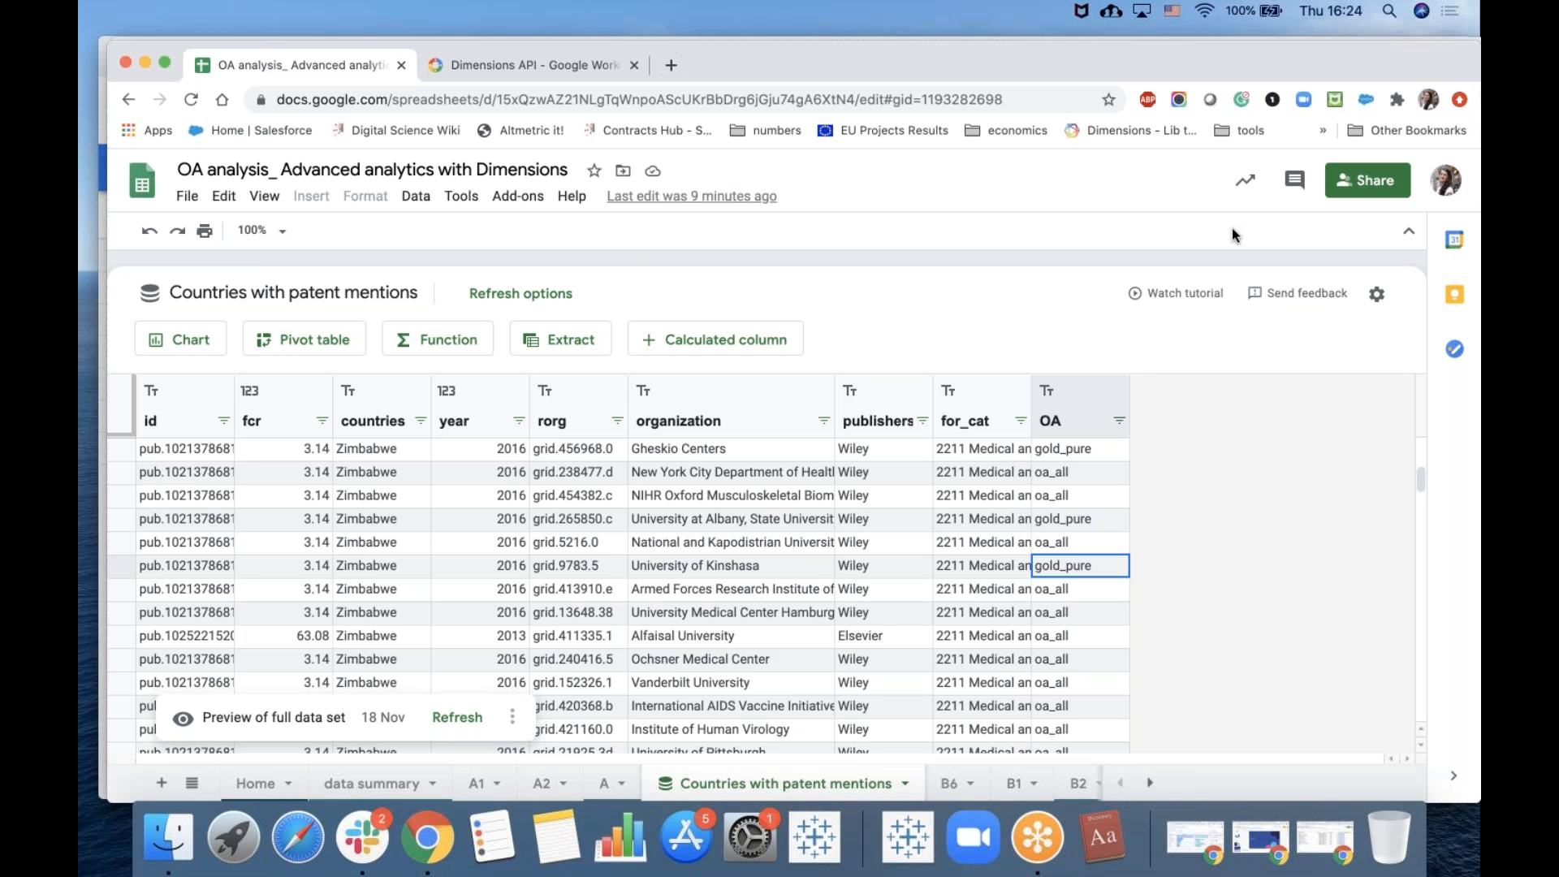
Enter the account e-mail address in a new browser tab's address bar and copy it.
{"action": "left_click", "coordinate": [670, 67]}
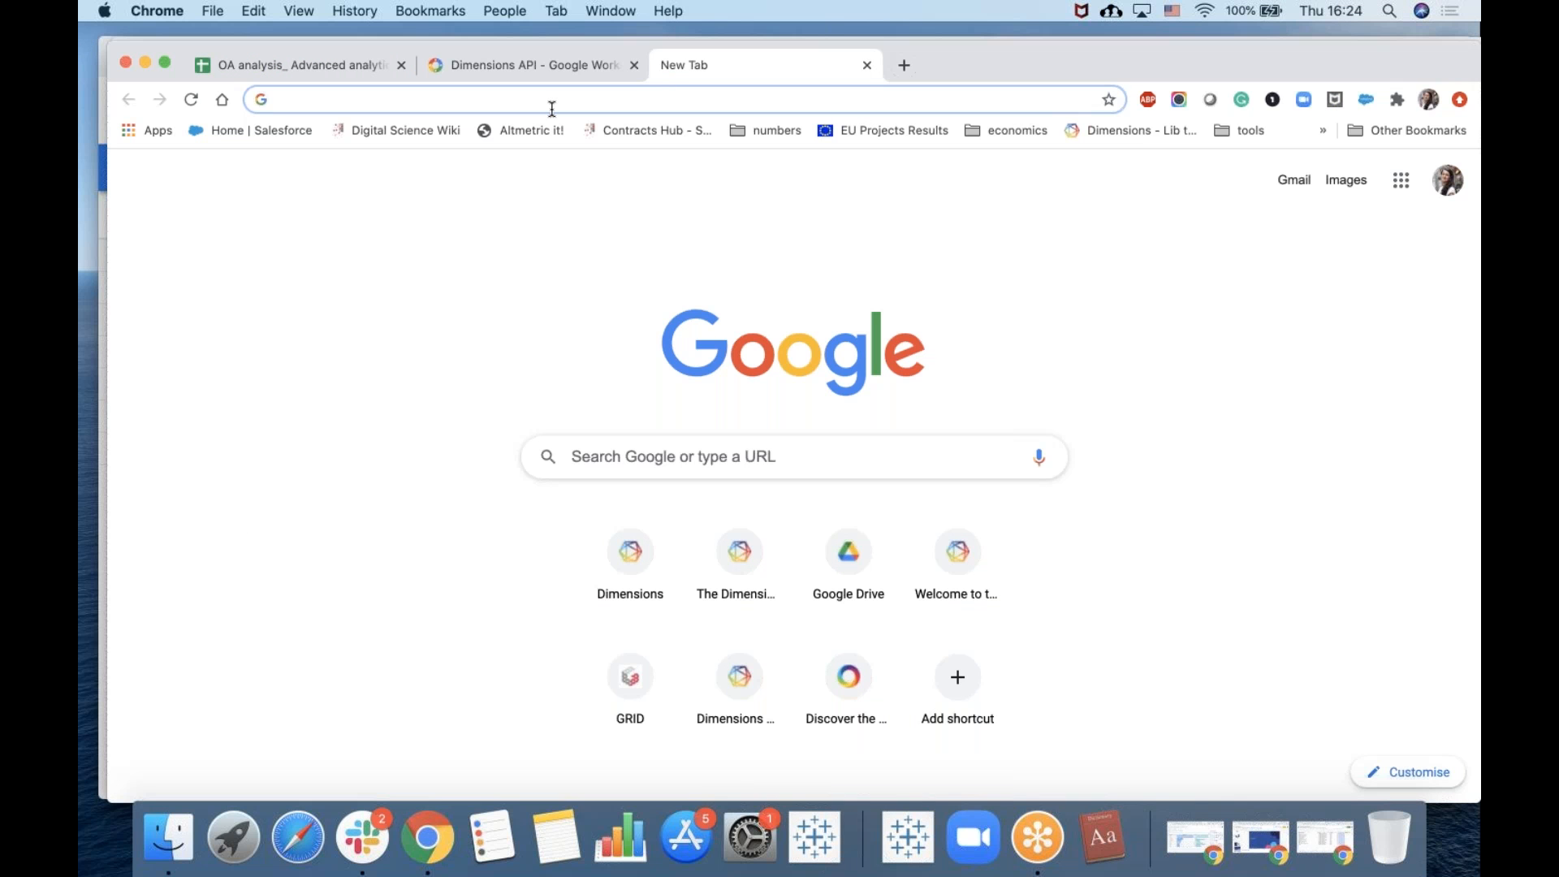
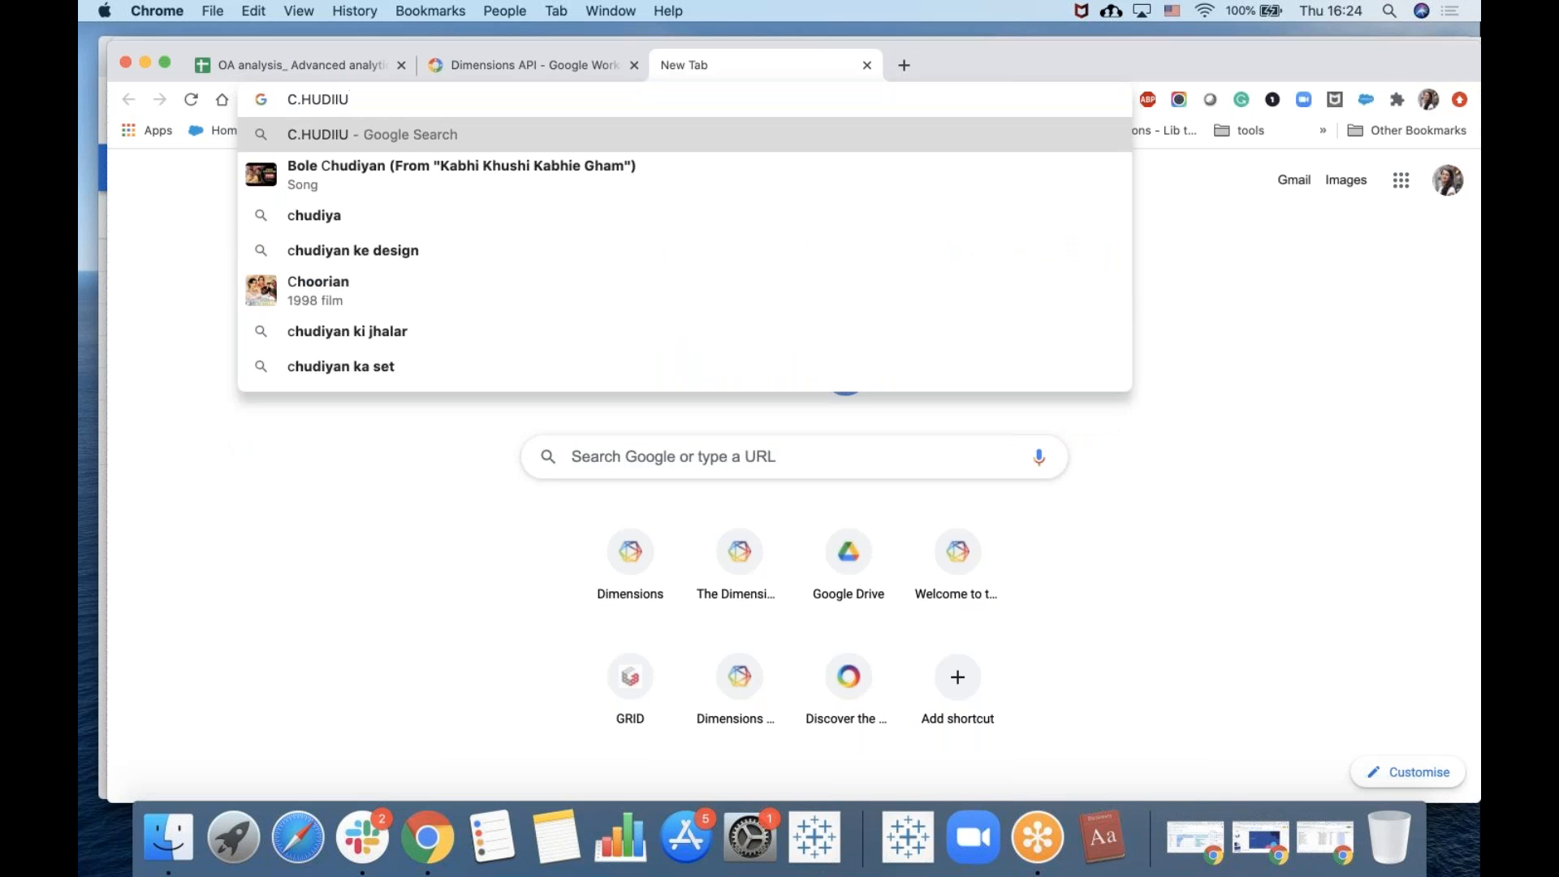
{"action": "key", "text": "BackSpace"}
{"action": "key", "text": "BackSpace"}
{"action": "key", "text": "BackSpace"}
{"action": "key", "text": "BackSpace"}
{"action": "key", "text": "BackSpace"}
{"action": "key", "text": "BackSpace"}
{"action": "key", "text": "BackSpace"}
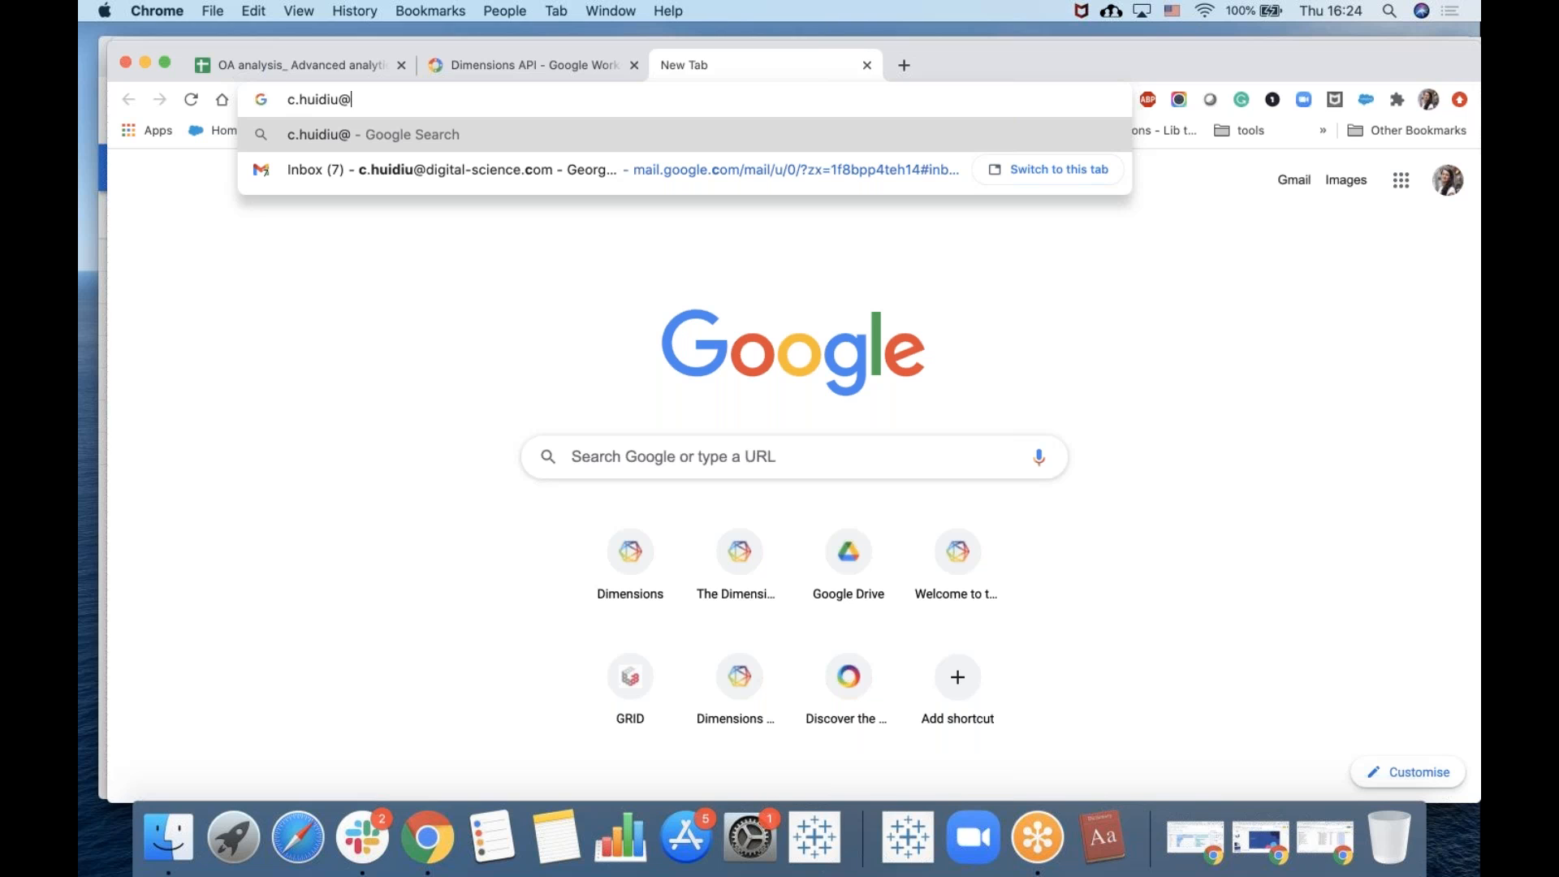
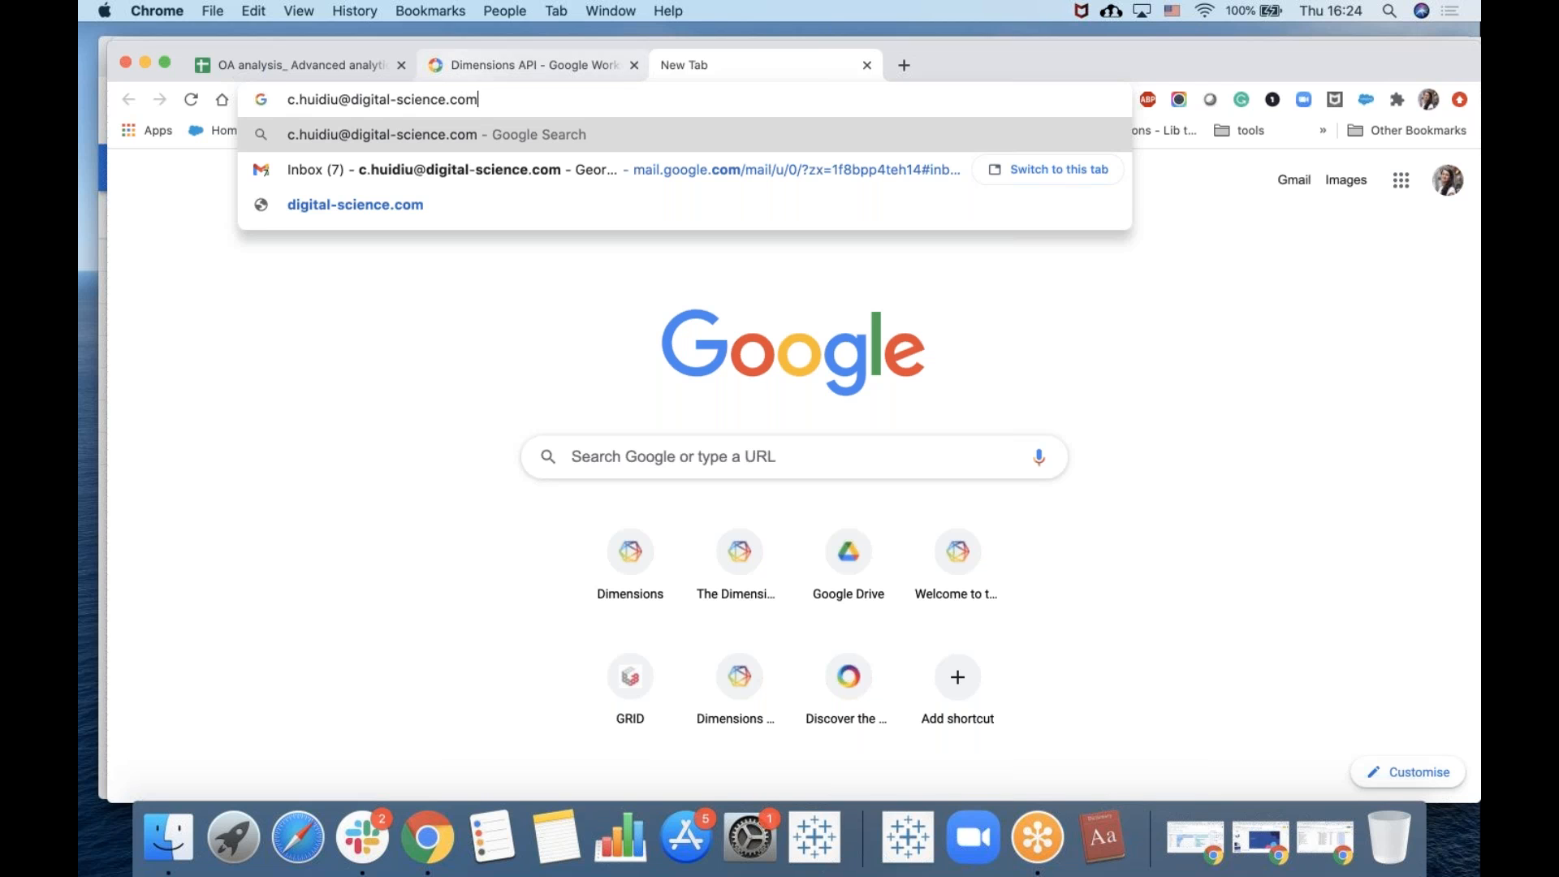
{"action": "left_click_drag", "start_coordinate": [486, 99], "coordinate": [289, 99]}
{"action": "key", "text": "super+c"}
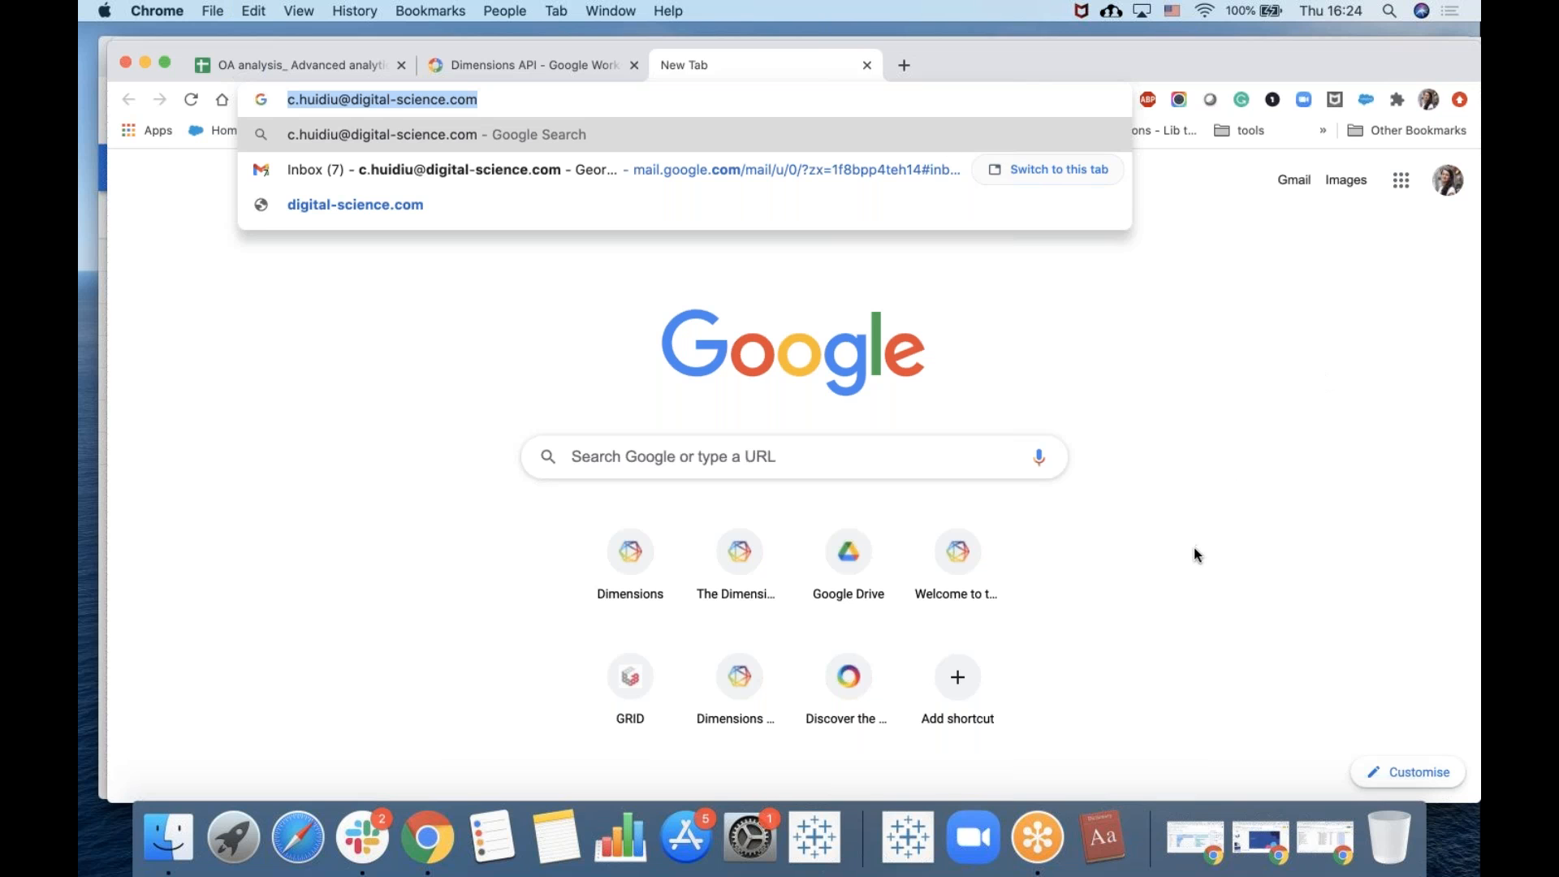
{"action": "left_click", "coordinate": [1225, 584]}
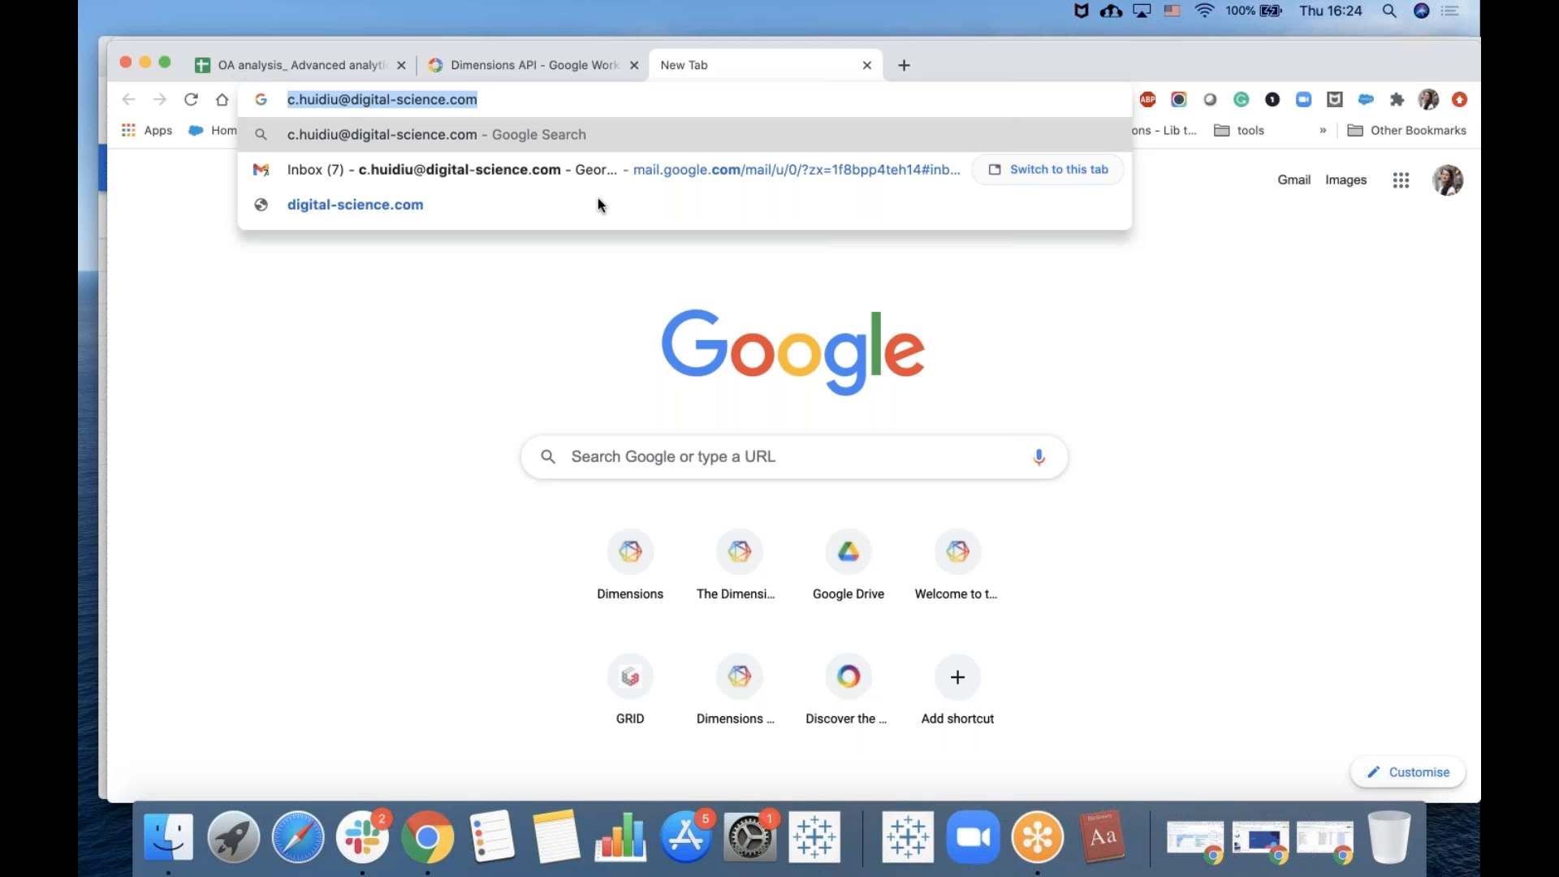
Return to the spreadsheet and open the connected sheet's connection settings to view its BigQuery query.
{"action": "left_click", "coordinate": [342, 63]}
{"action": "left_click", "coordinate": [341, 58]}
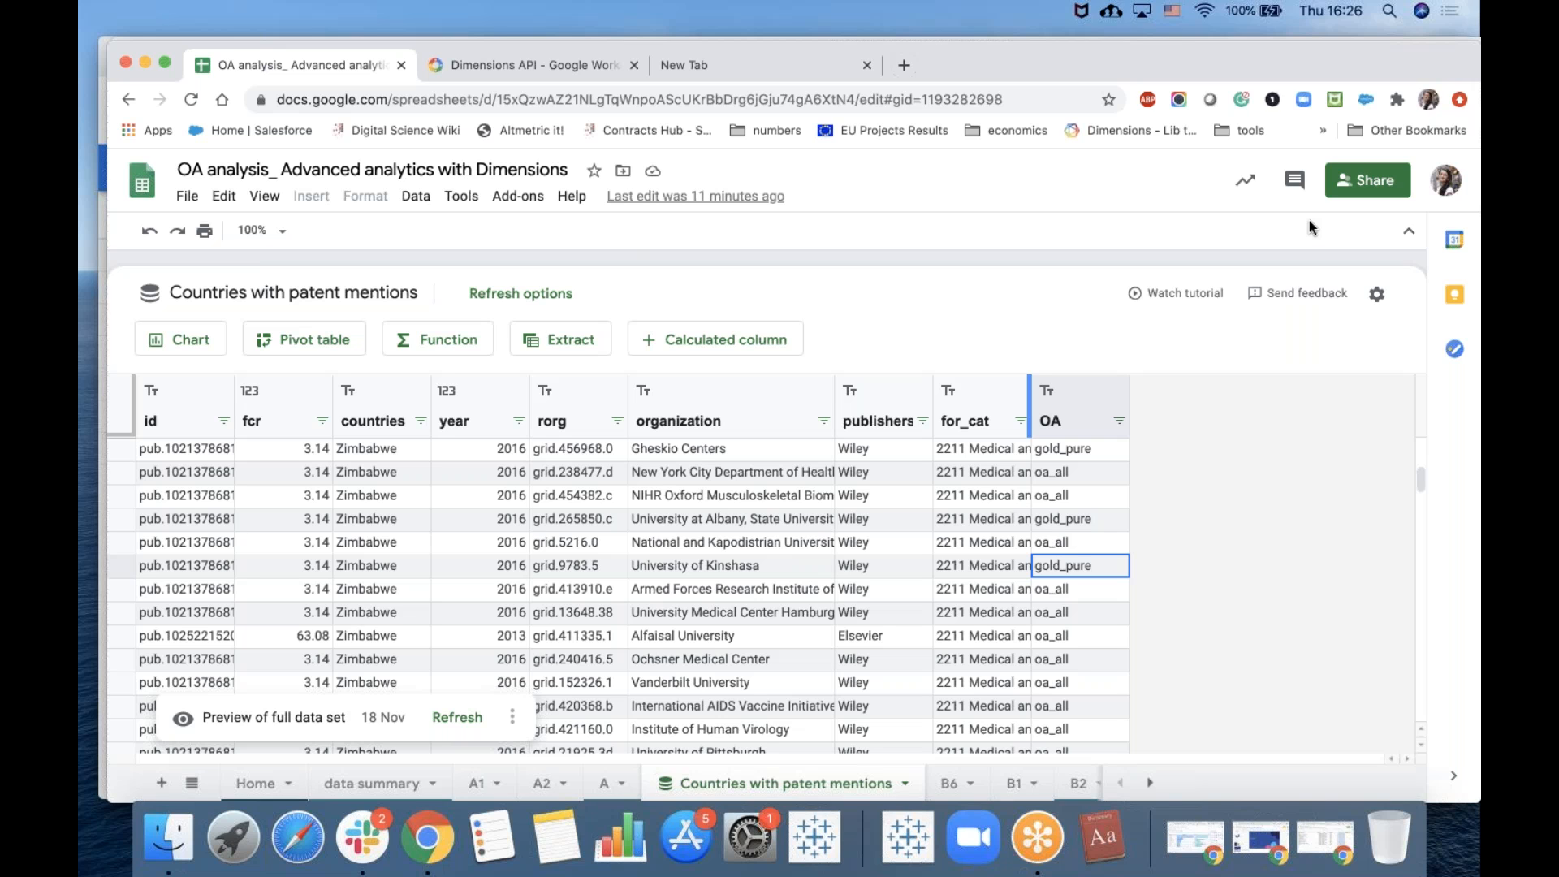
{"action": "left_click", "coordinate": [513, 718]}
{"action": "left_click", "coordinate": [595, 528]}
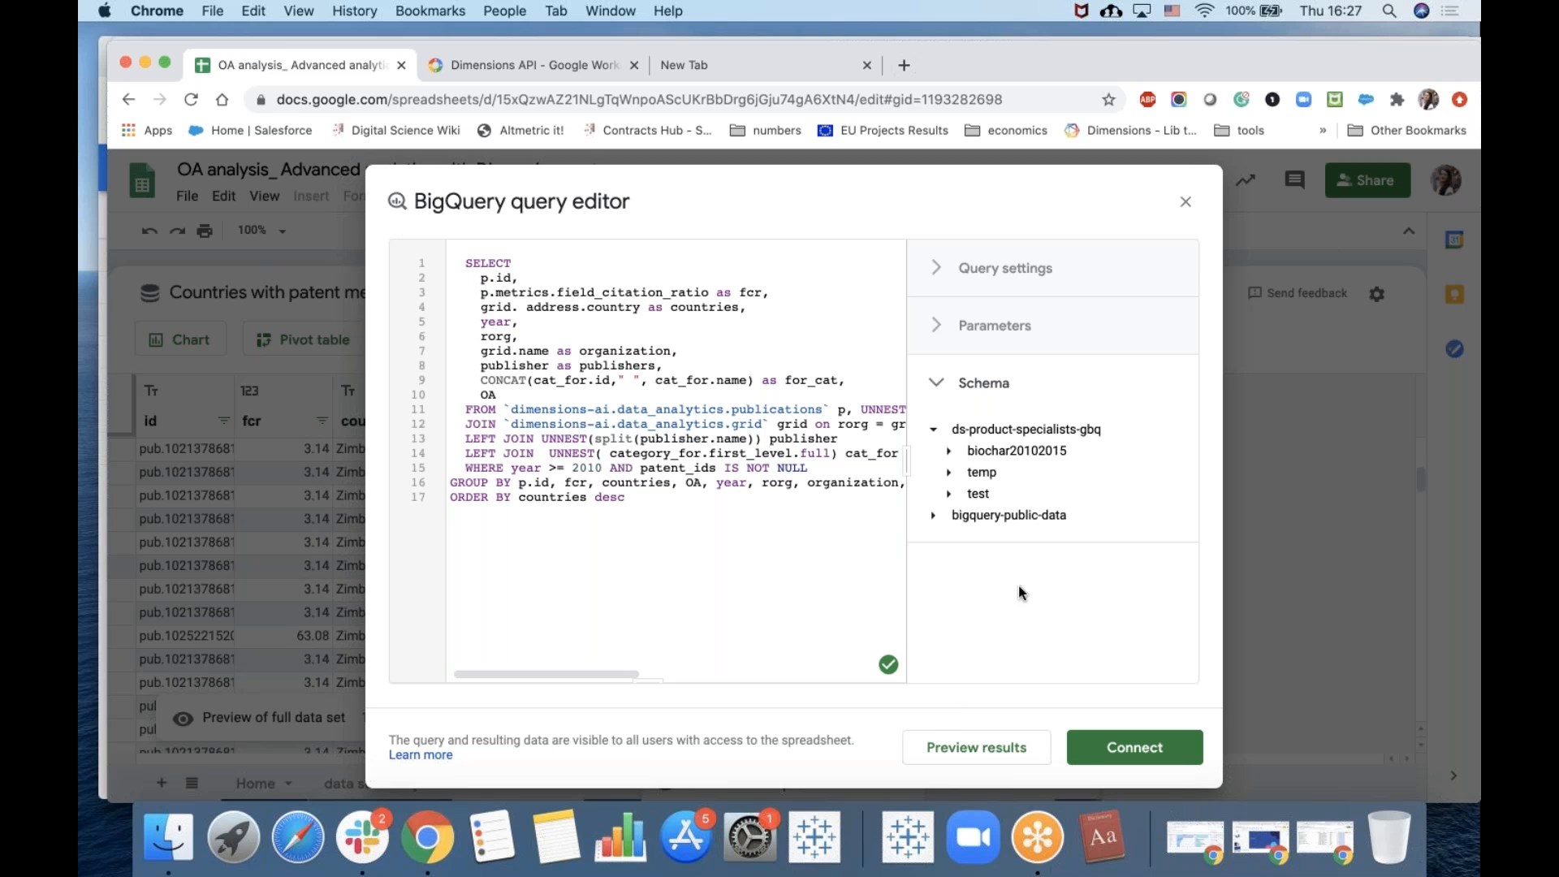
{"action": "left_click", "coordinate": [1185, 202]}
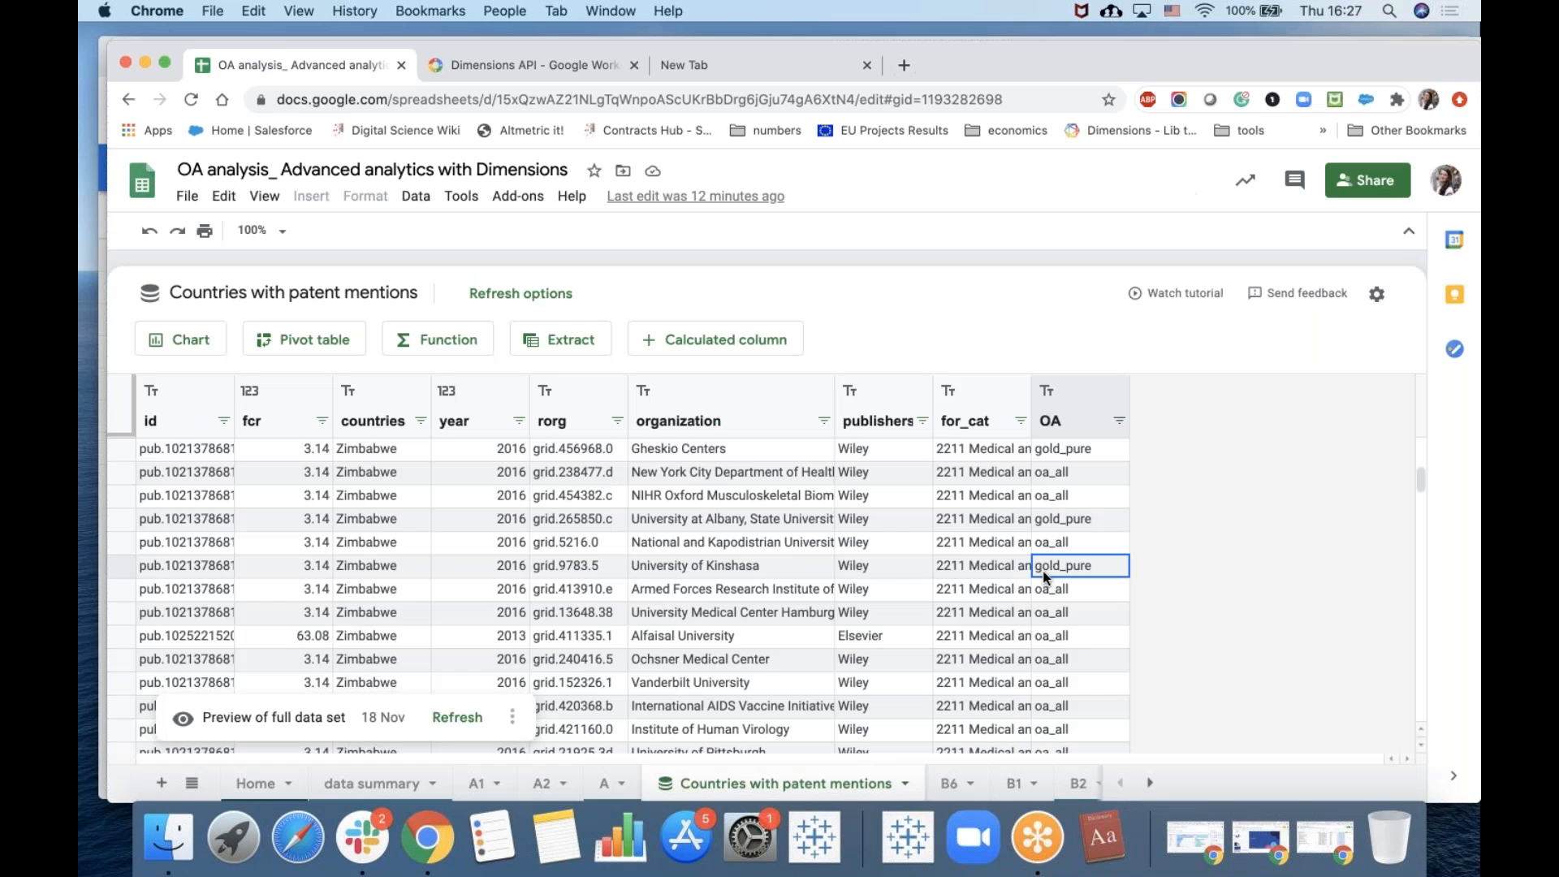